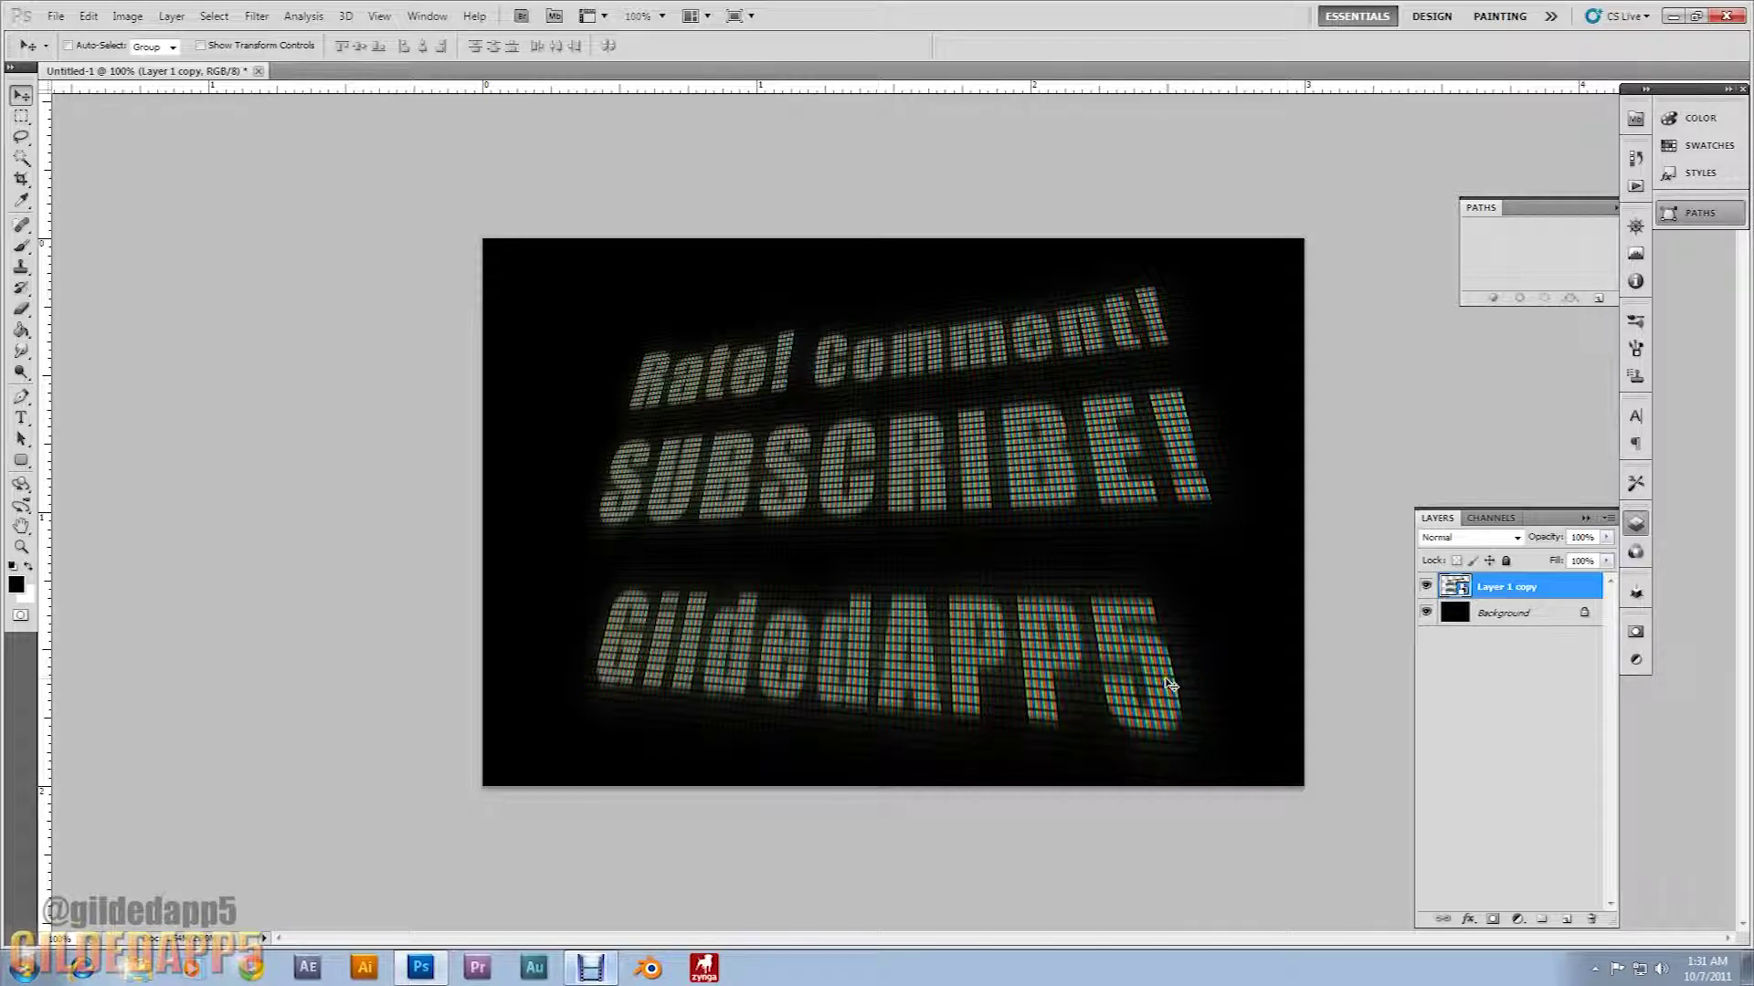
# Step: Create Untitled-2, a new white 900 × 600 px document at 300 pixels/inch
pyautogui.click(55, 15)
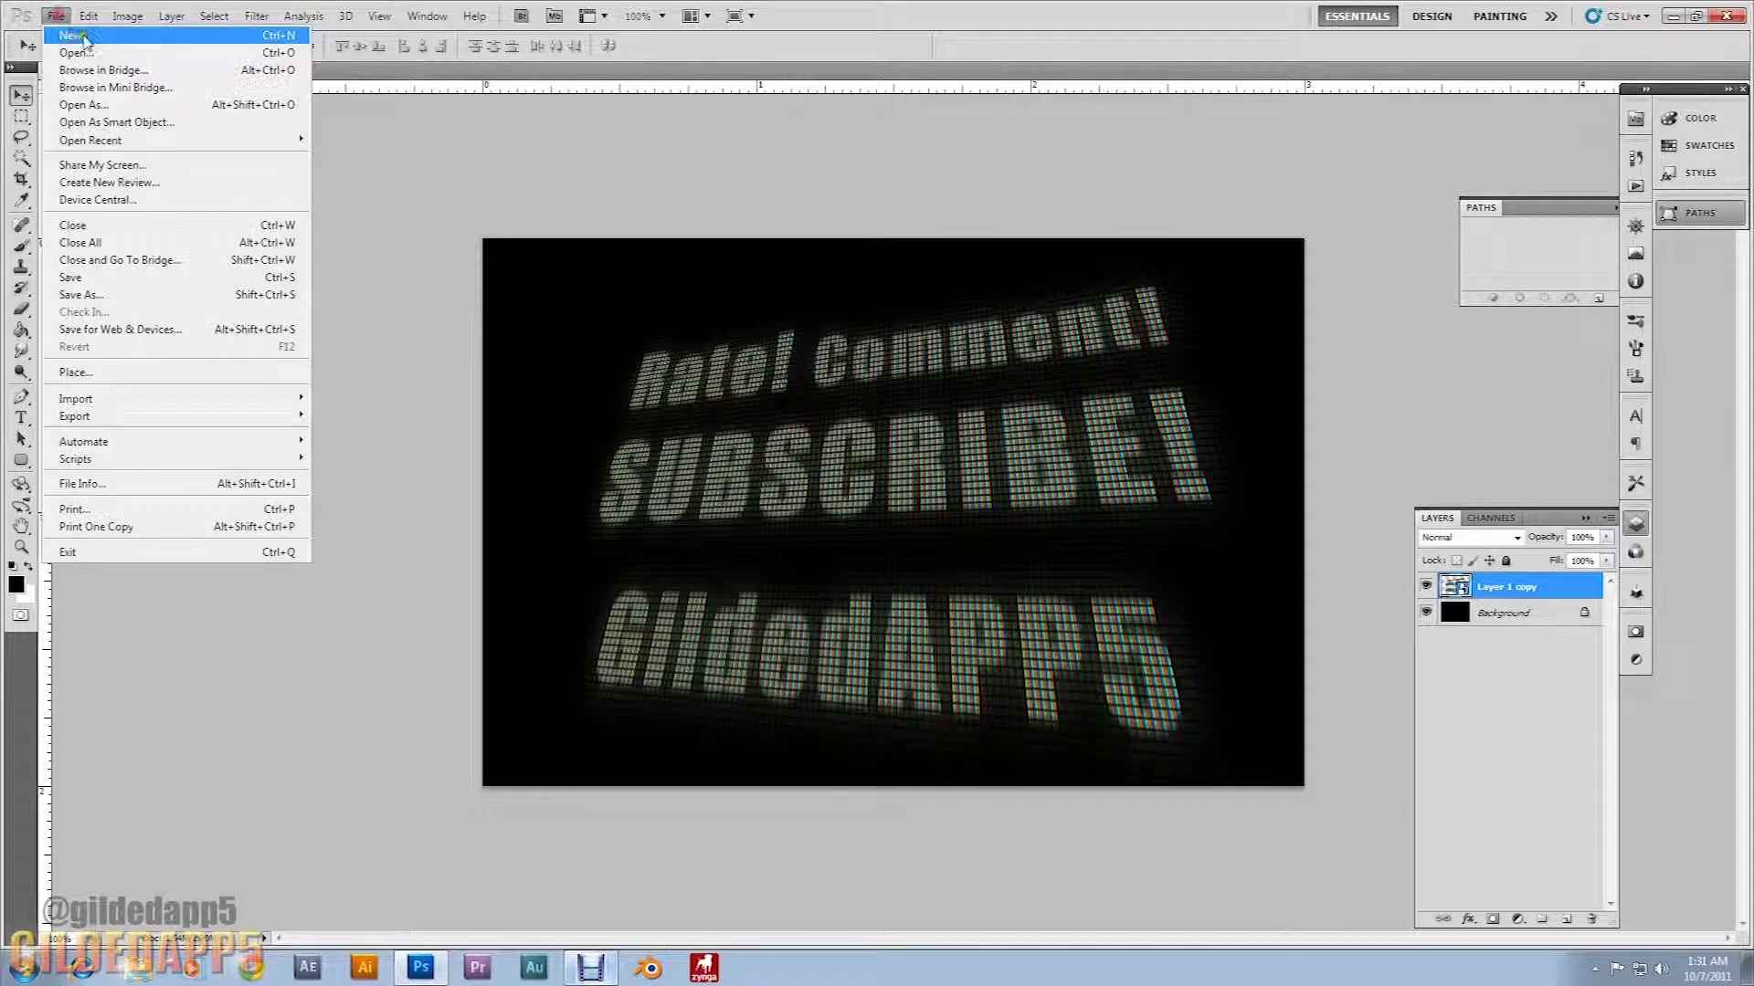
pyautogui.click(78, 38)
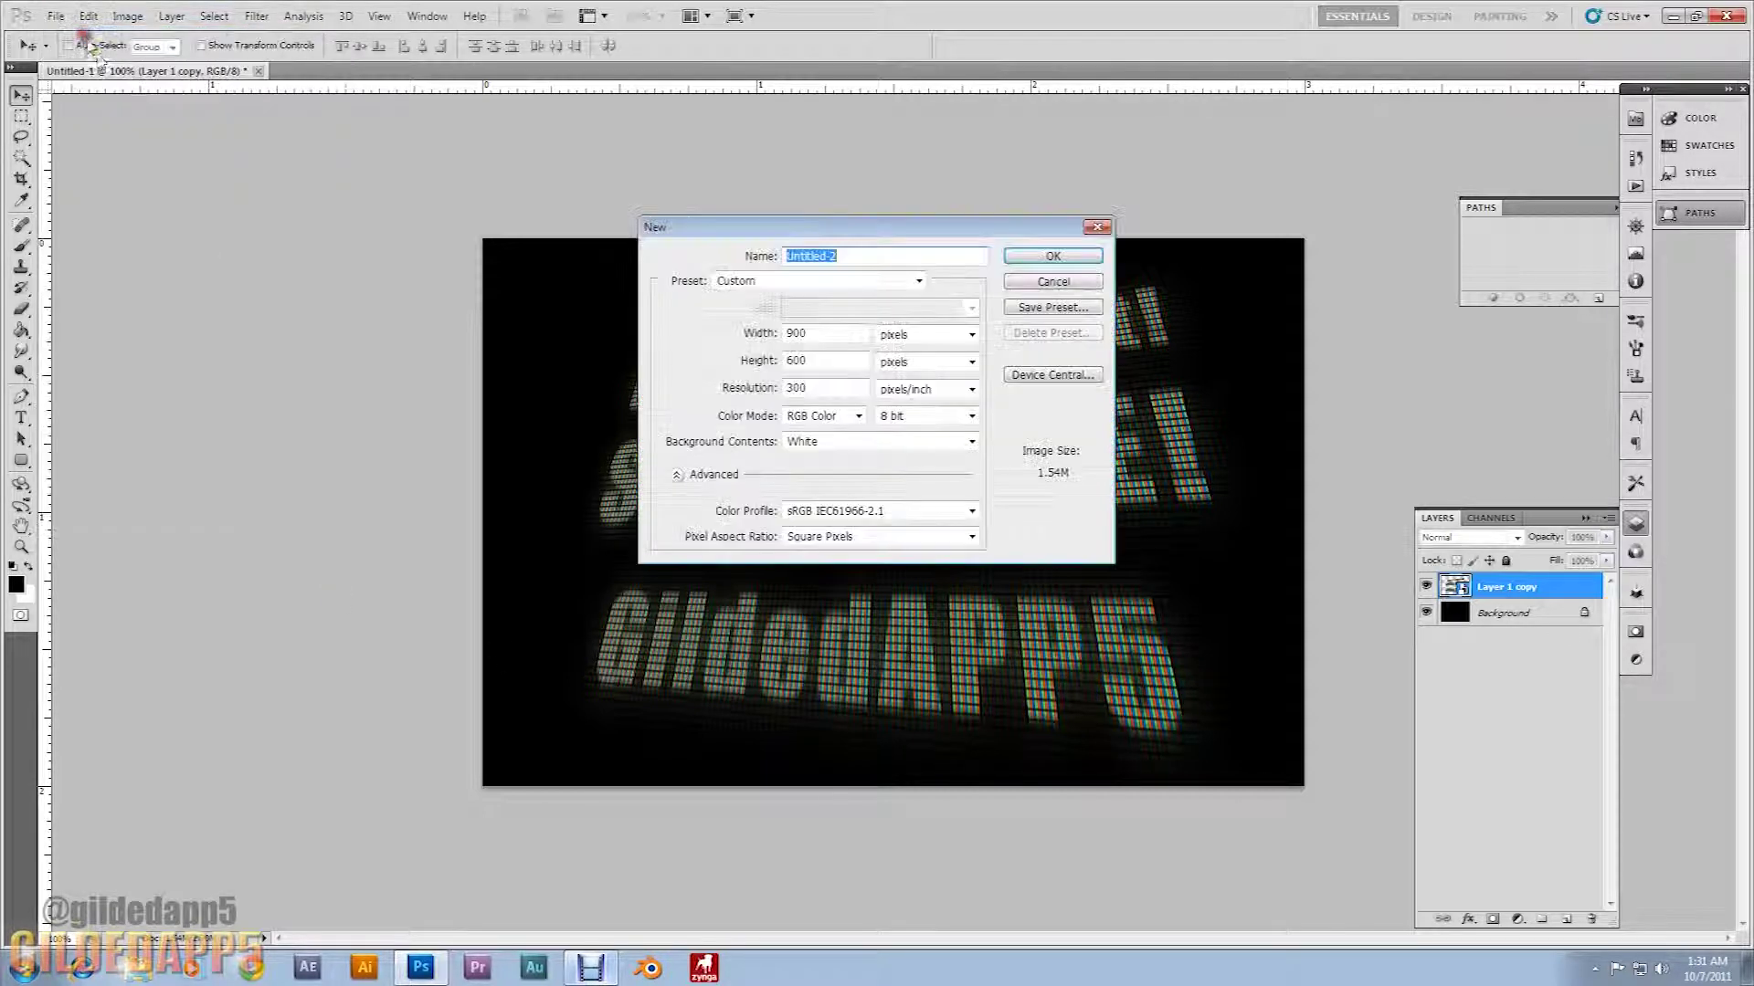
pyautogui.click(826, 334)
pyautogui.moveTo(822, 335)
pyautogui.mouseDown()
pyautogui.moveTo(783, 334)
pyautogui.moveTo(762, 392)
pyautogui.mouseUp()
pyautogui.click(830, 362)
pyautogui.click(826, 390)
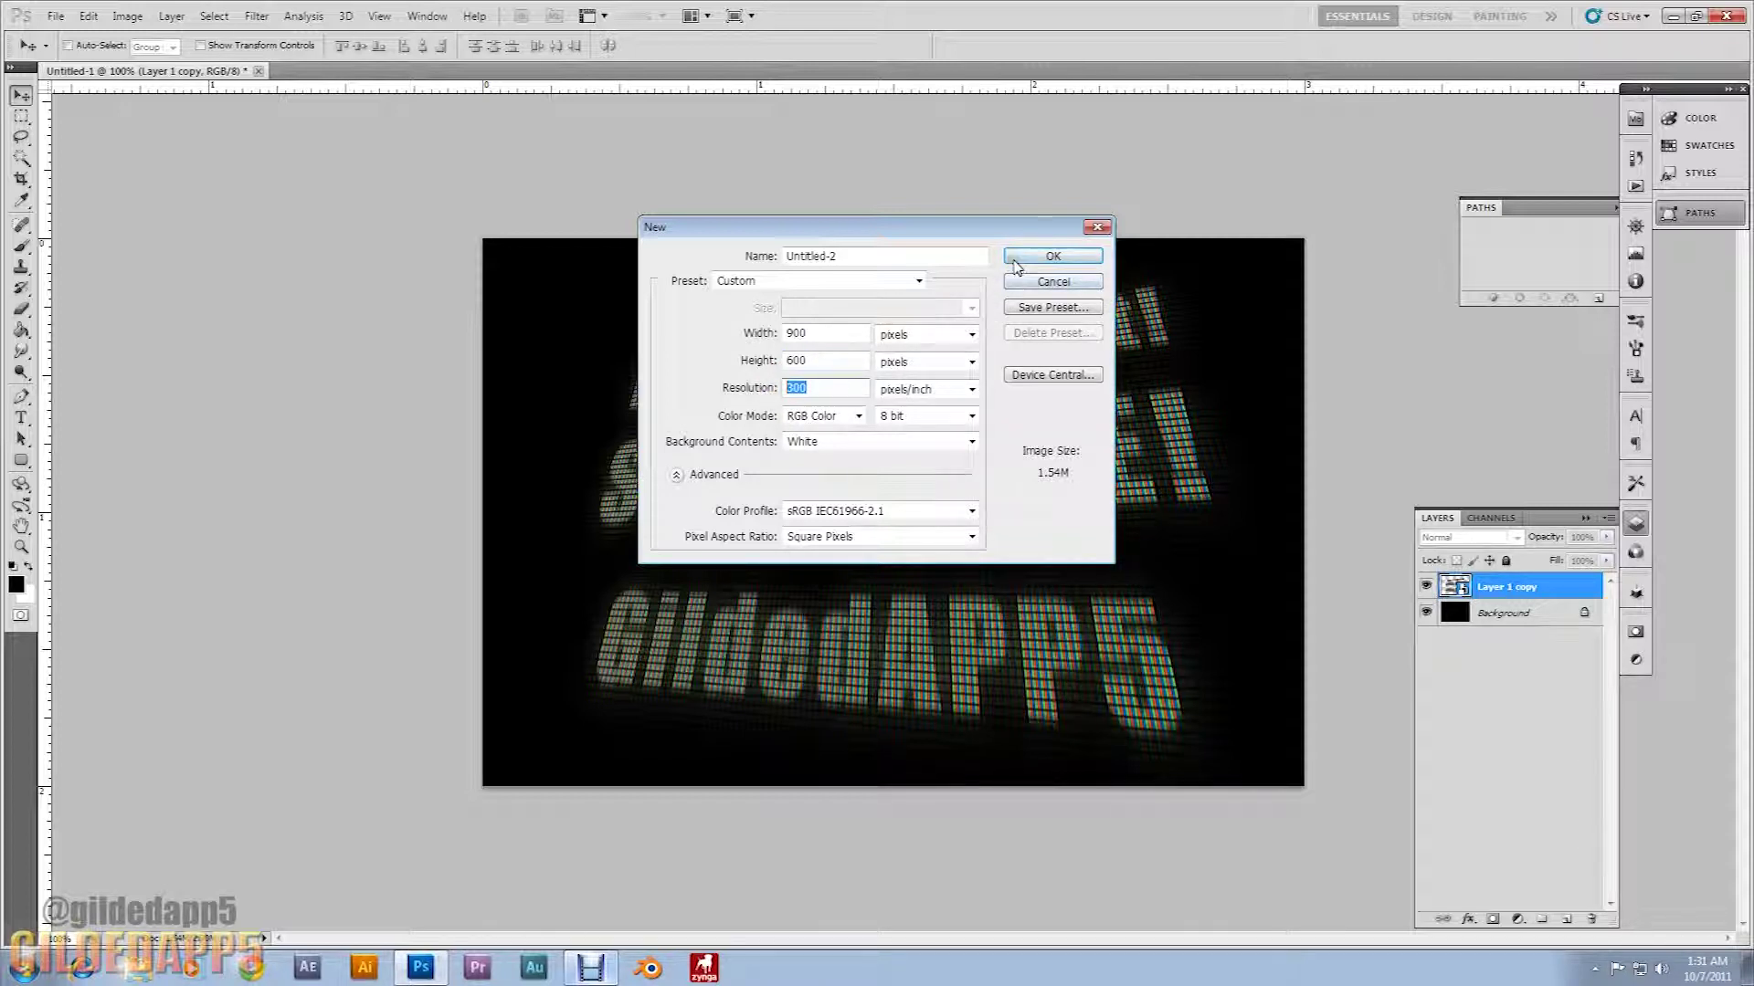
pyautogui.click(1052, 257)
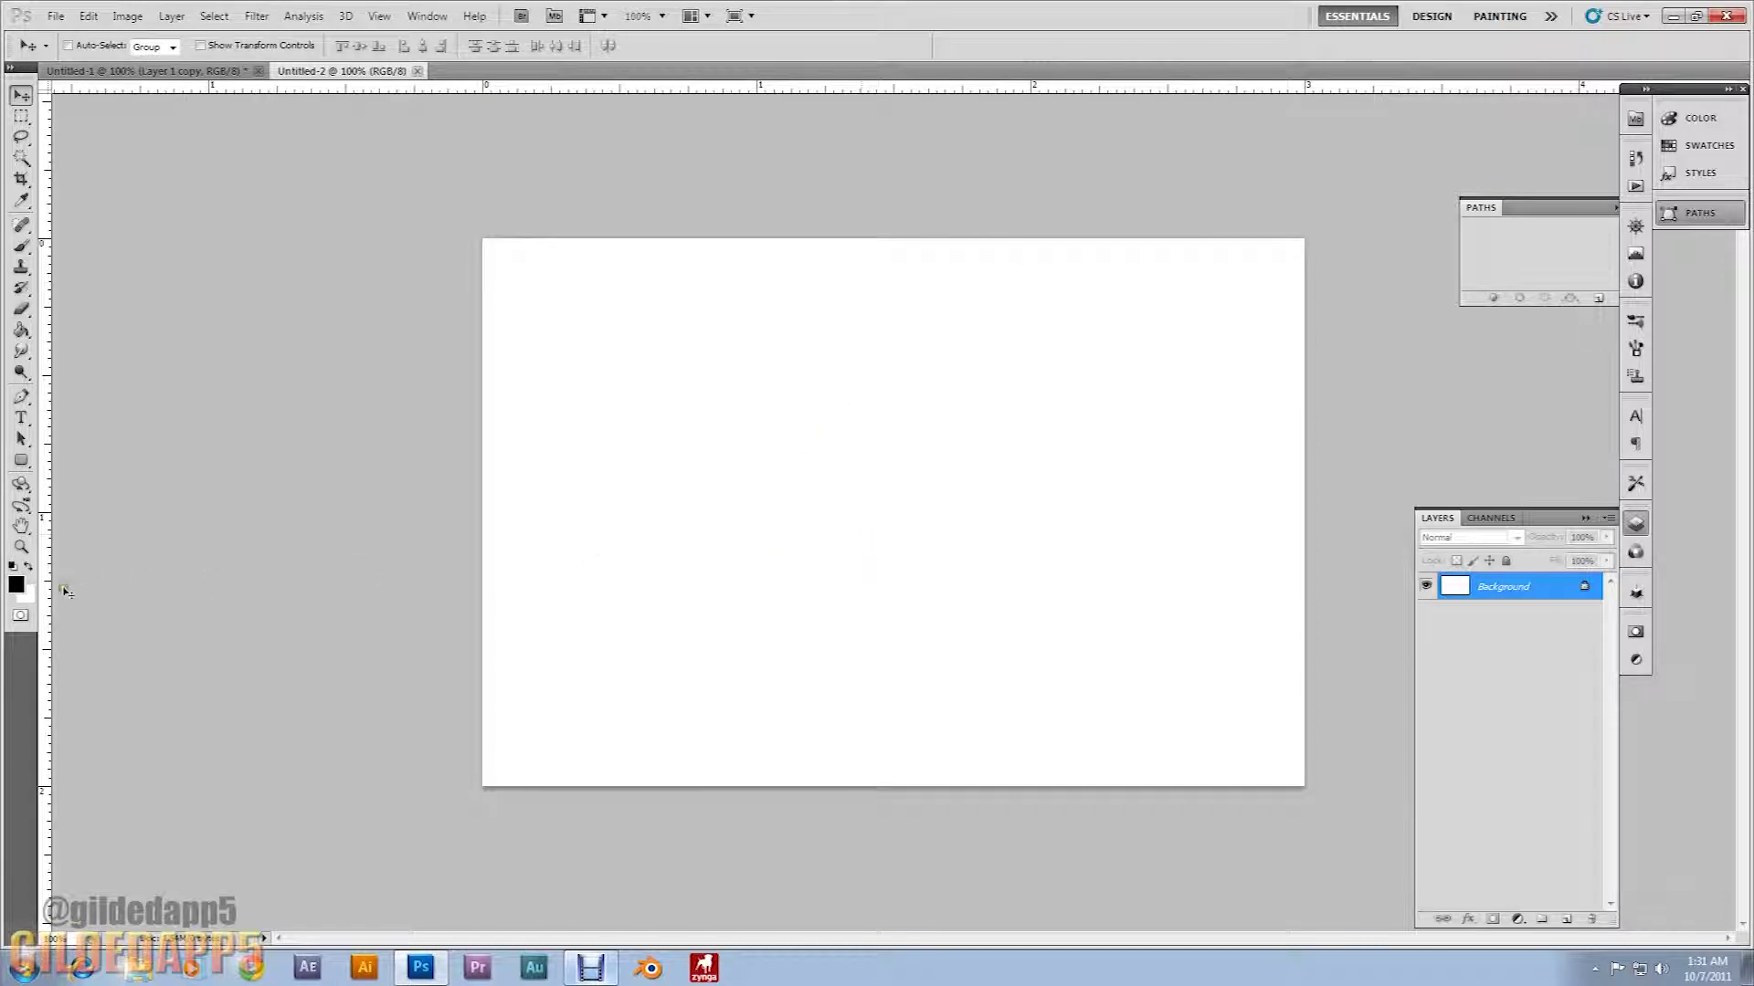
# Step: Fill Untitled-2's Background layer with solid black using the Paint Bucket
pyautogui.click(19, 331)
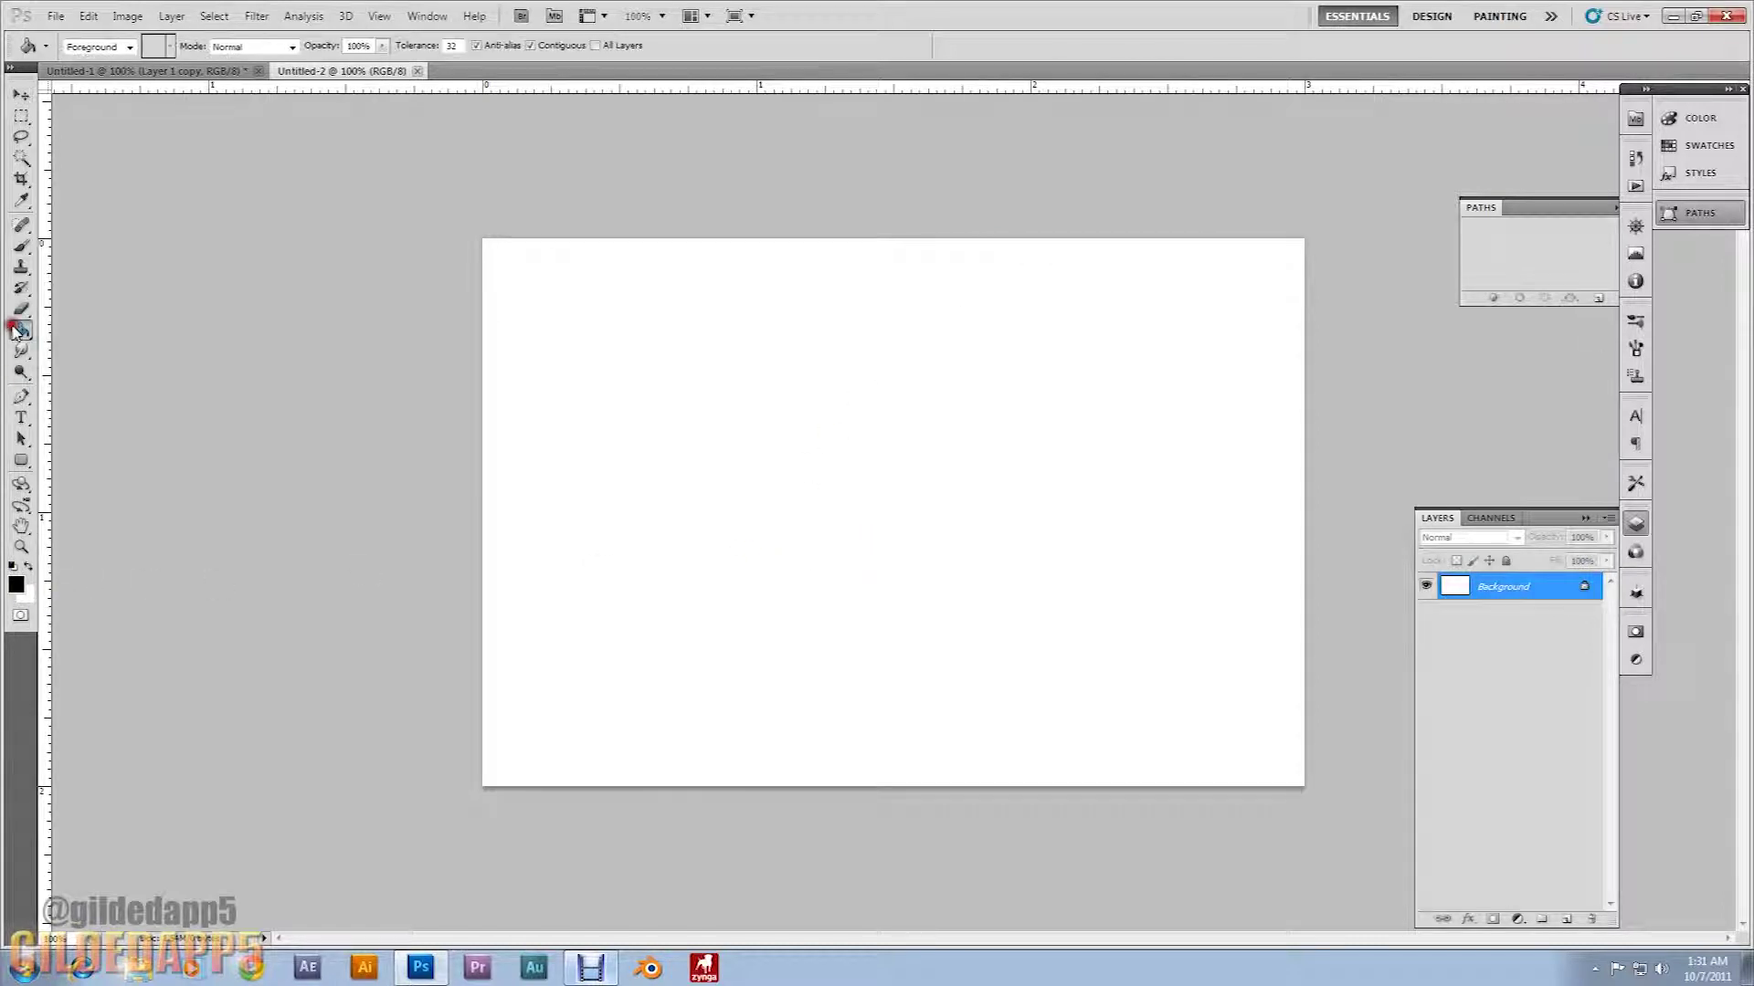
pyautogui.click(566, 325)
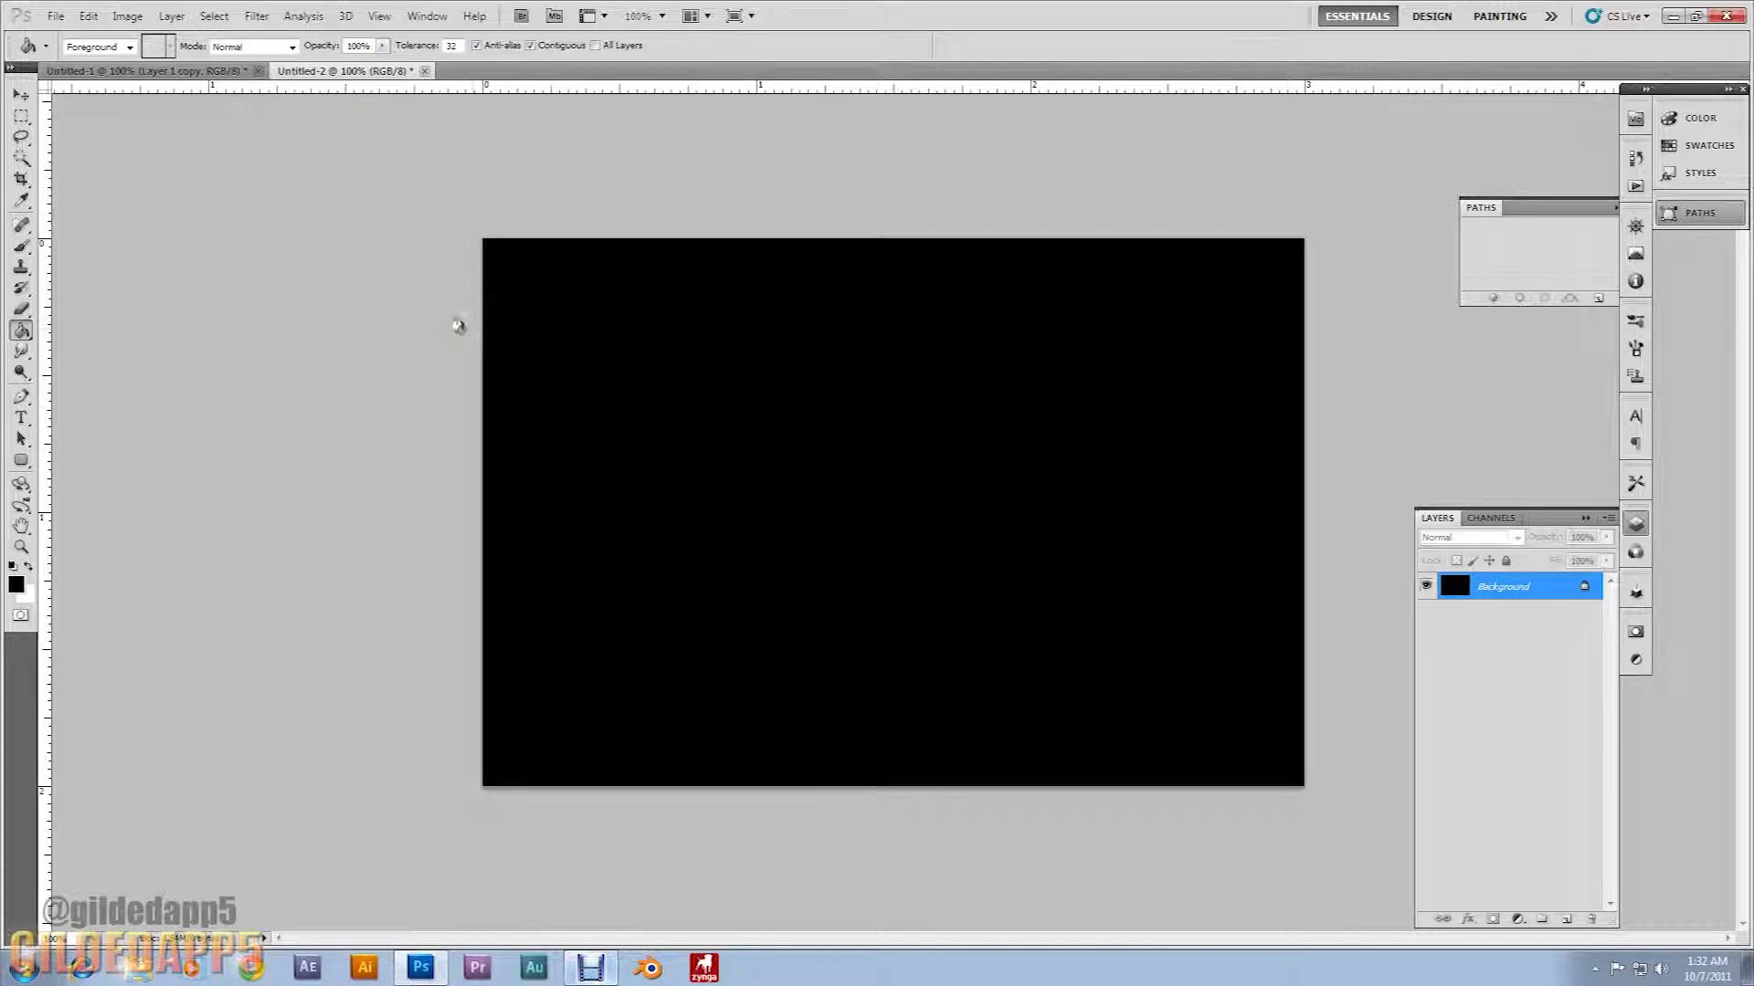
# Step: Place a fixed-size 7 × 26 px rounded rectangle near the upper left of the canvas
pyautogui.click(21, 461)
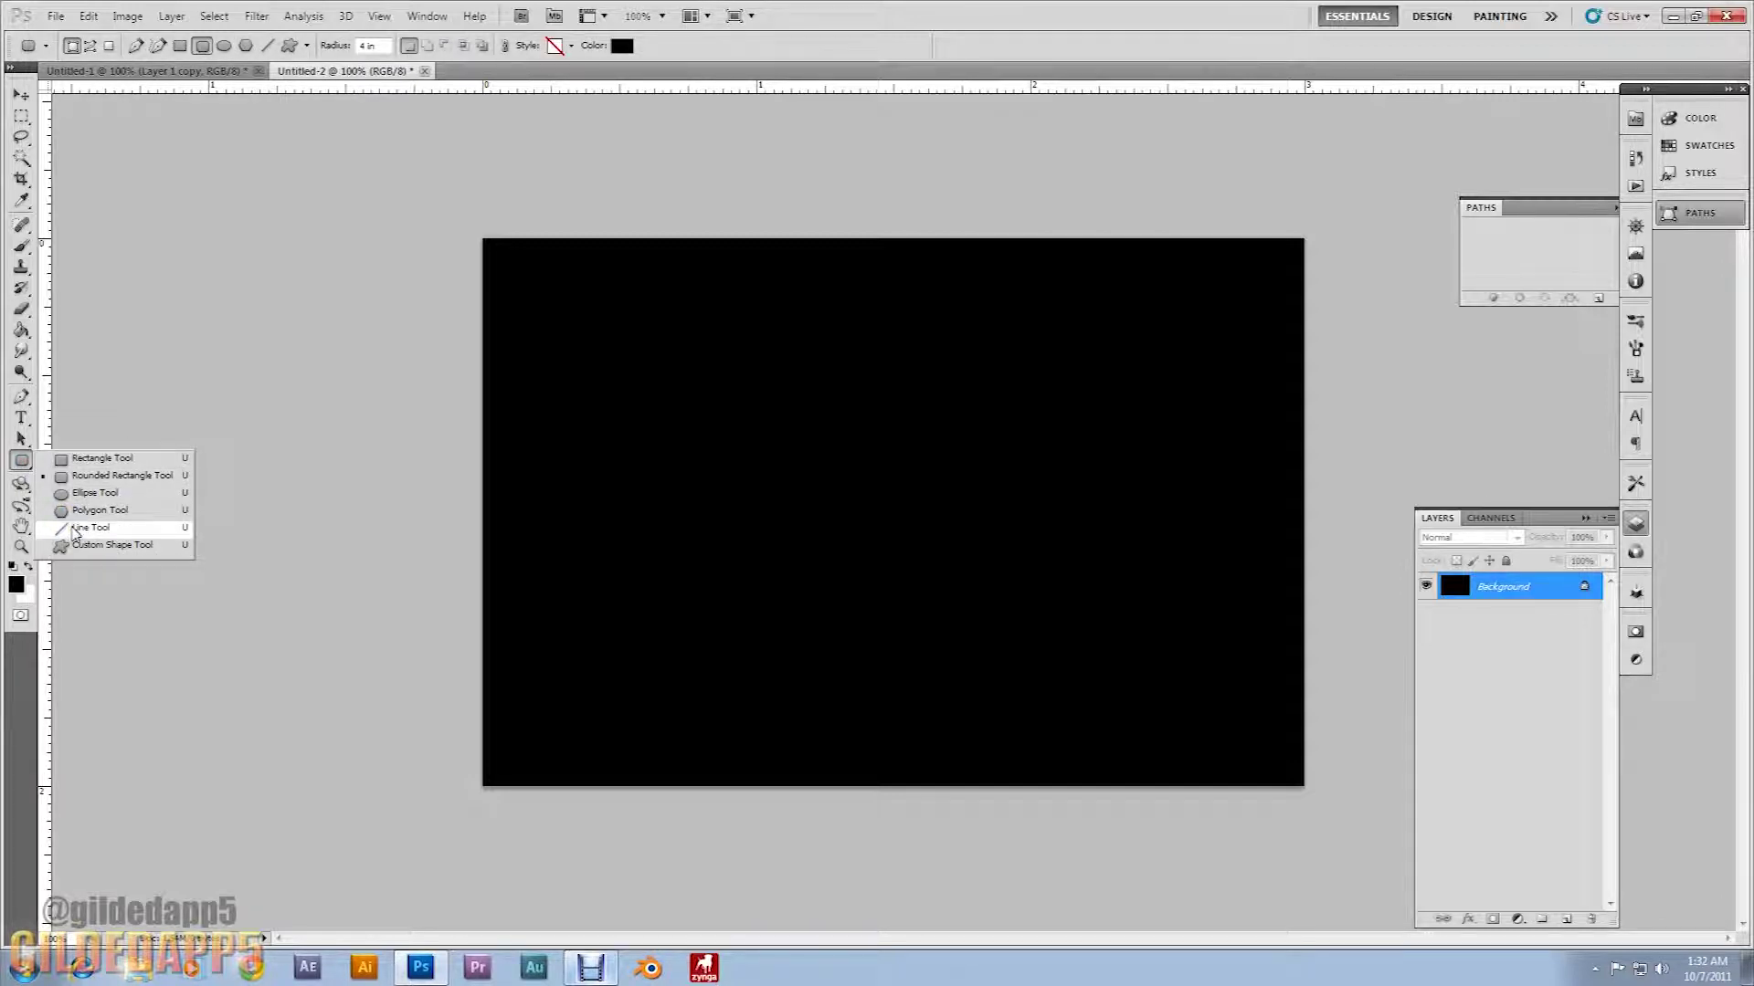
pyautogui.click(92, 482)
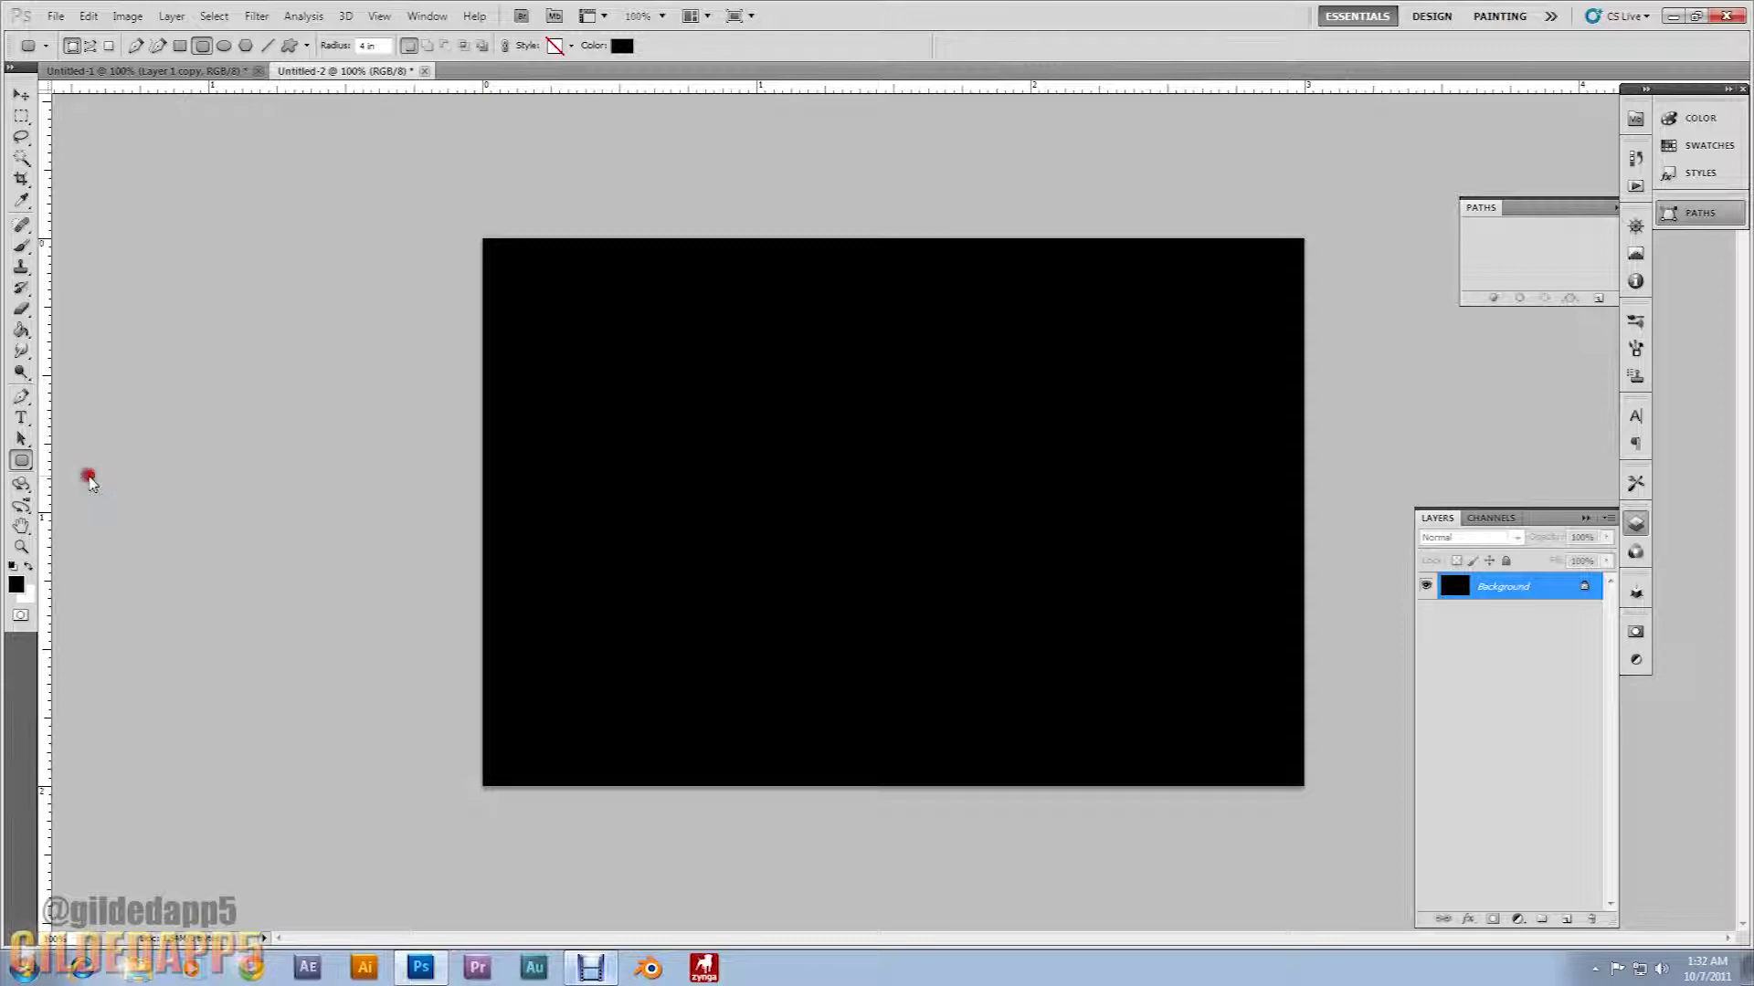
pyautogui.click(308, 48)
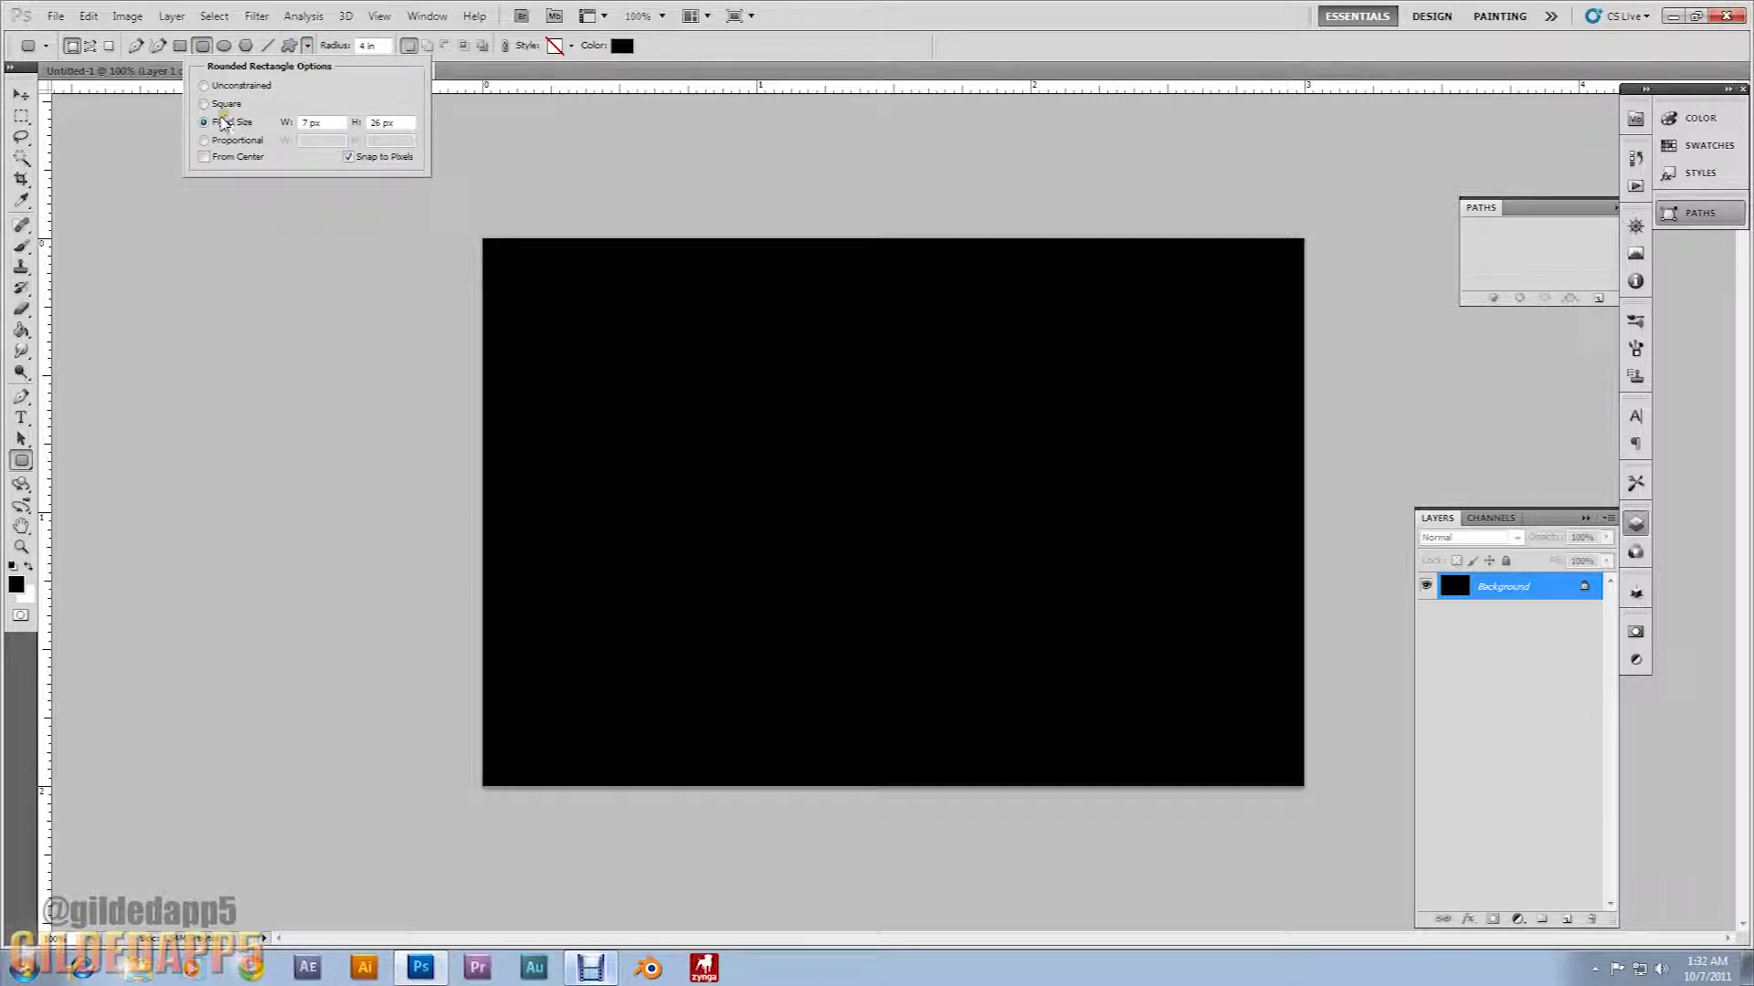
pyautogui.doubleClick(315, 122)
pyautogui.click(293, 122)
pyautogui.doubleClick(393, 123)
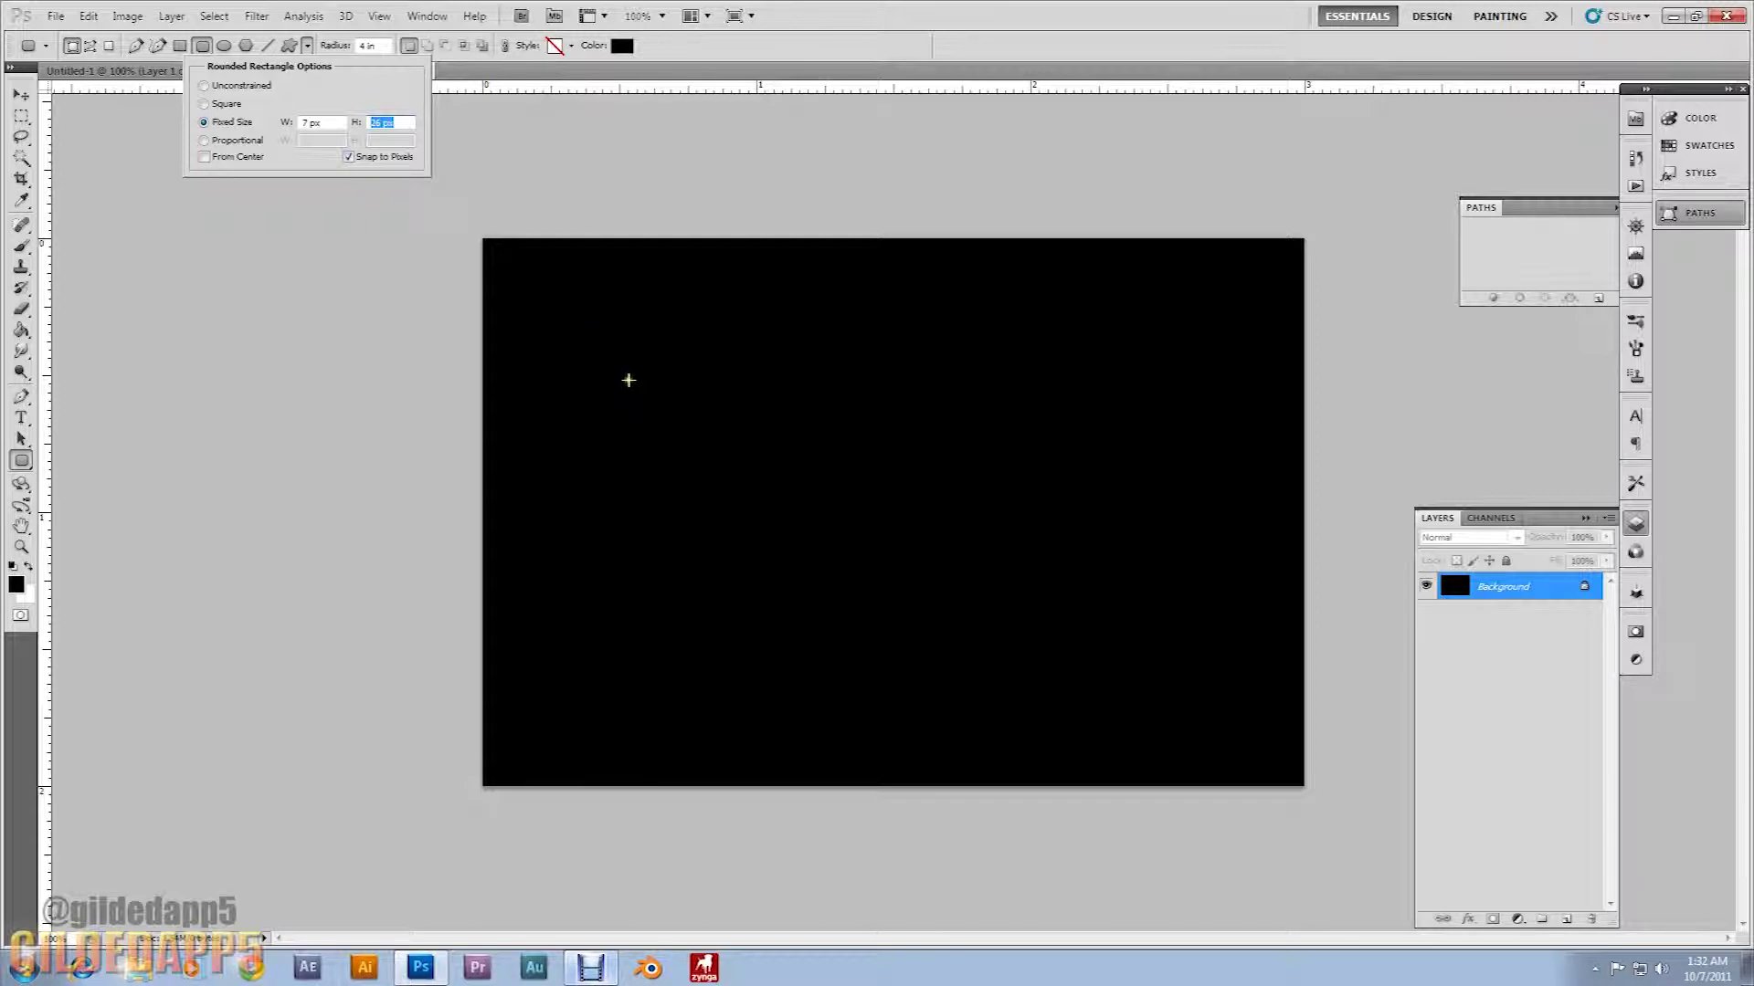
pyautogui.click(628, 380)
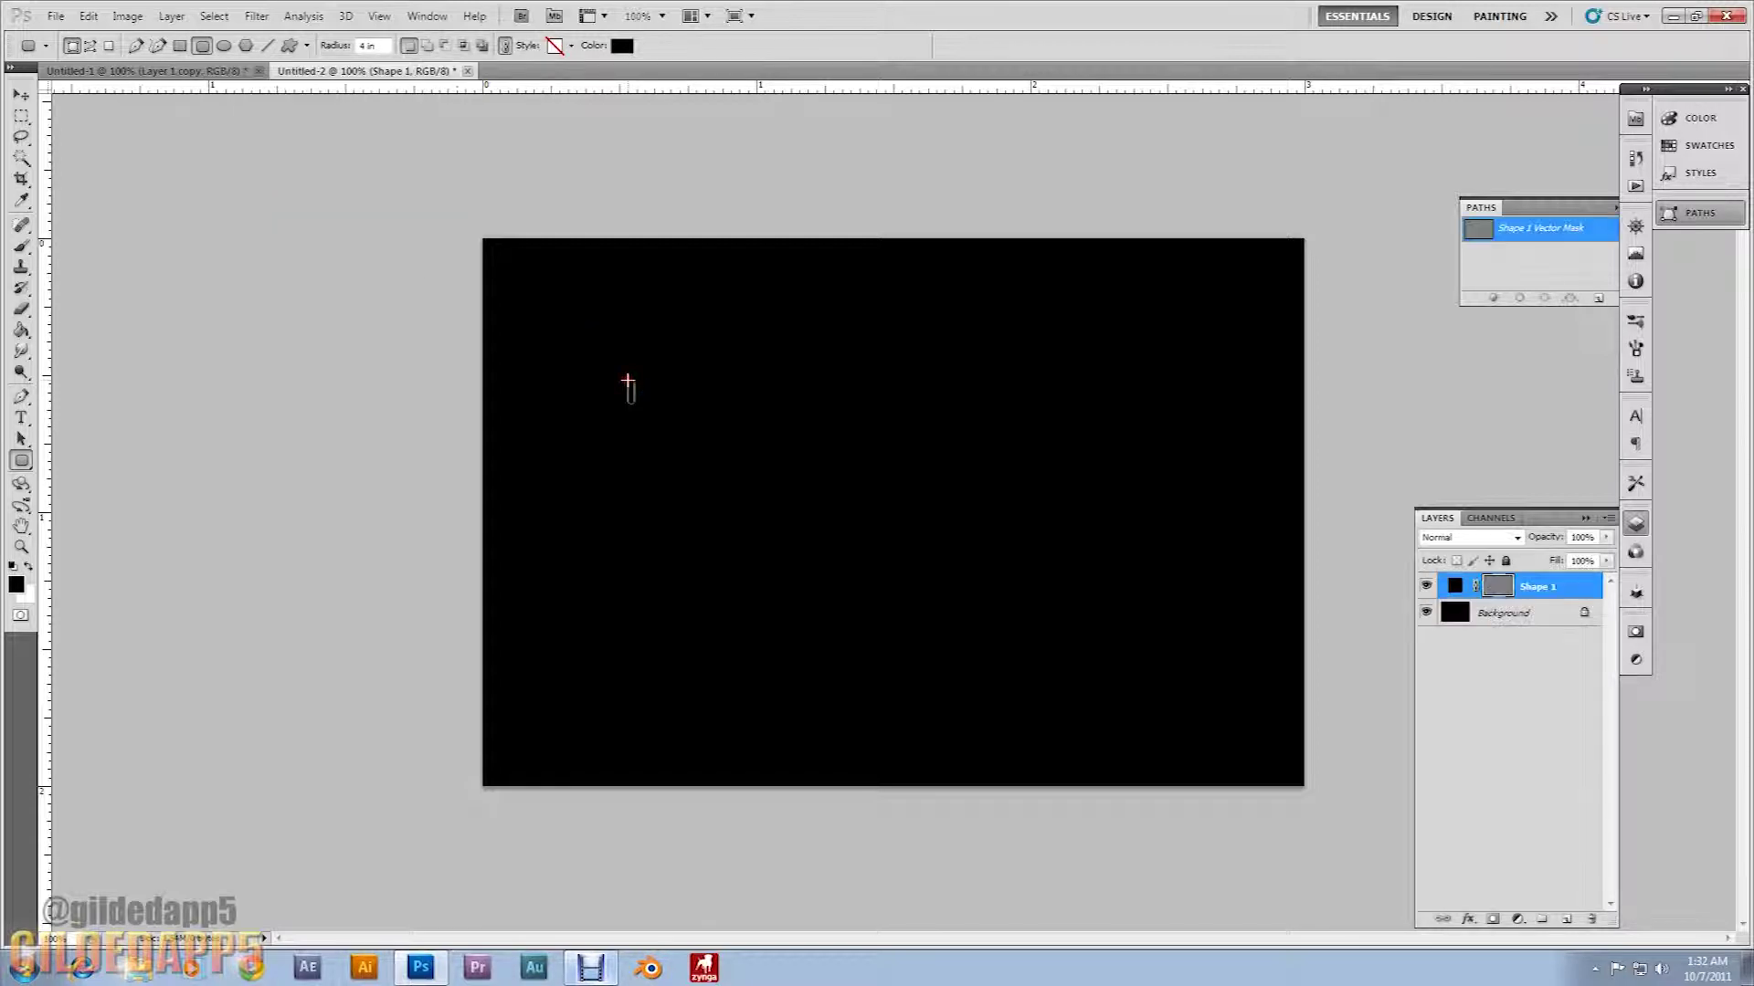
# Step: Set the Shape 1 bar's fill colour to hex ff4c22
pyautogui.doubleClick(1455, 591)
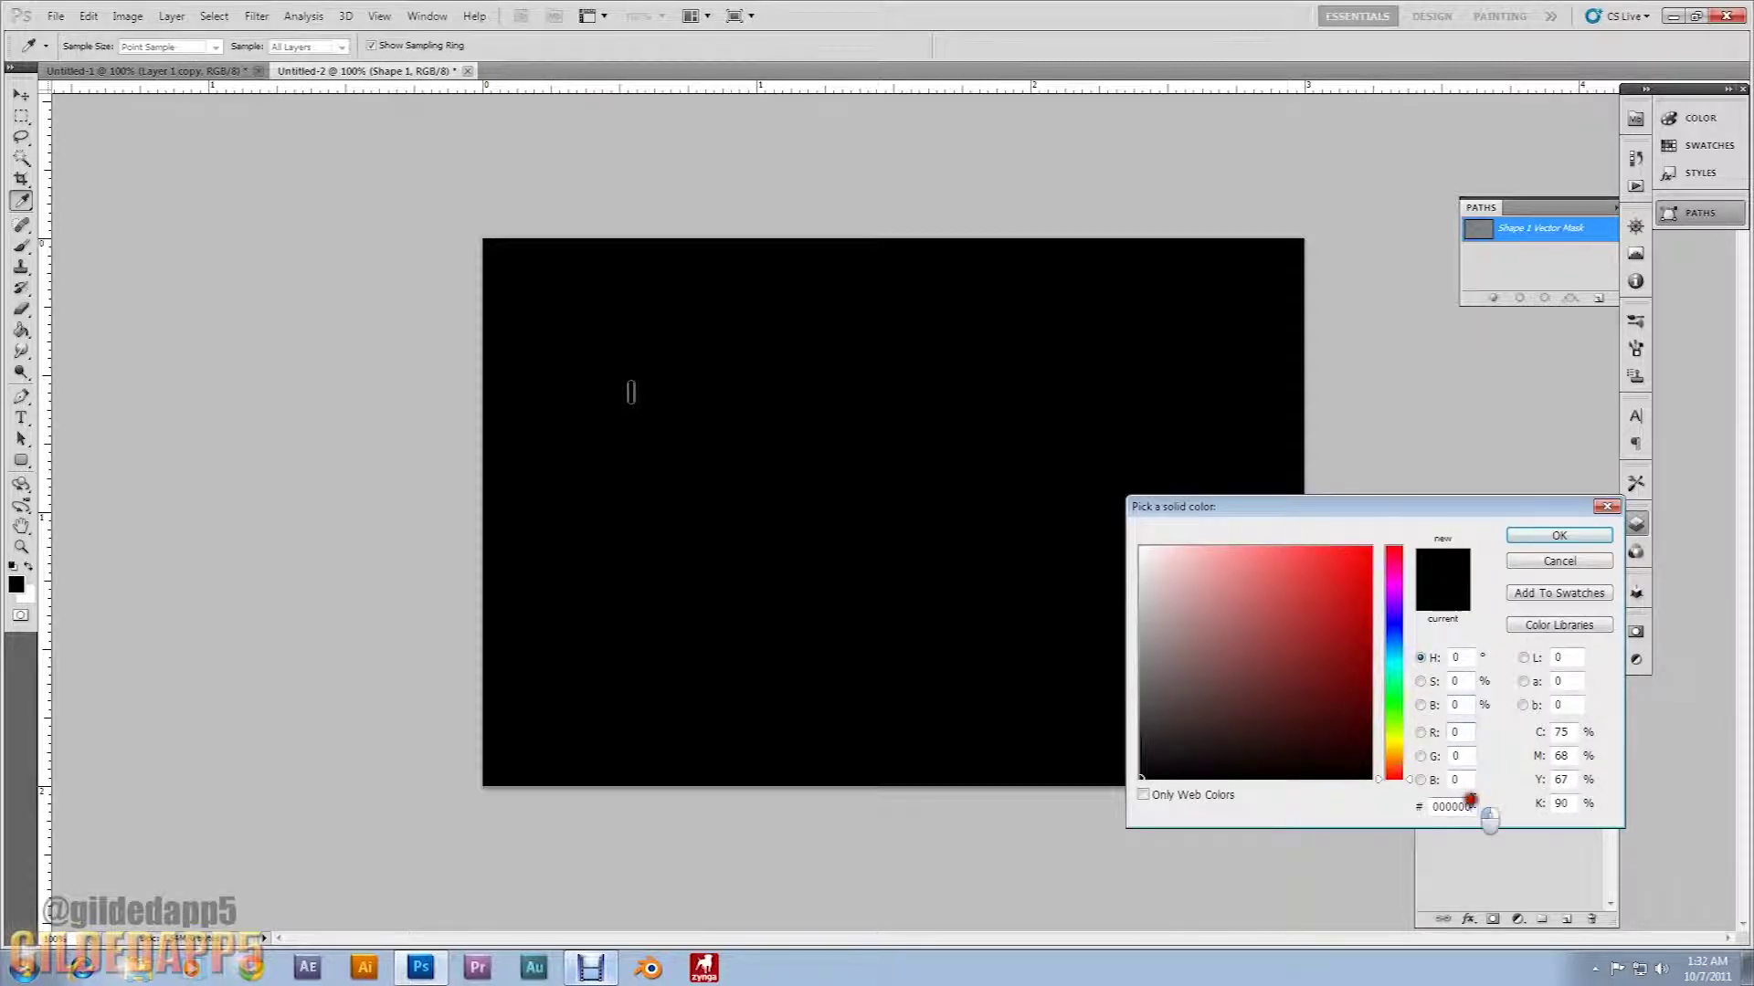
pyautogui.click(1469, 804)
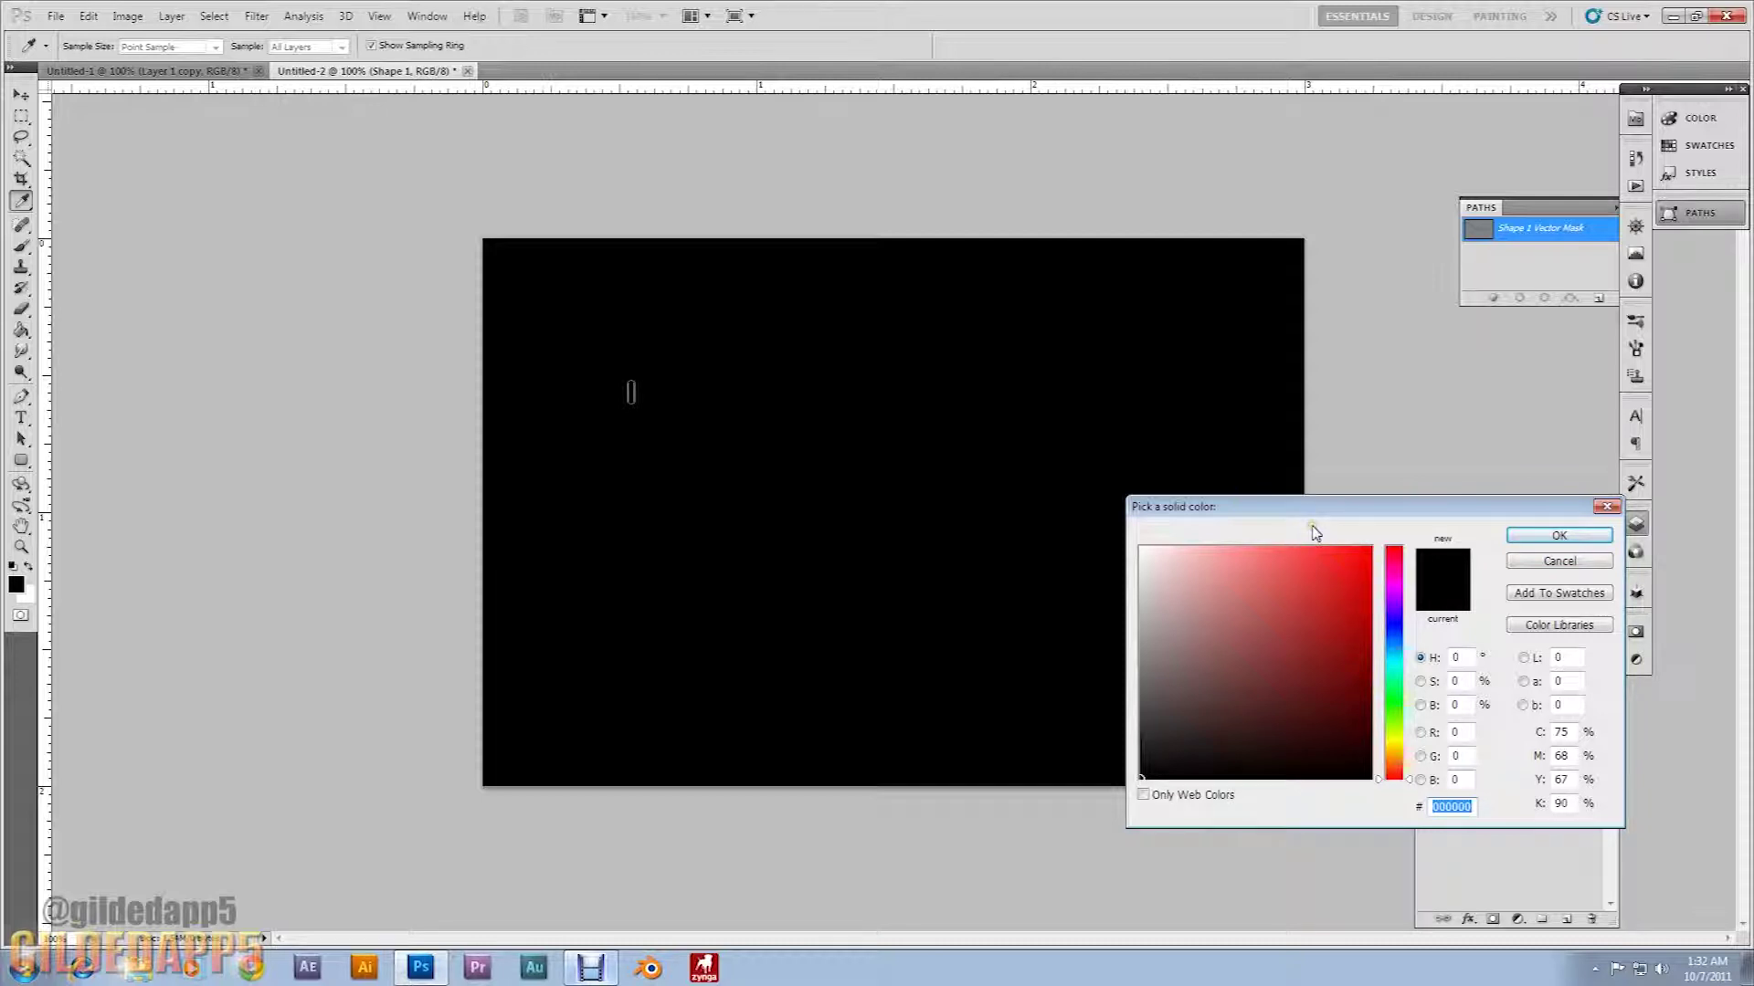
pyautogui.write('f')
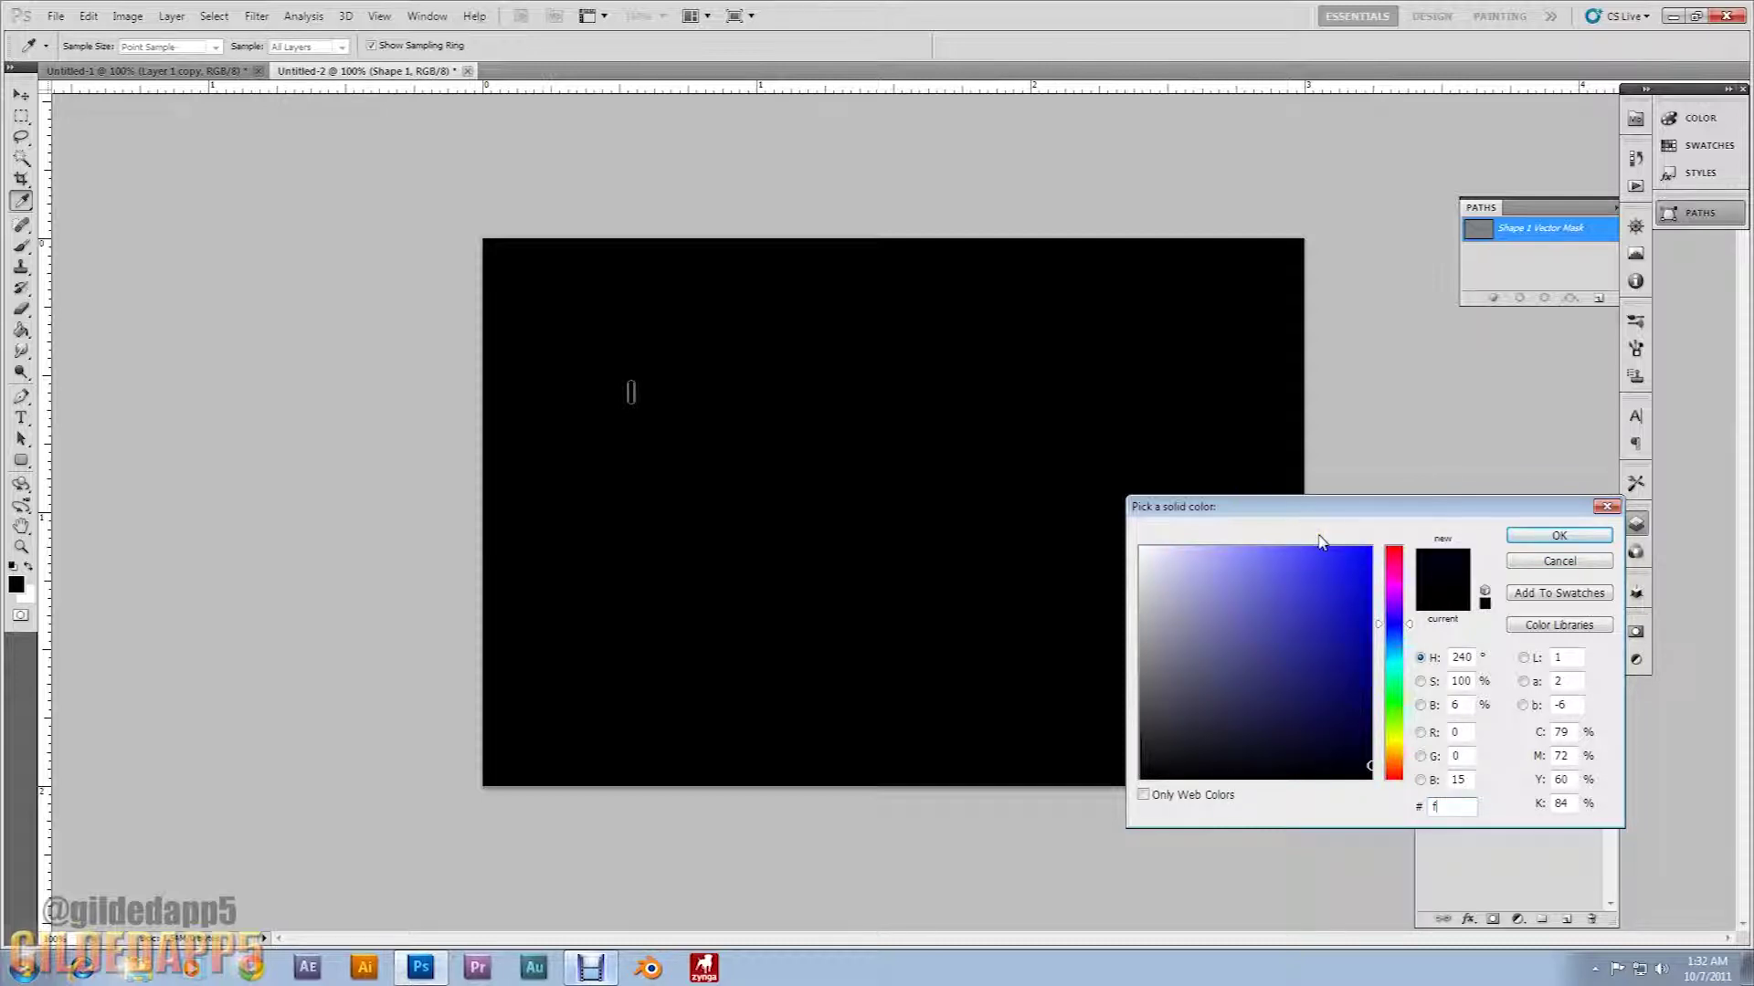
pyautogui.write('f4')
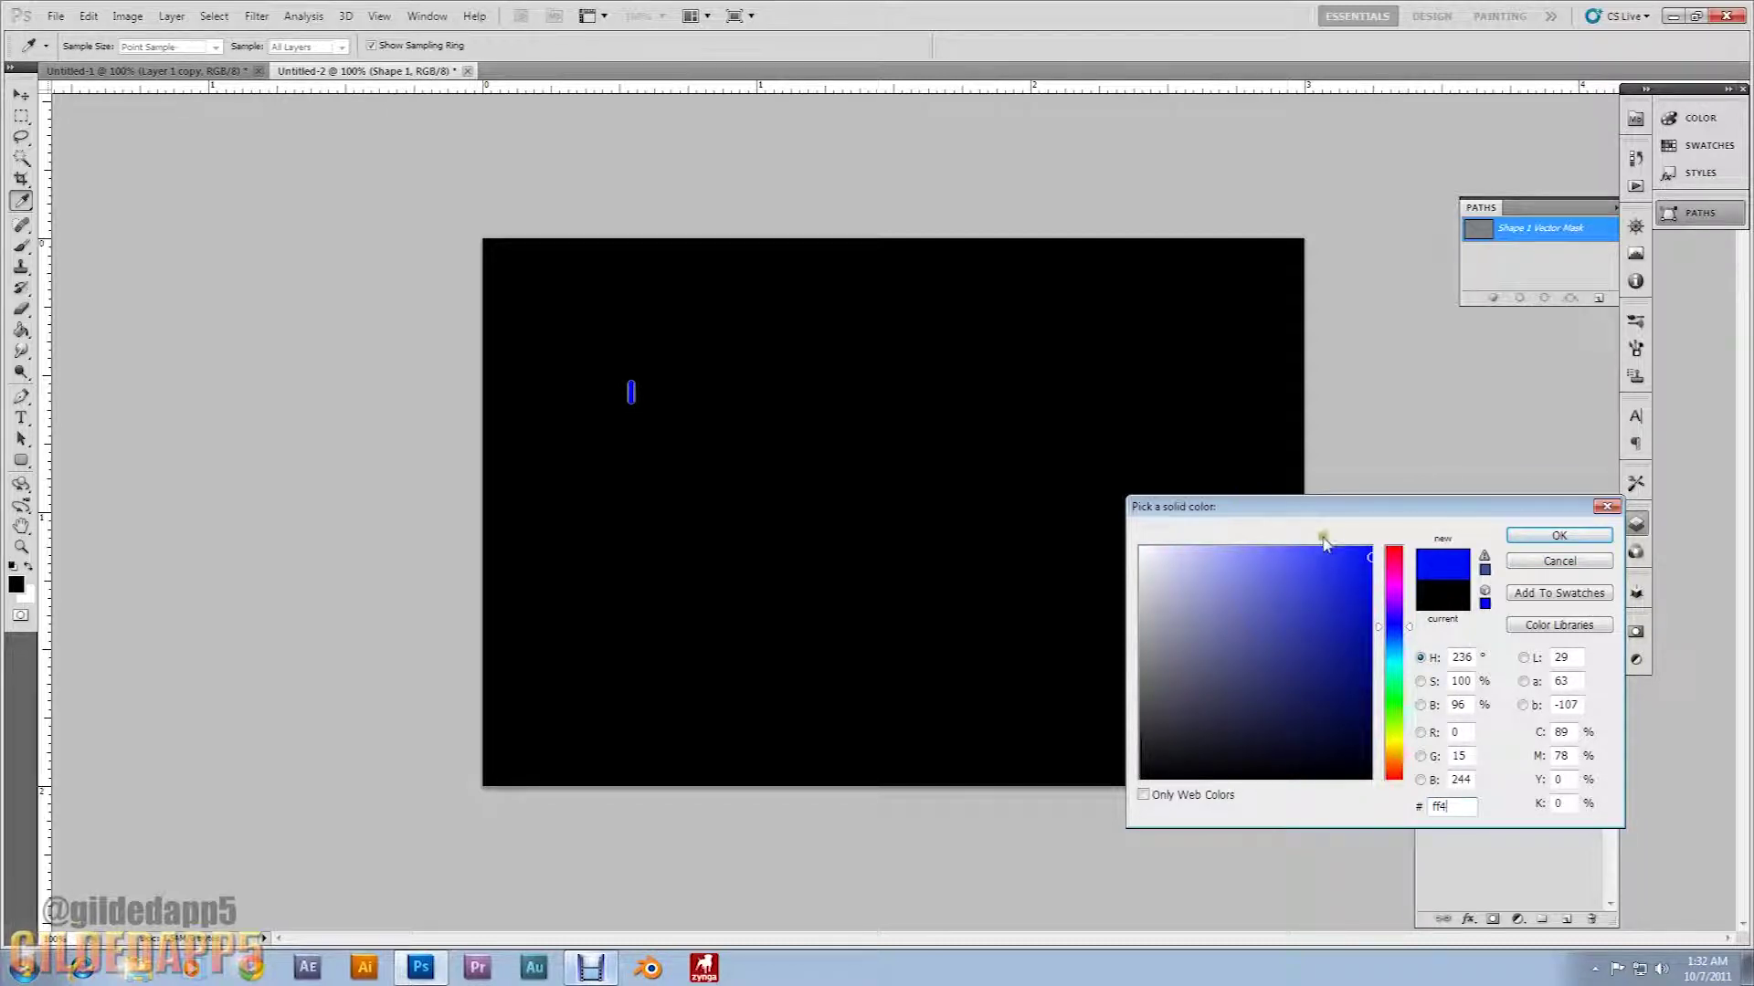
pyautogui.write('c22')
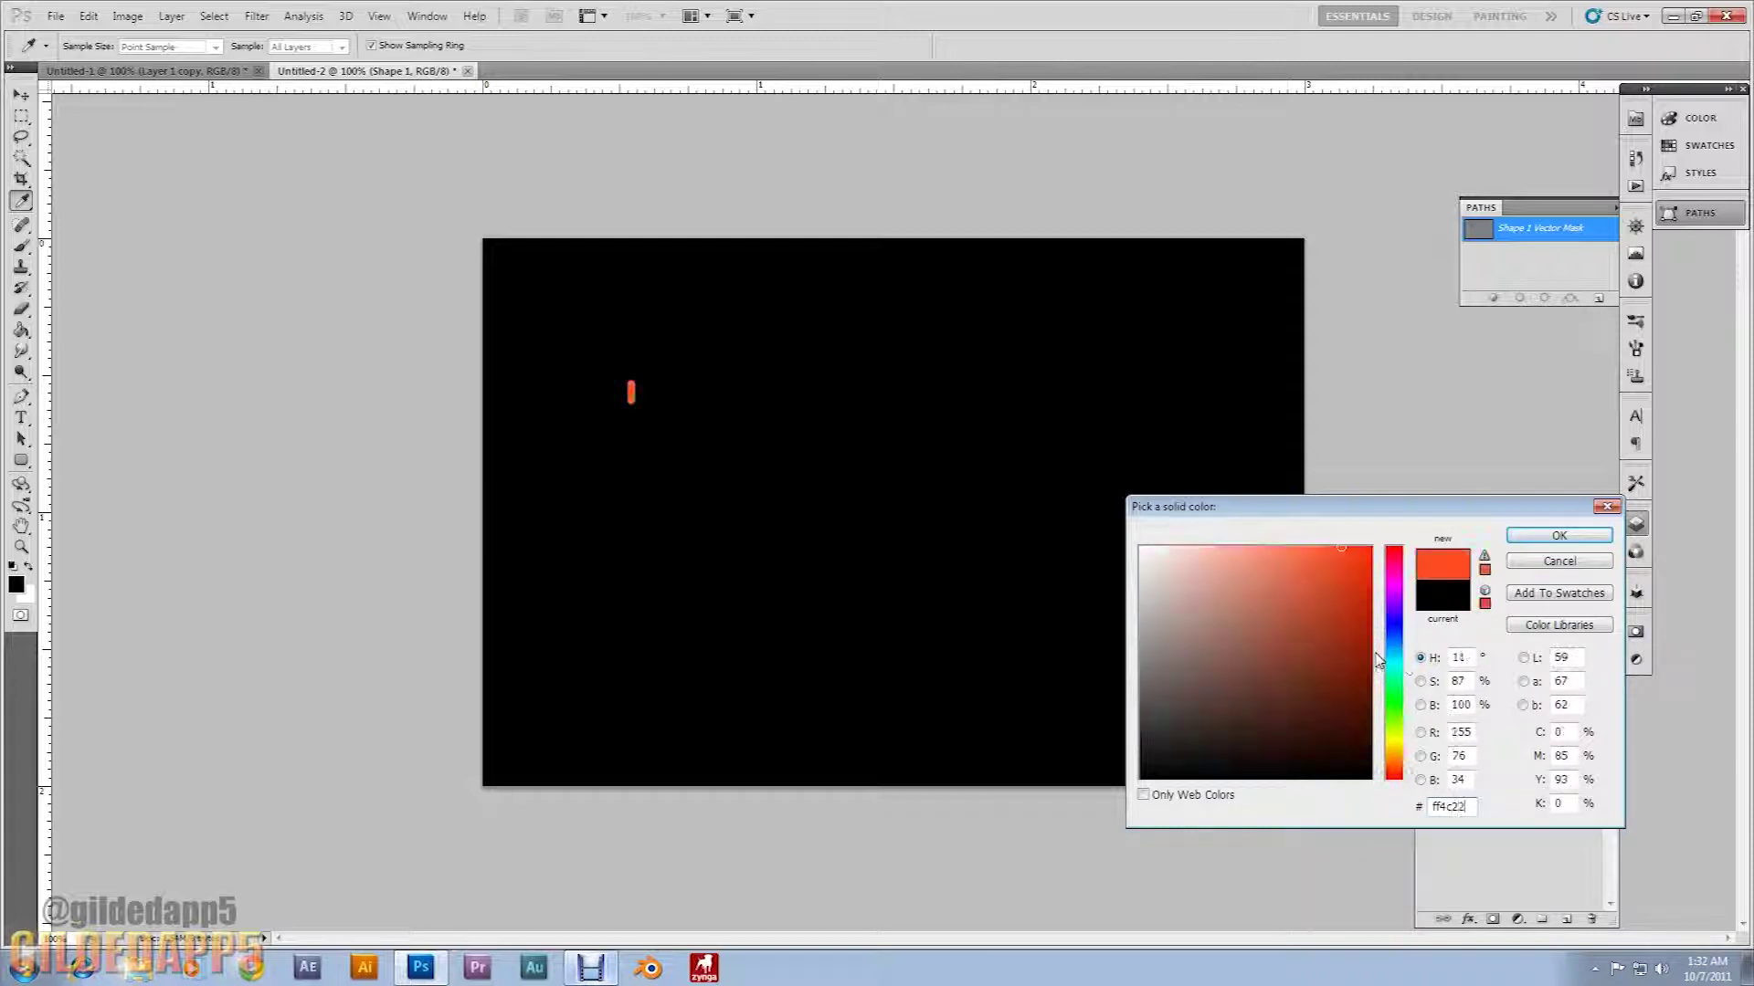
pyautogui.click(1537, 540)
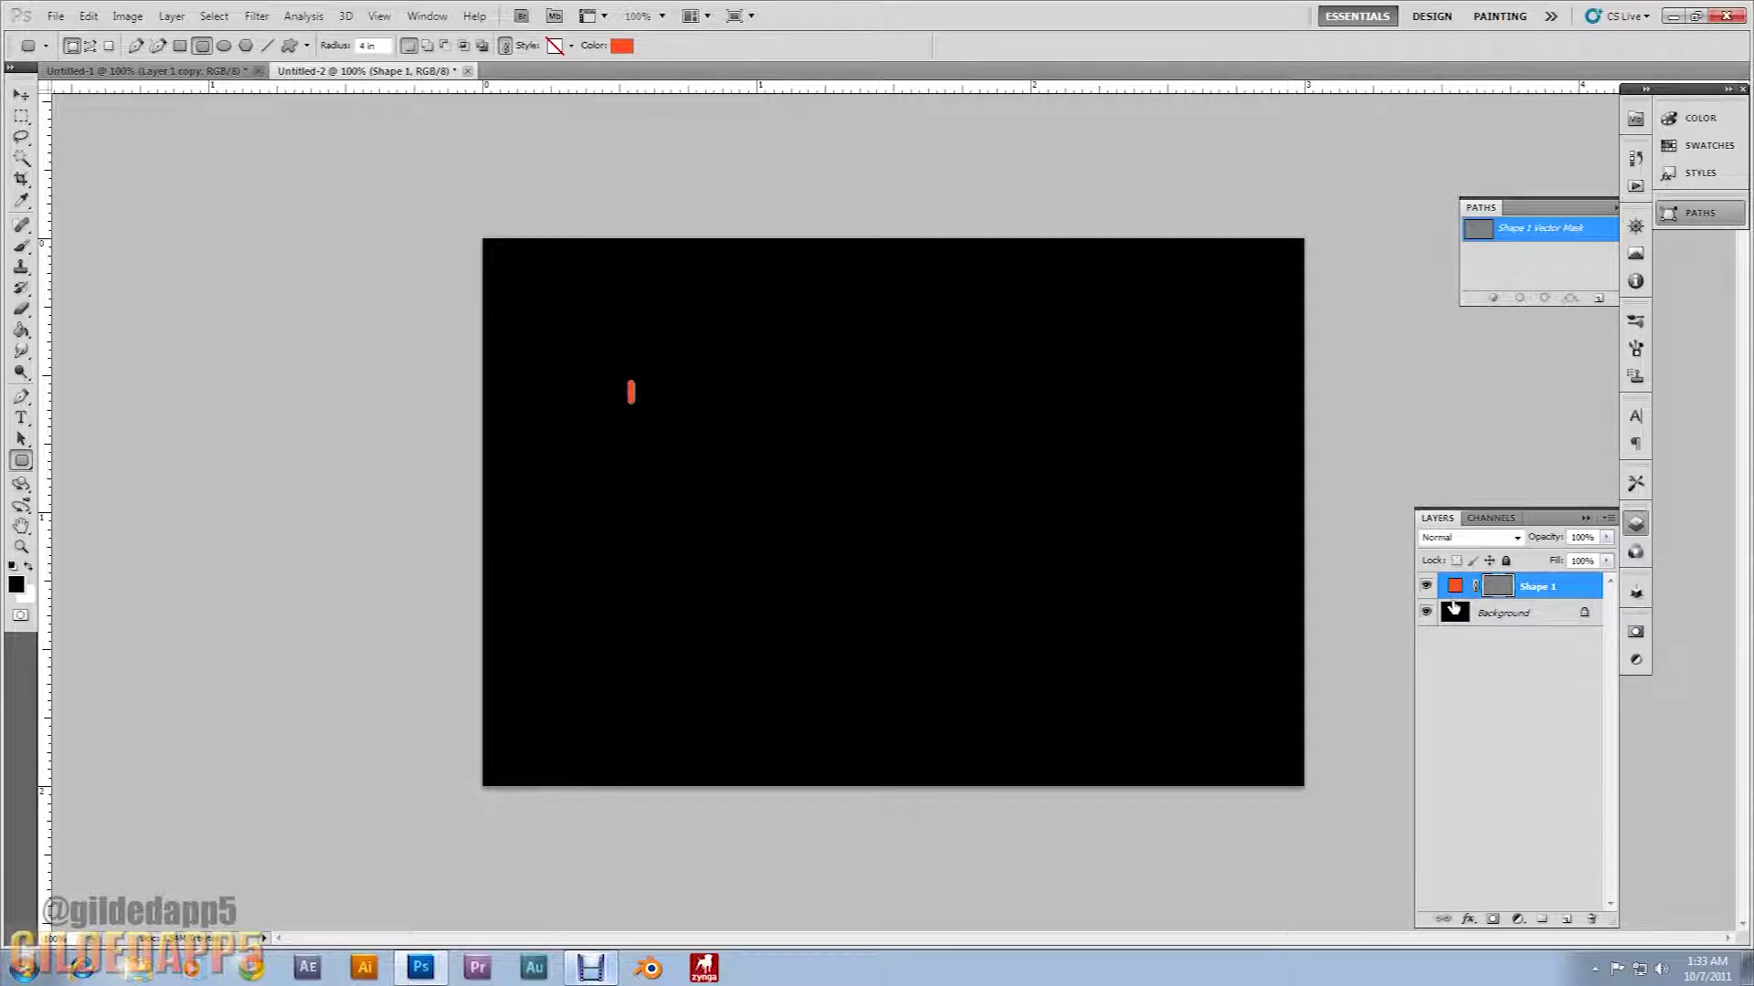
# Step: Duplicate the bar, move the copy to its right, and fill it blue 1283f9
pyautogui.hotkey('ctrl', 'j')
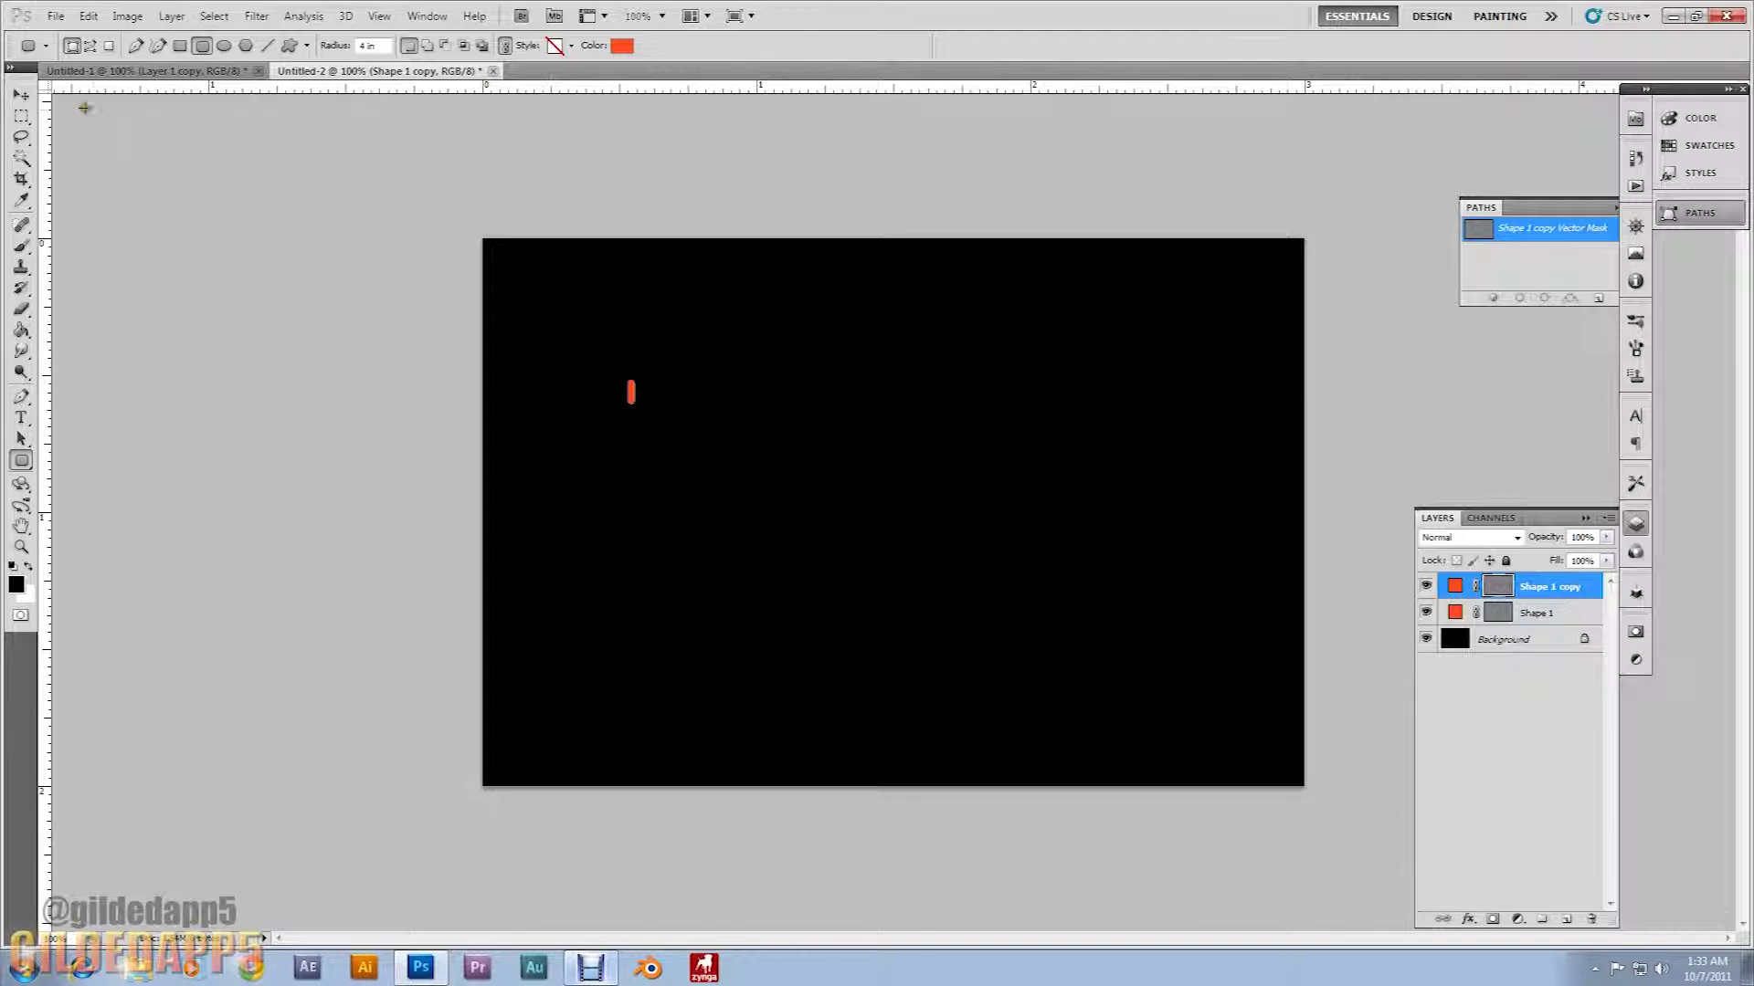
pyautogui.click(21, 95)
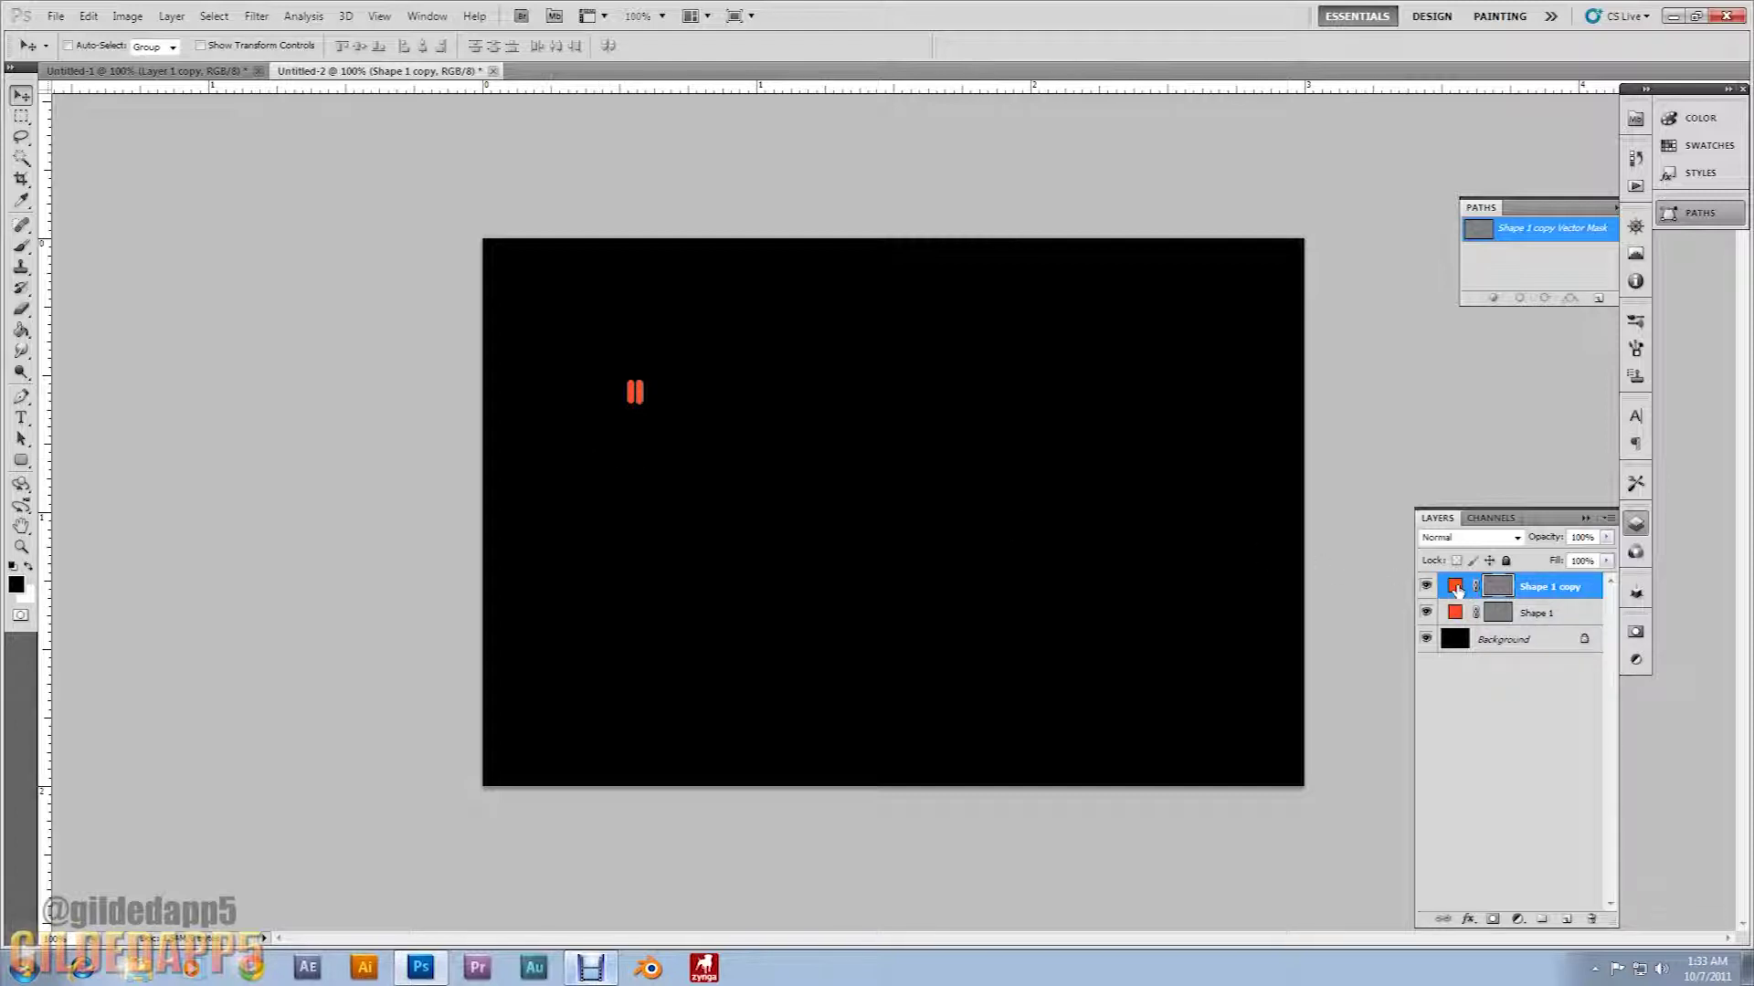
pyautogui.doubleClick(1456, 588)
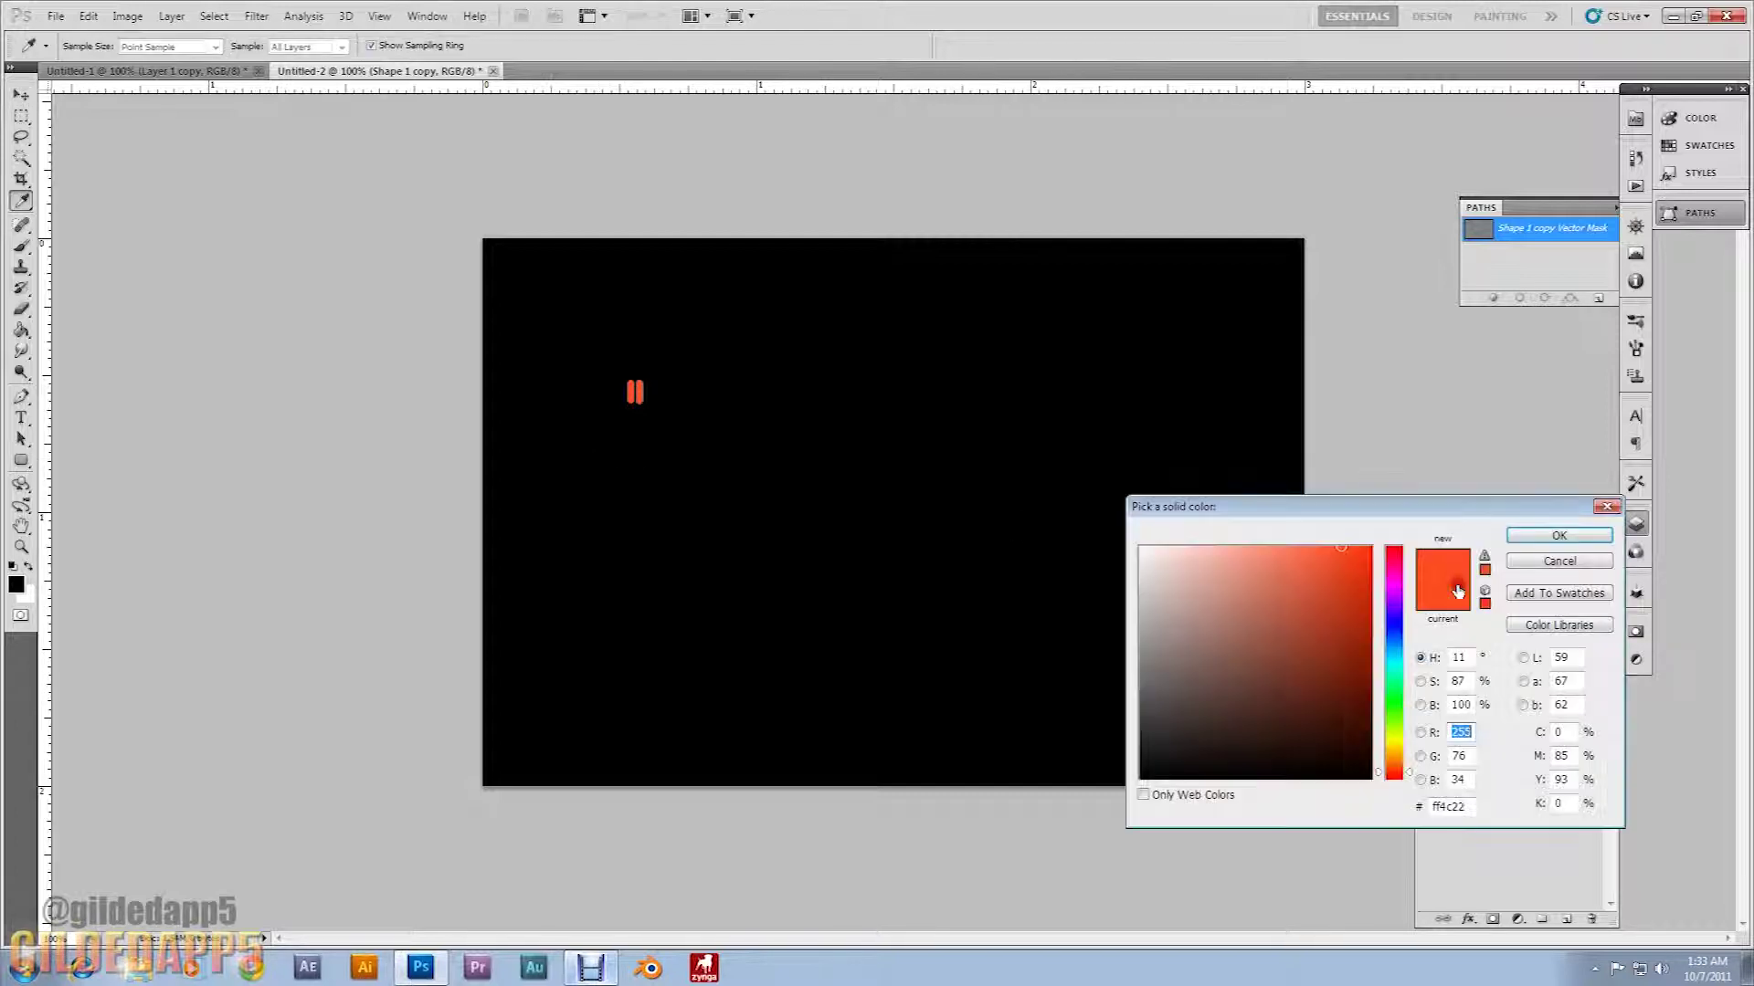
pyautogui.doubleClick(1461, 807)
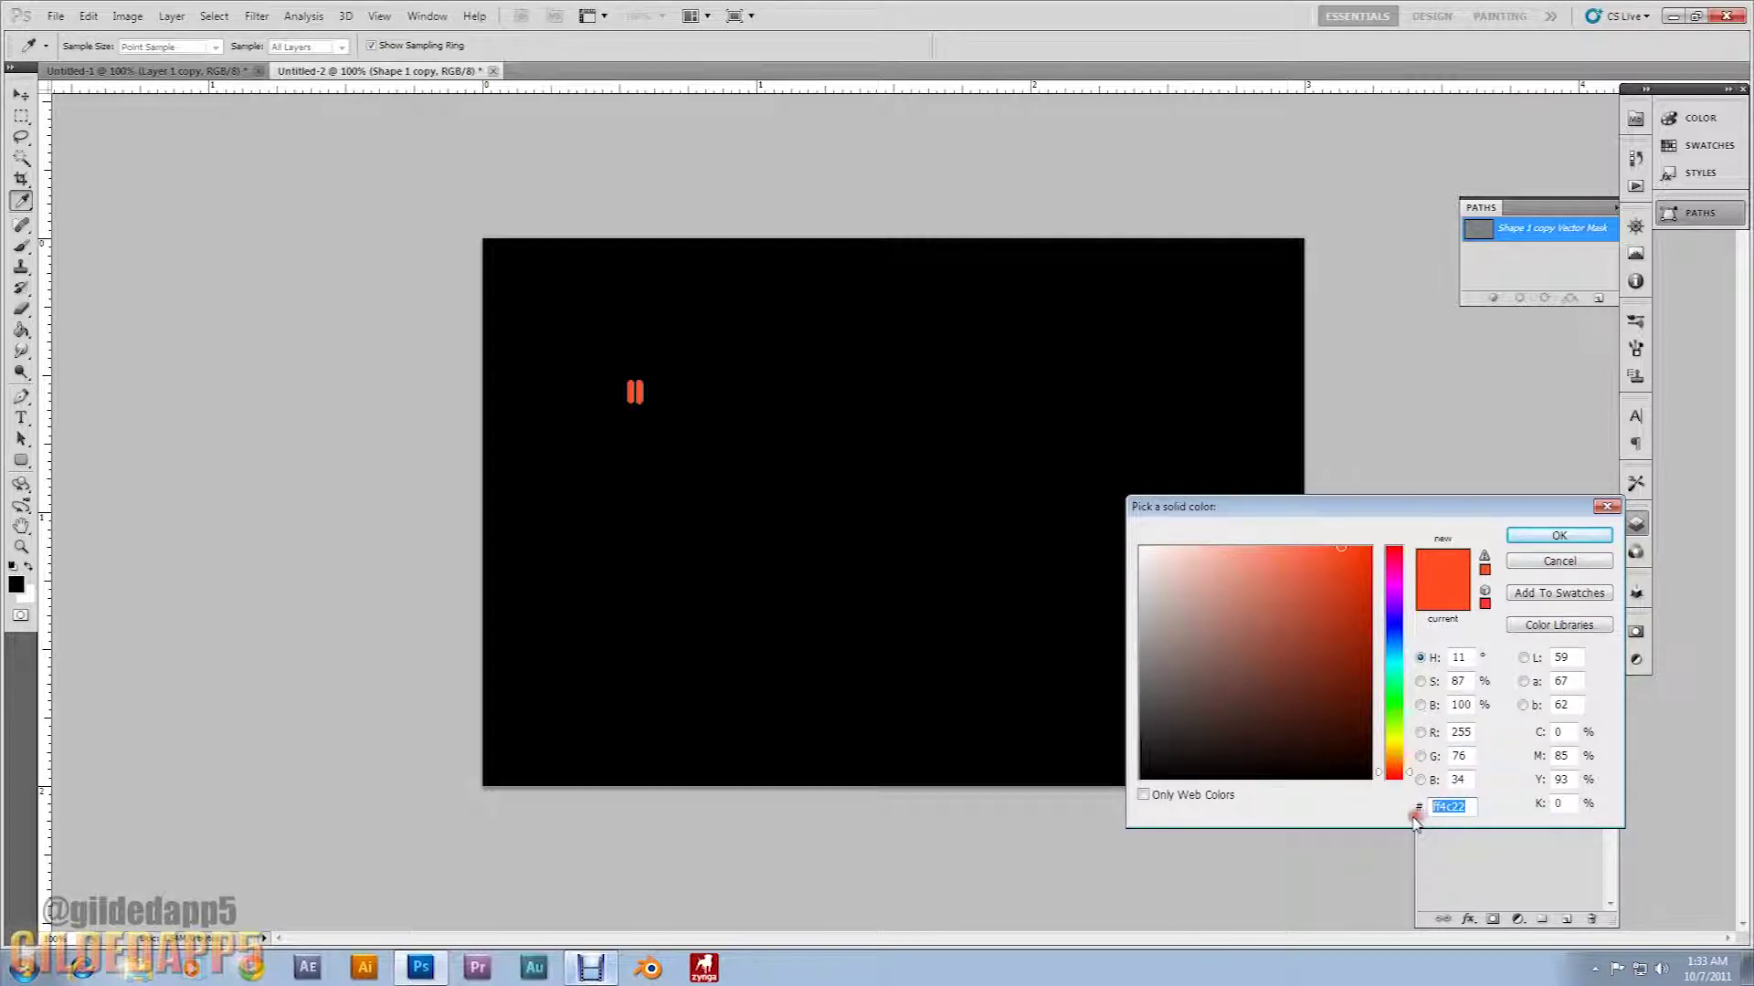
pyautogui.write('1')
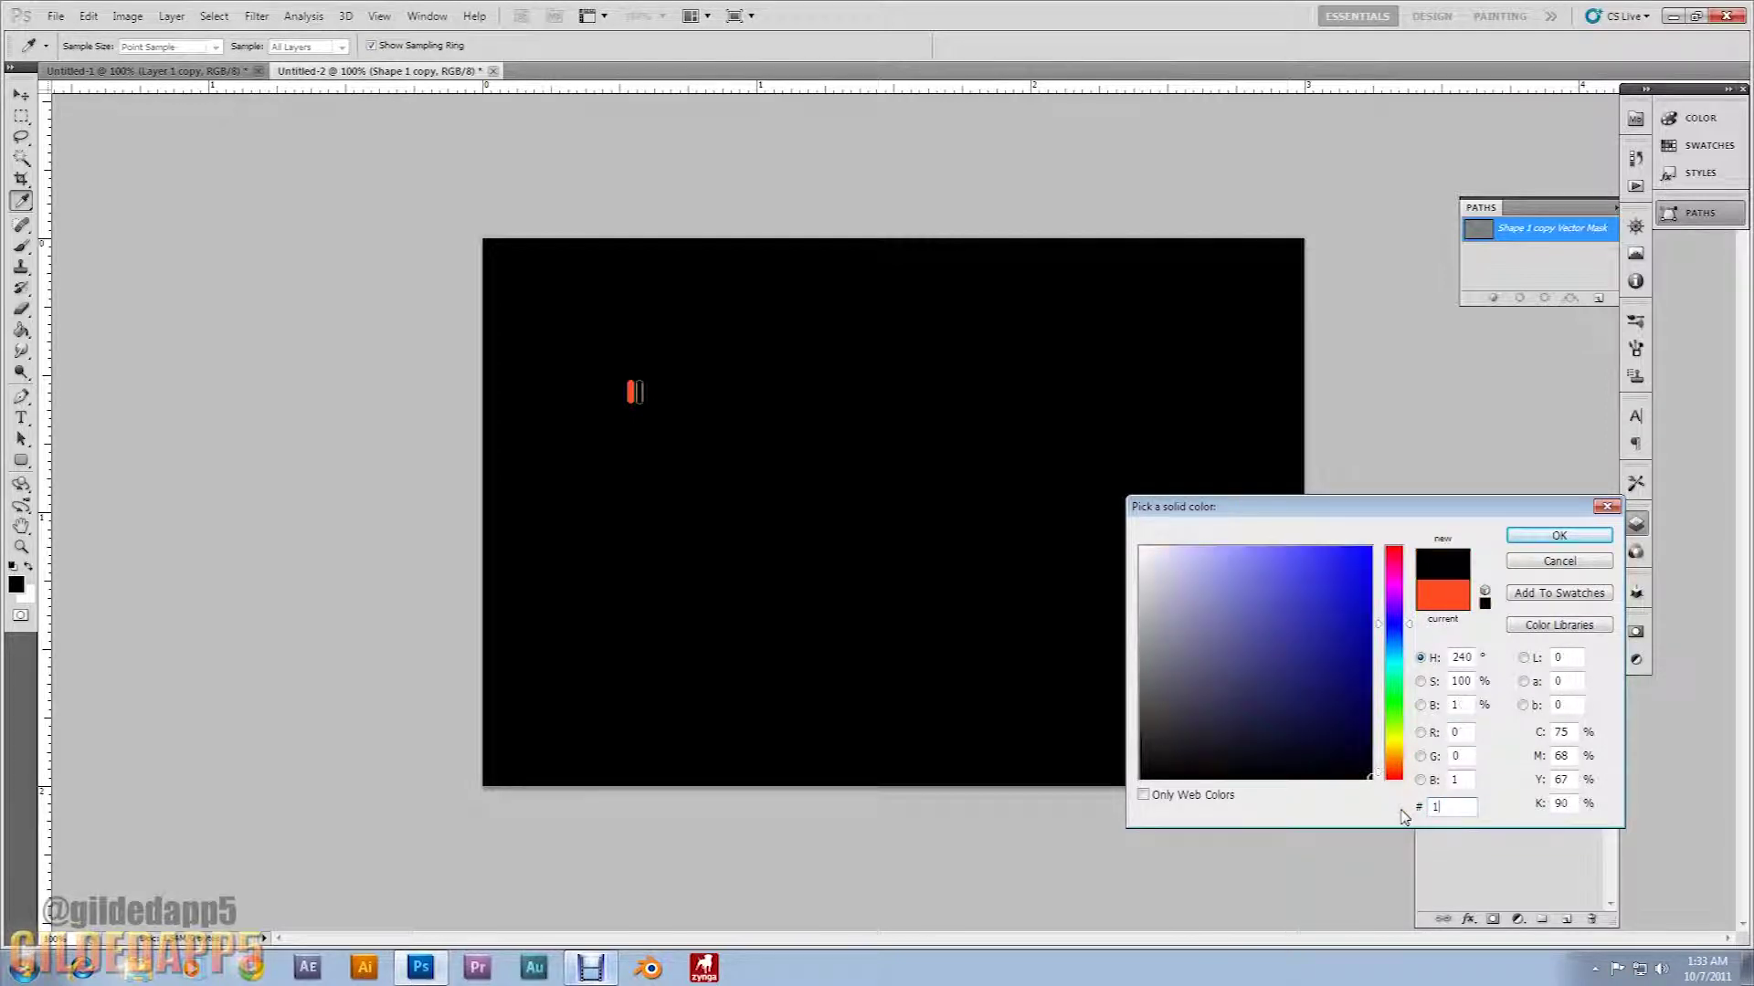
pyautogui.write('283f')
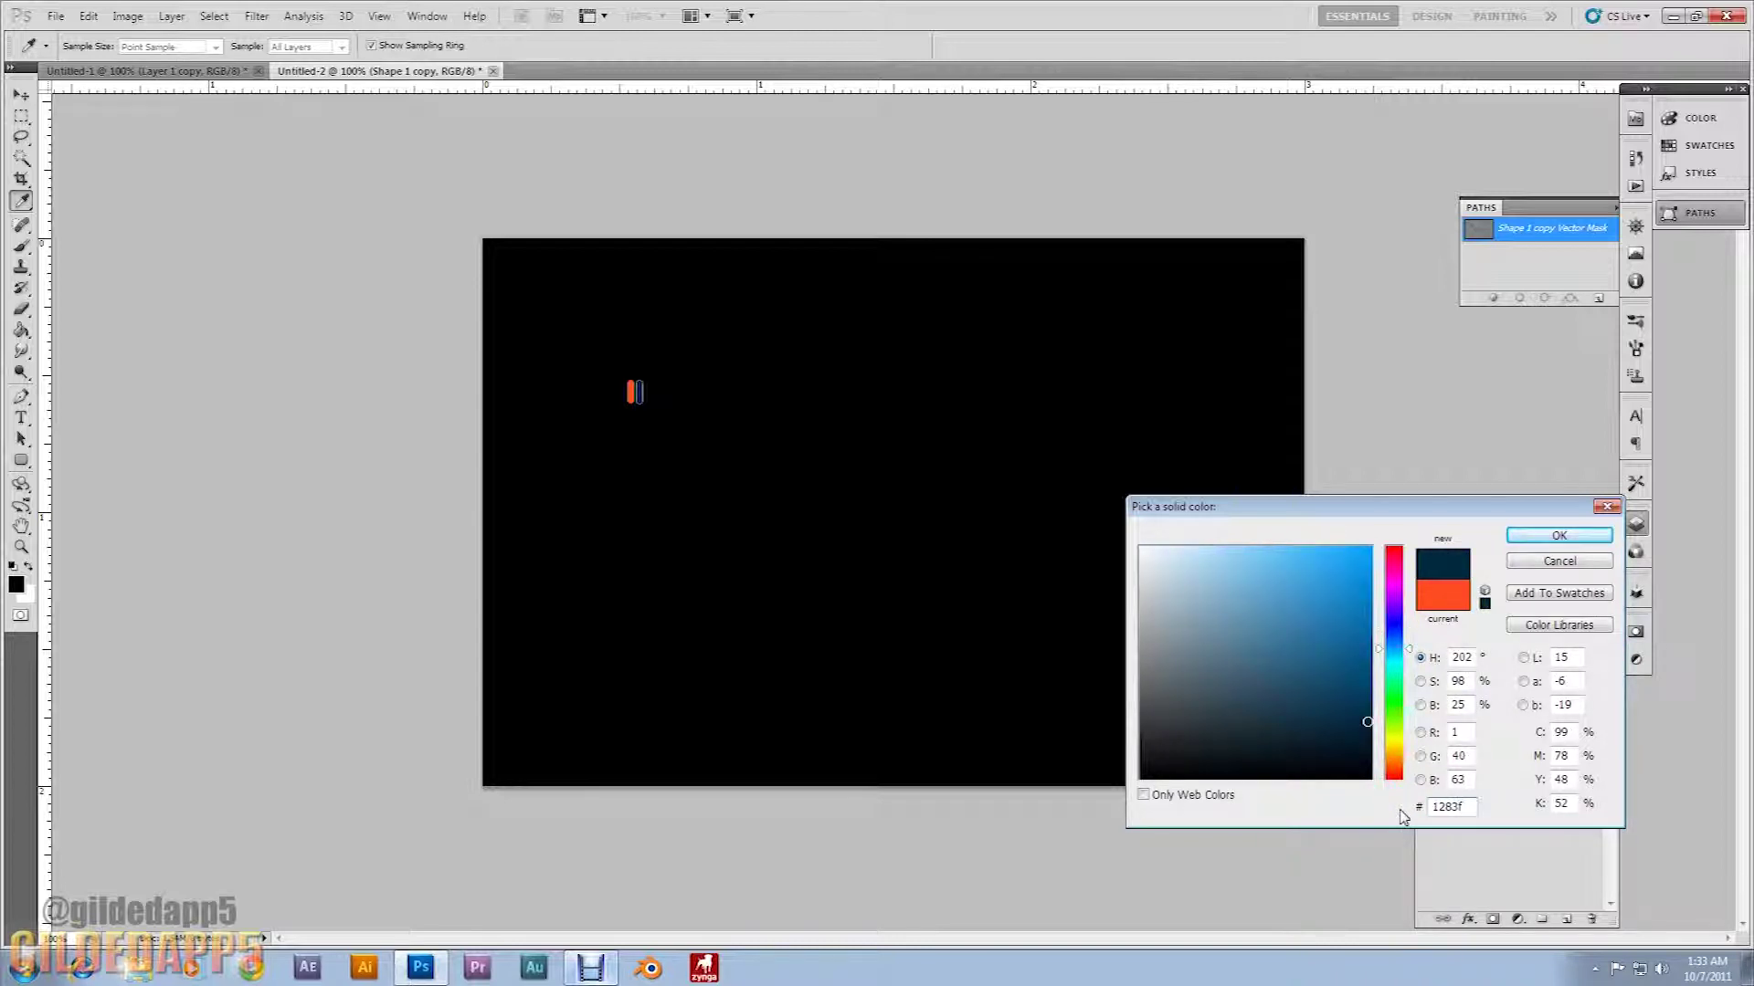
pyautogui.write('9')
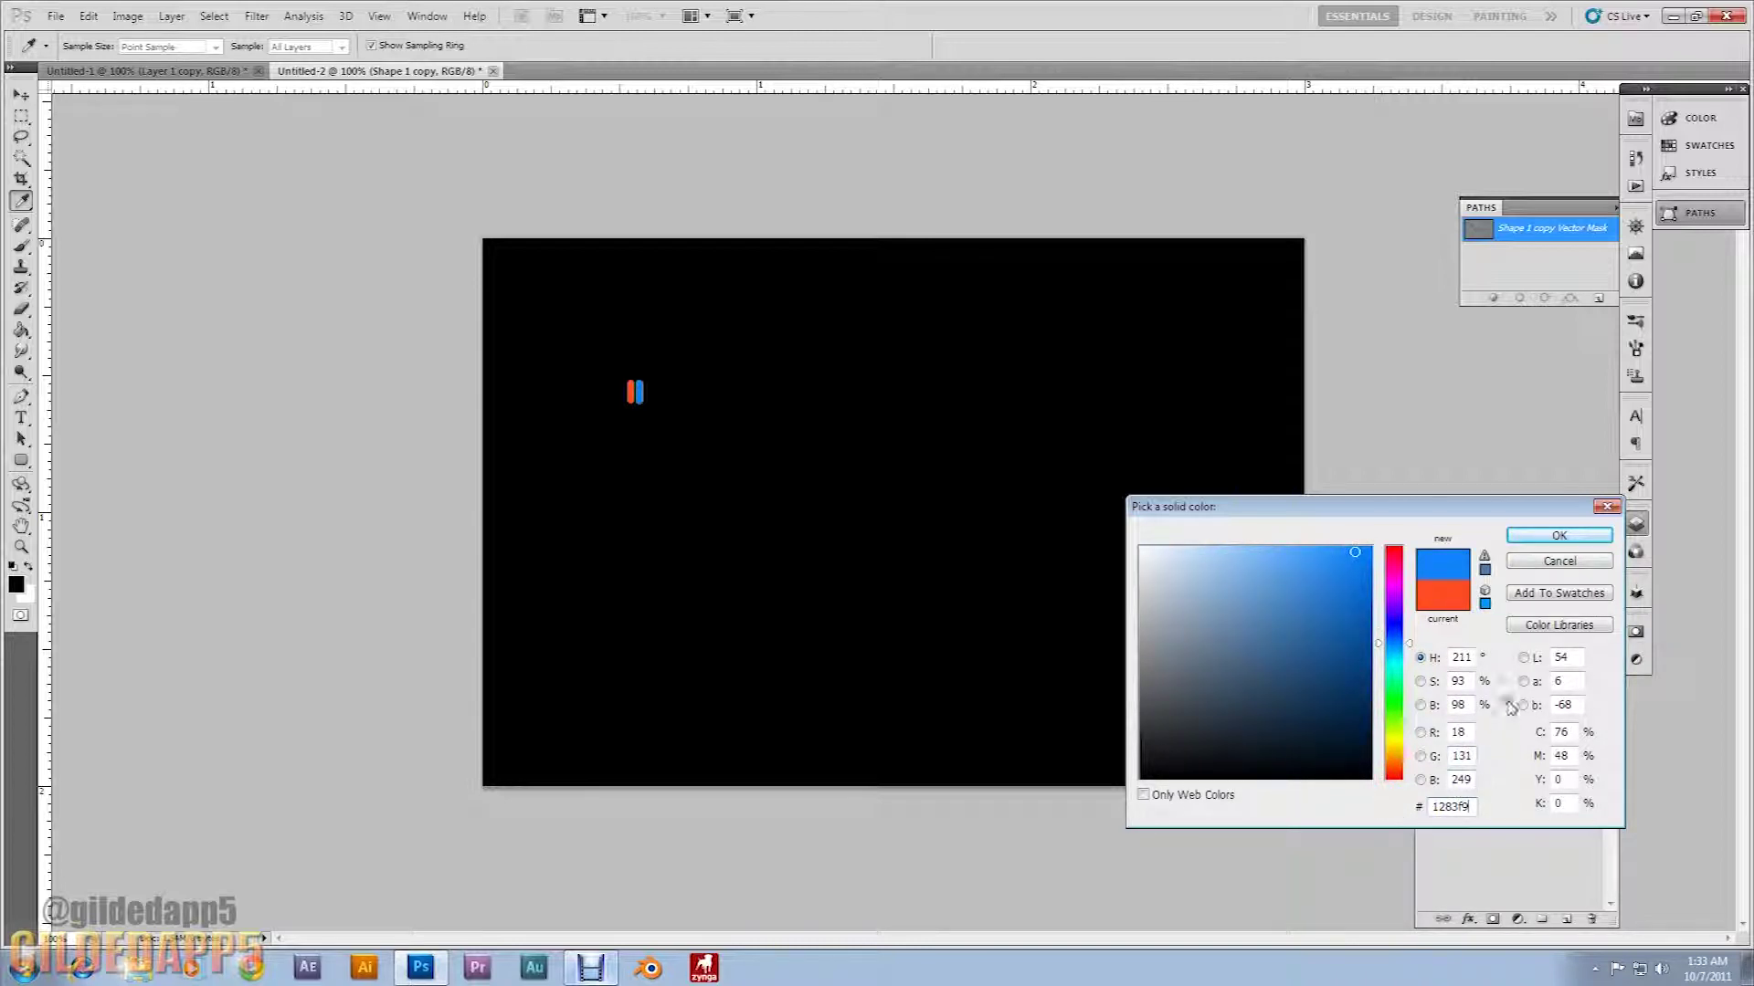
pyautogui.click(1561, 537)
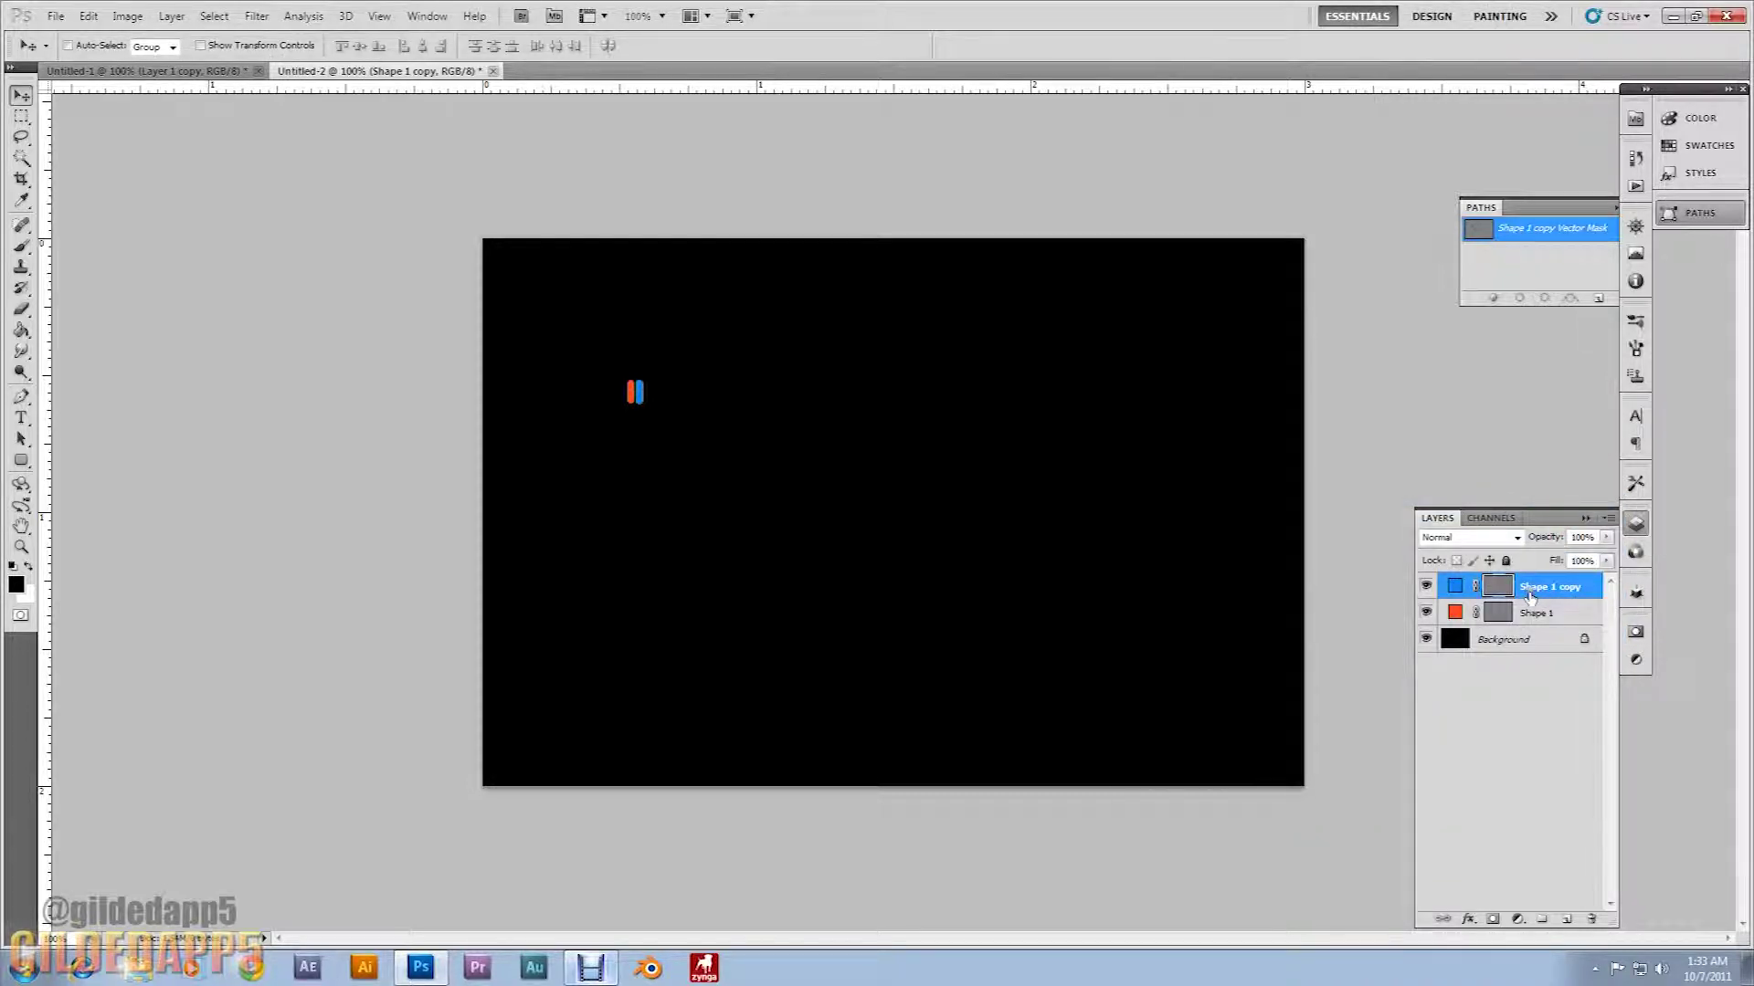
# Step: Duplicate the blue bar and fill the third bar green, hex 79f95c
pyautogui.hotkey('ctrl', 'j')
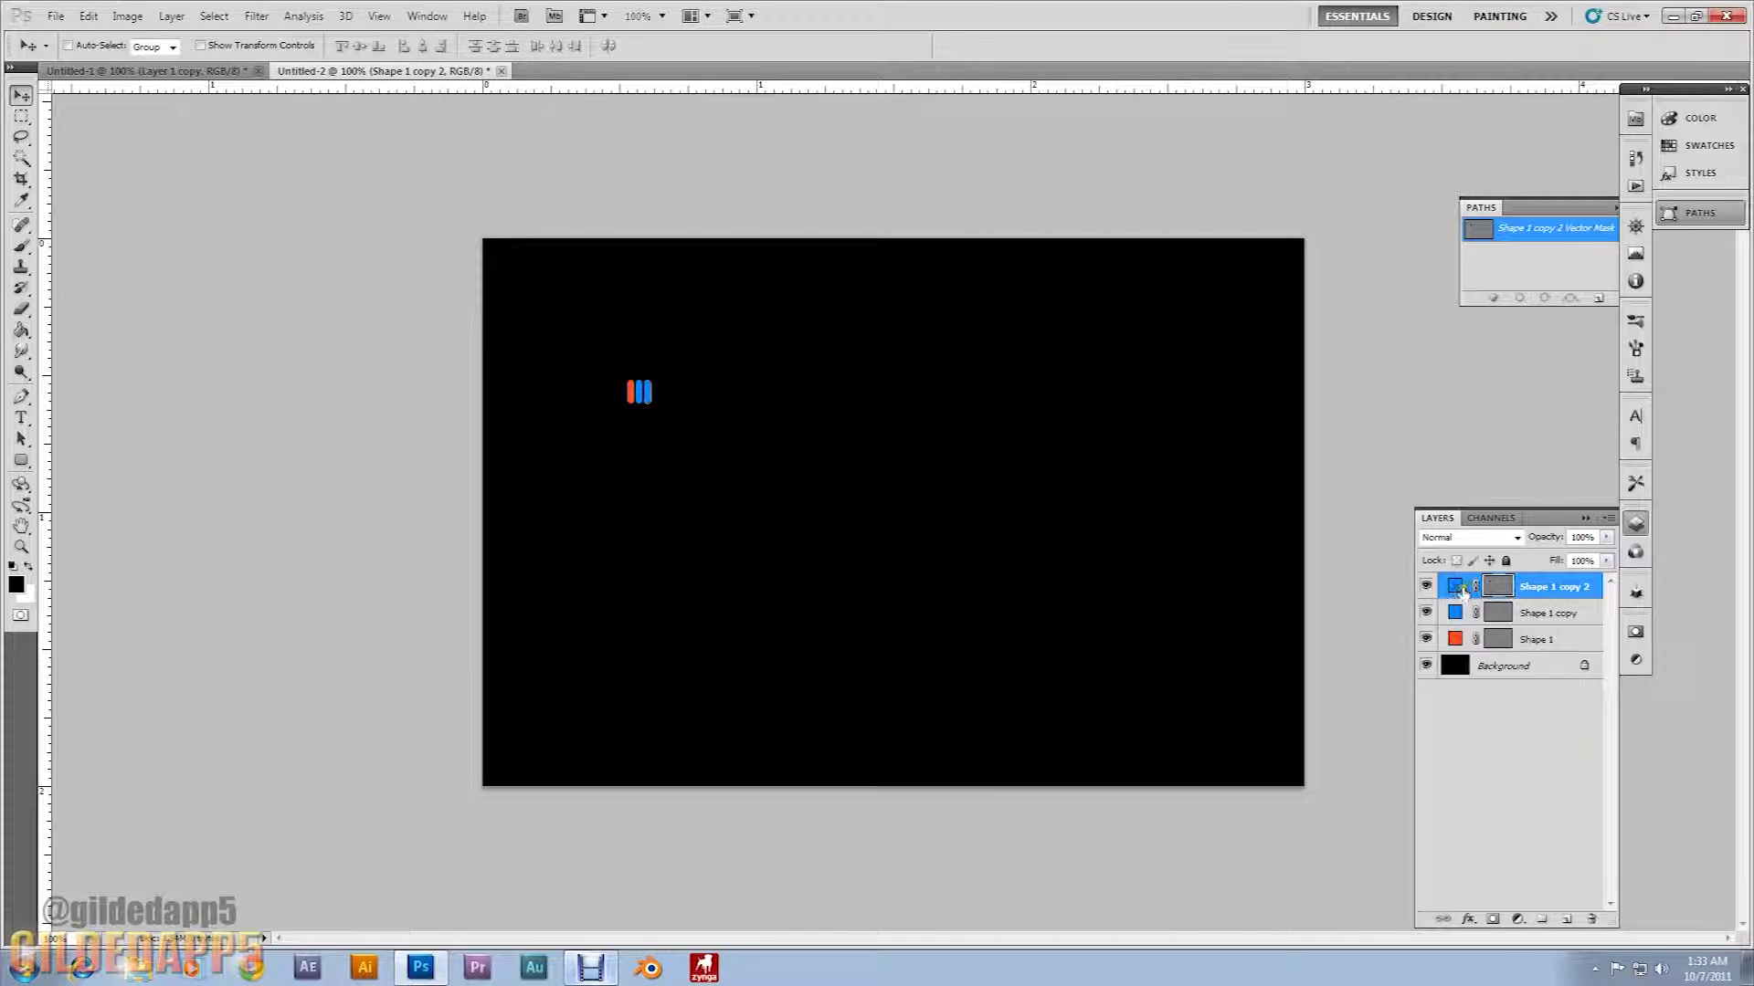
pyautogui.doubleClick(1455, 585)
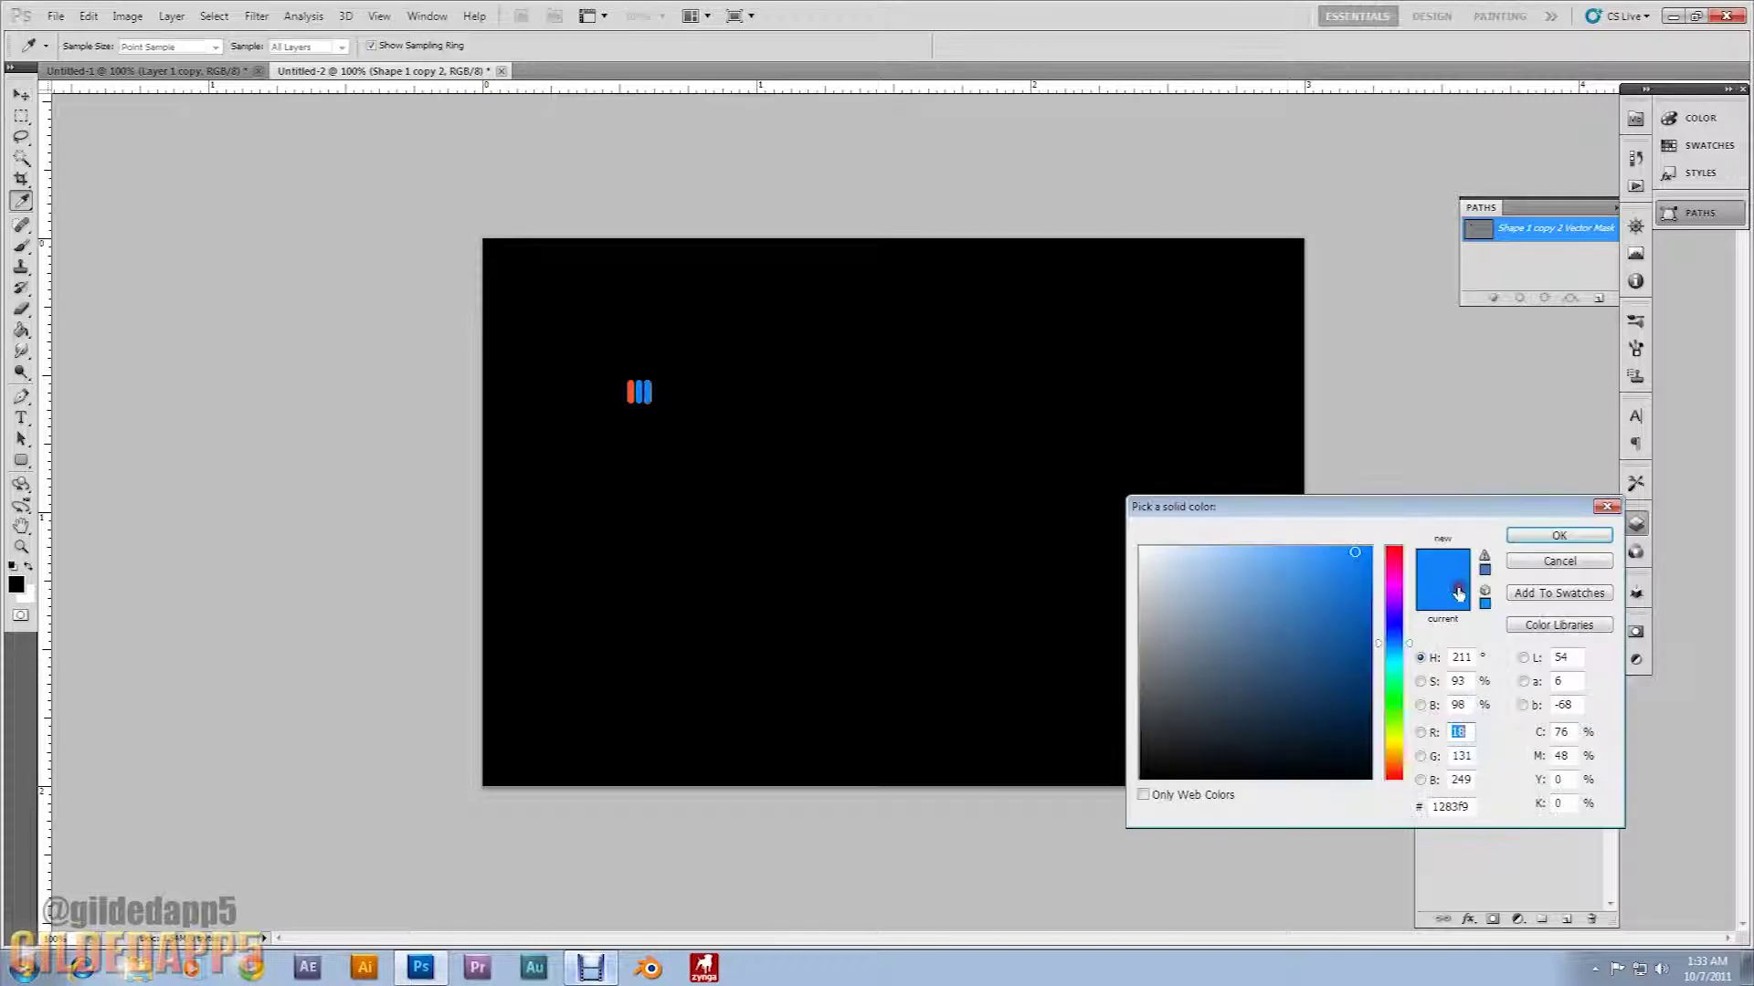
pyautogui.doubleClick(1466, 807)
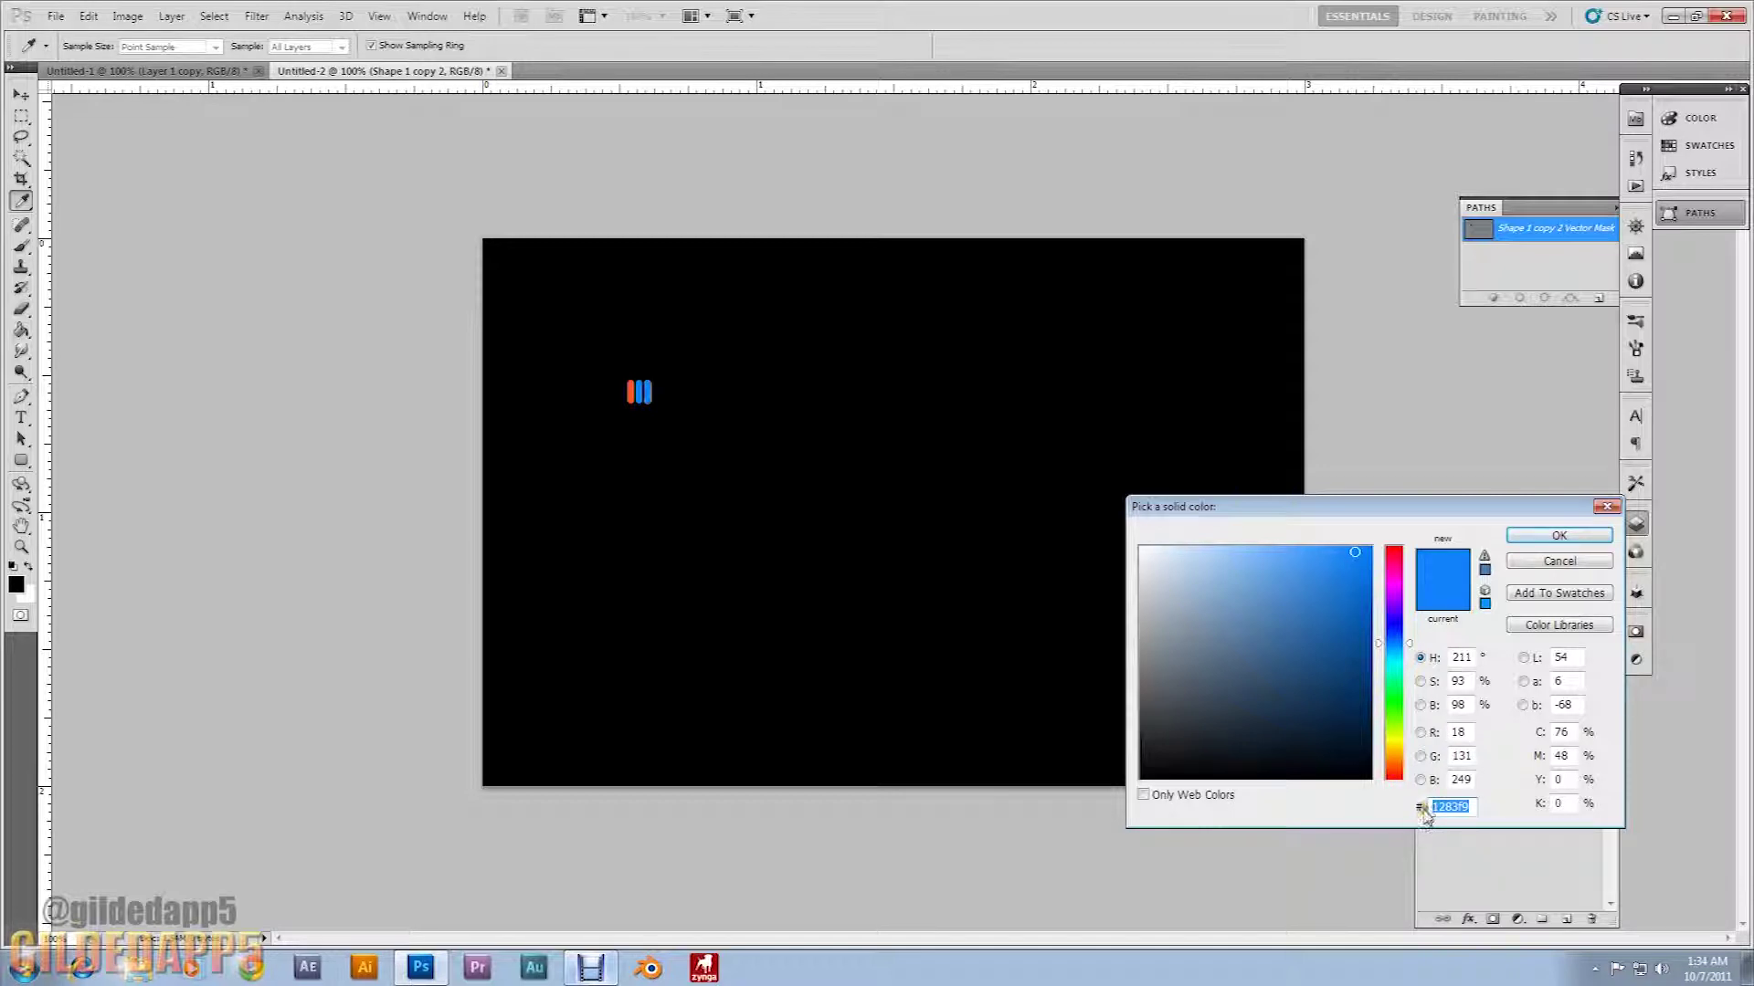
pyautogui.write('79')
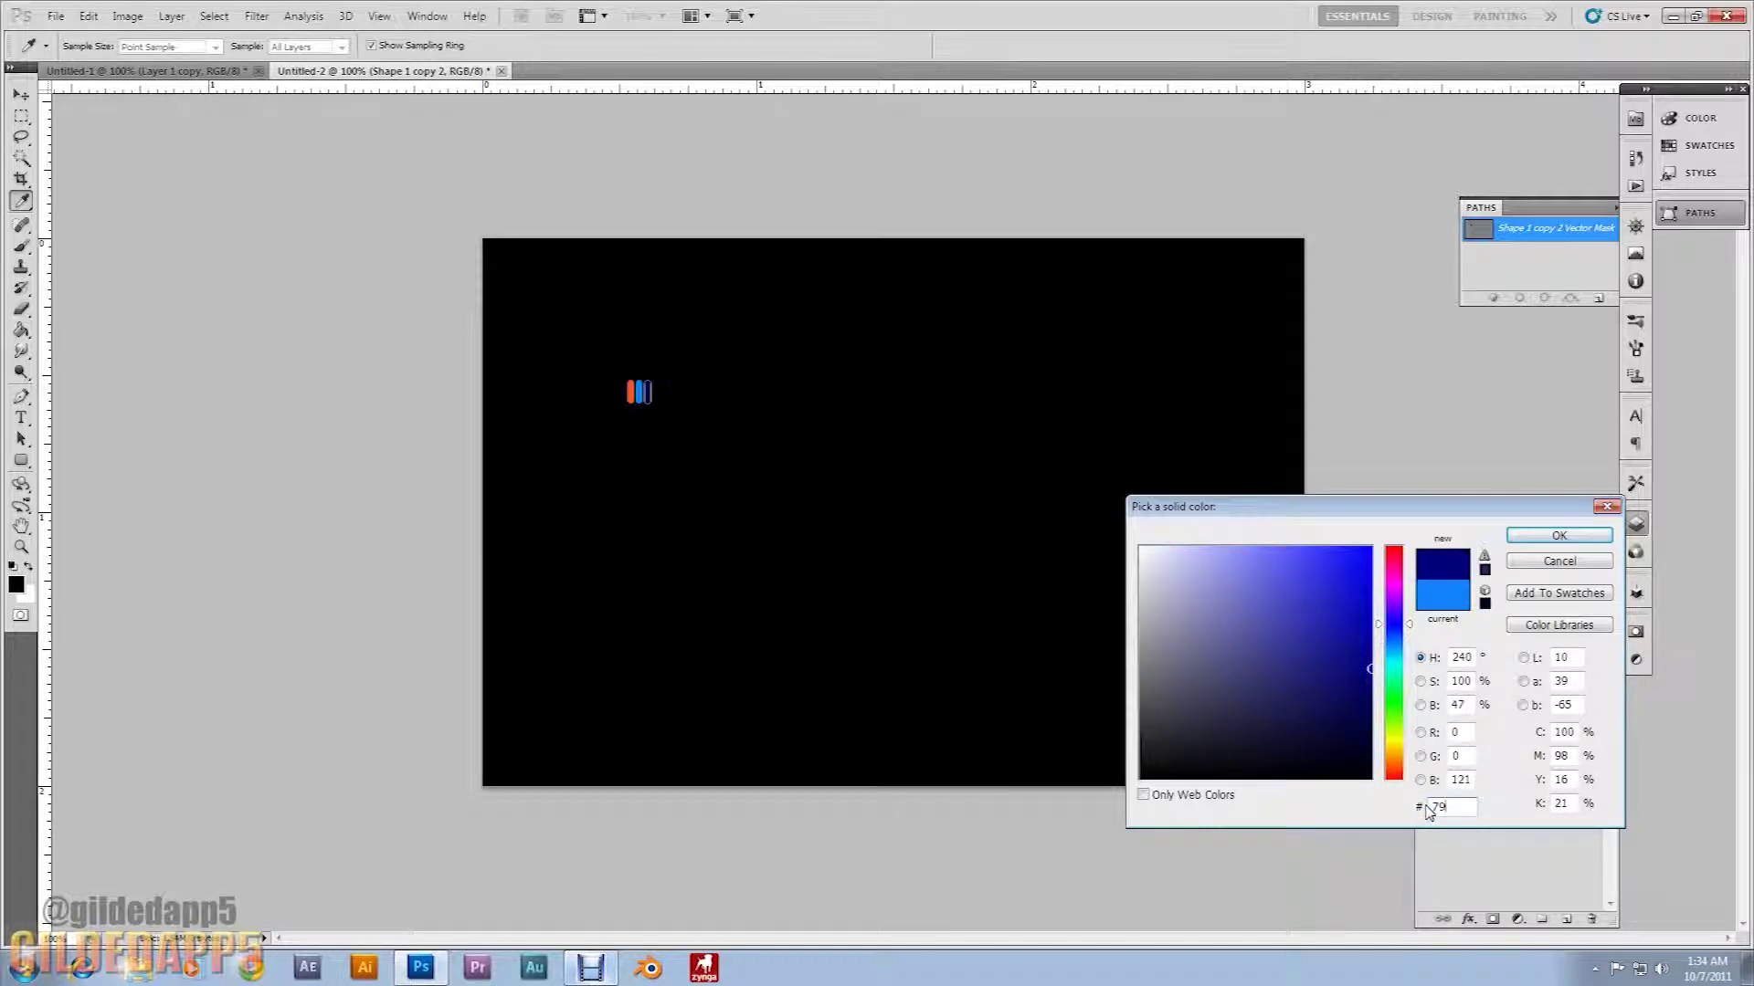
pyautogui.write('f9')
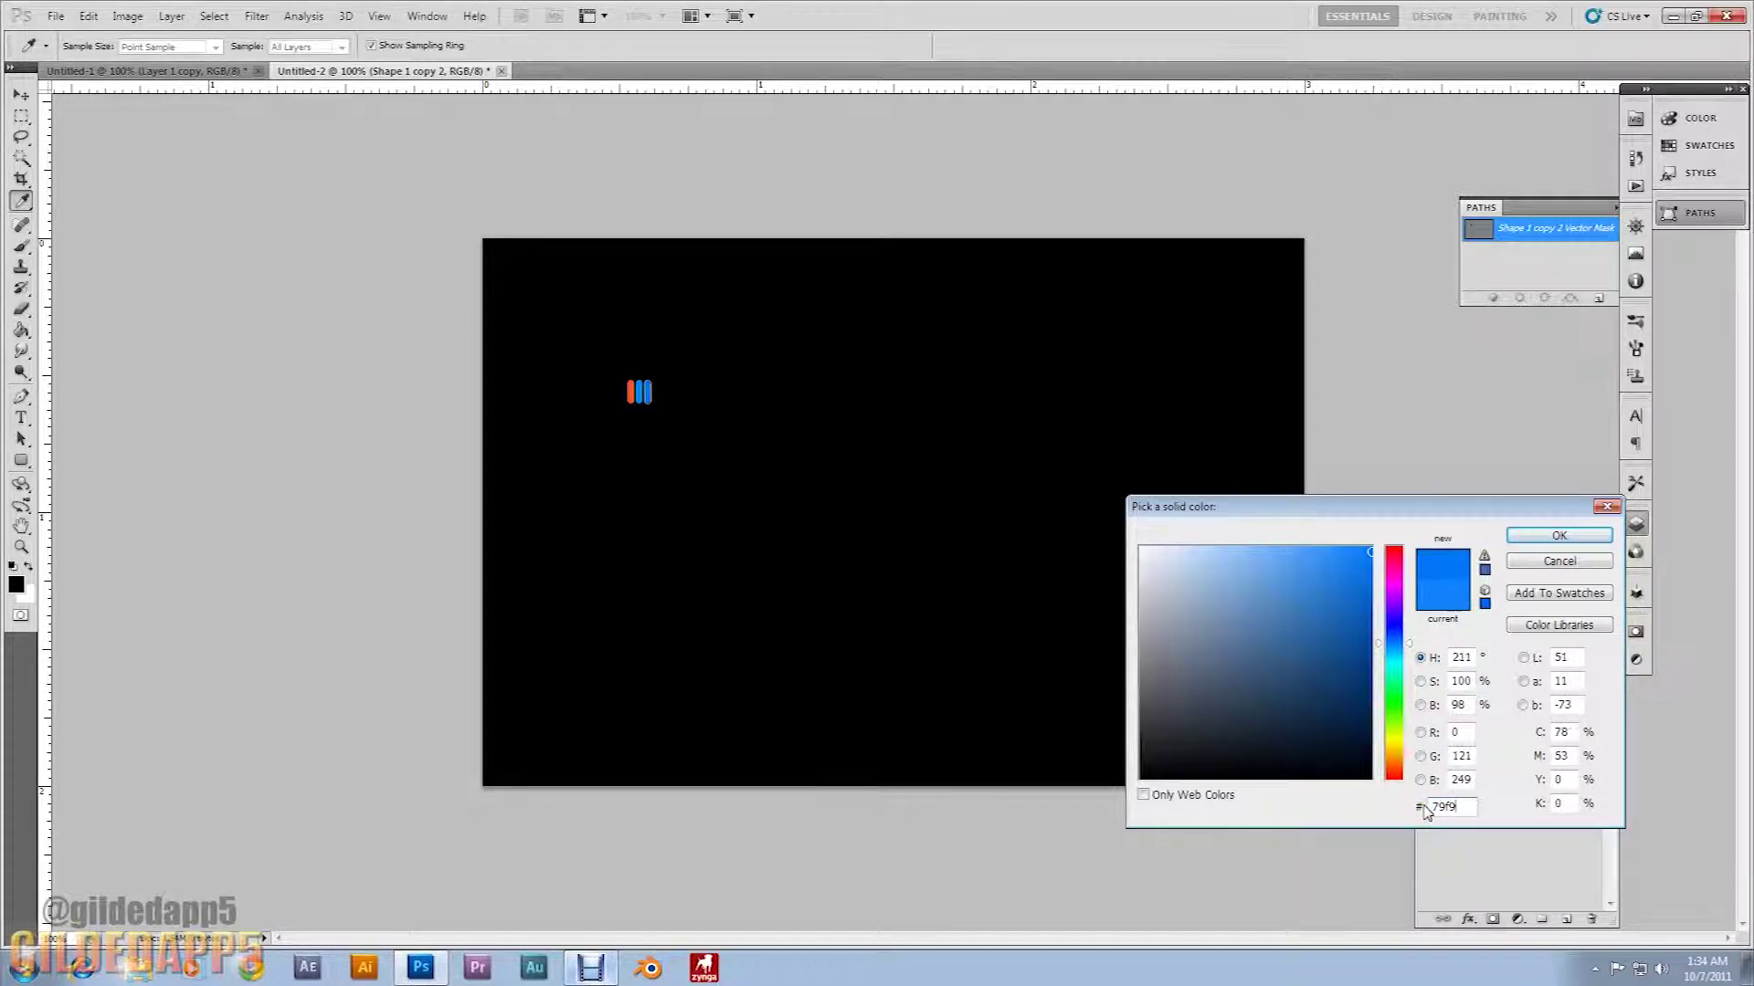
pyautogui.write('5')
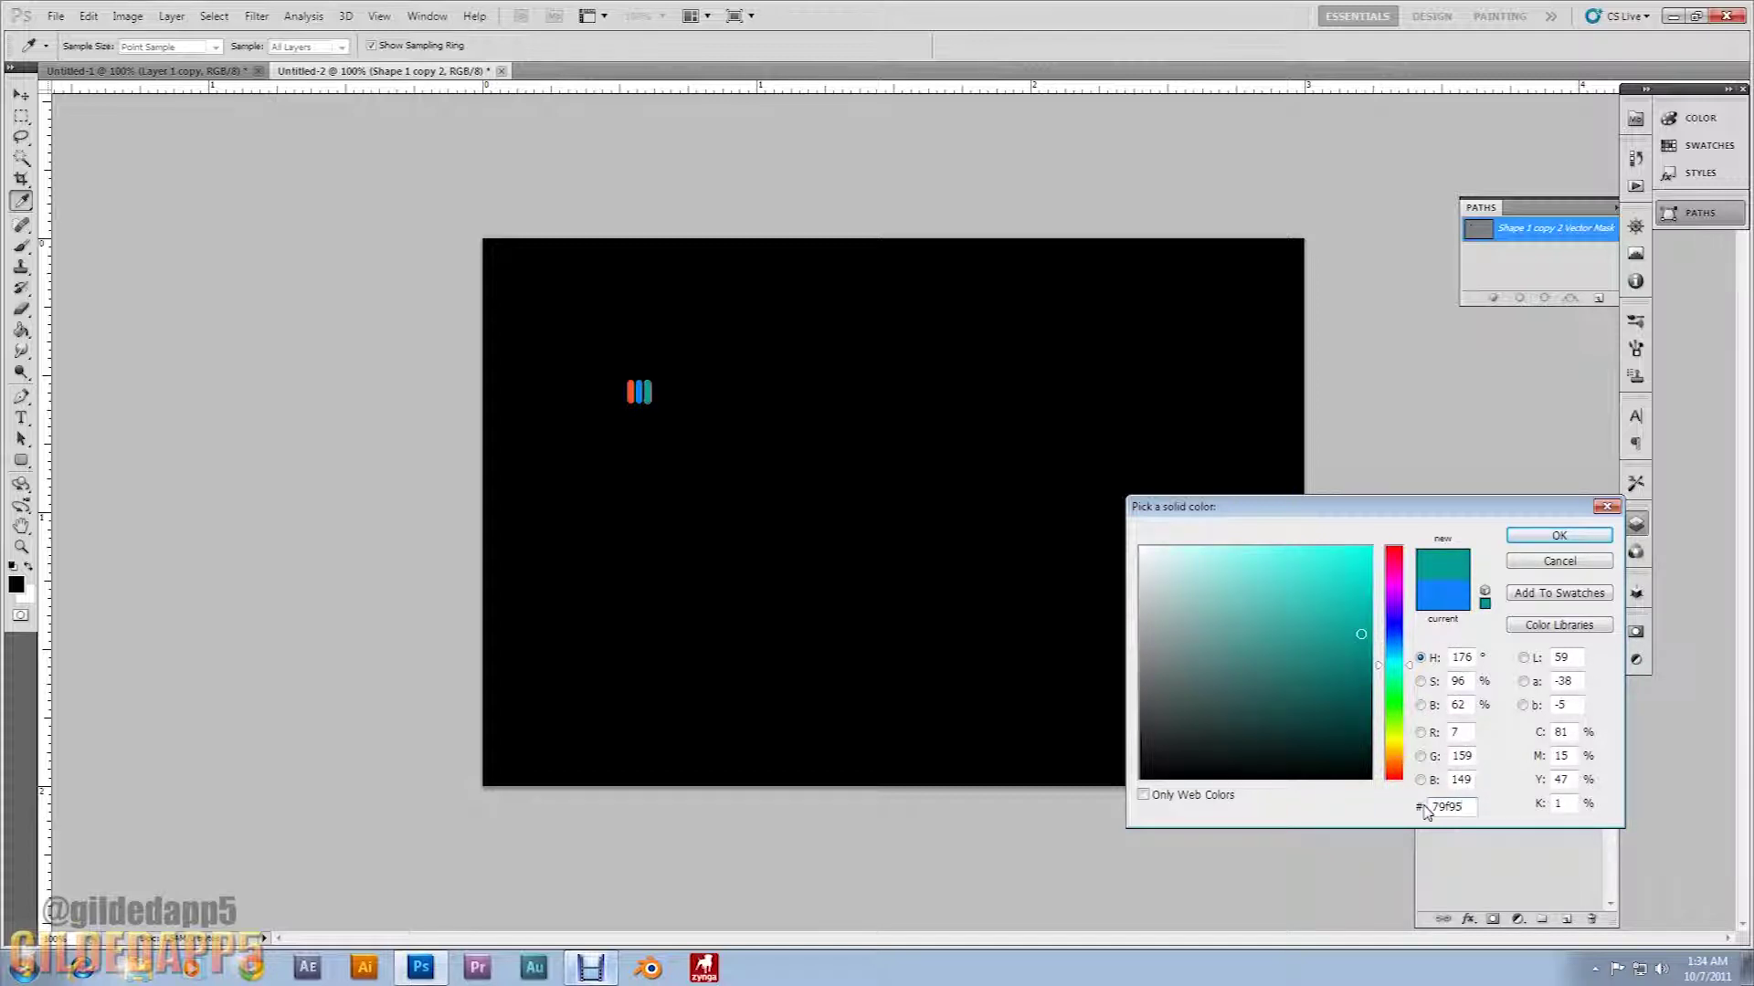
pyautogui.write('c')
pyautogui.click(1583, 537)
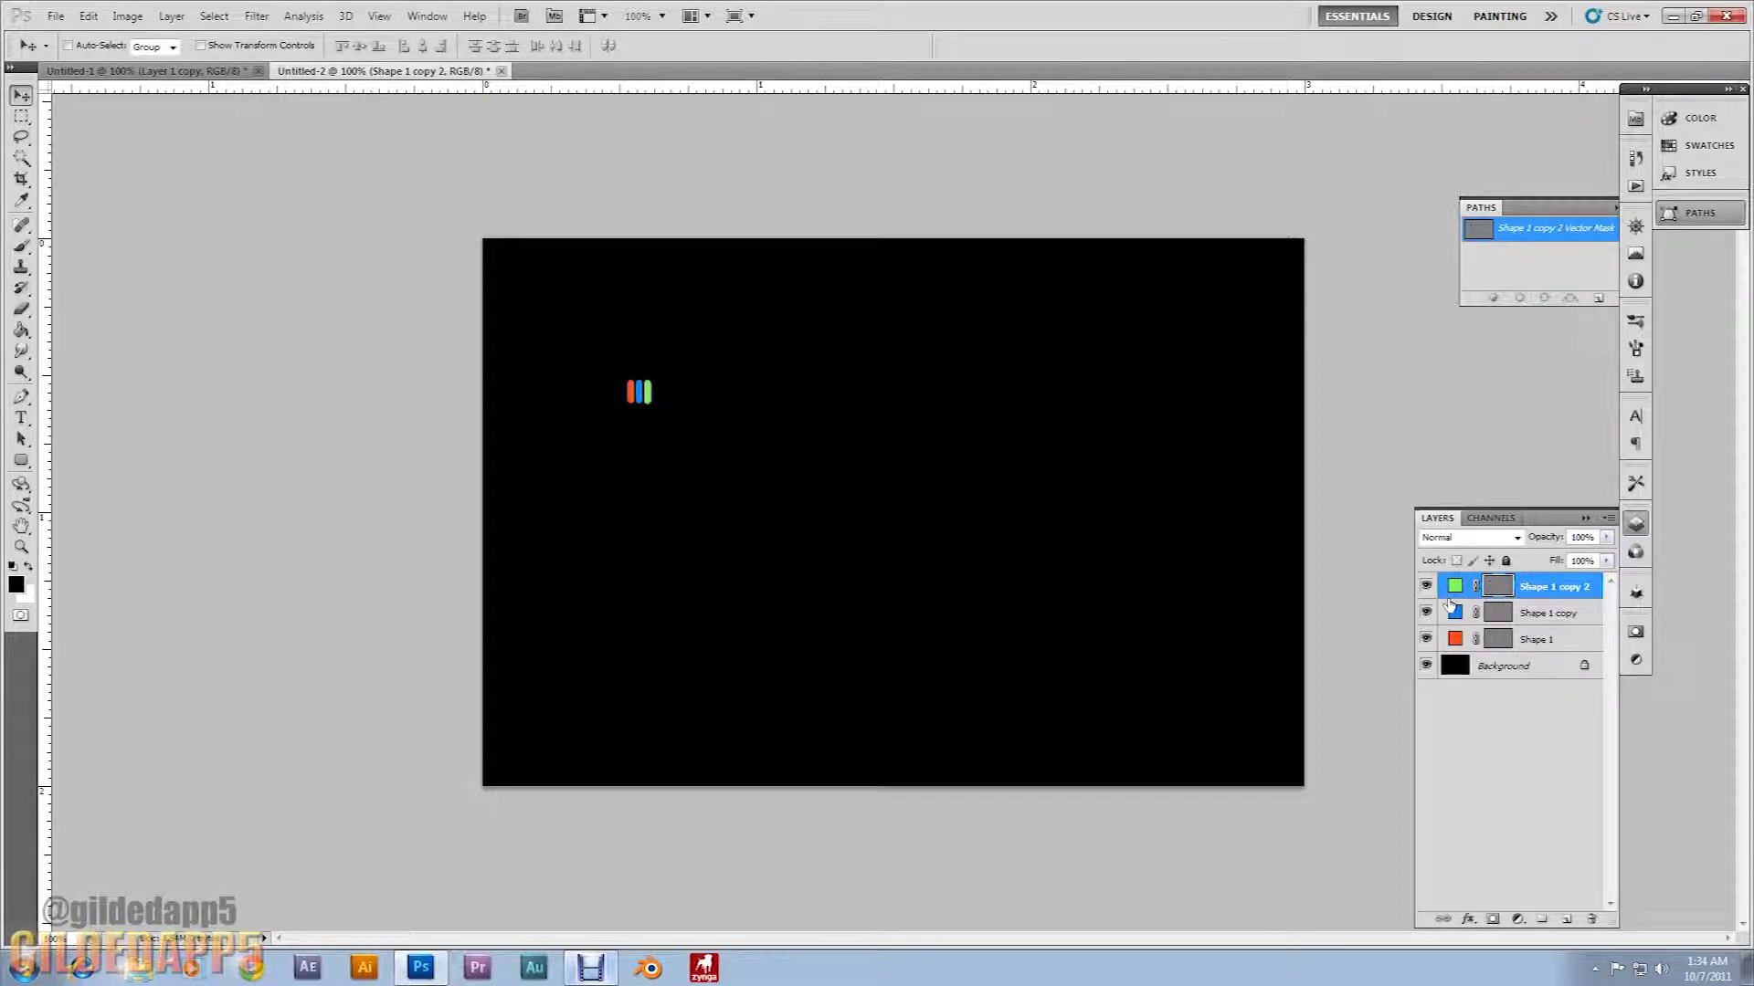
# Step: Duplicate the green bar, nudge it right, and fill it orange-red ff4c22
pyautogui.hotkey('ctrl', 'j')
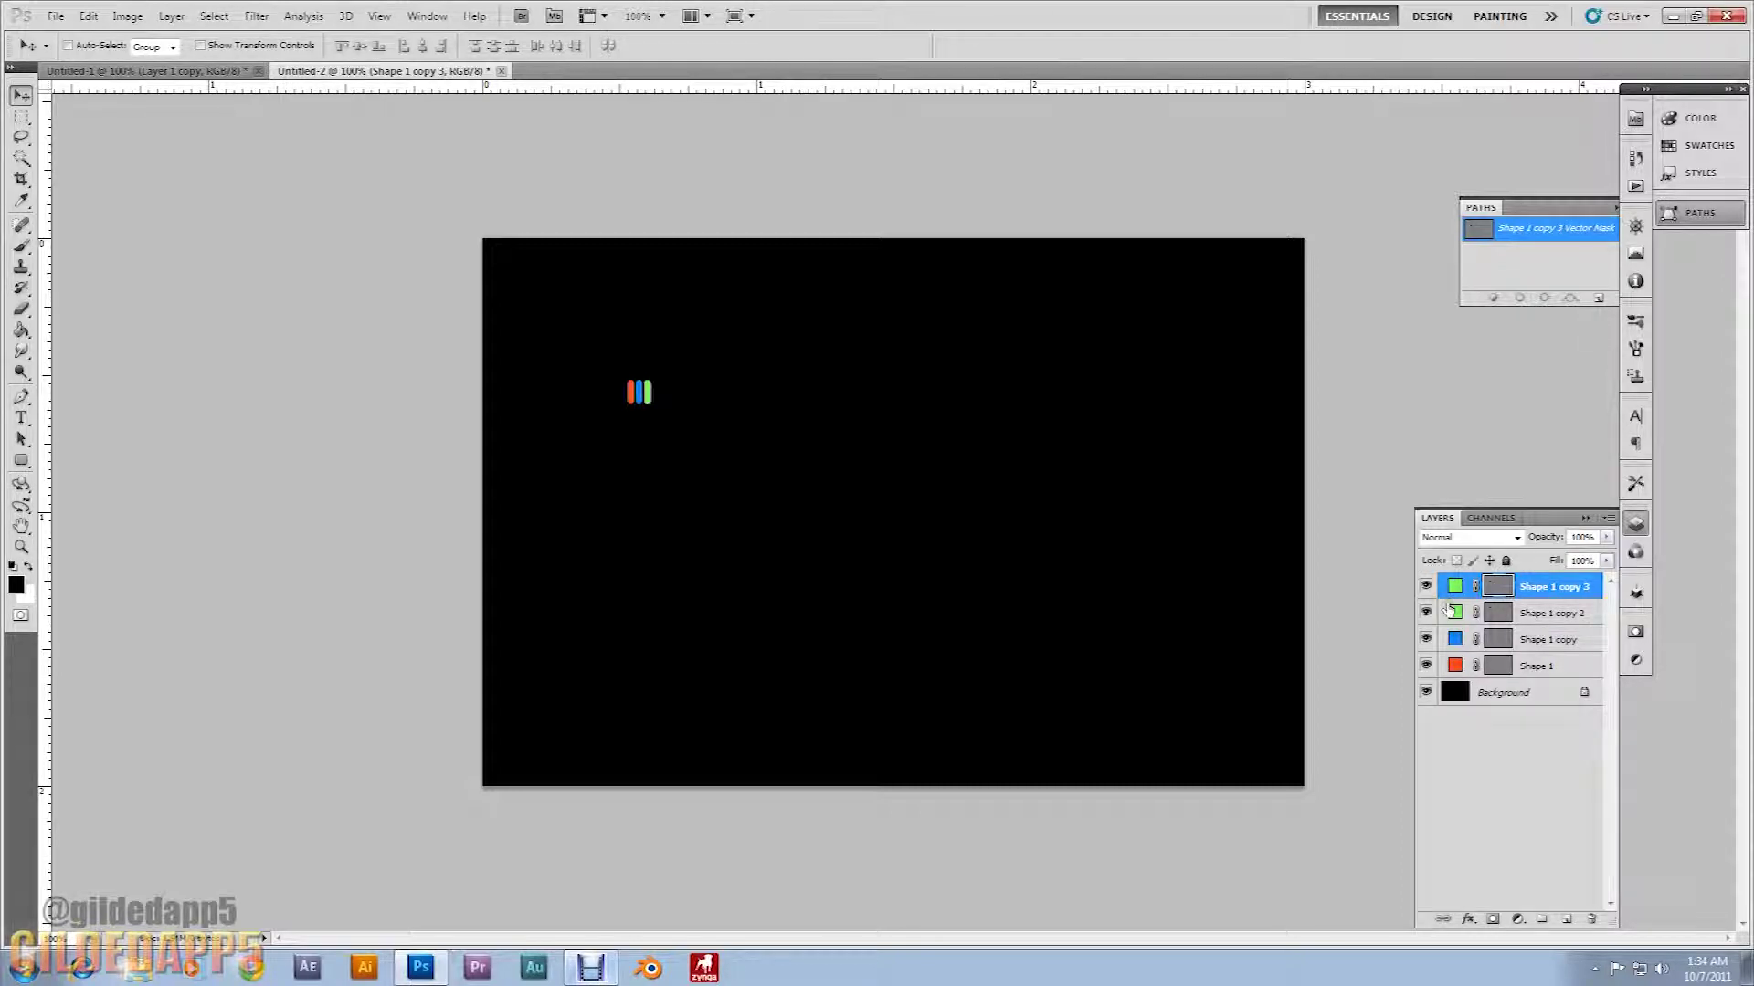
pyautogui.press('Right')
pyautogui.doubleClick(1454, 585)
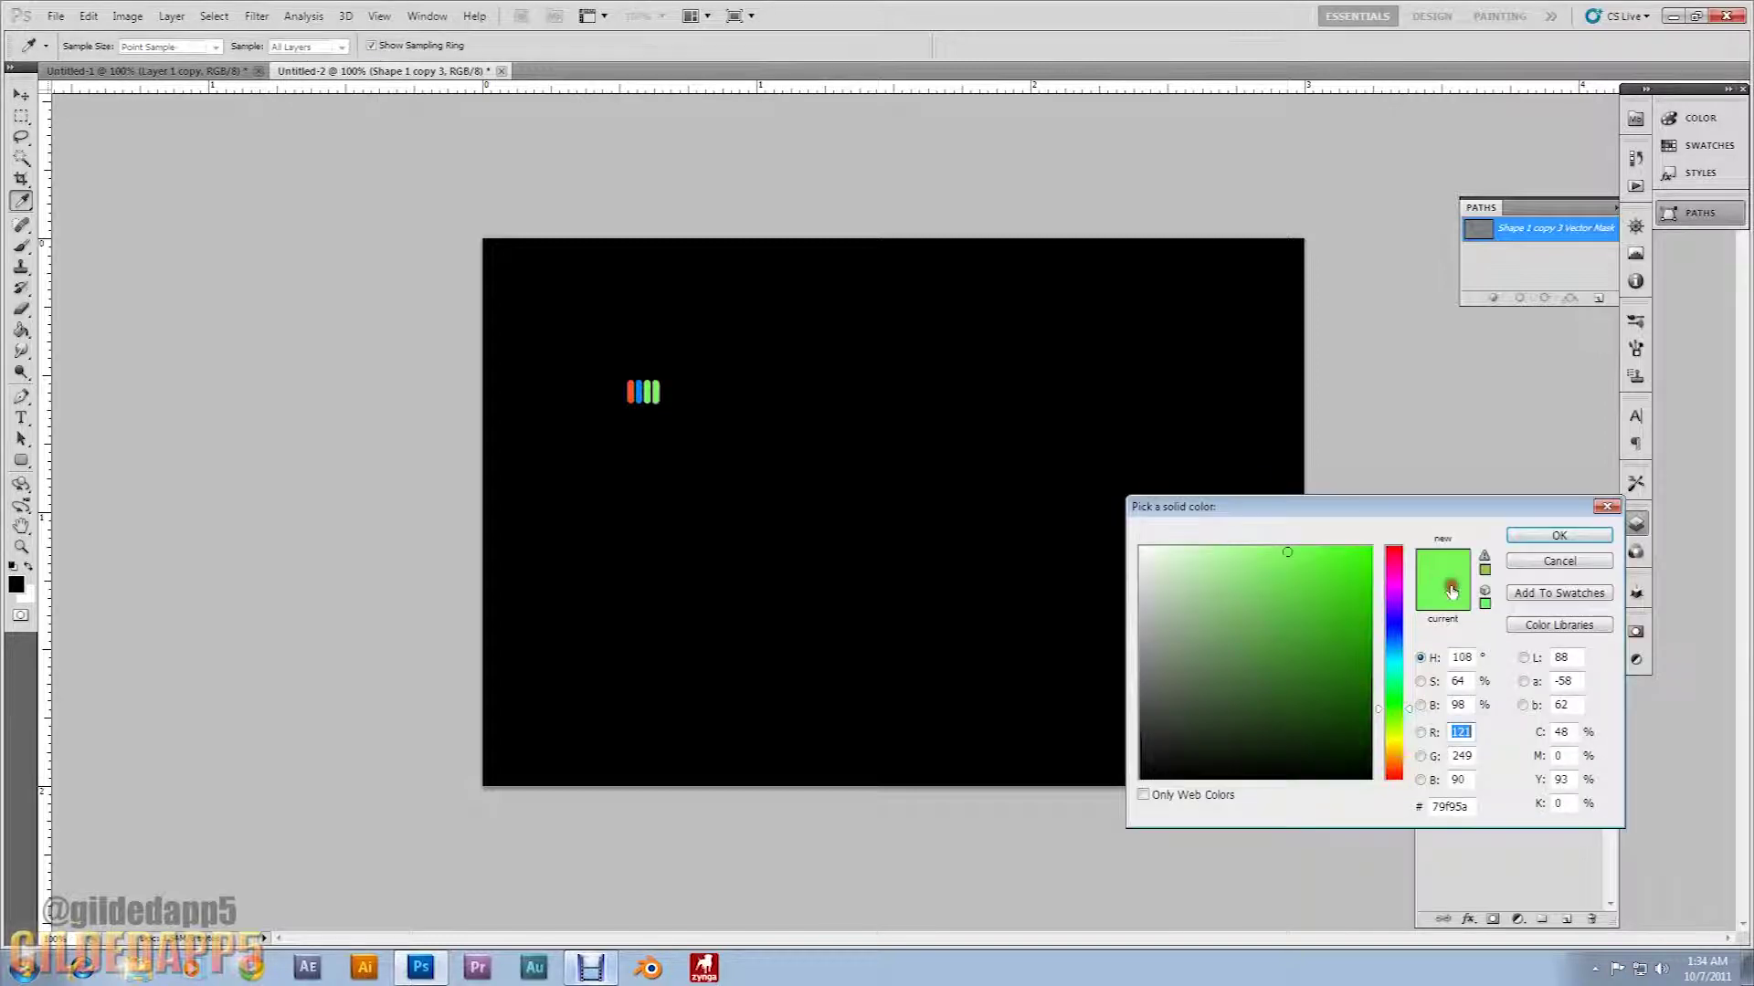
pyautogui.doubleClick(1458, 805)
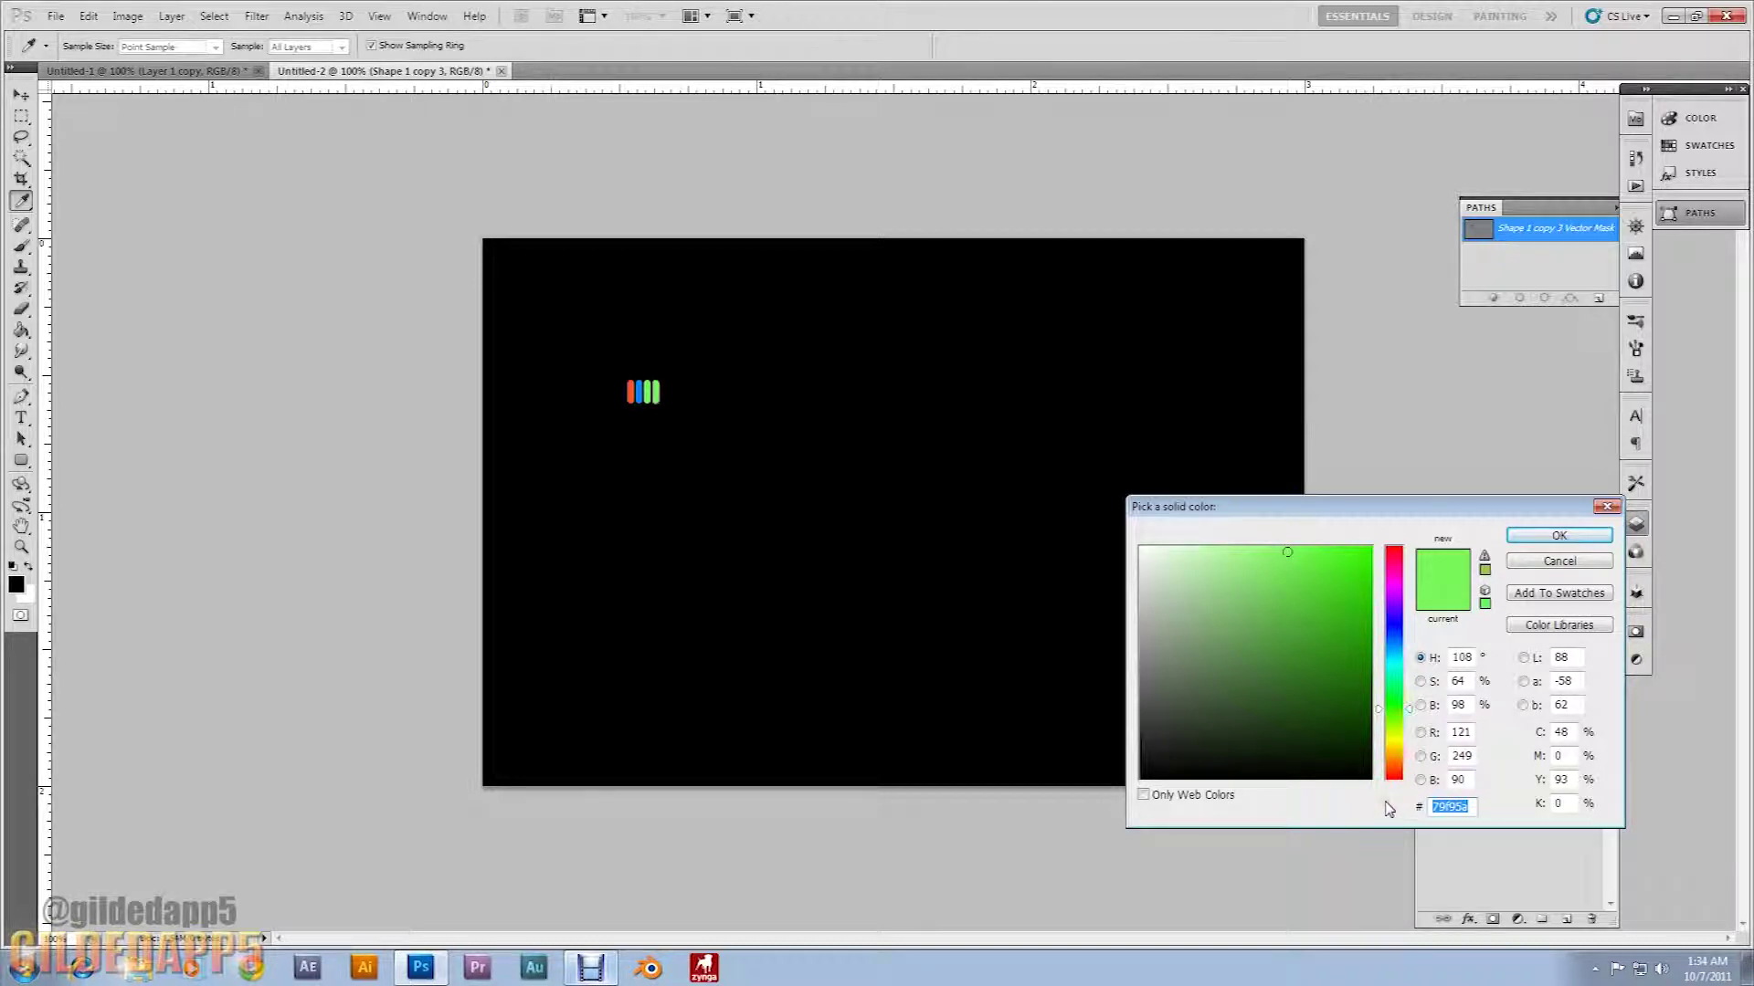
pyautogui.write('ff4')
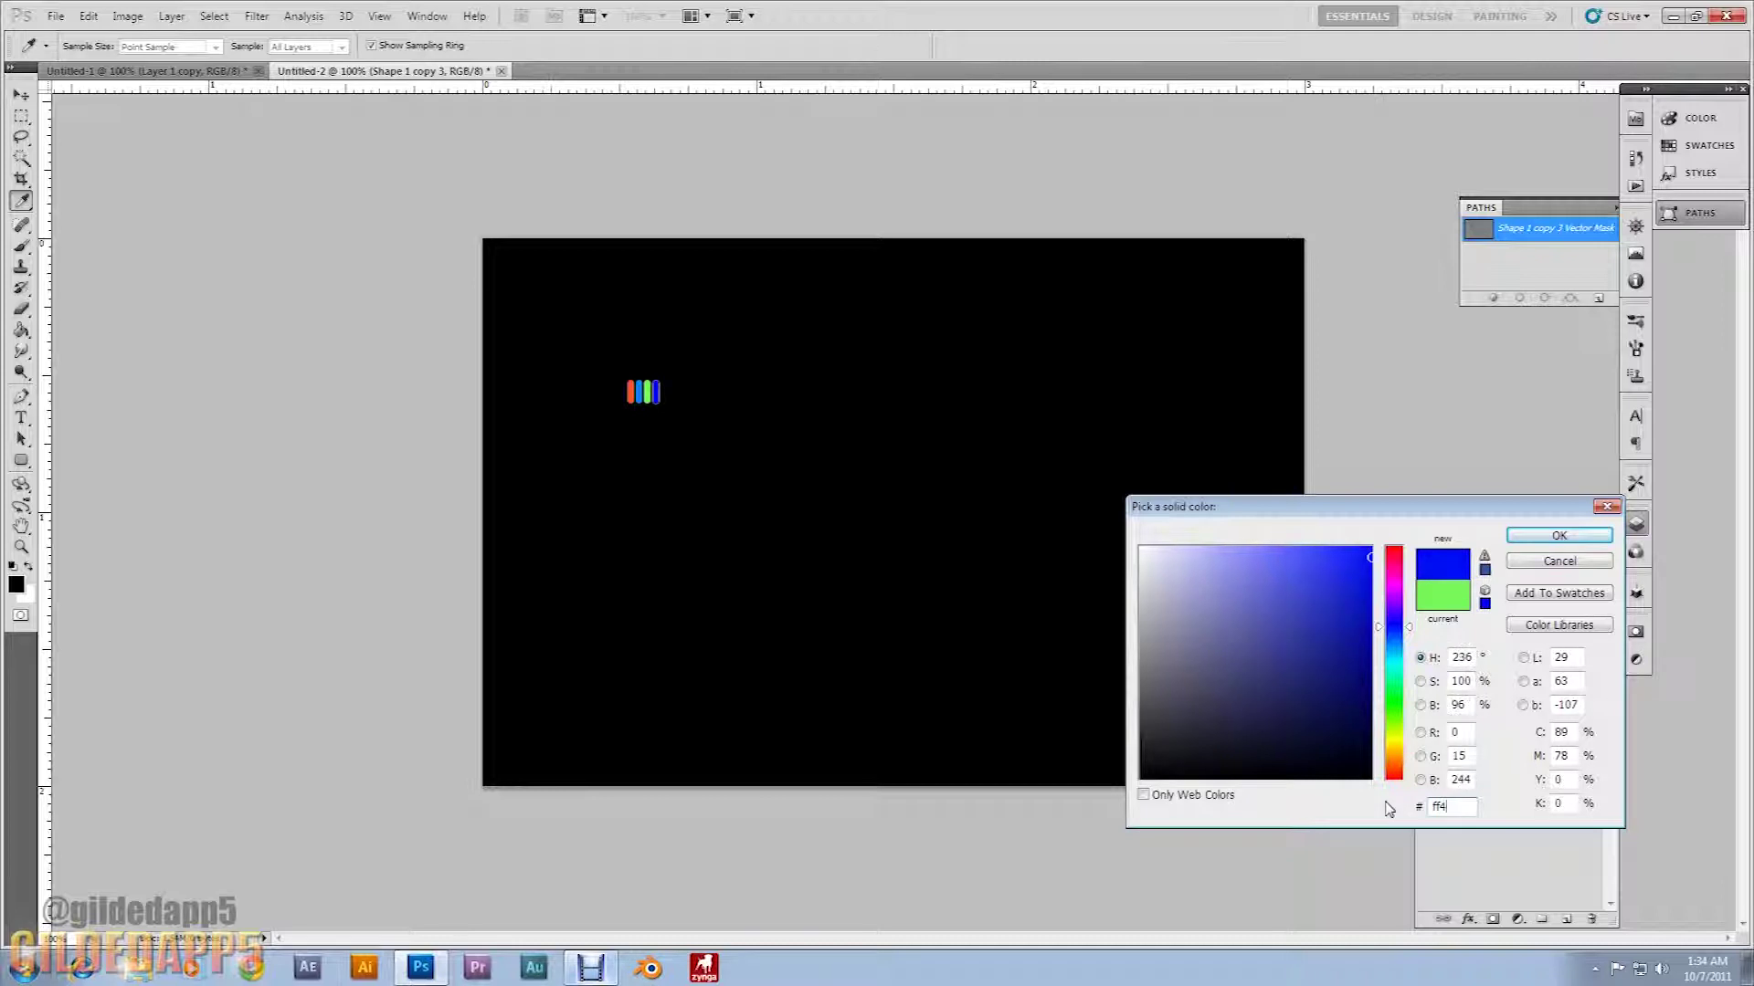
pyautogui.write('c22')
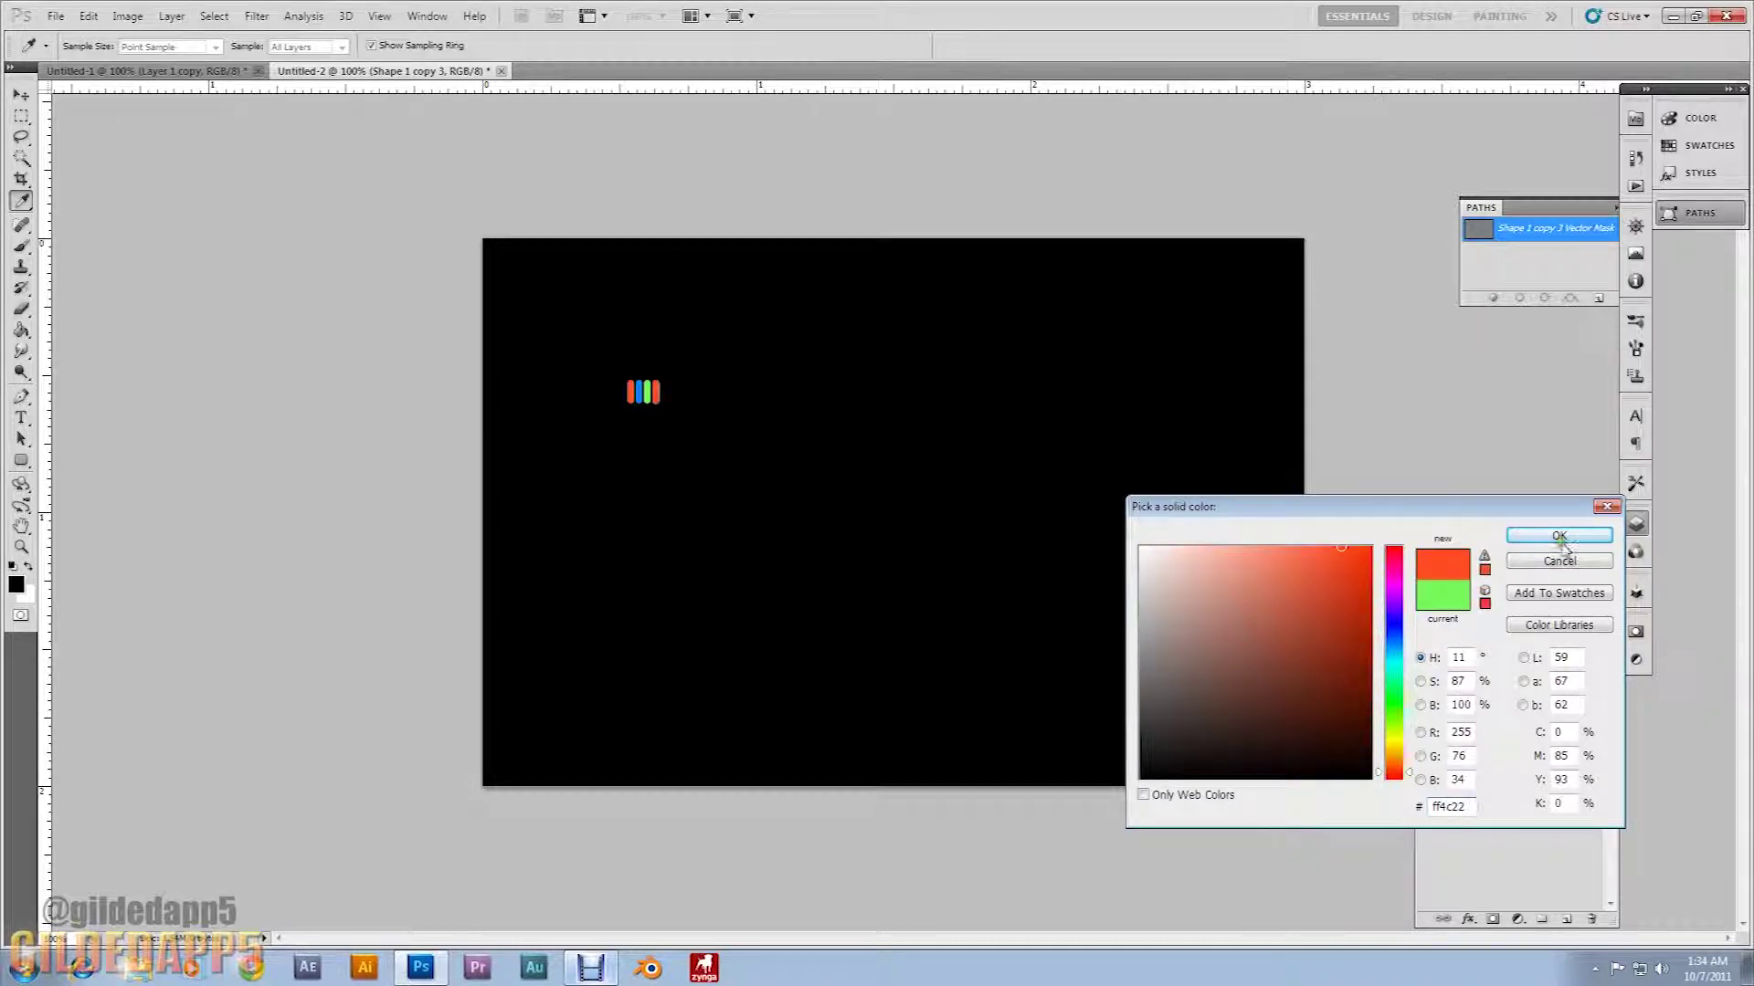
pyautogui.click(1562, 539)
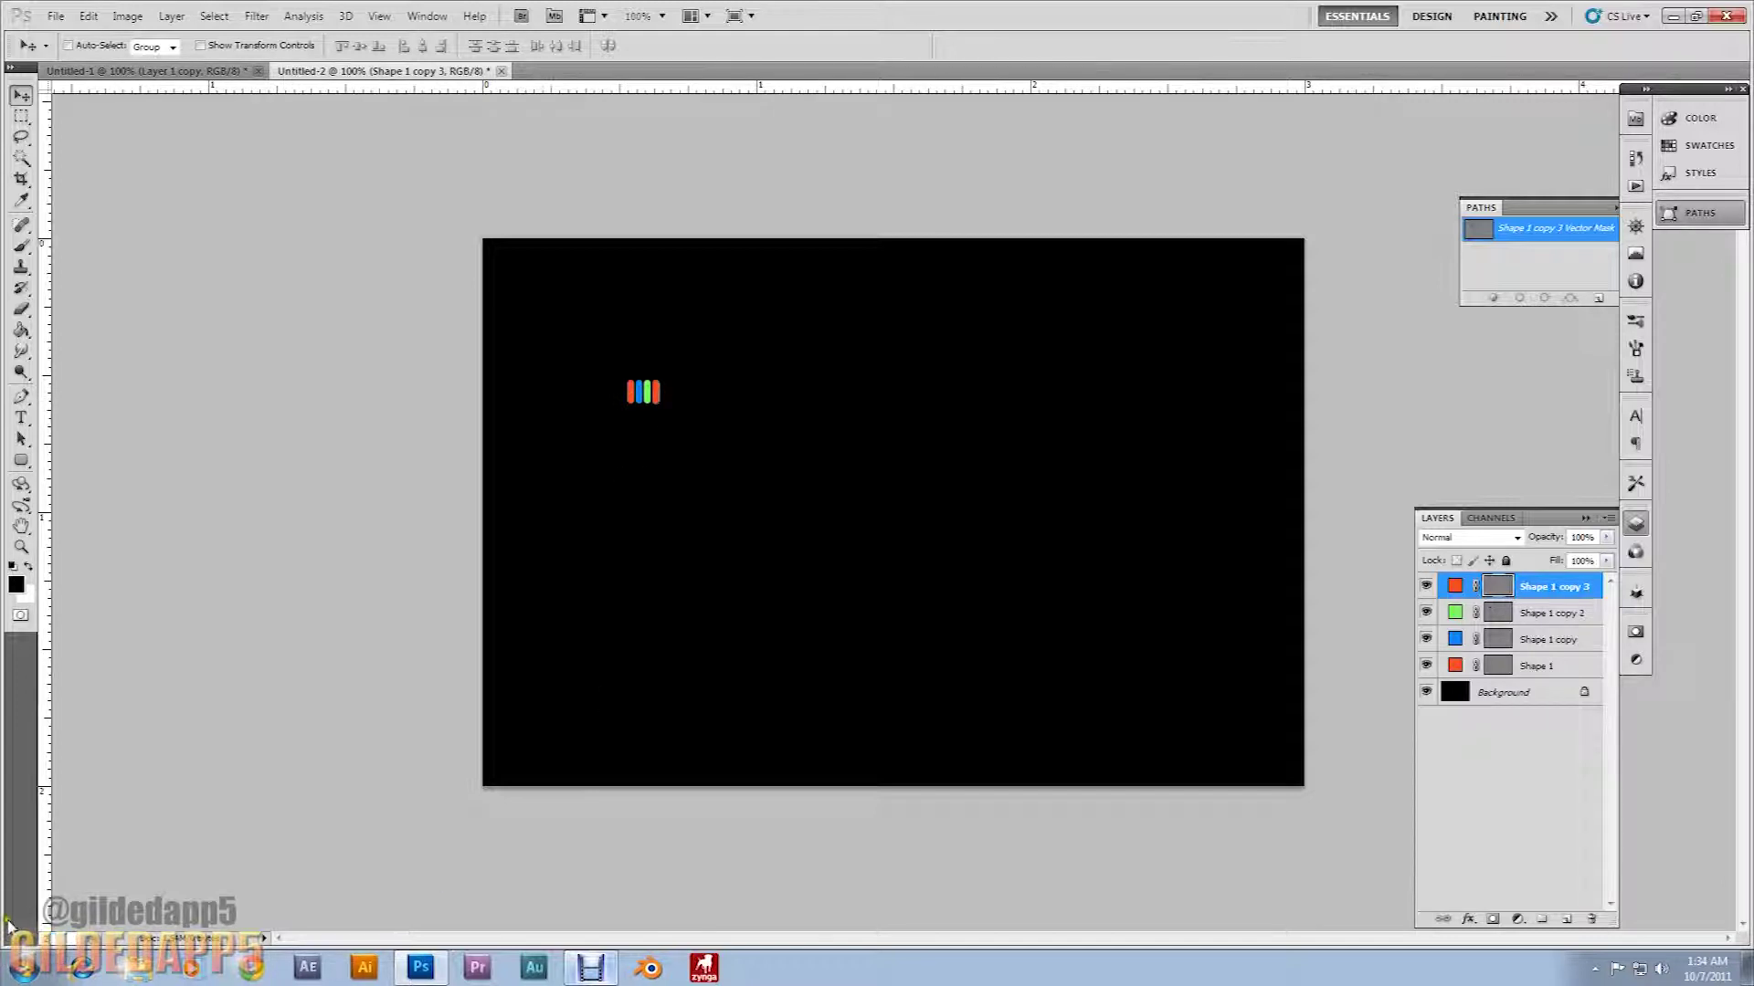
# Step: Zoom in and drag vertical guides to the left and right edges of the four bars
pyautogui.hotkey('ctrl', '+')
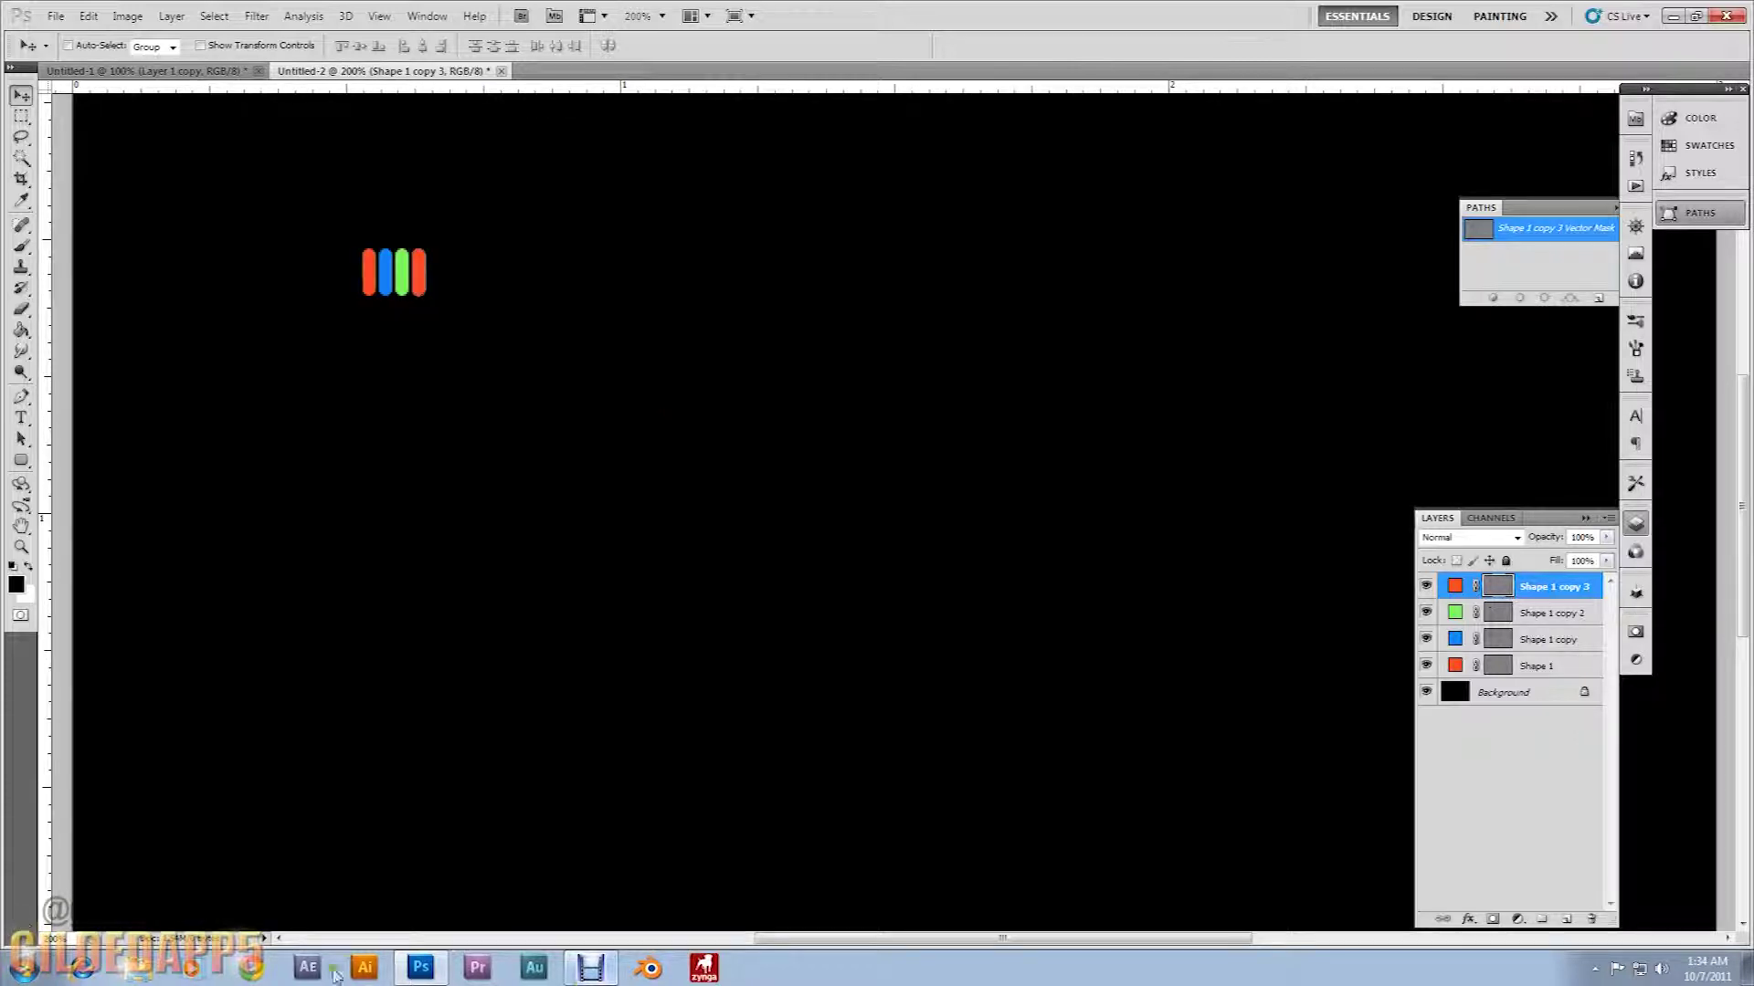
pyautogui.moveTo(1741, 521); pyautogui.dragTo(1747, 470)
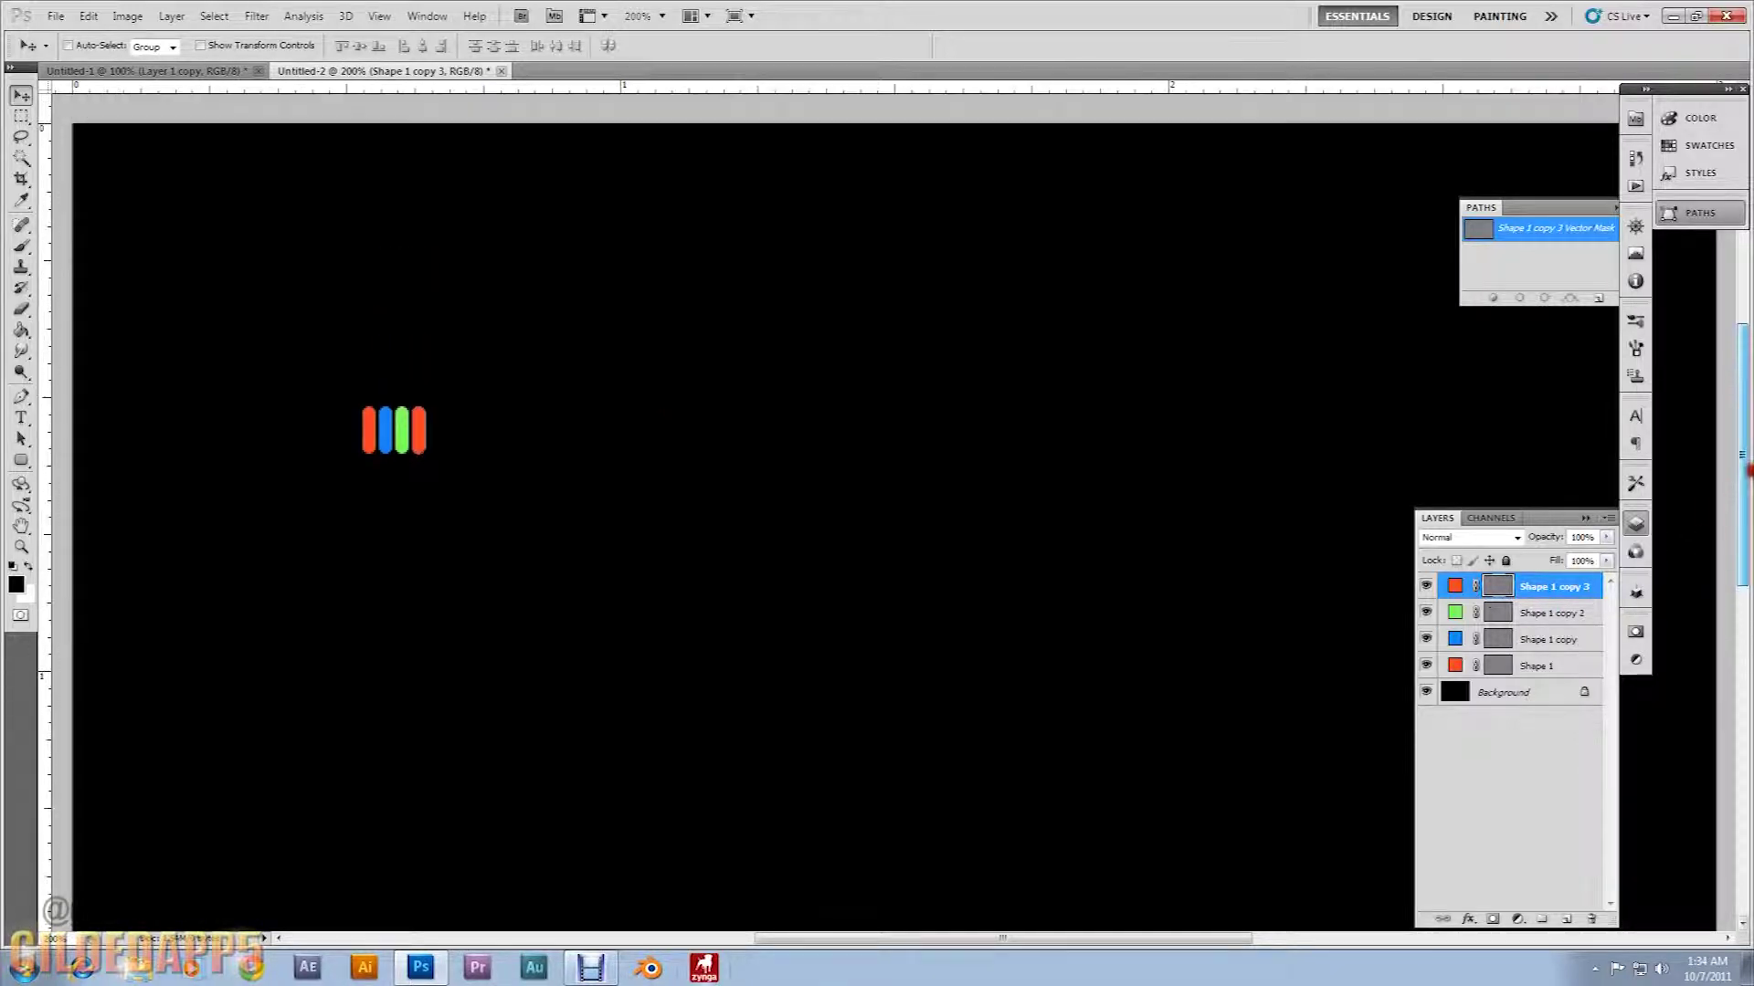
pyautogui.moveTo(1101, 939); pyautogui.dragTo(1002, 936)
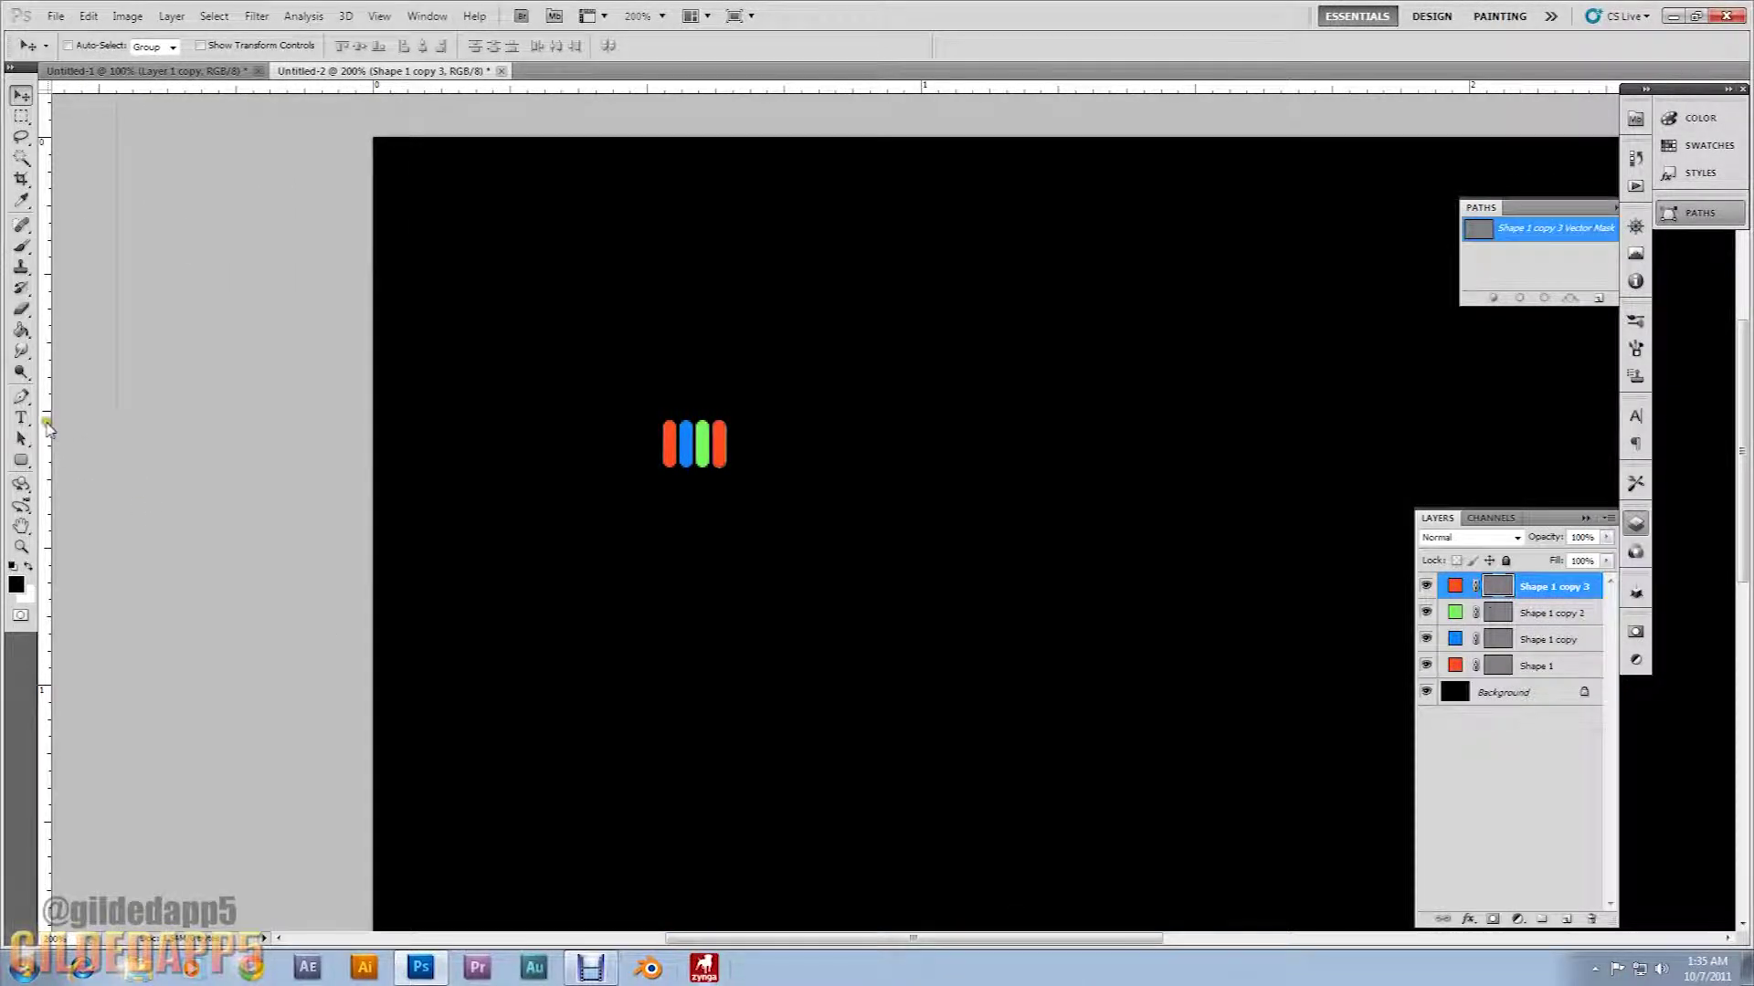
pyautogui.moveTo(47, 427); pyautogui.dragTo(669, 420)
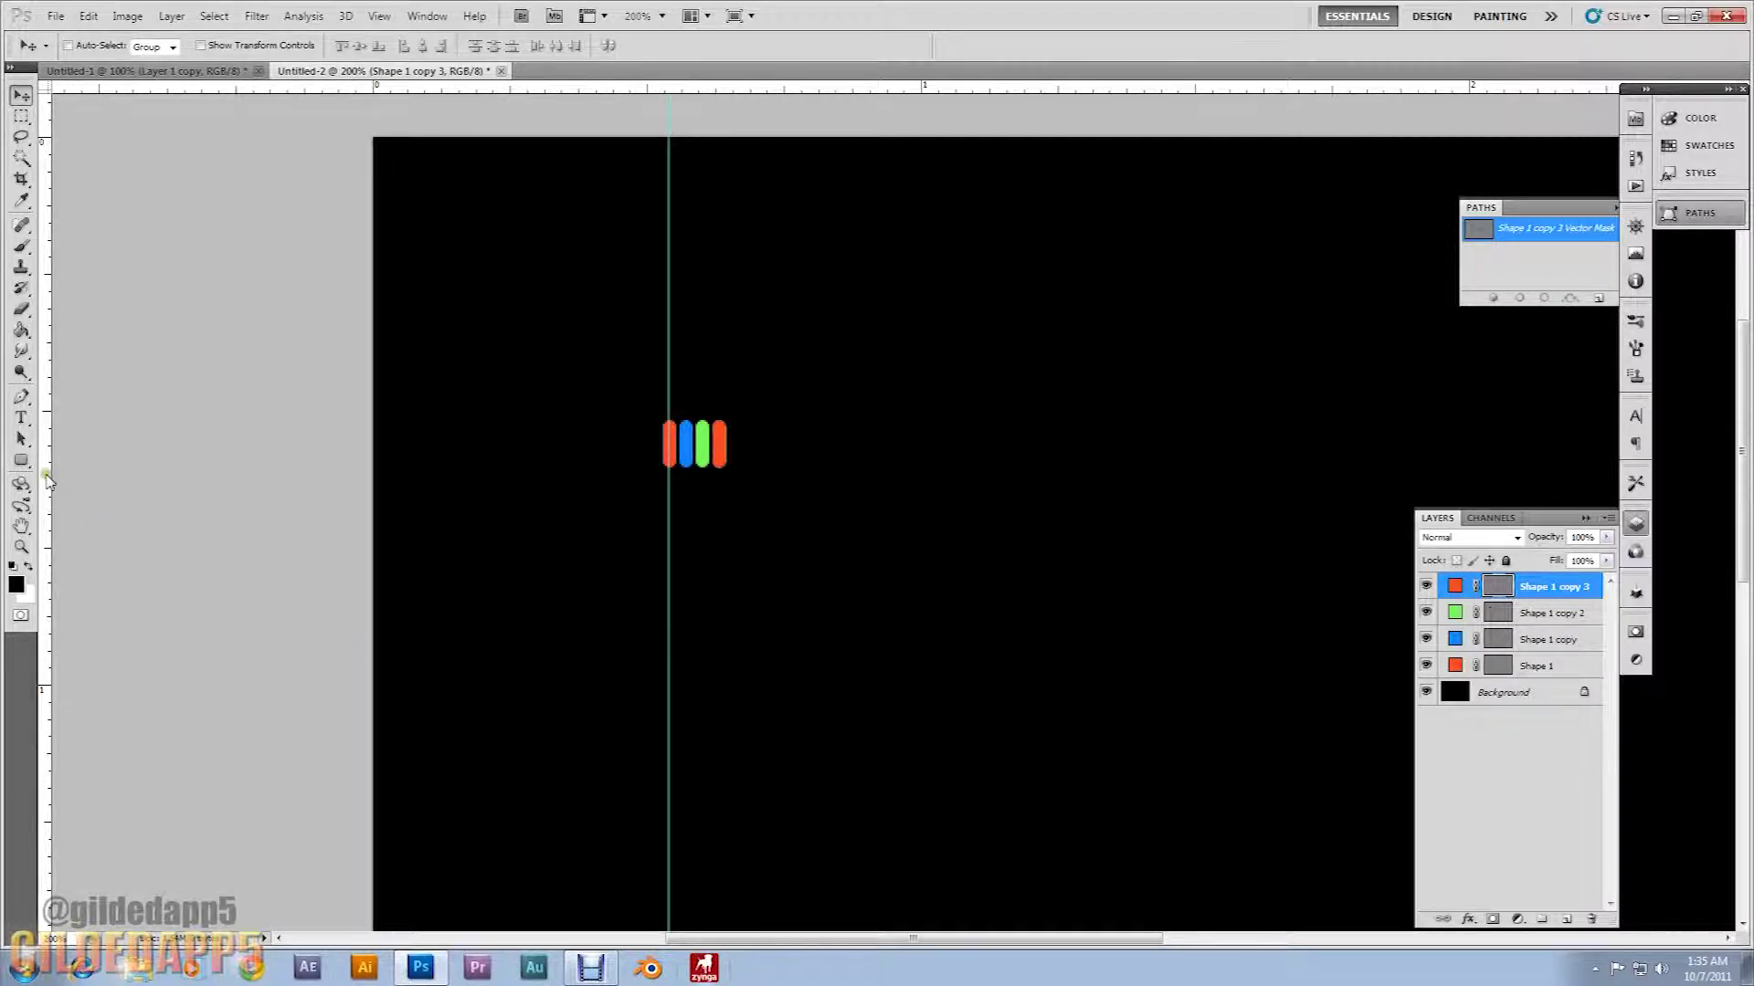
pyautogui.moveTo(47, 481); pyautogui.dragTo(718, 460)
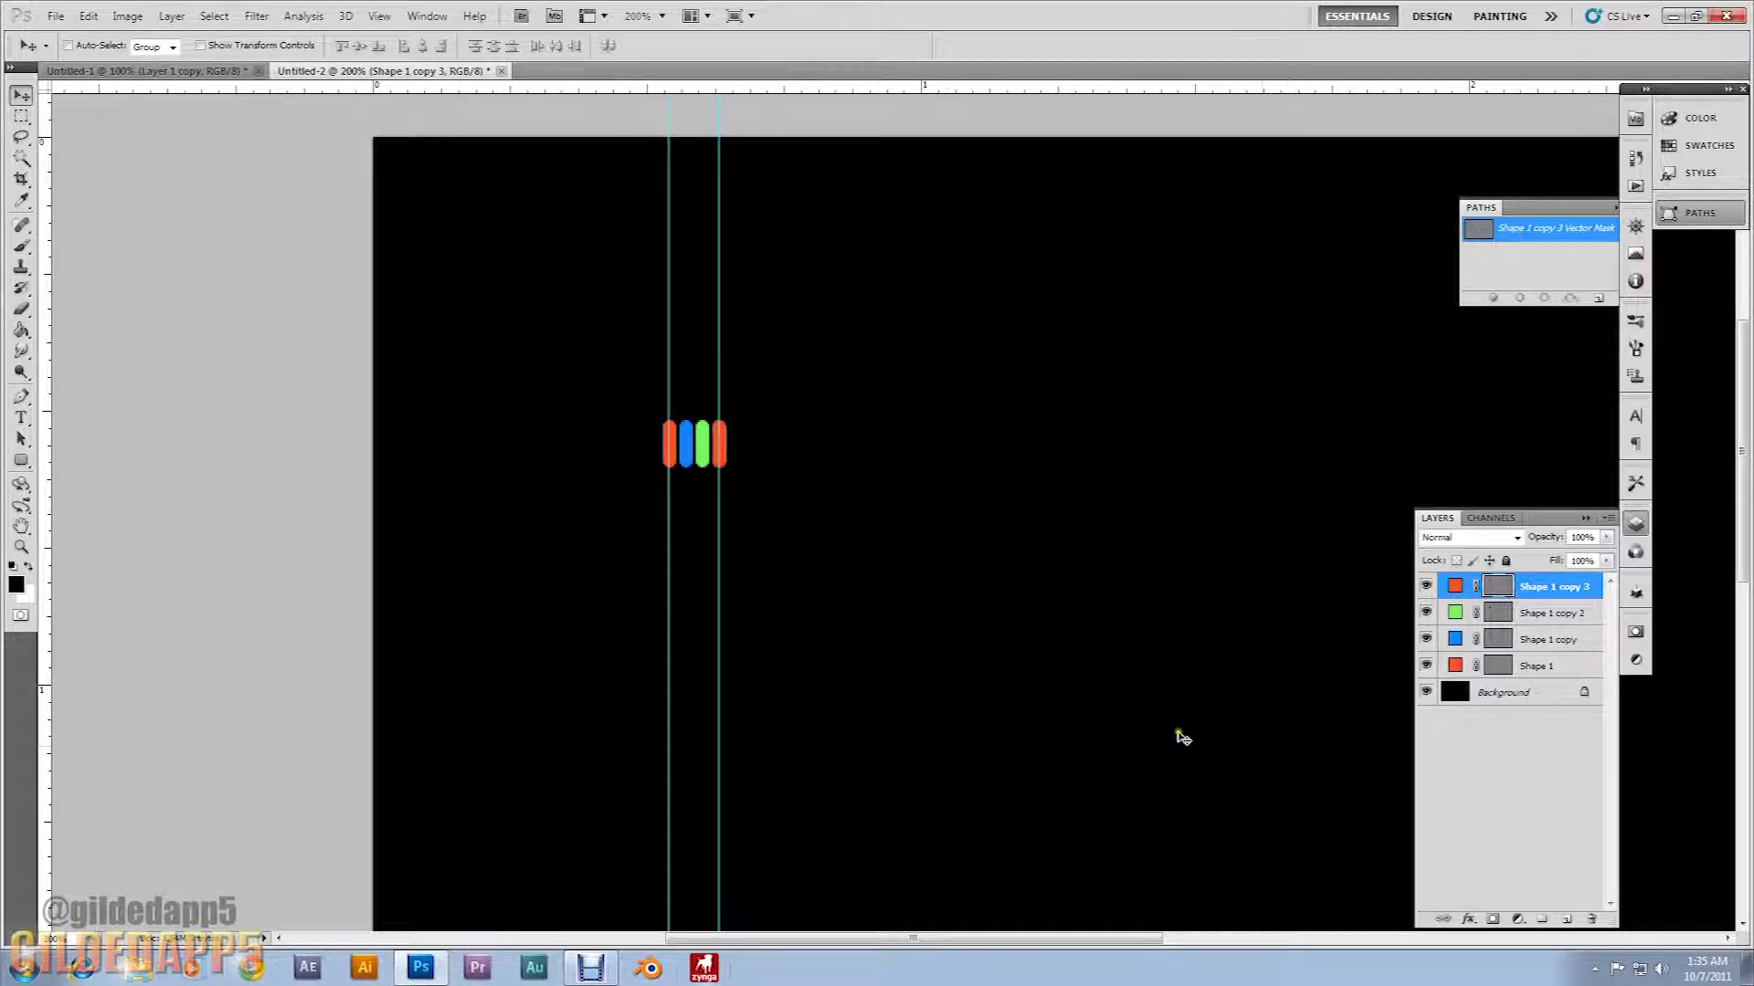
pyautogui.click(1505, 693)
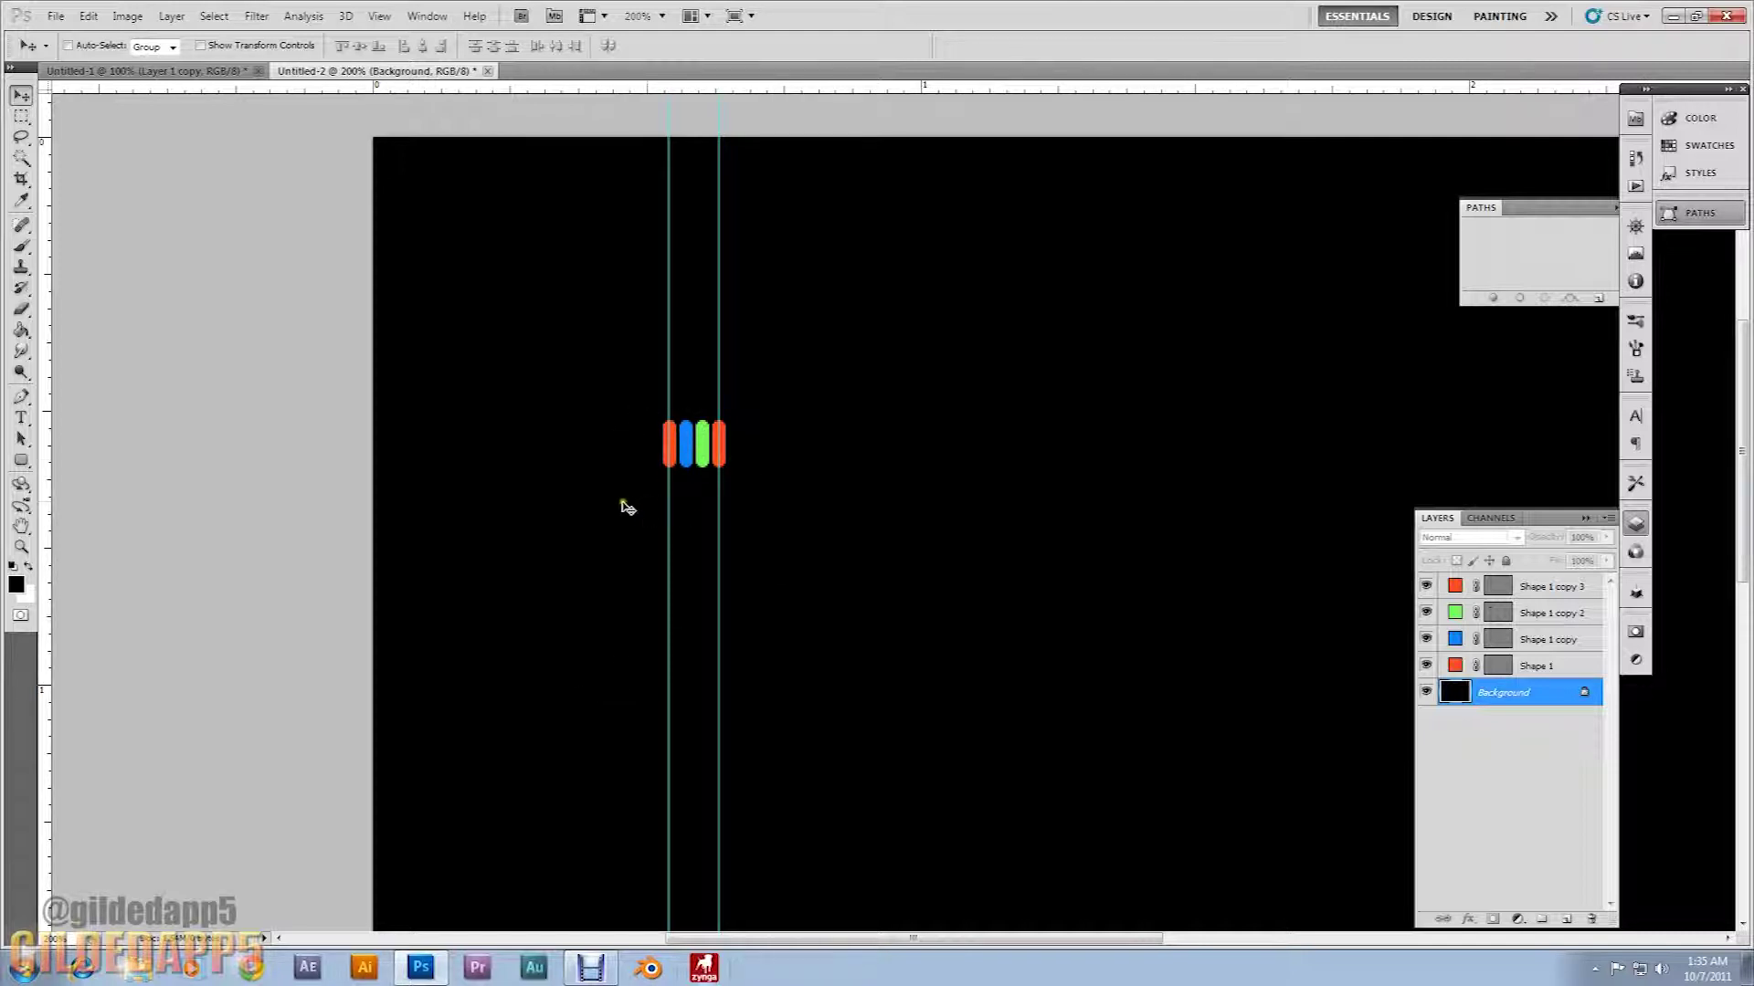
# Step: Draw a rectangular marquee between the guides around all four bars, redrawing it once
pyautogui.click(20, 117)
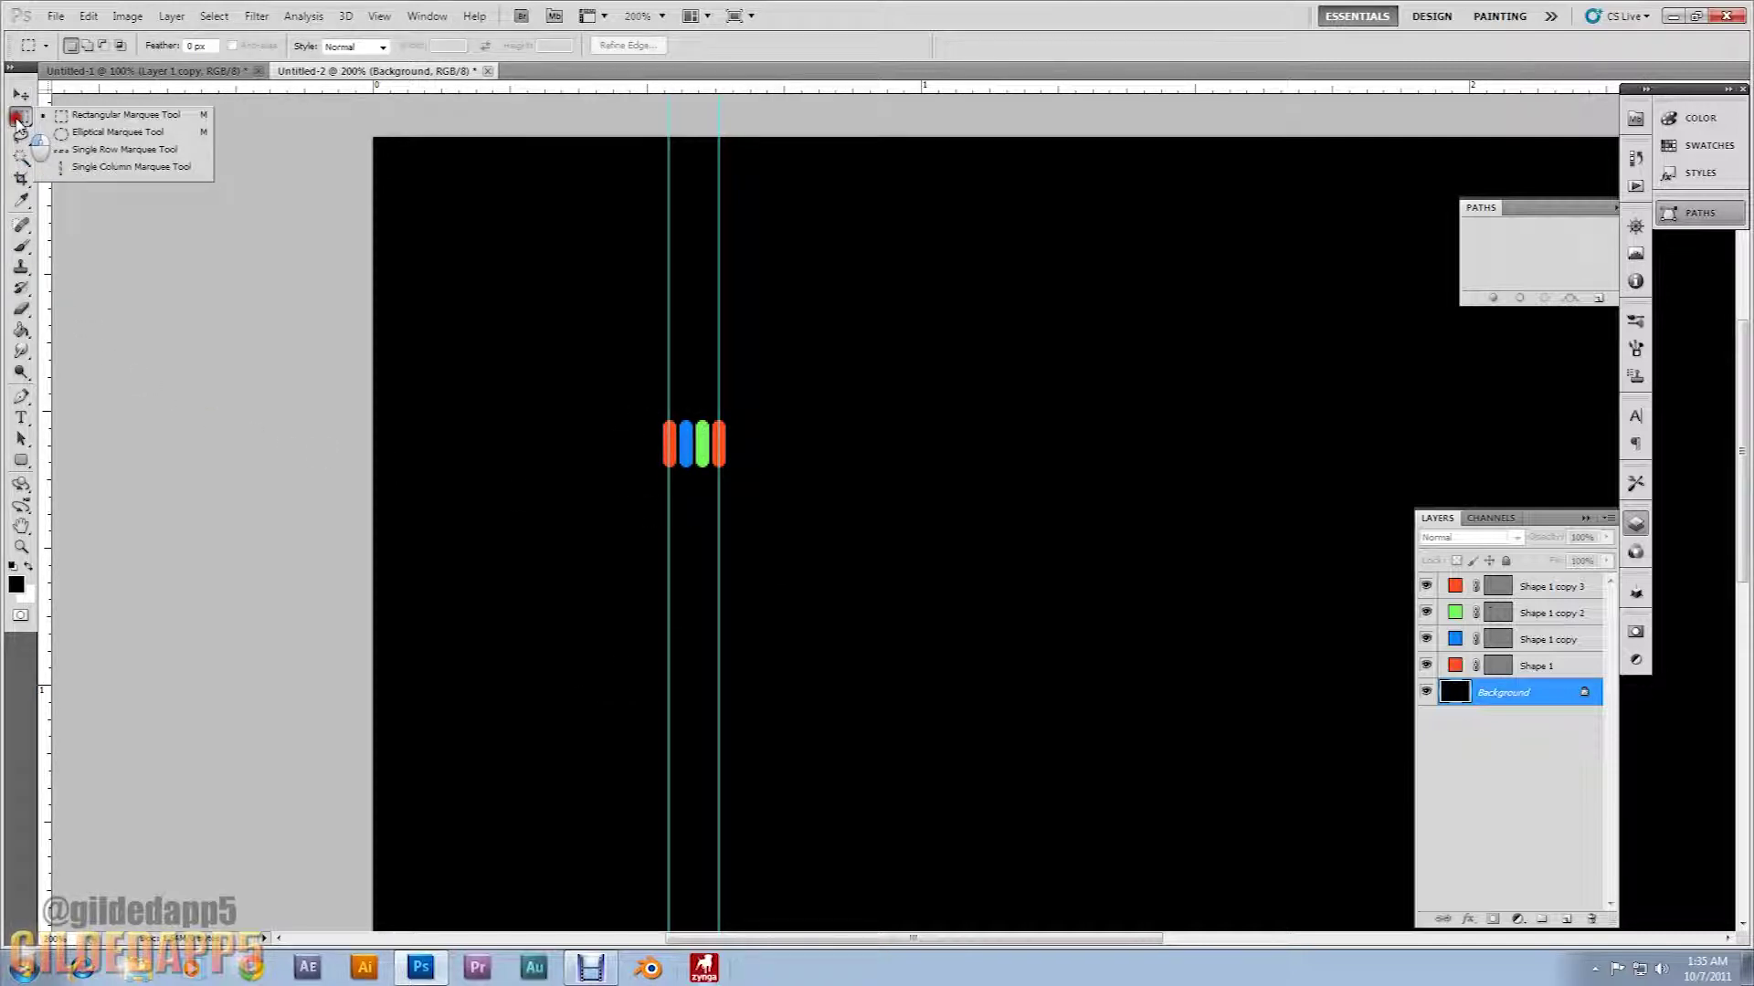
pyautogui.click(89, 116)
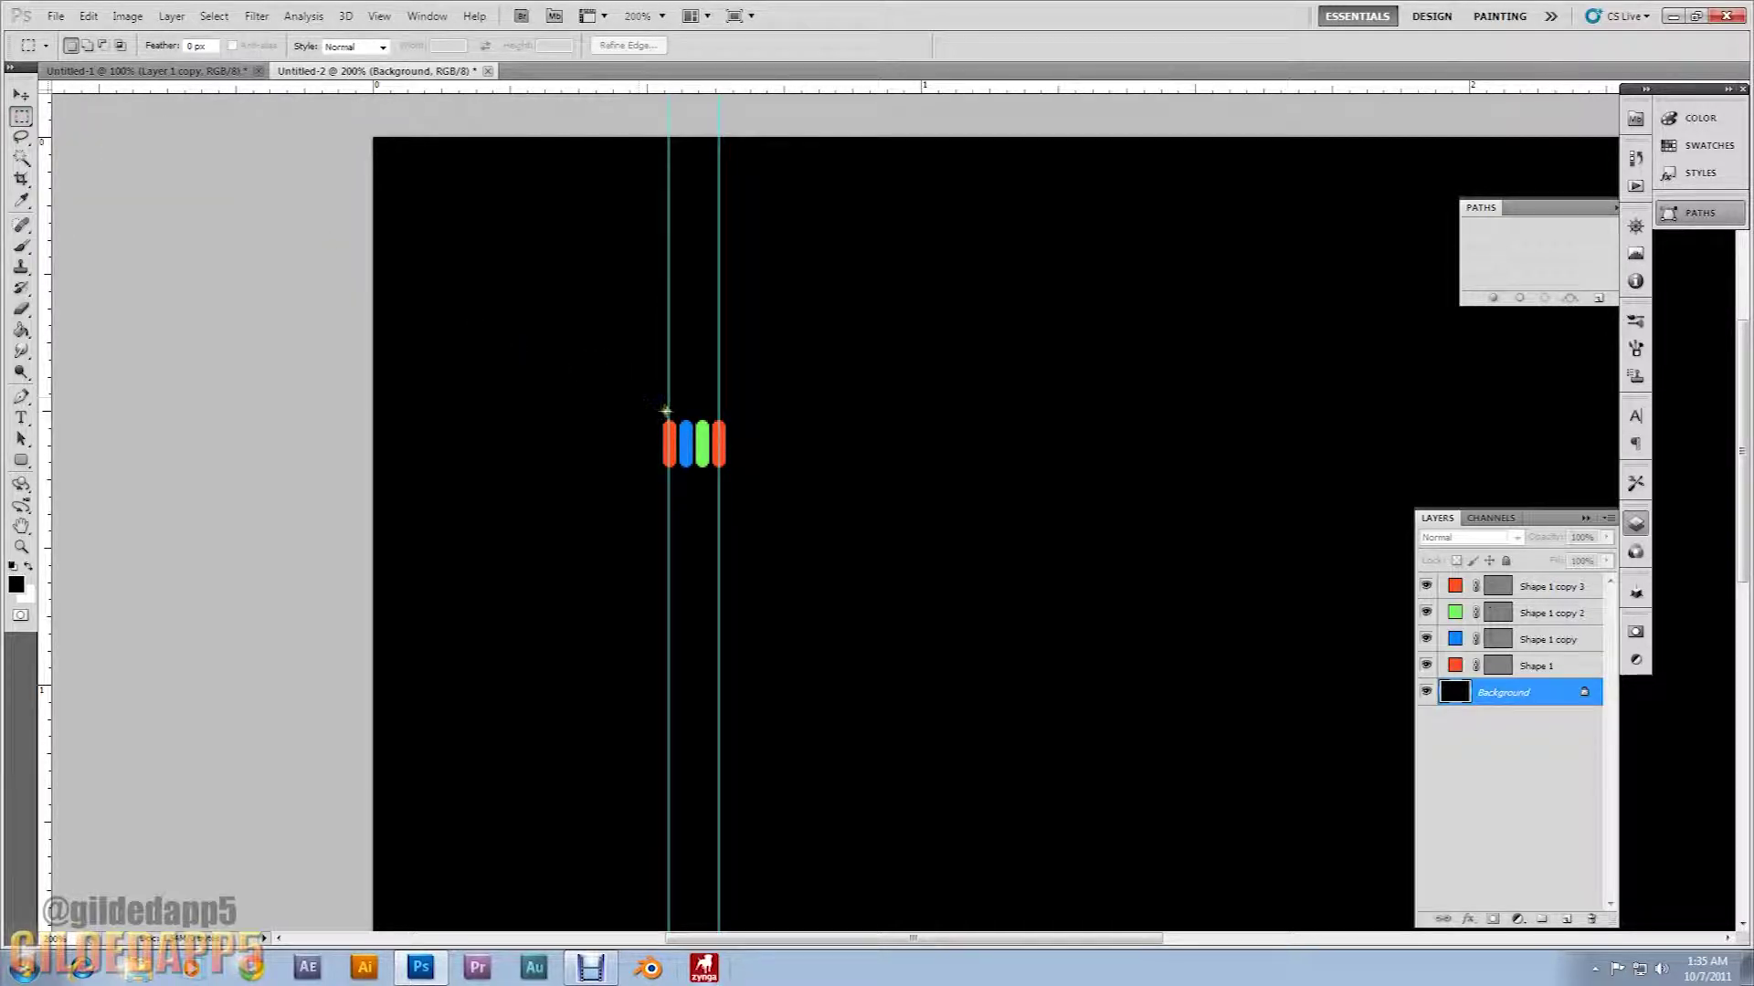
pyautogui.moveTo(668, 414); pyautogui.dragTo(720, 471)
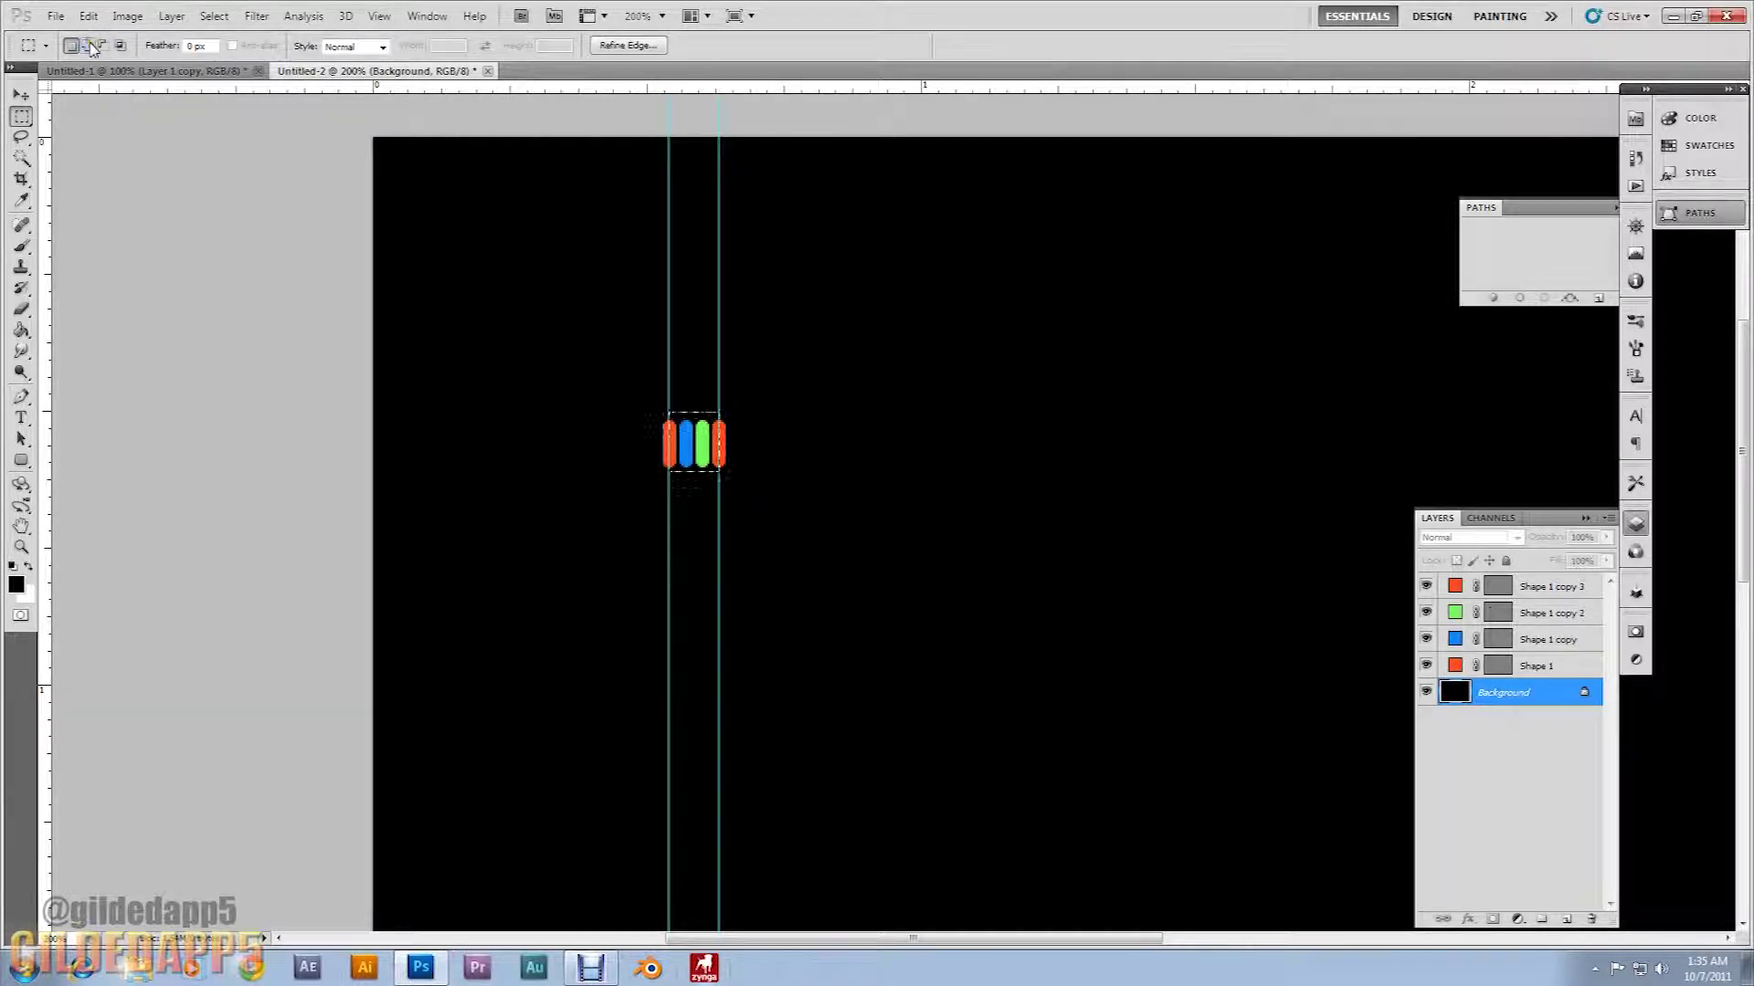
pyautogui.hotkey('ctrl', 'd')
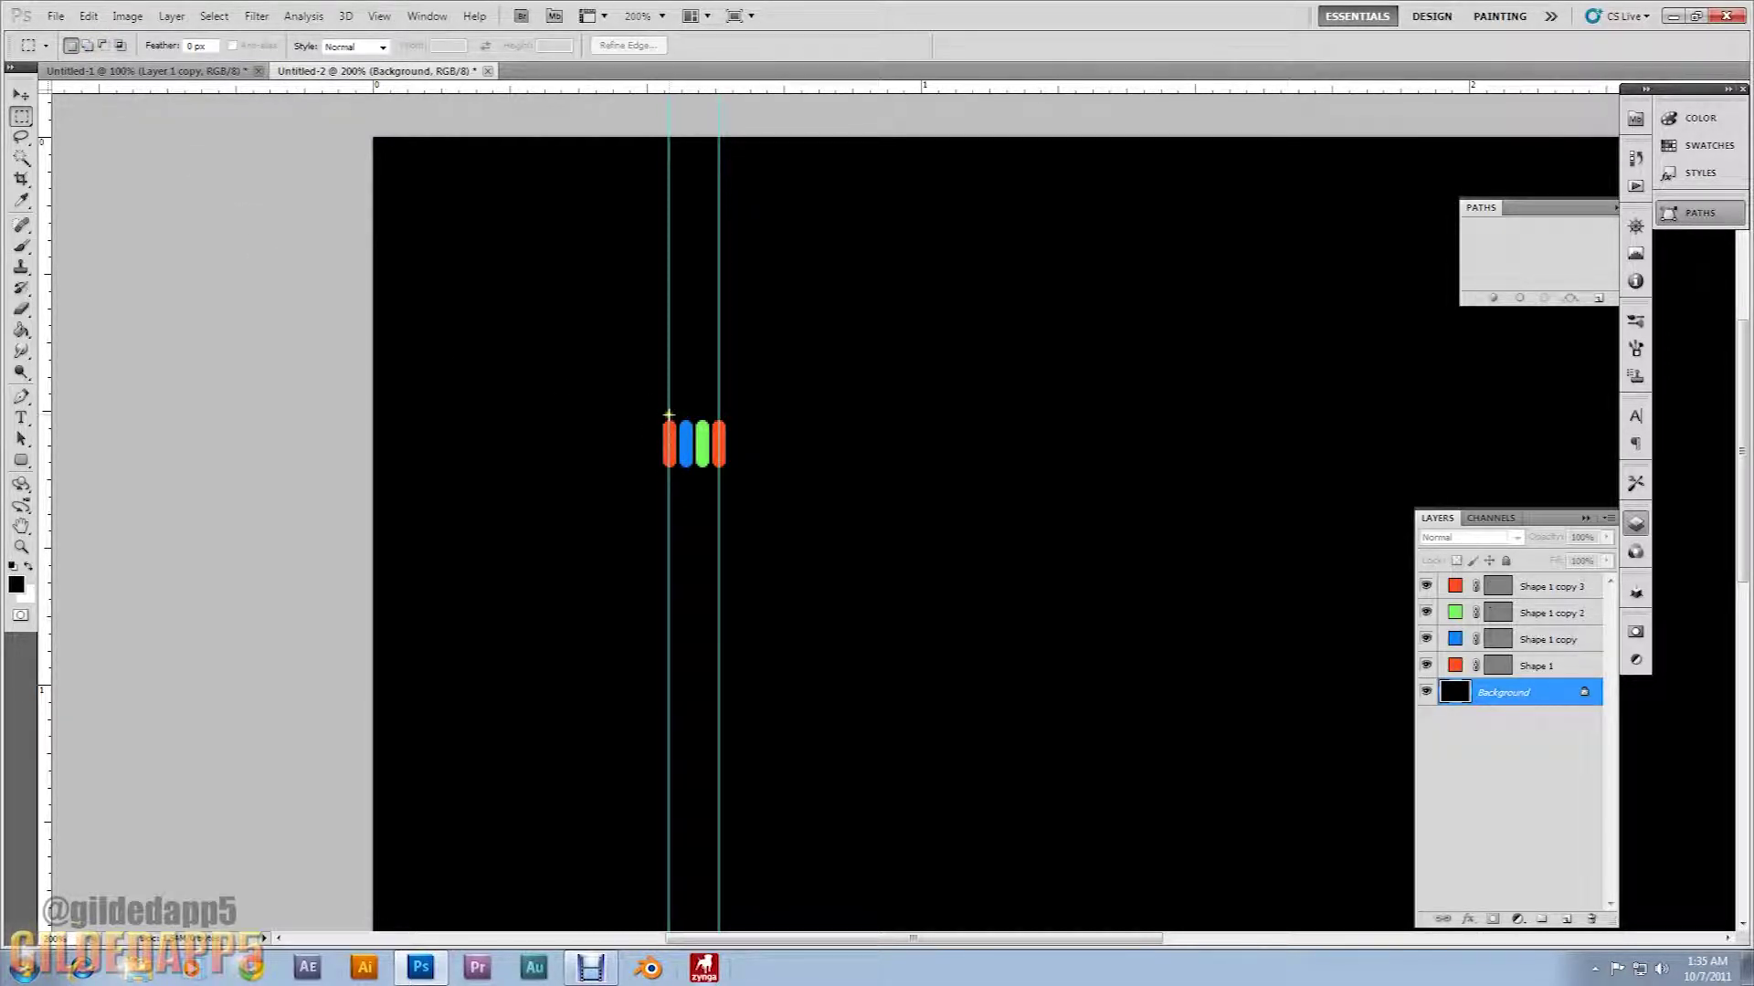
pyautogui.moveTo(703, 448); pyautogui.dragTo(711, 474)
pyautogui.moveTo(713, 473); pyautogui.dragTo(714, 474)
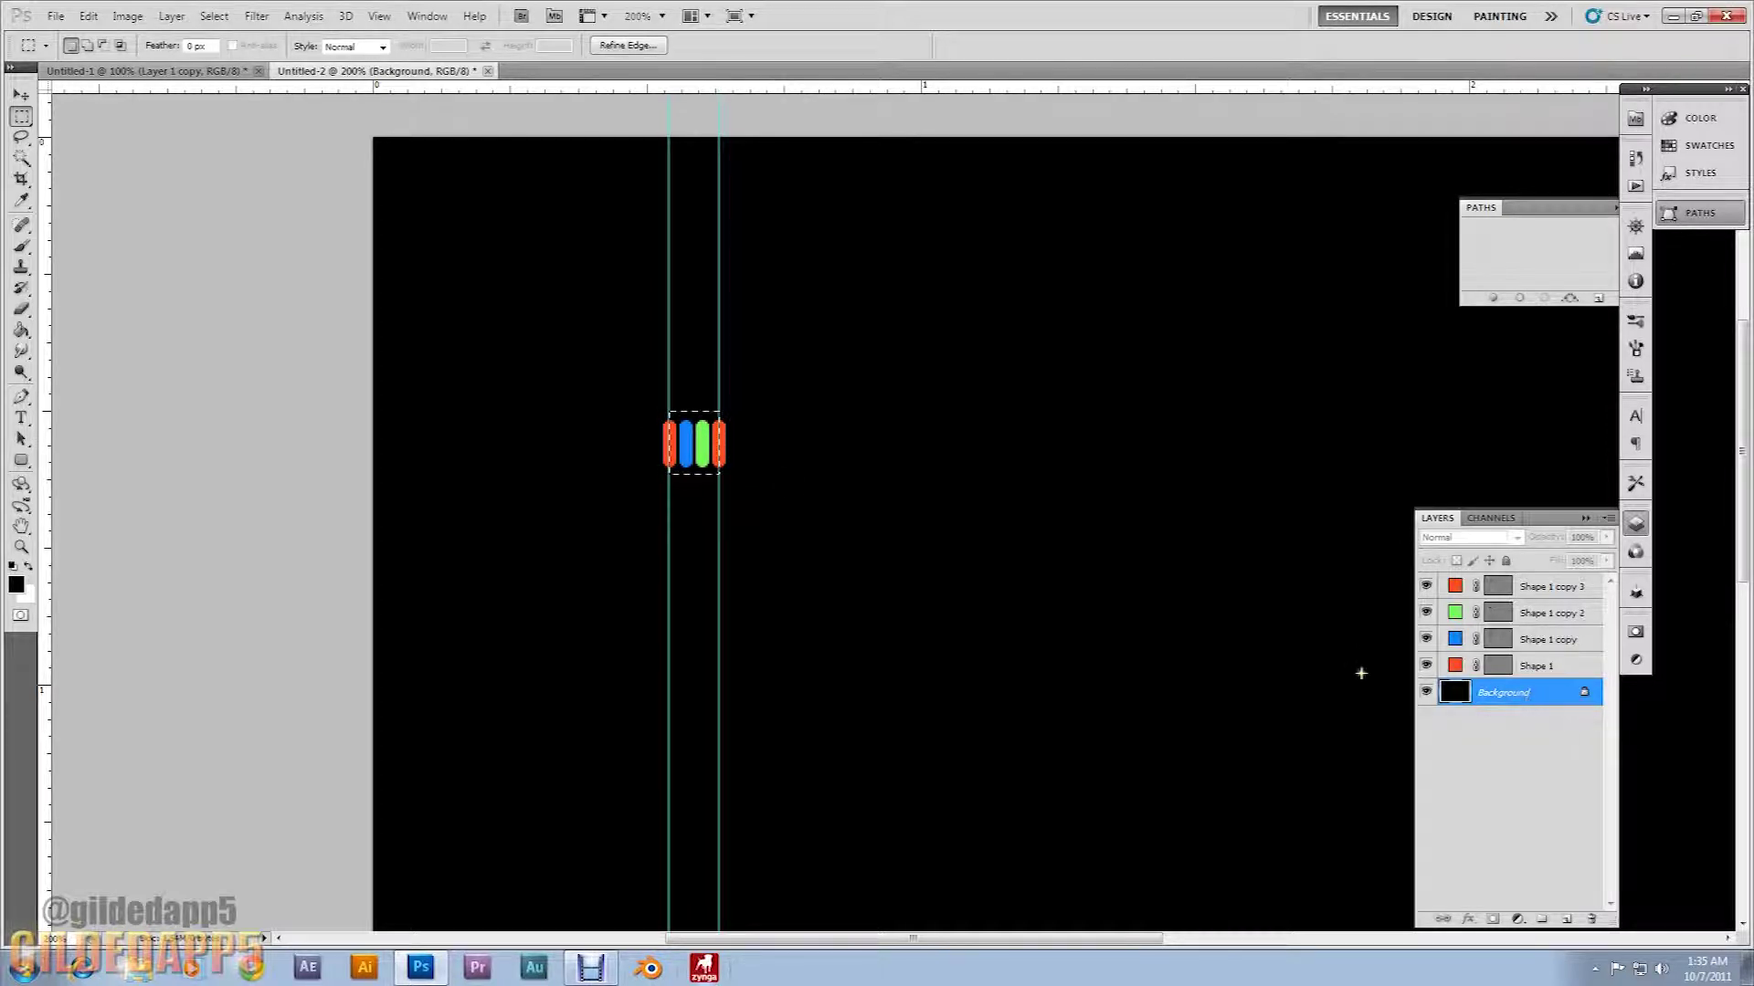
pyautogui.click(99, 22)
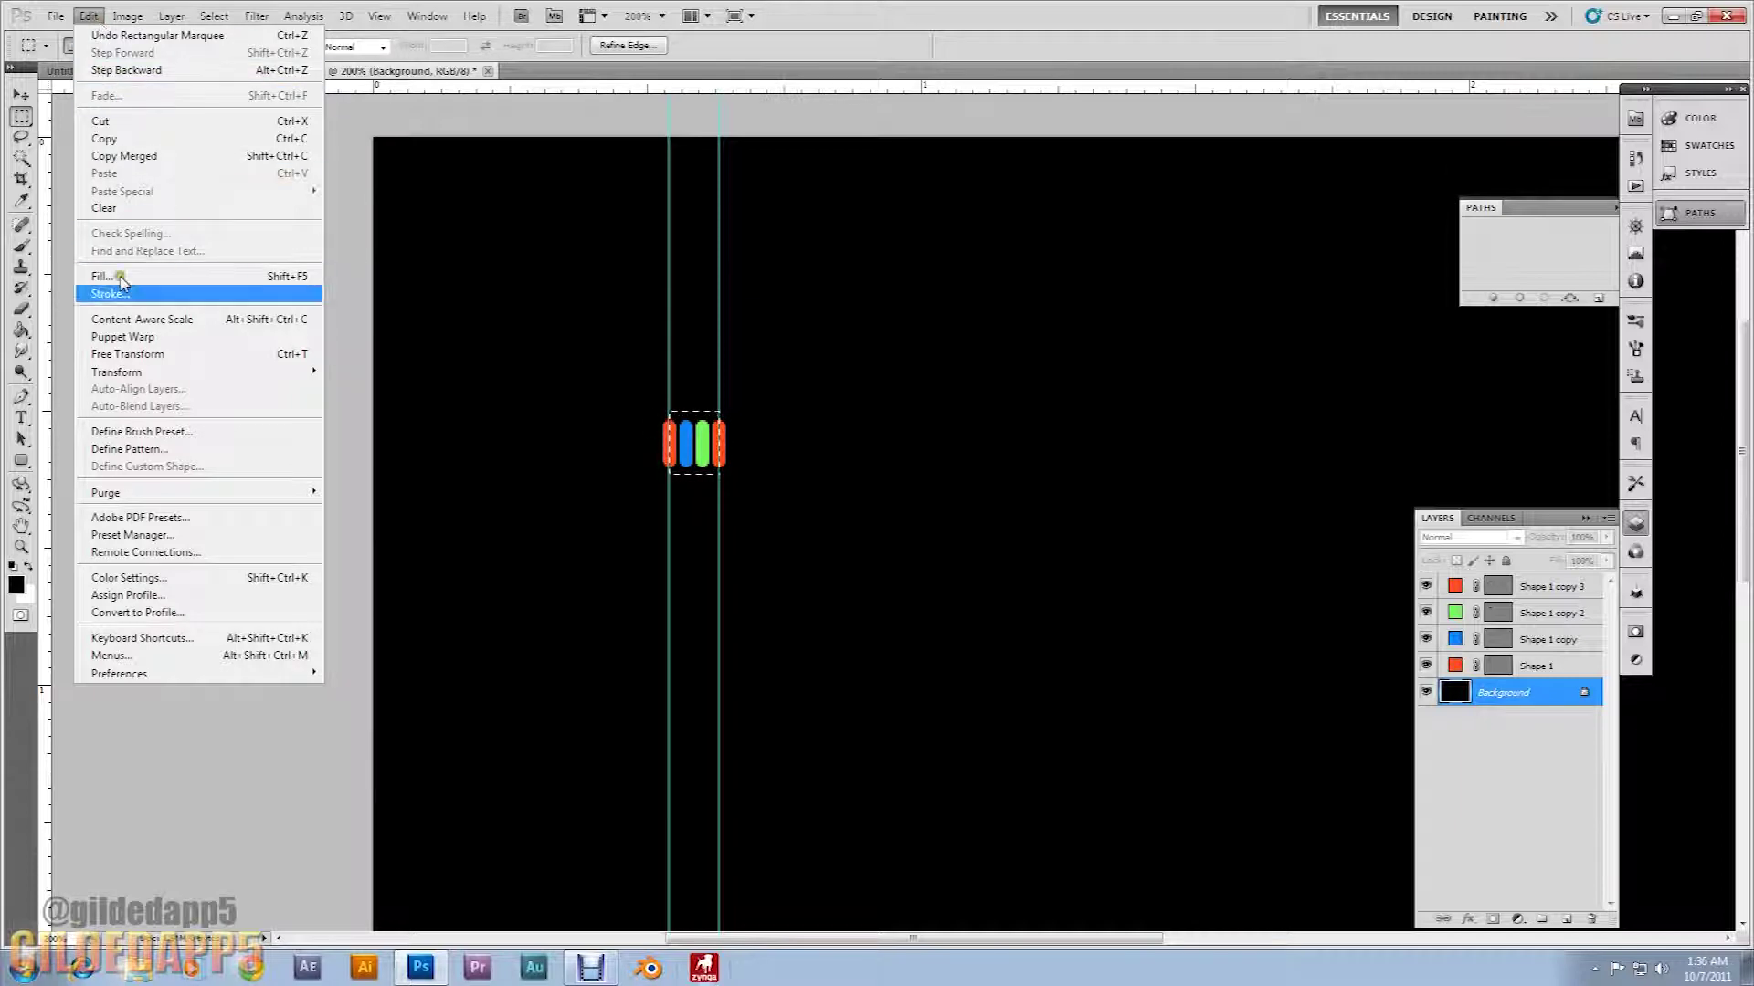
# Step: Define the selected four-bar area as a new pattern named RBG
pyautogui.click(128, 448)
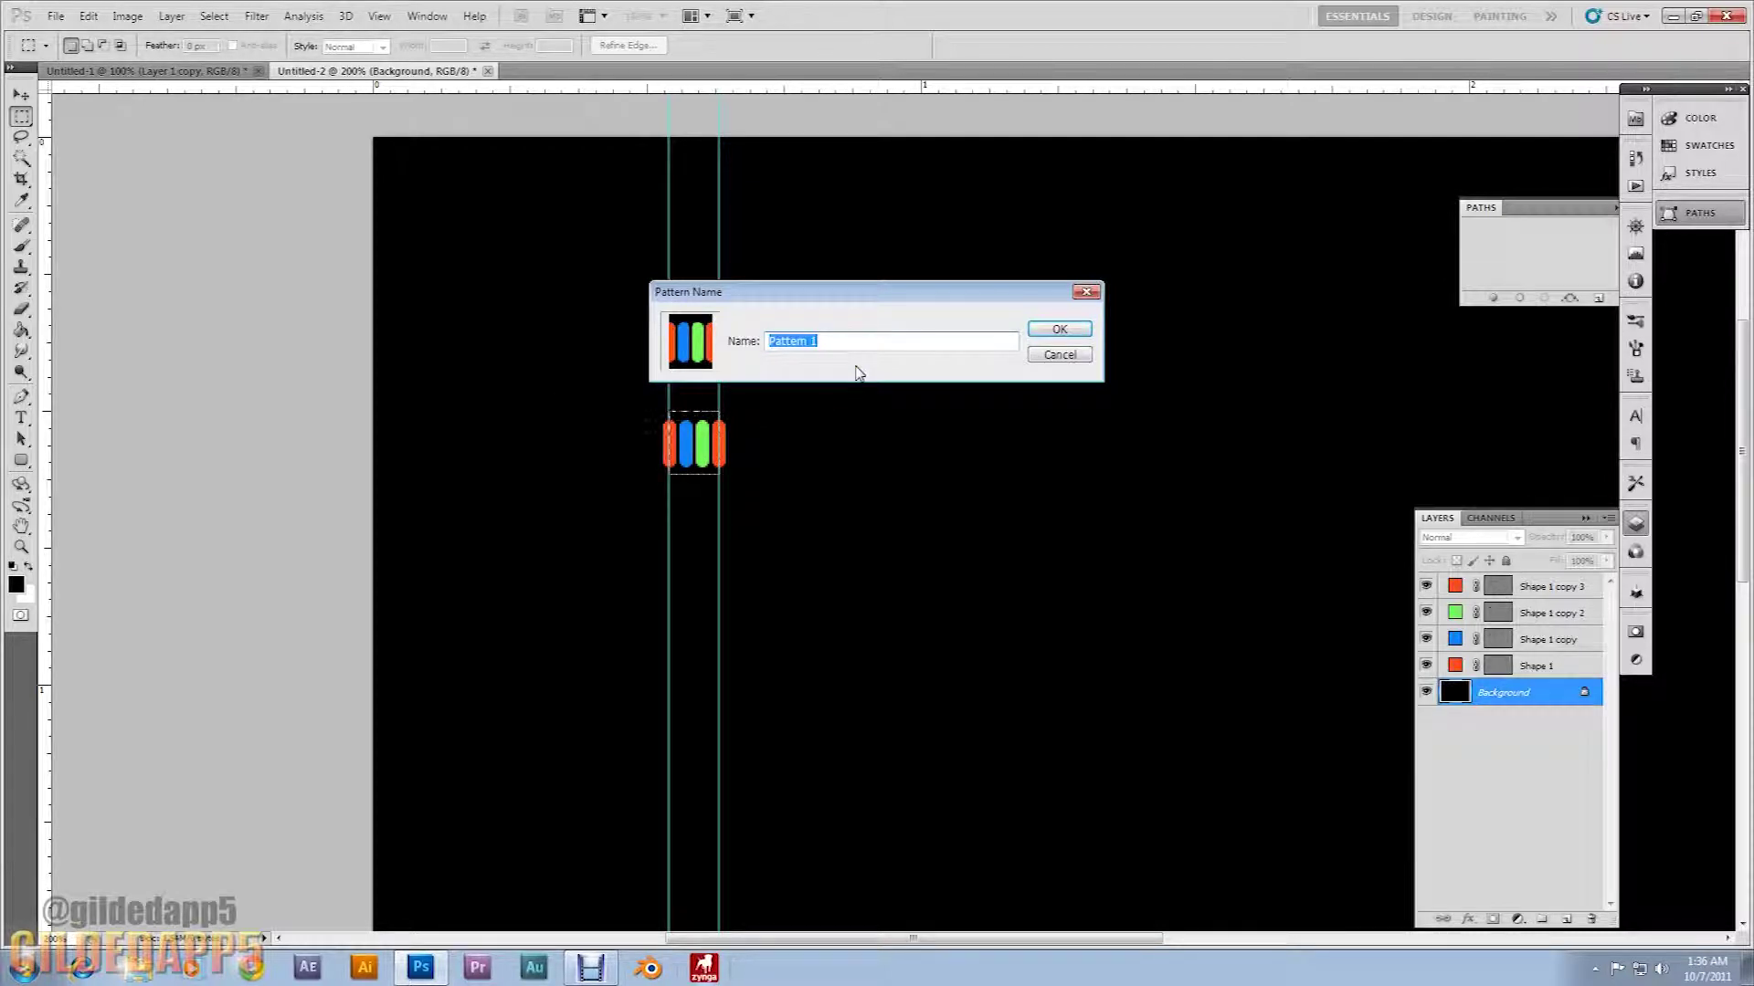
pyautogui.write('RBG')
pyautogui.click(1070, 333)
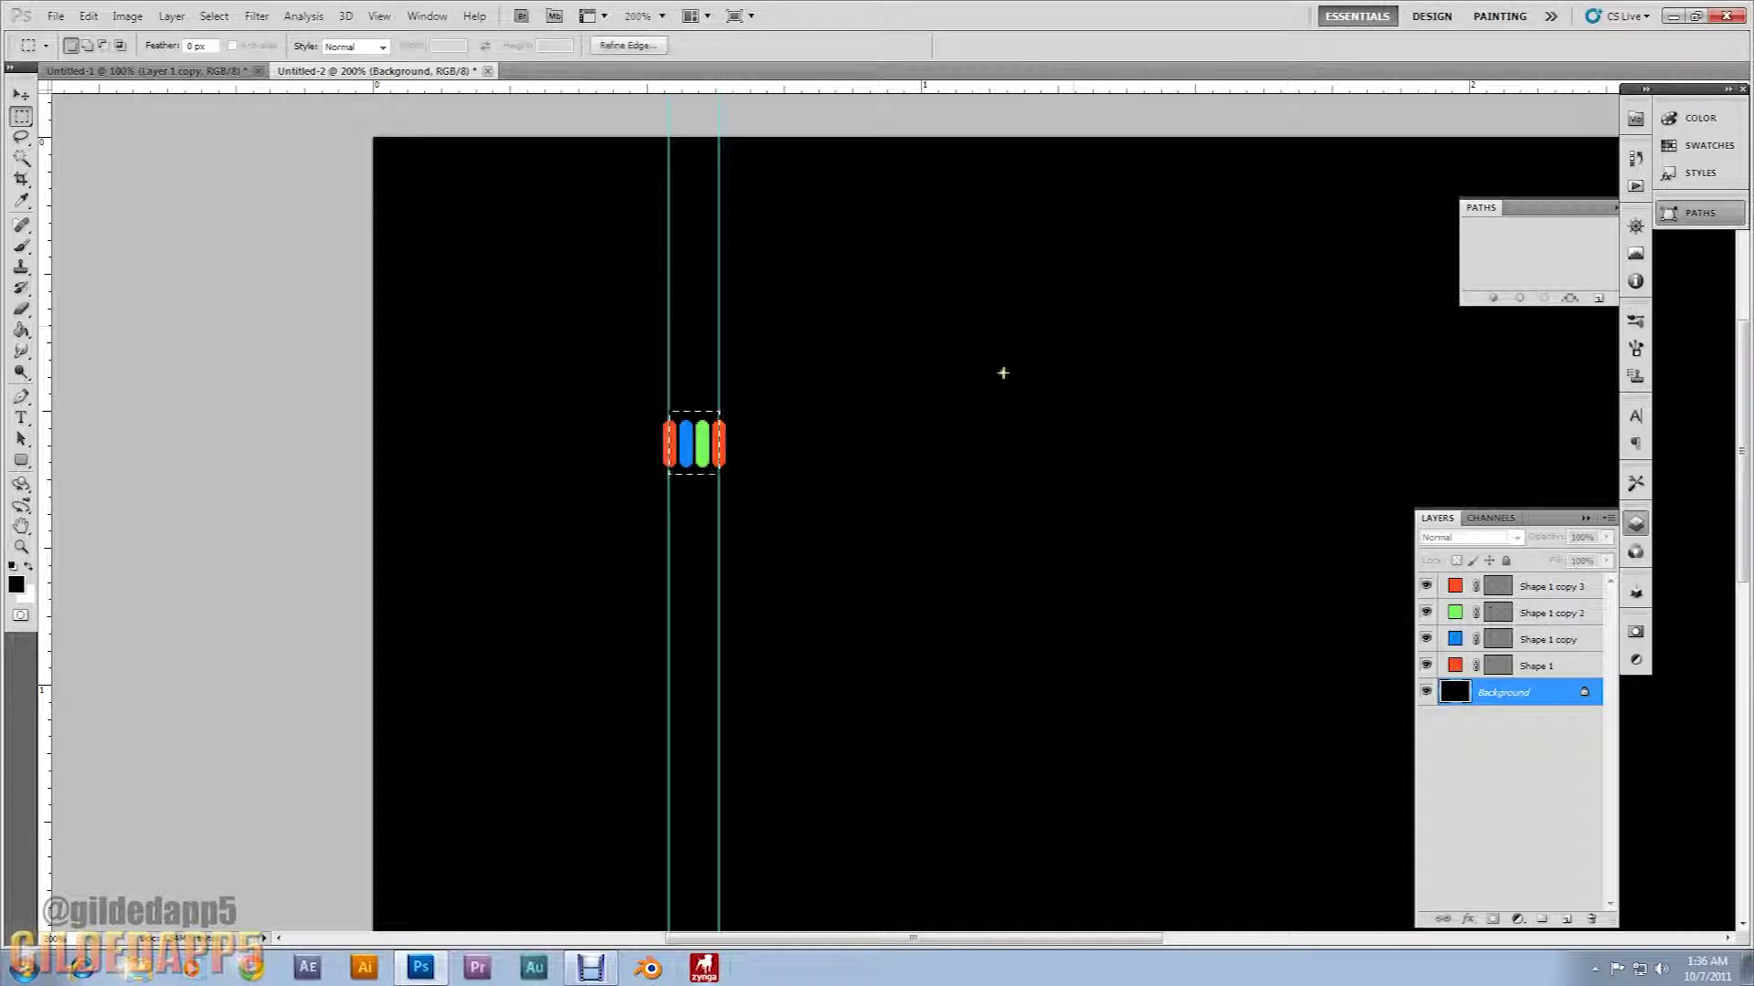
# Step: Clear the guides and selection, delete the four bar shape layers, and zoom out
pyautogui.click(379, 17)
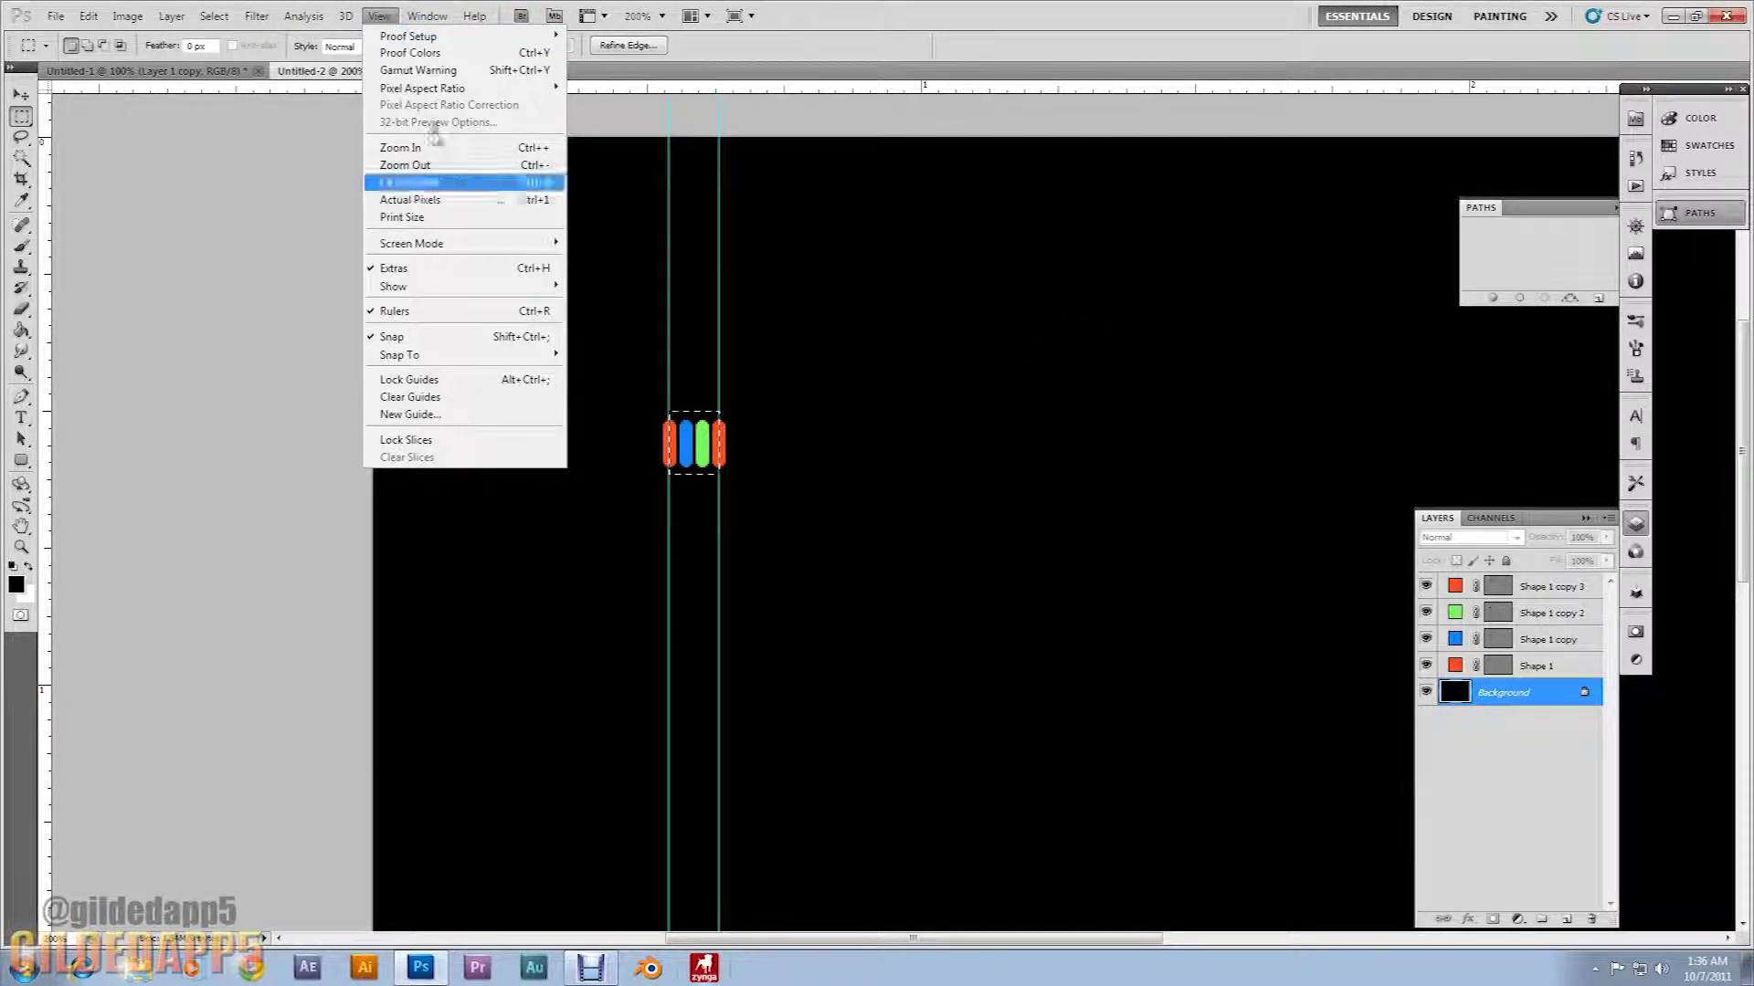
pyautogui.click(450, 396)
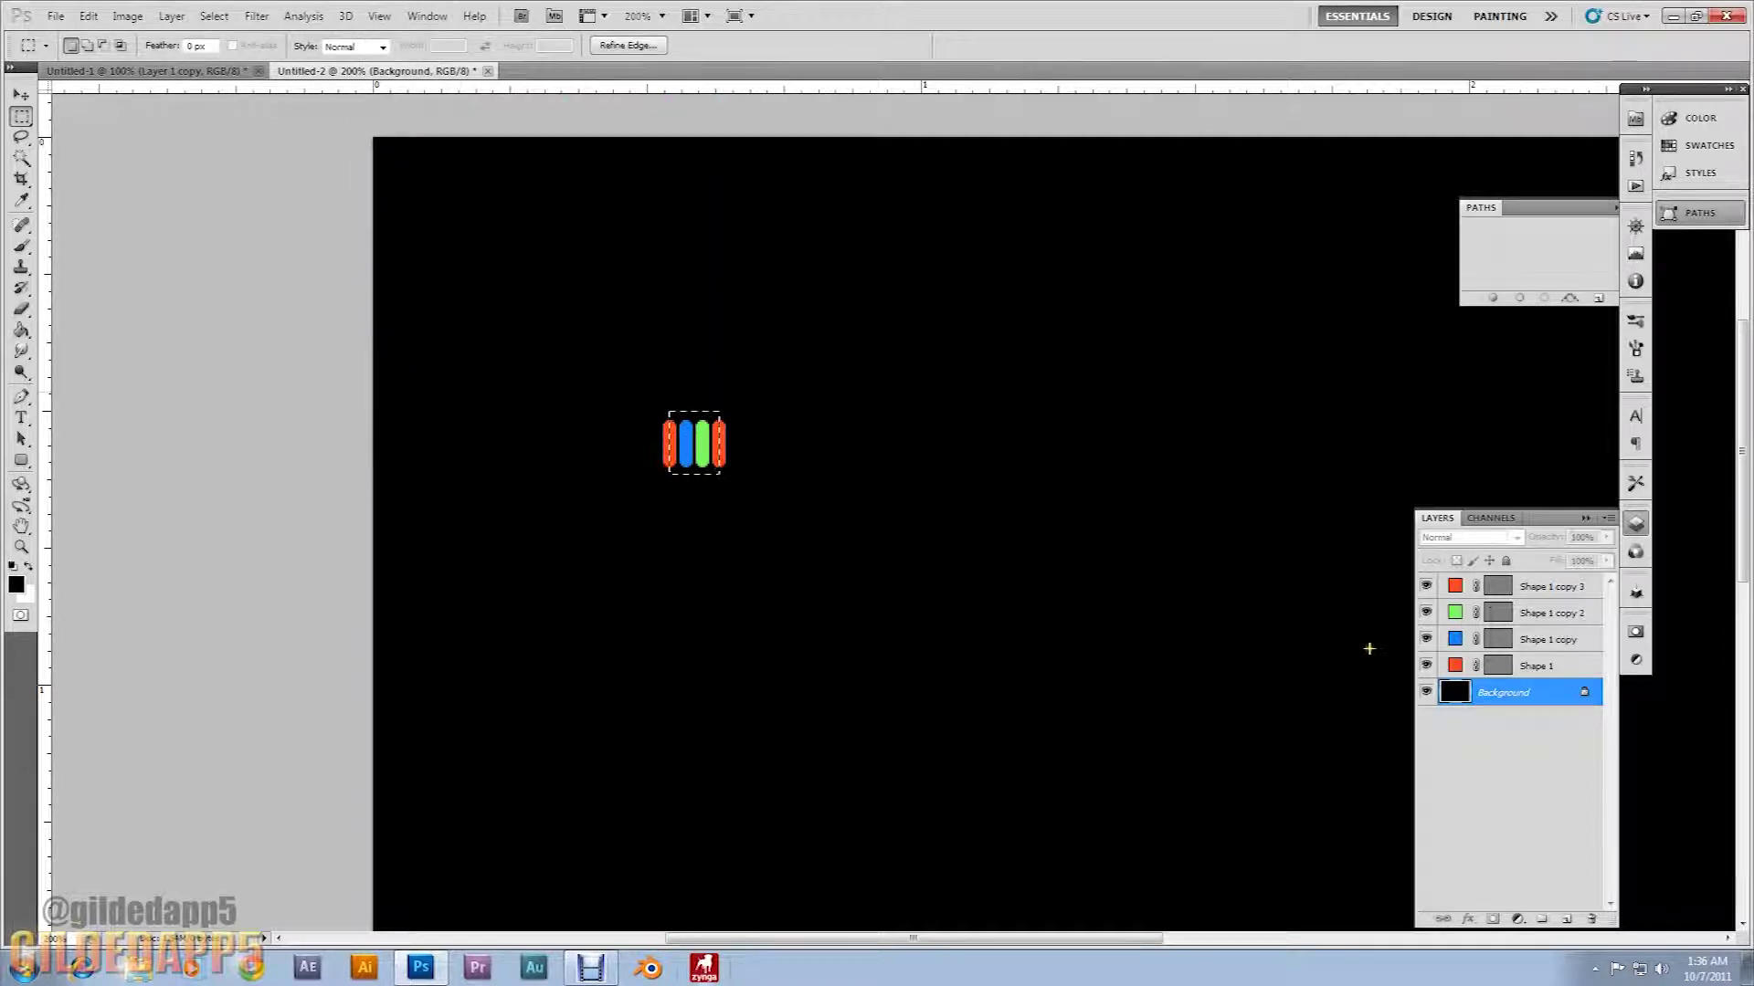
pyautogui.hotkey('ctrl', 'd')
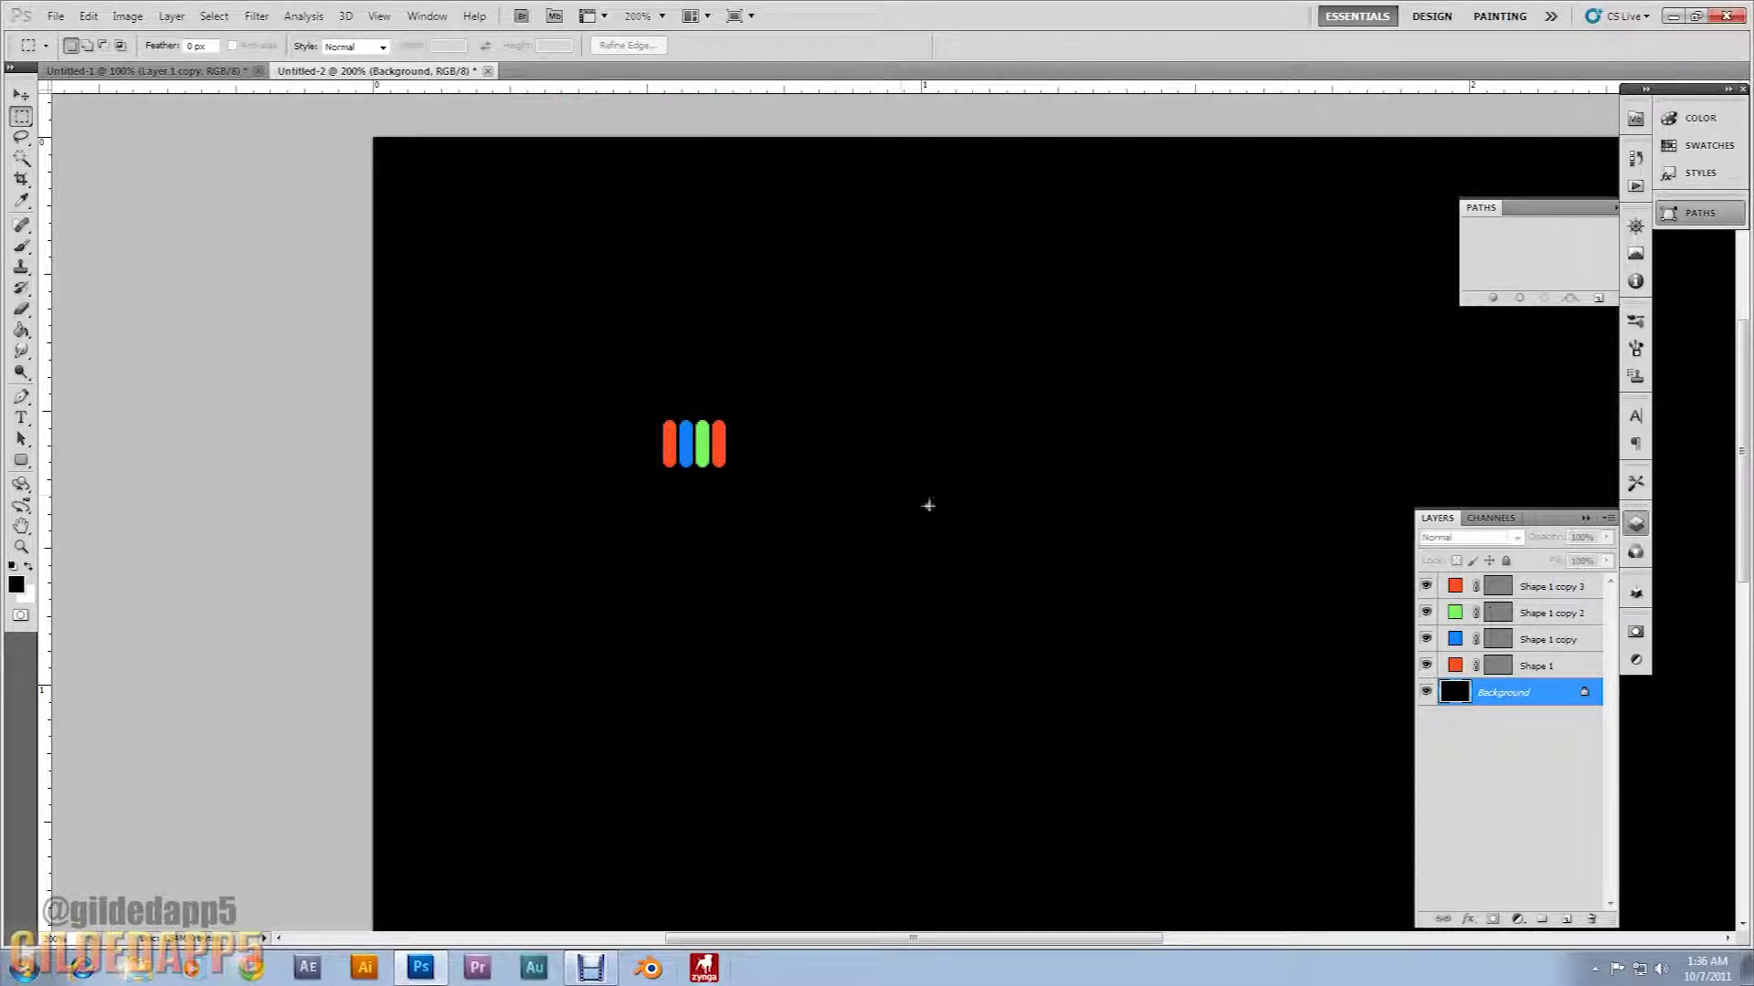
pyautogui.click(1553, 669)
pyautogui.keyDown('shift'); pyautogui.click(1562, 592); pyautogui.keyUp('shift')
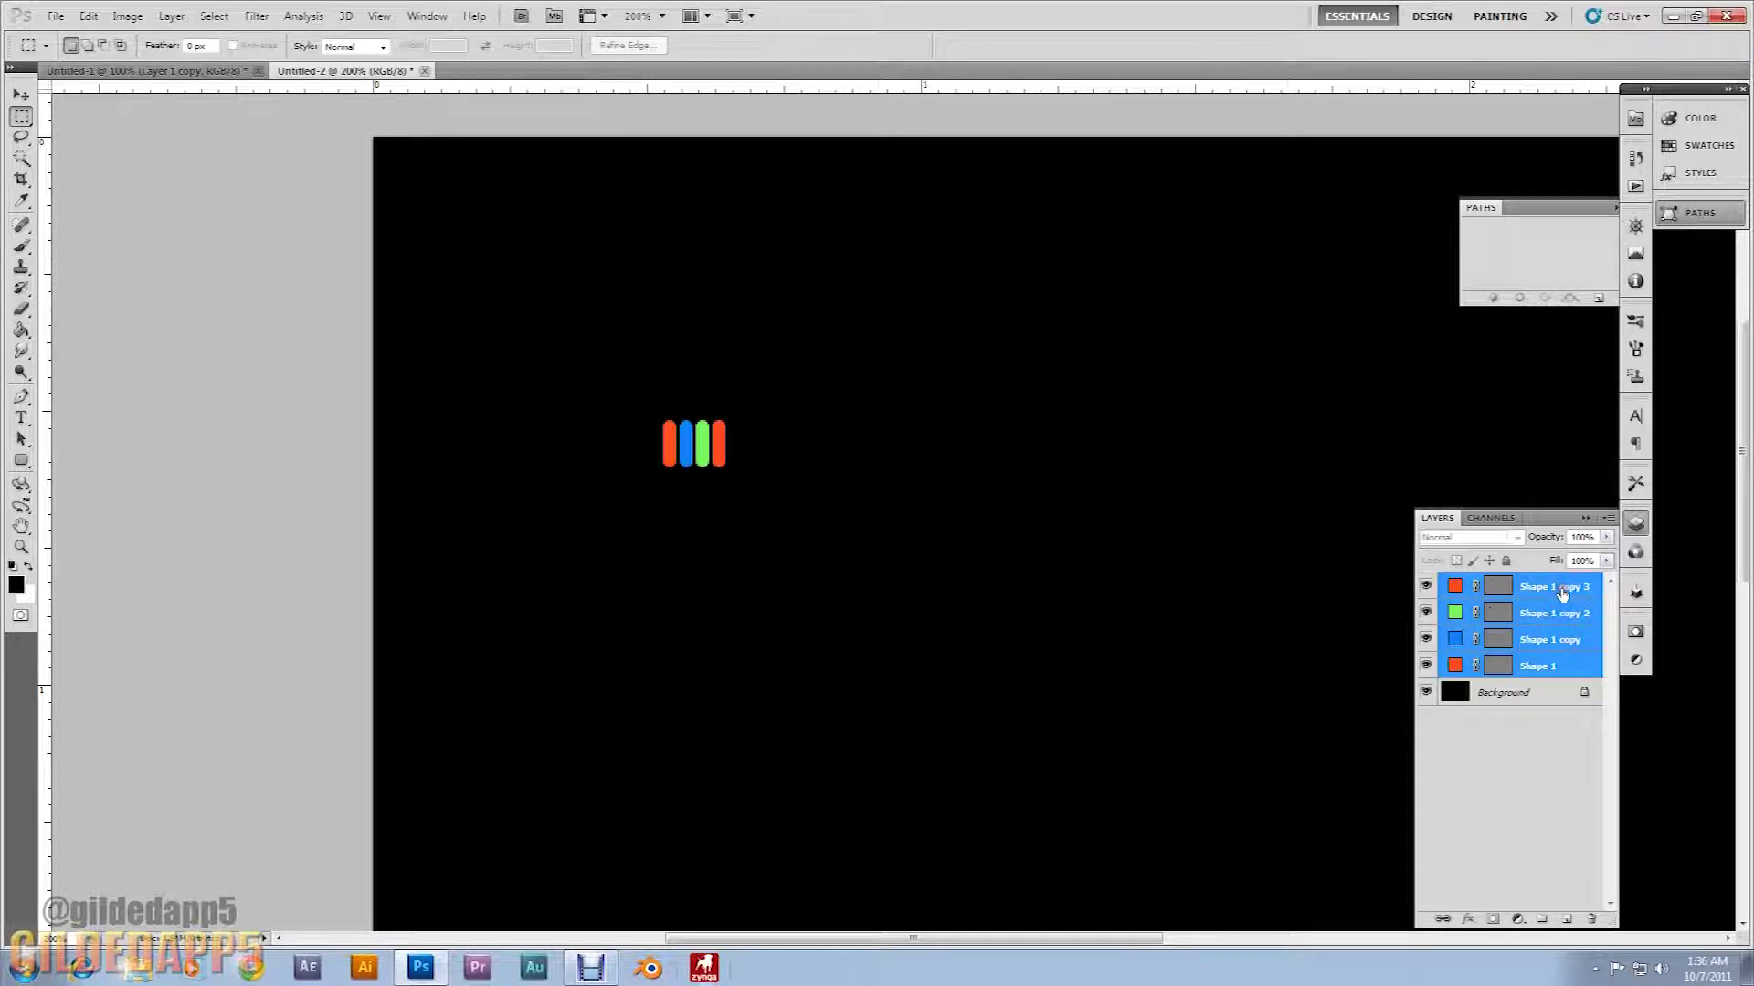
pyautogui.rightClick(1562, 592)
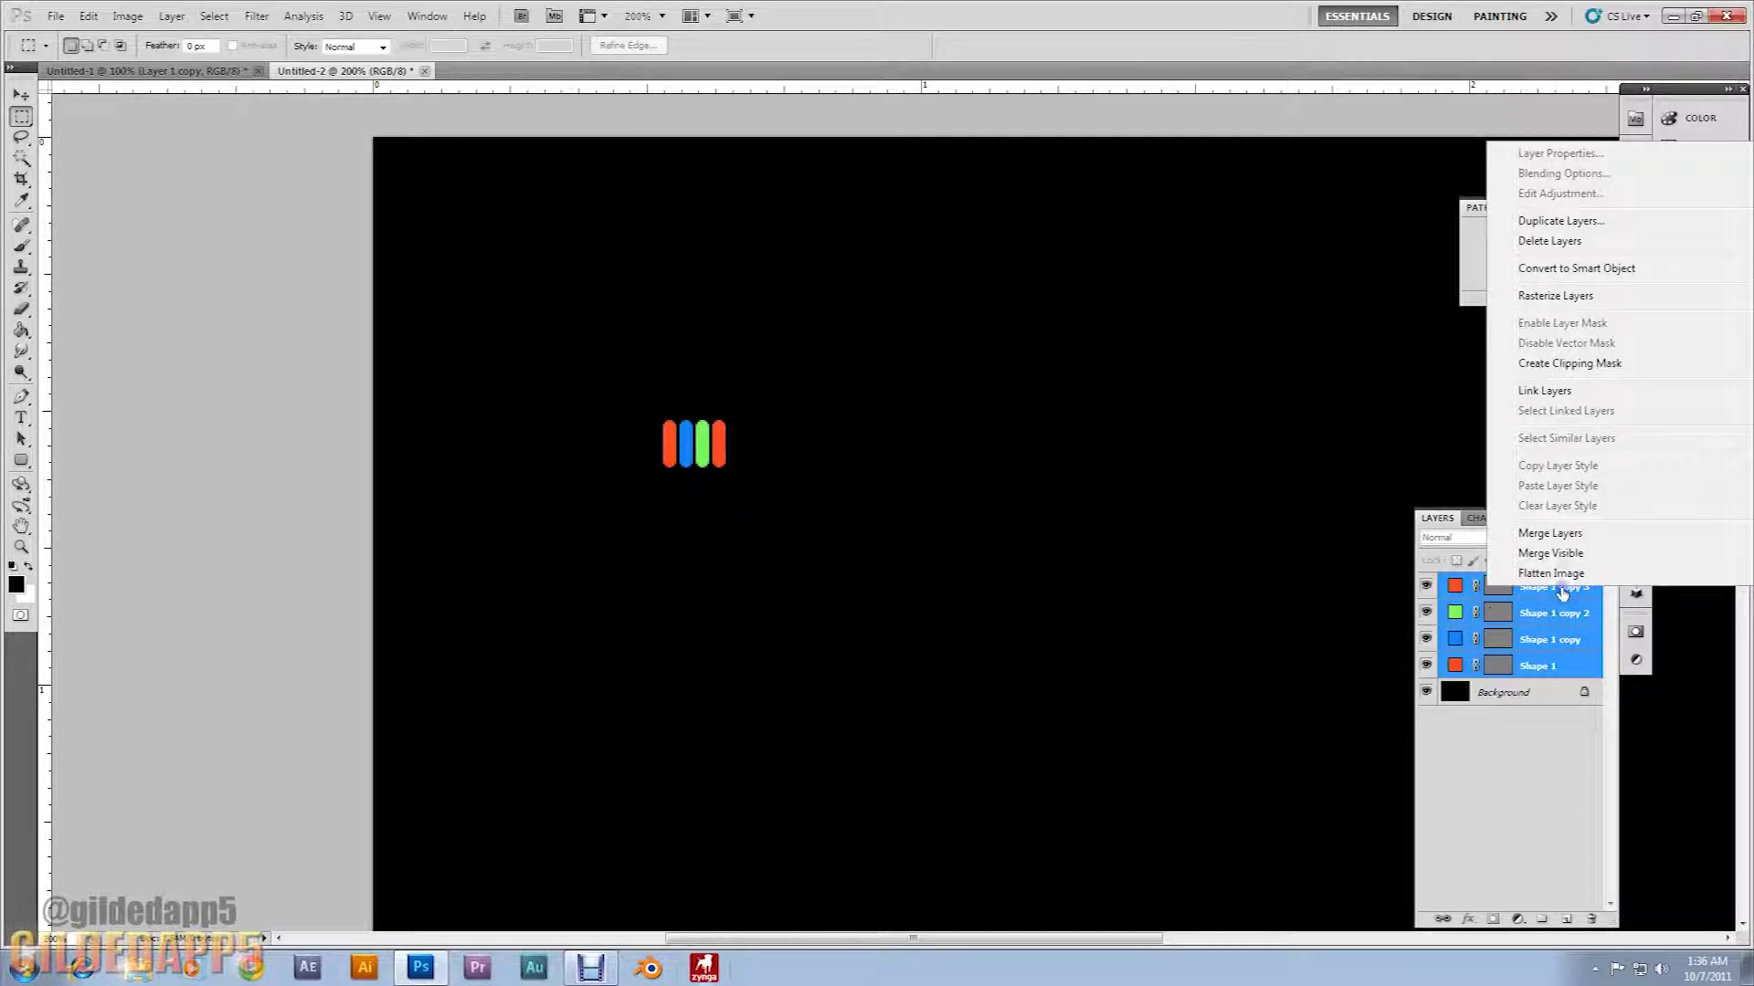
pyautogui.click(1550, 241)
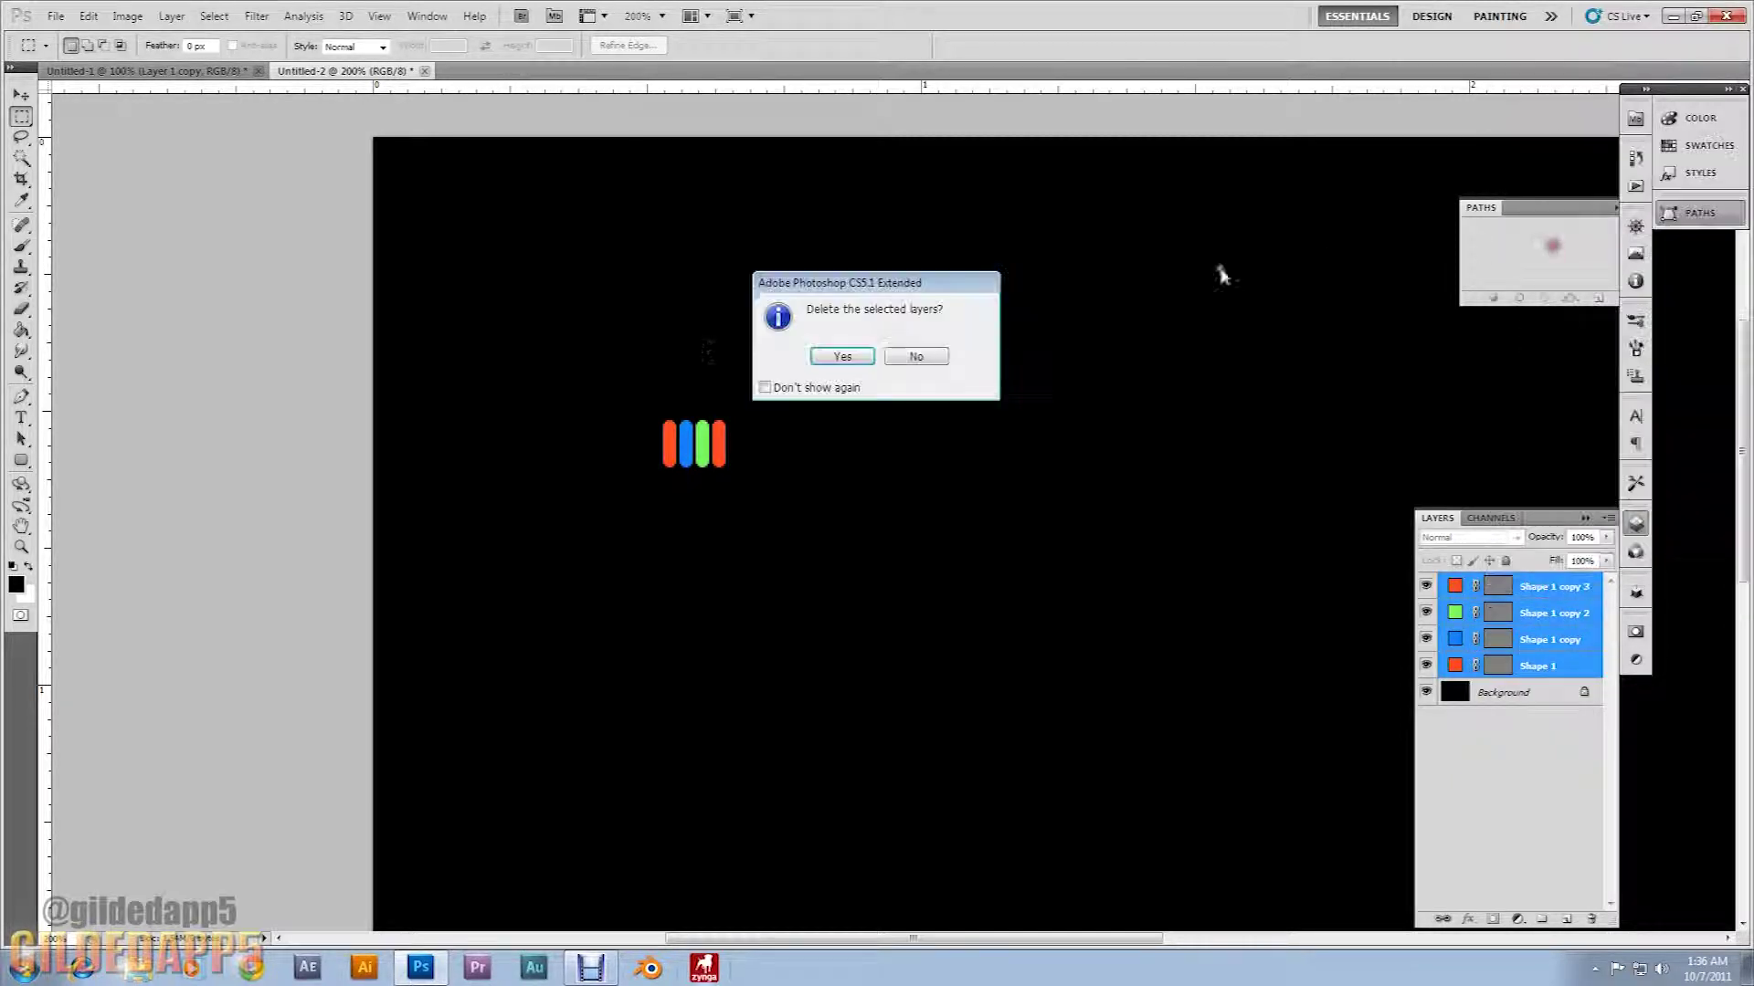
pyautogui.click(842, 356)
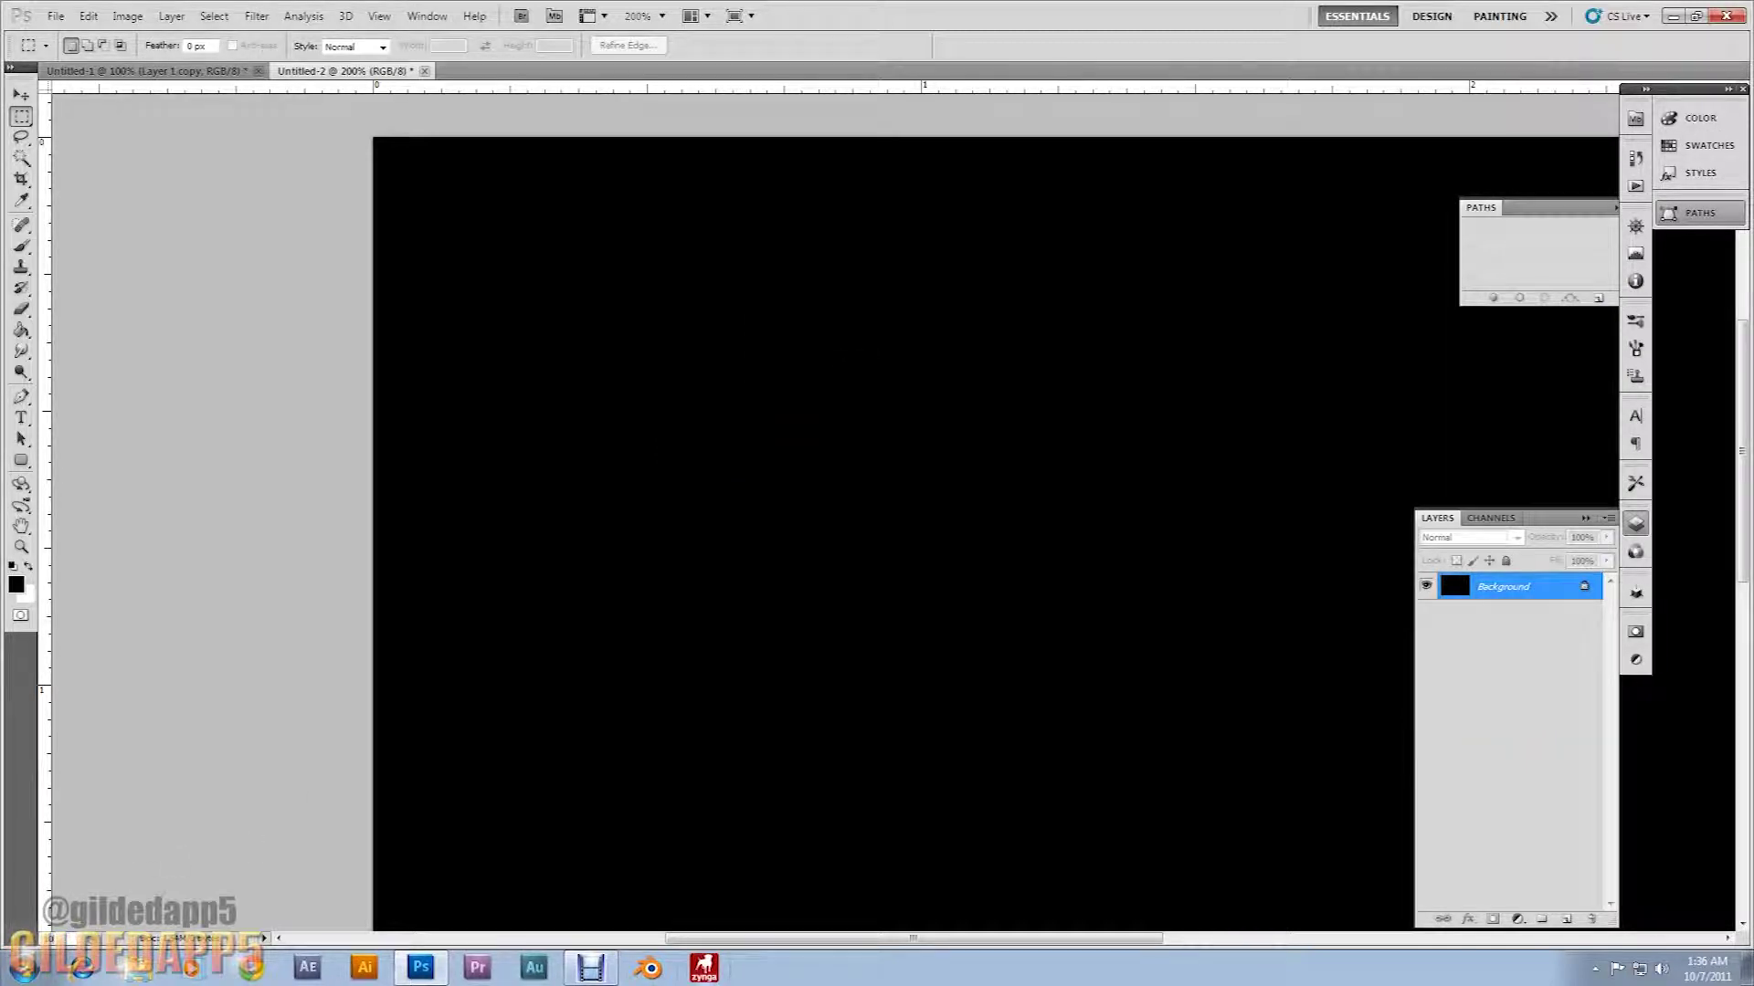
pyautogui.hotkey('ctrl', '-')
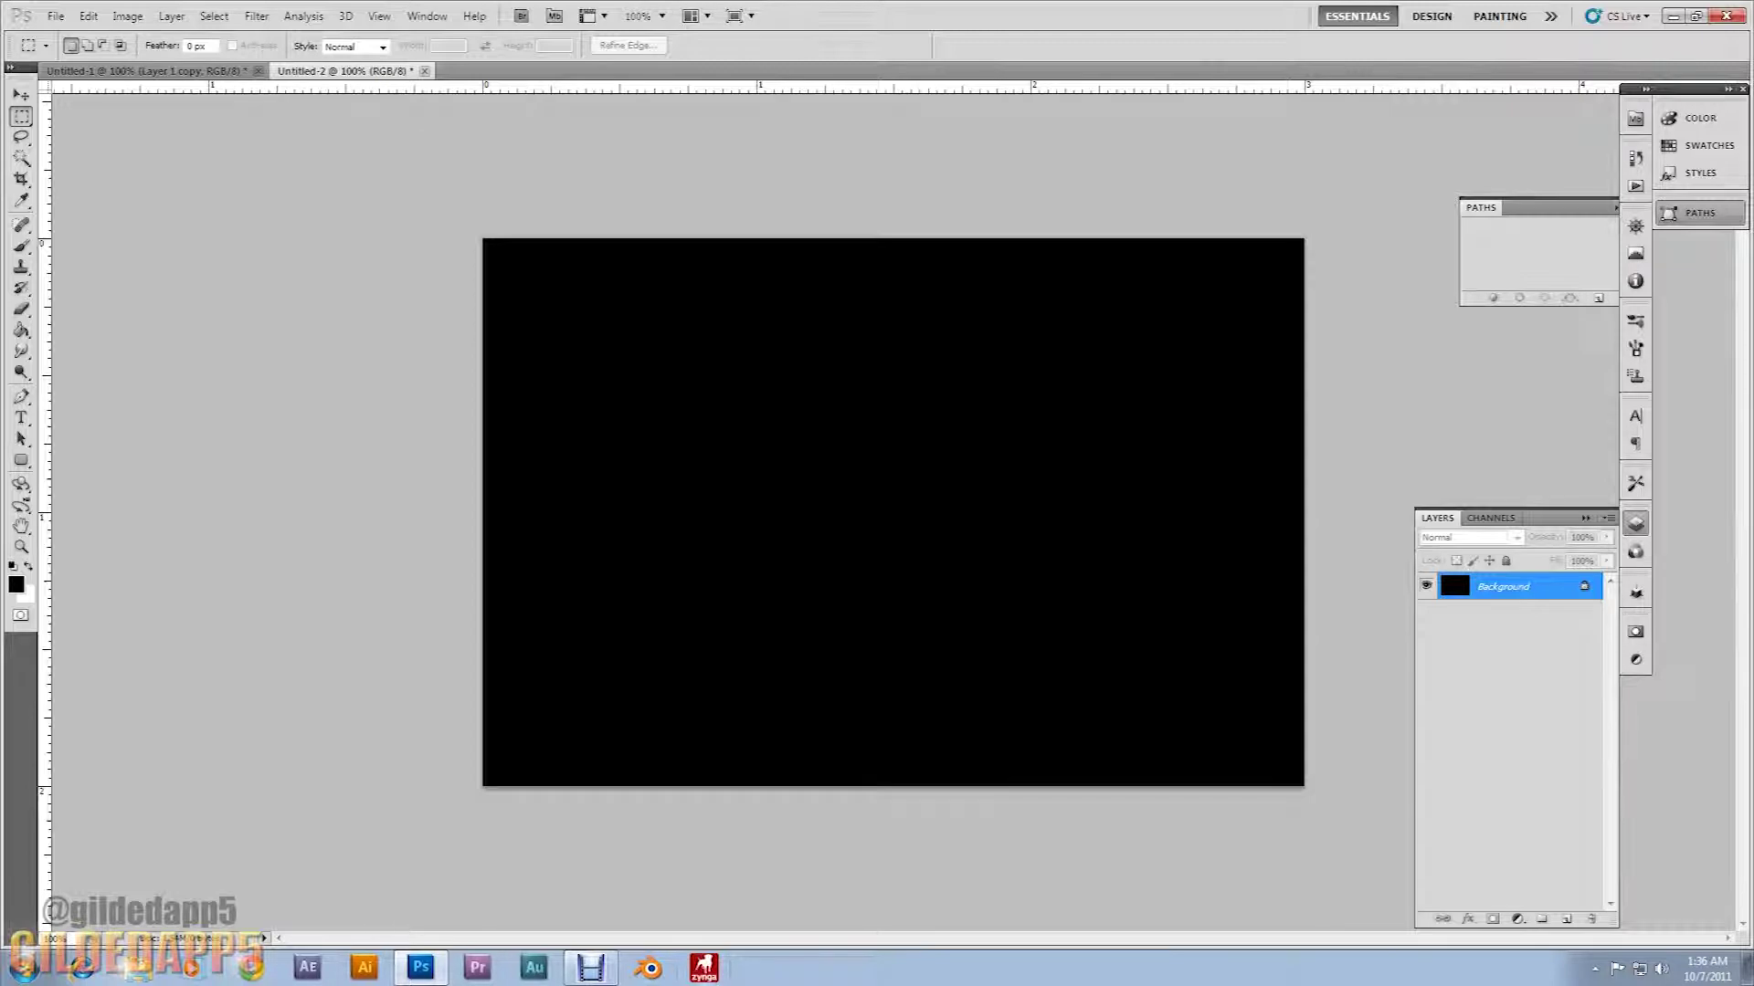
# Step: Type 'GildedAPP5' in a wide text box, centre it on the canvas, and add an empty layer
pyautogui.click(22, 418)
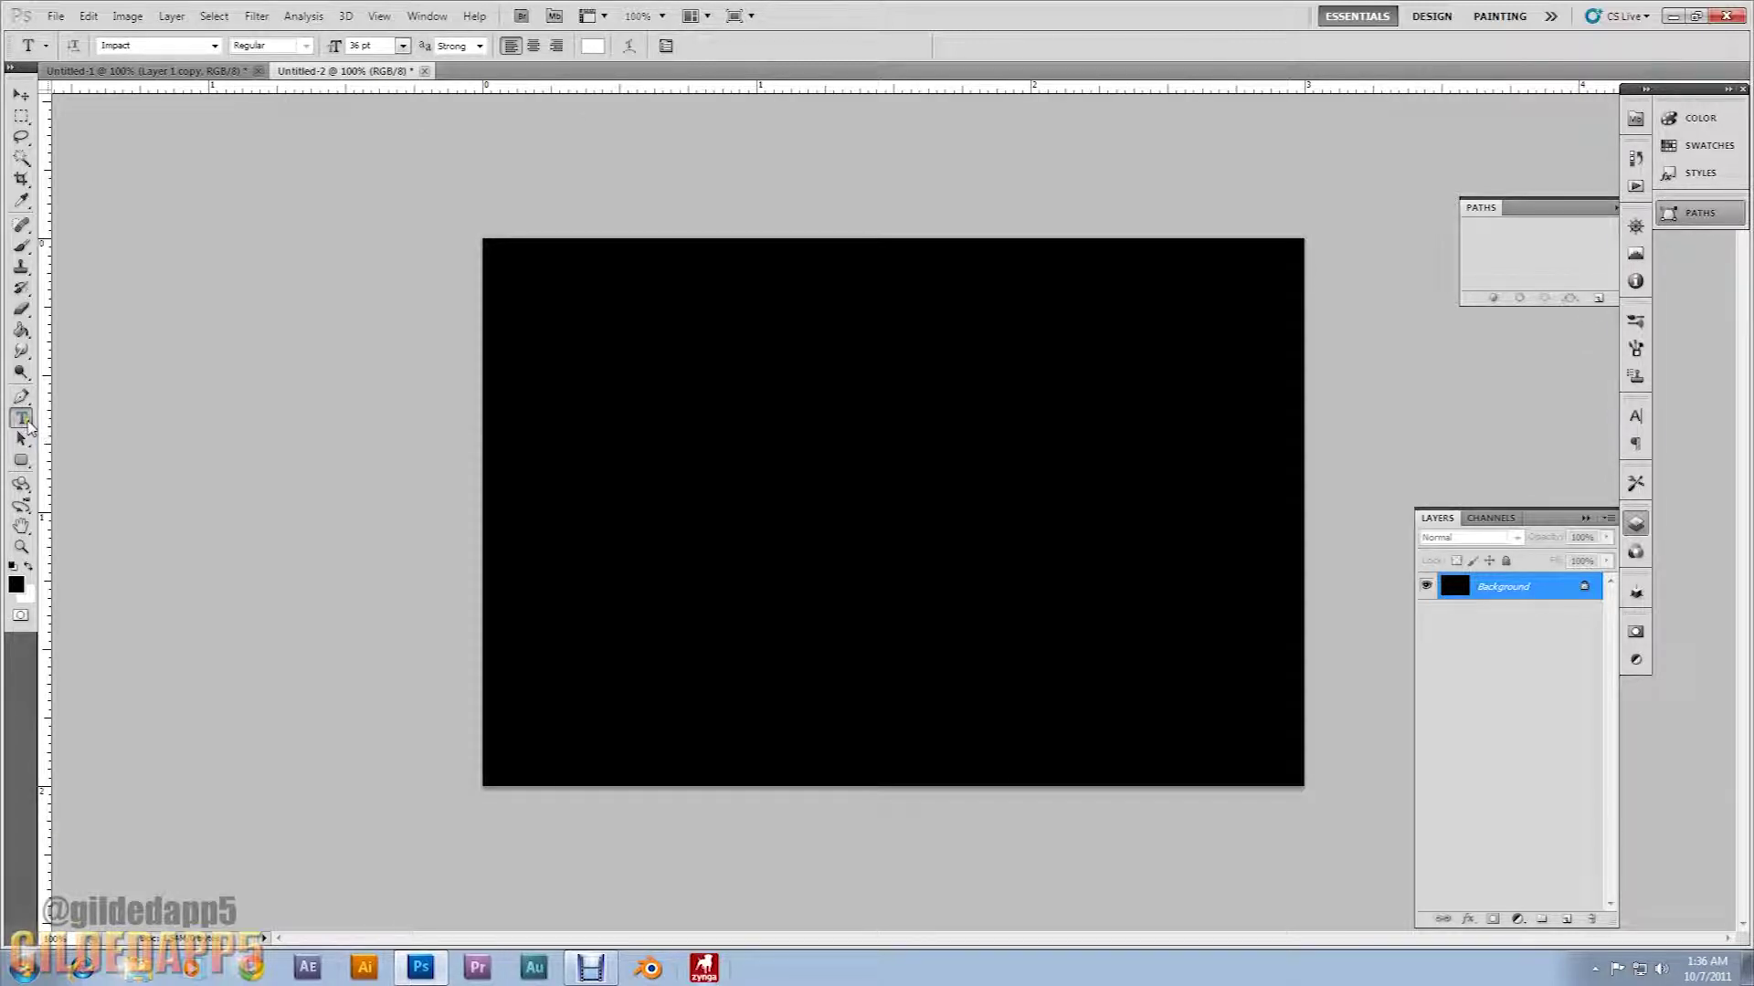
pyautogui.moveTo(527, 356); pyautogui.dragTo(1279, 611)
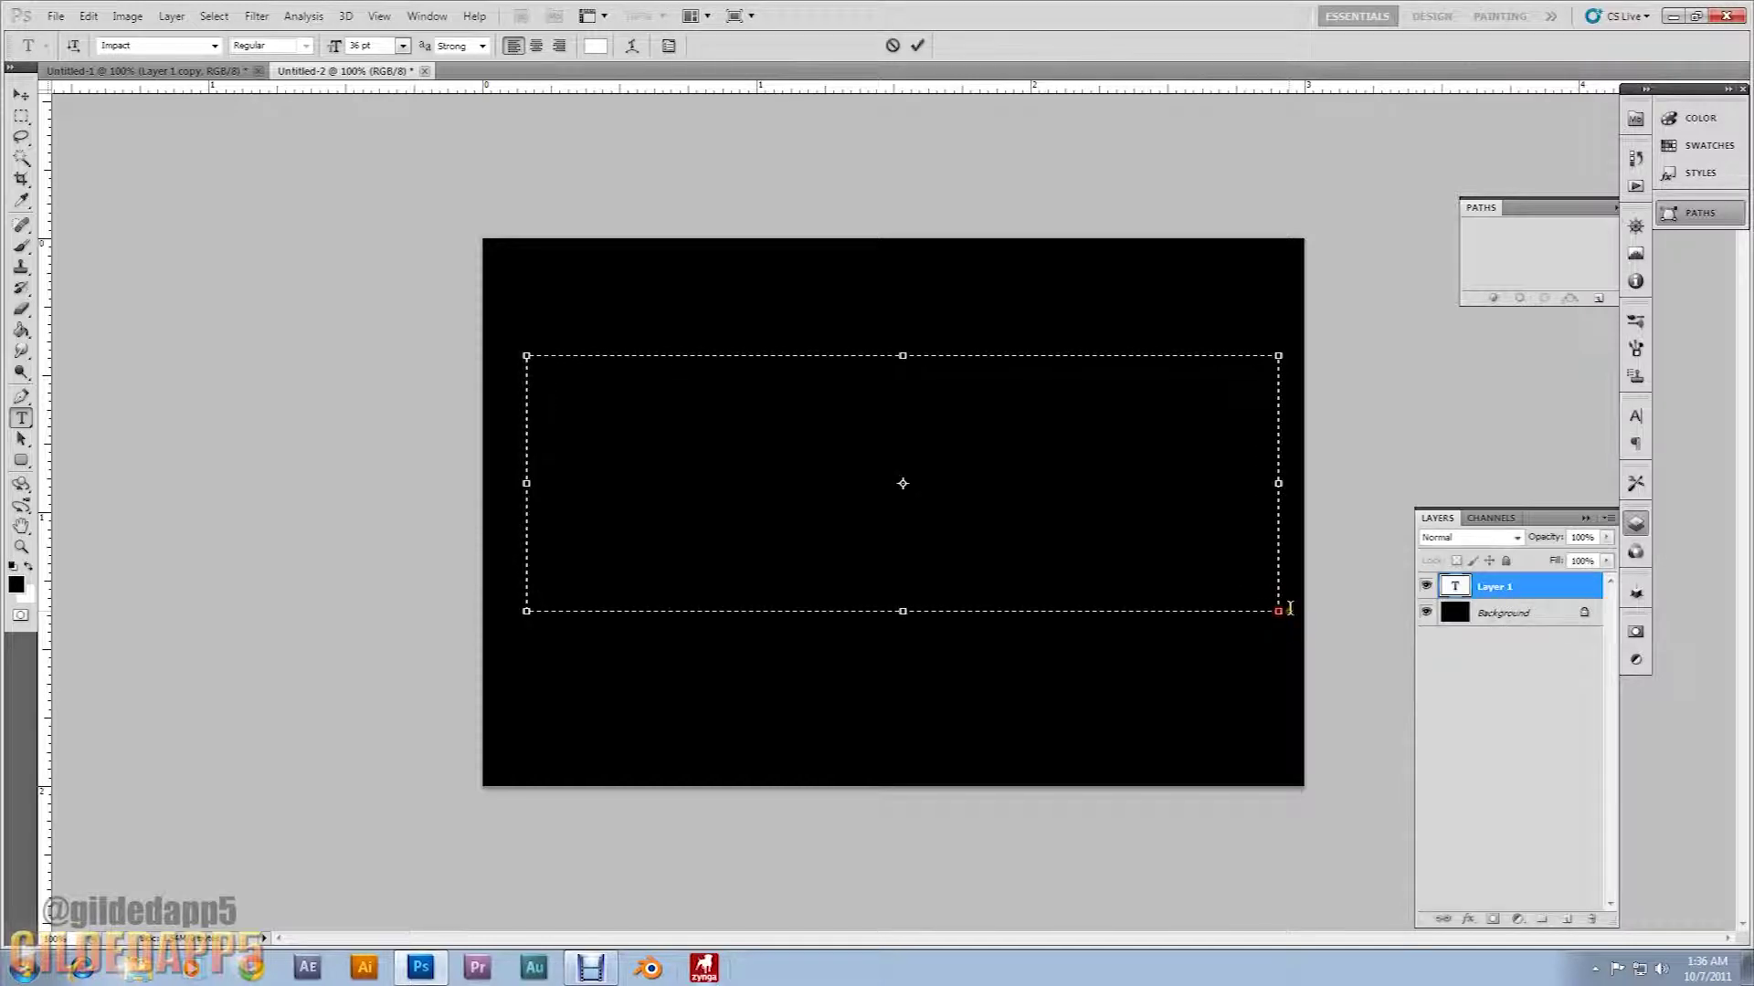
pyautogui.write('G')
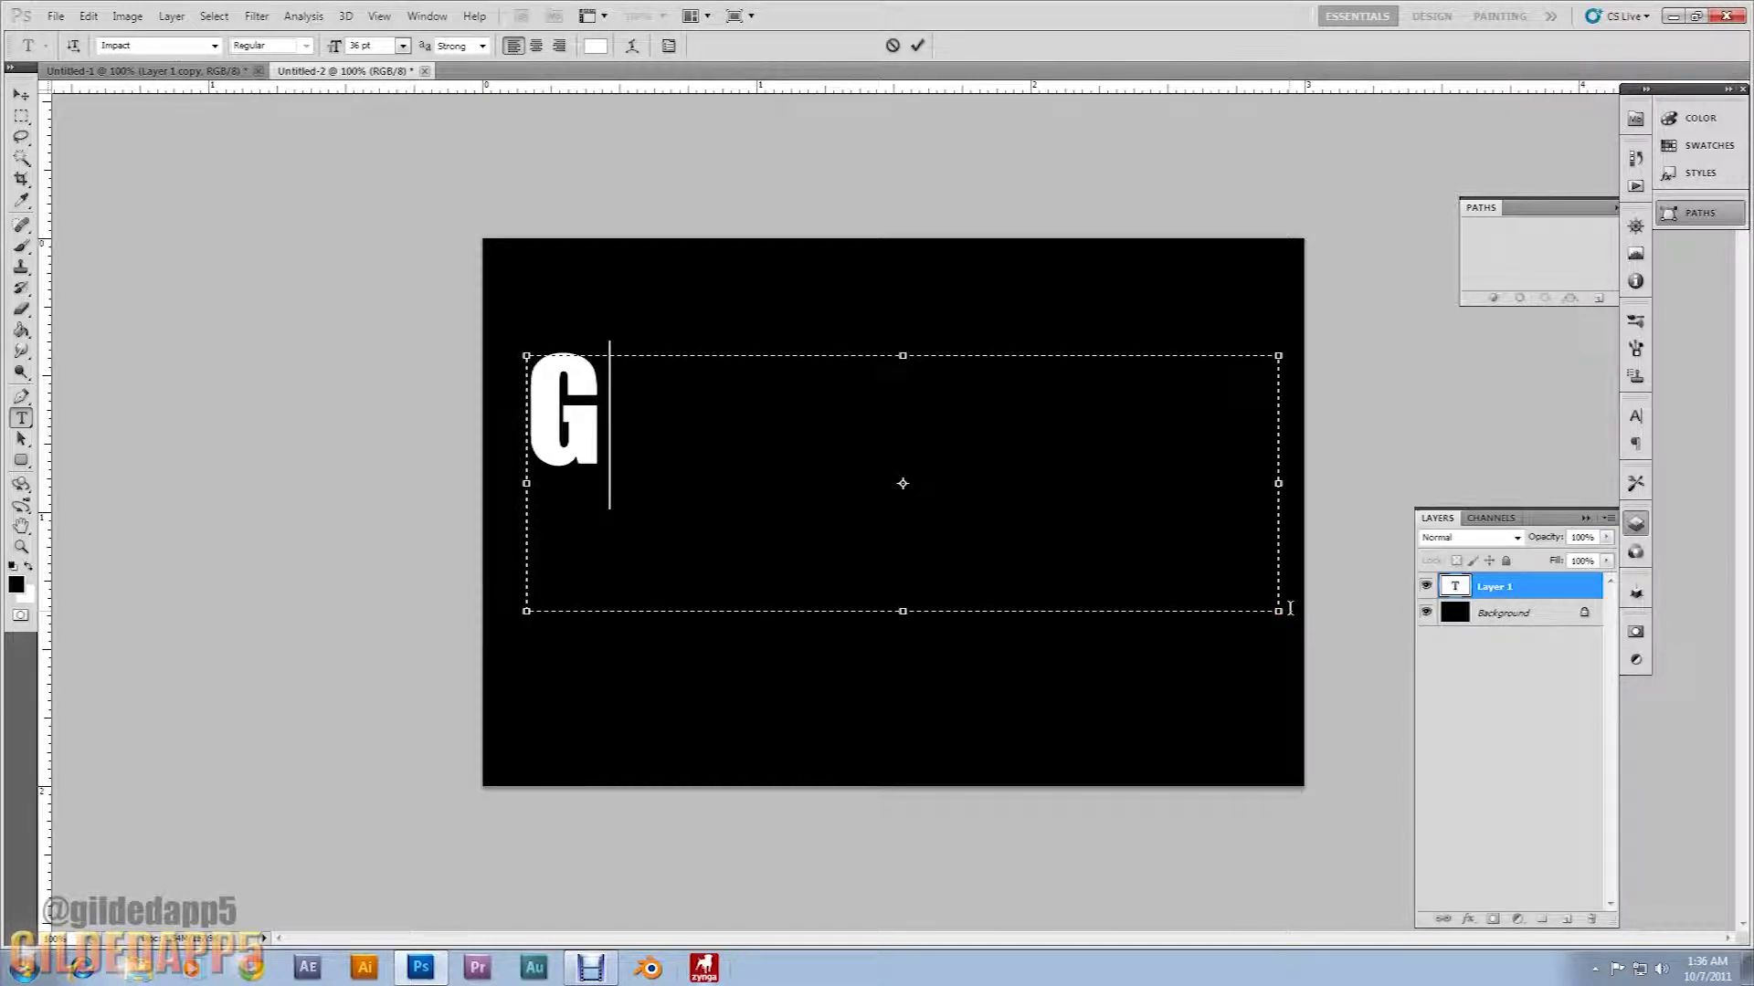
pyautogui.write('ildedA')
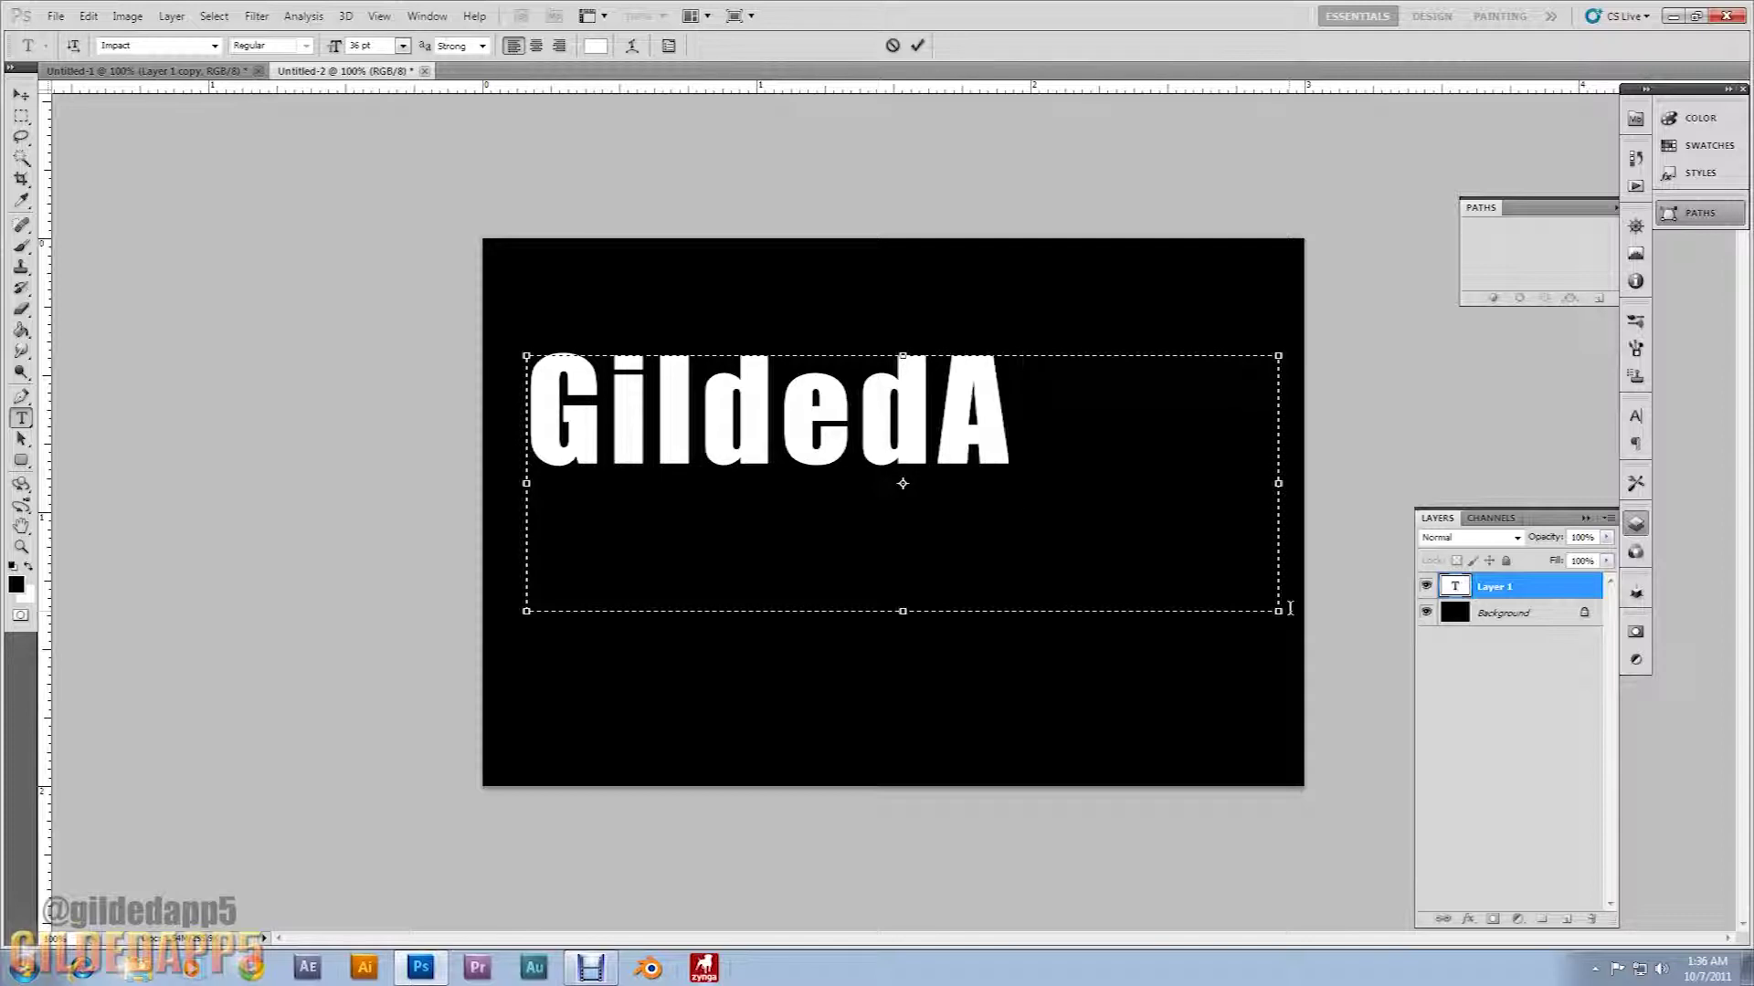
pyautogui.write('PP5')
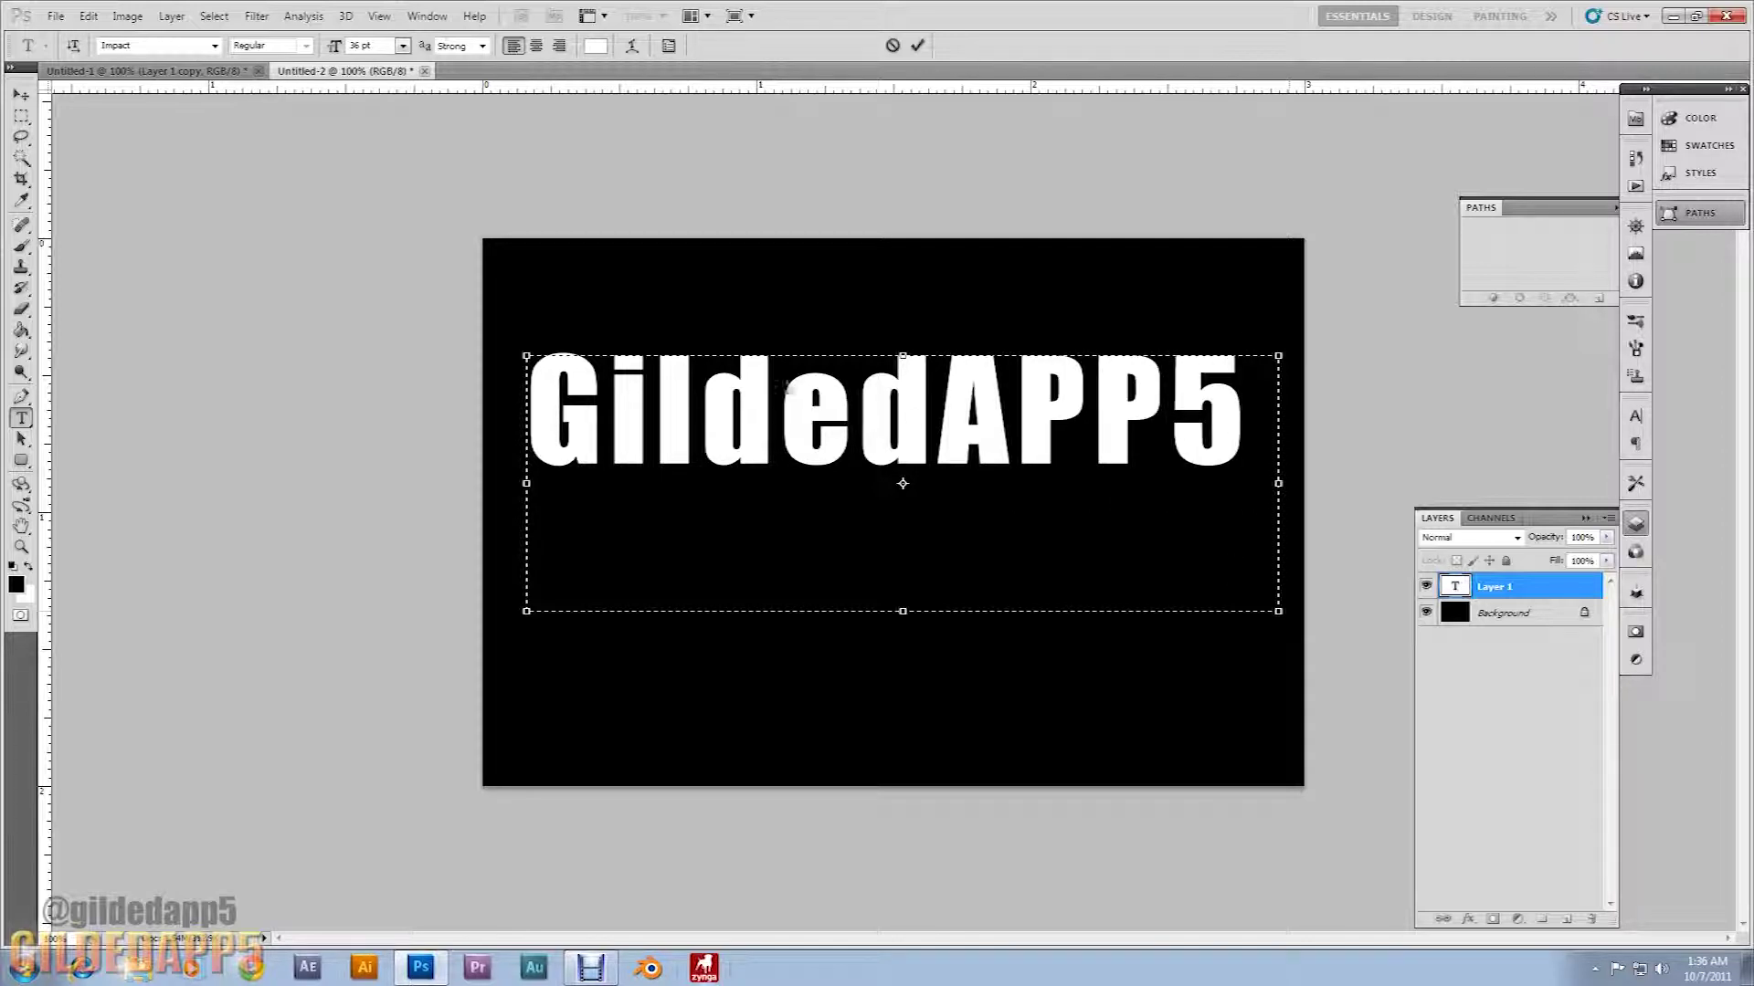
pyautogui.click(21, 94)
pyautogui.moveTo(980, 452); pyautogui.dragTo(1002, 548)
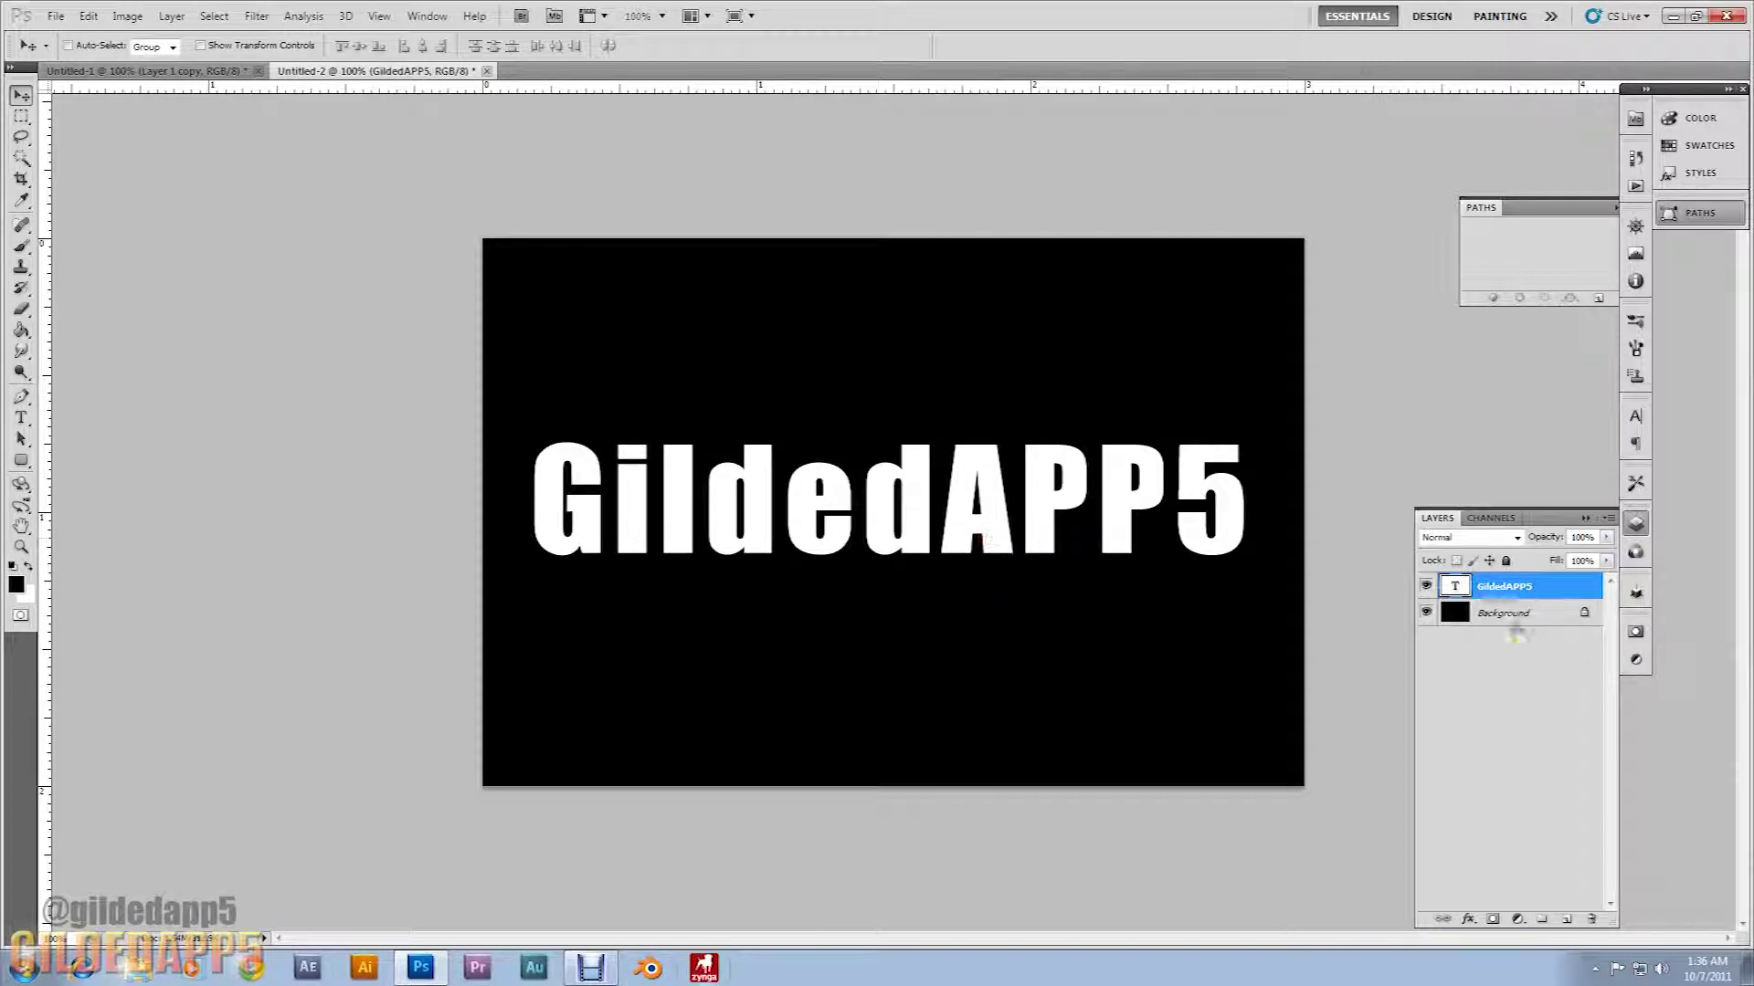
pyautogui.click(1565, 920)
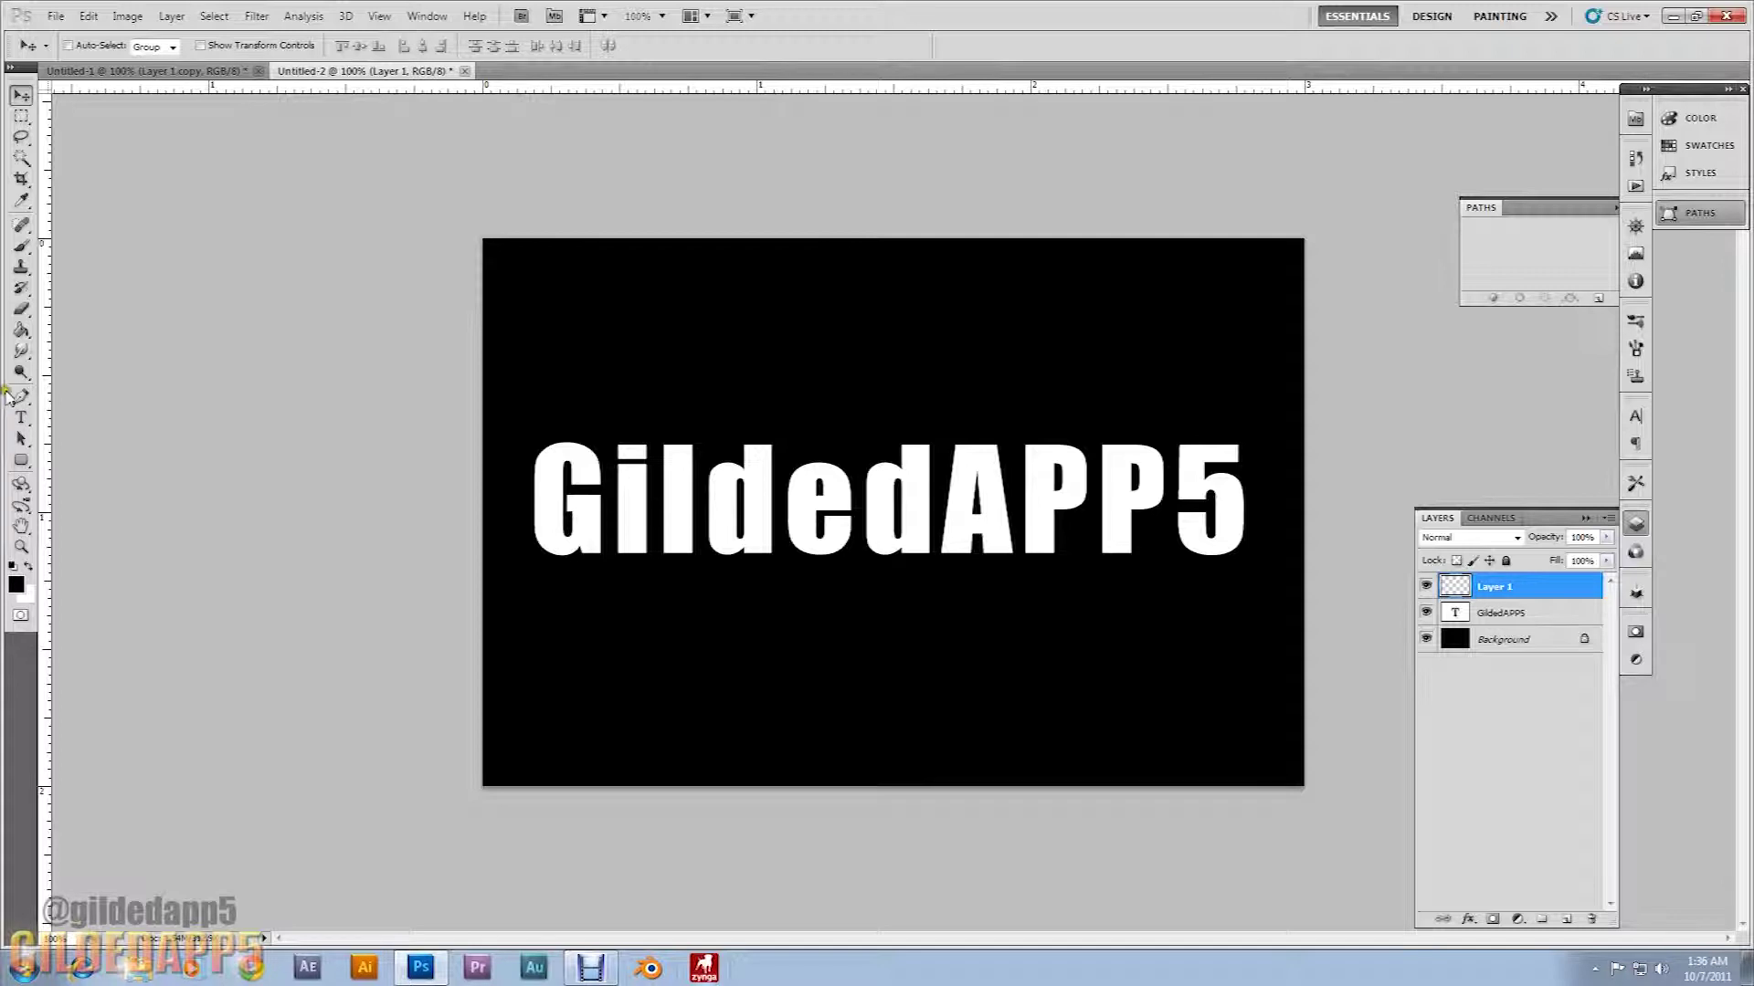
# Step: Fill Layer 1 with black and give it the RGB stripe Pattern Overlay at 25% scale
pyautogui.click(21, 331)
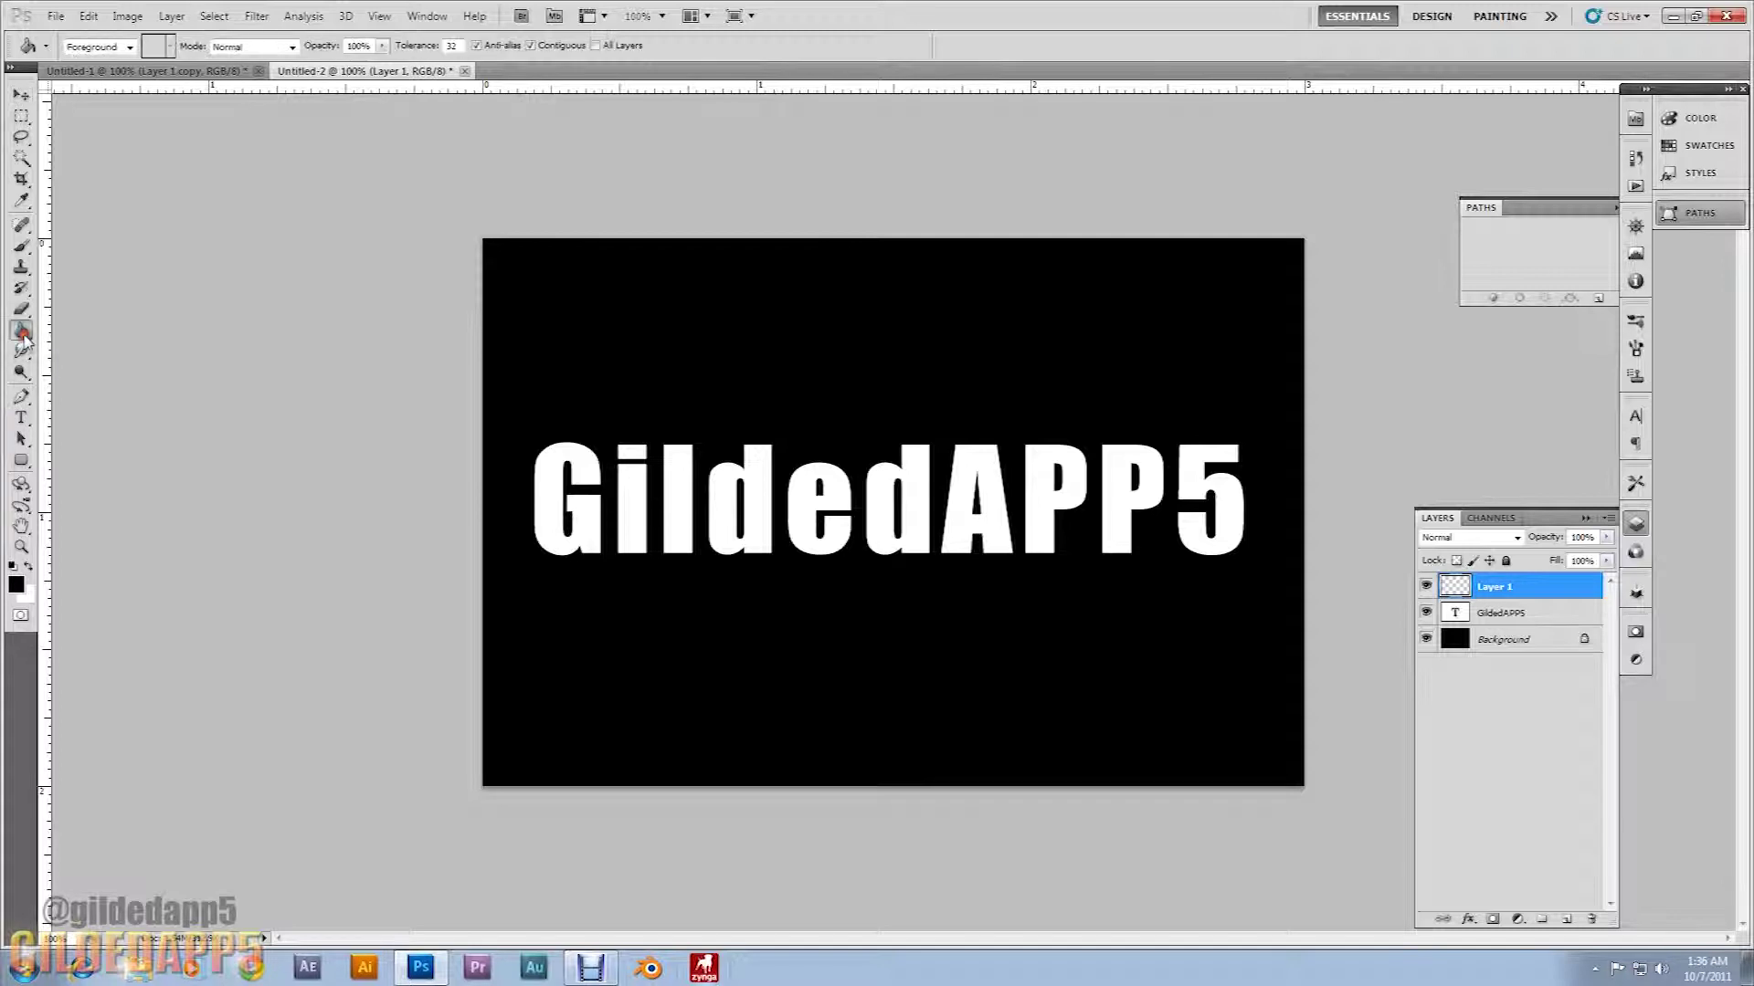
pyautogui.click(799, 531)
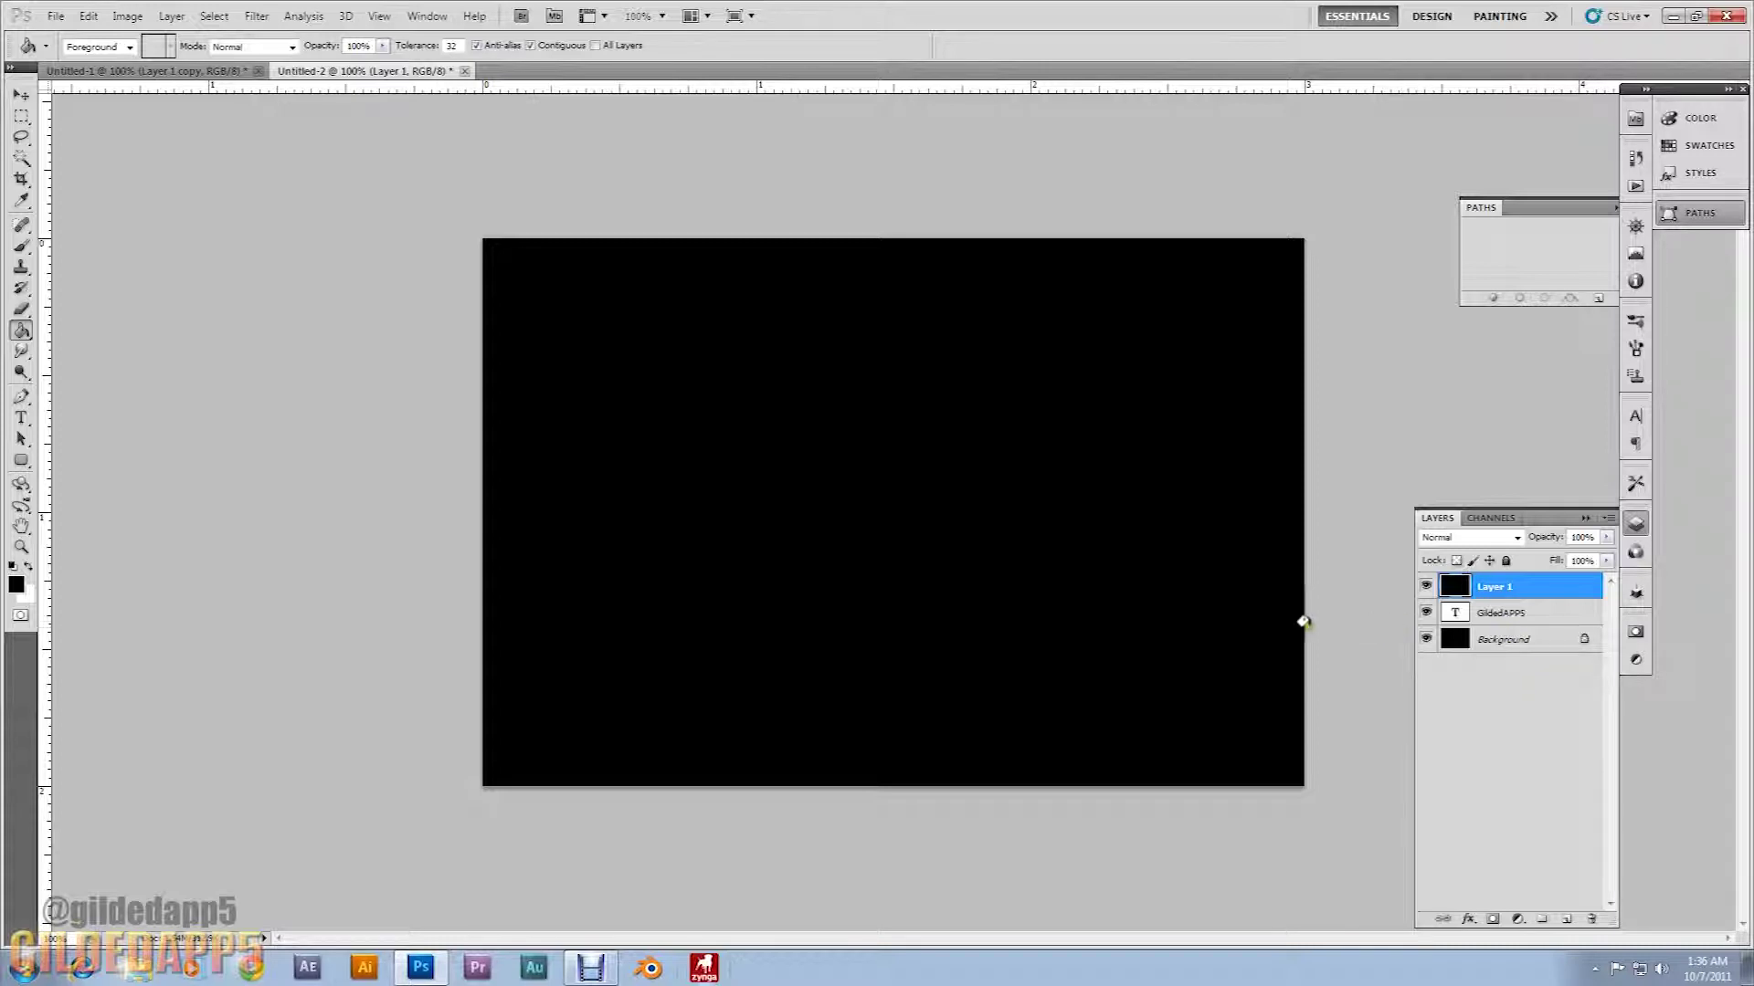
pyautogui.rightClick(1502, 592)
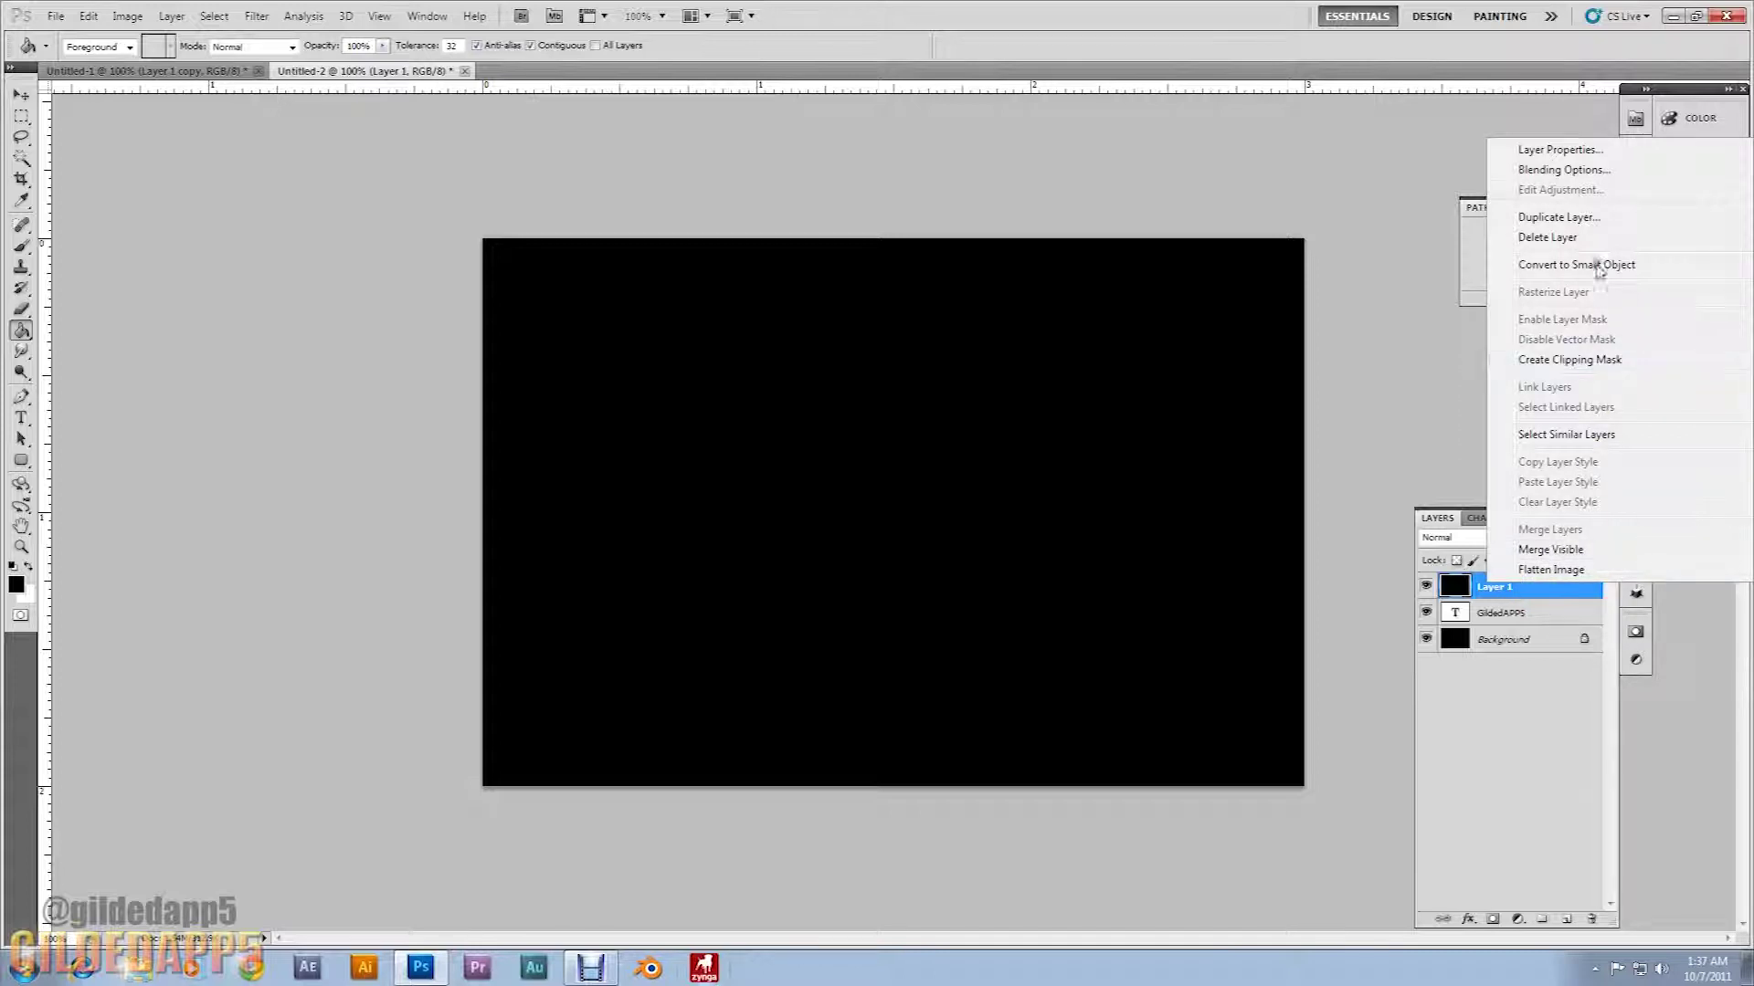
pyautogui.click(1555, 171)
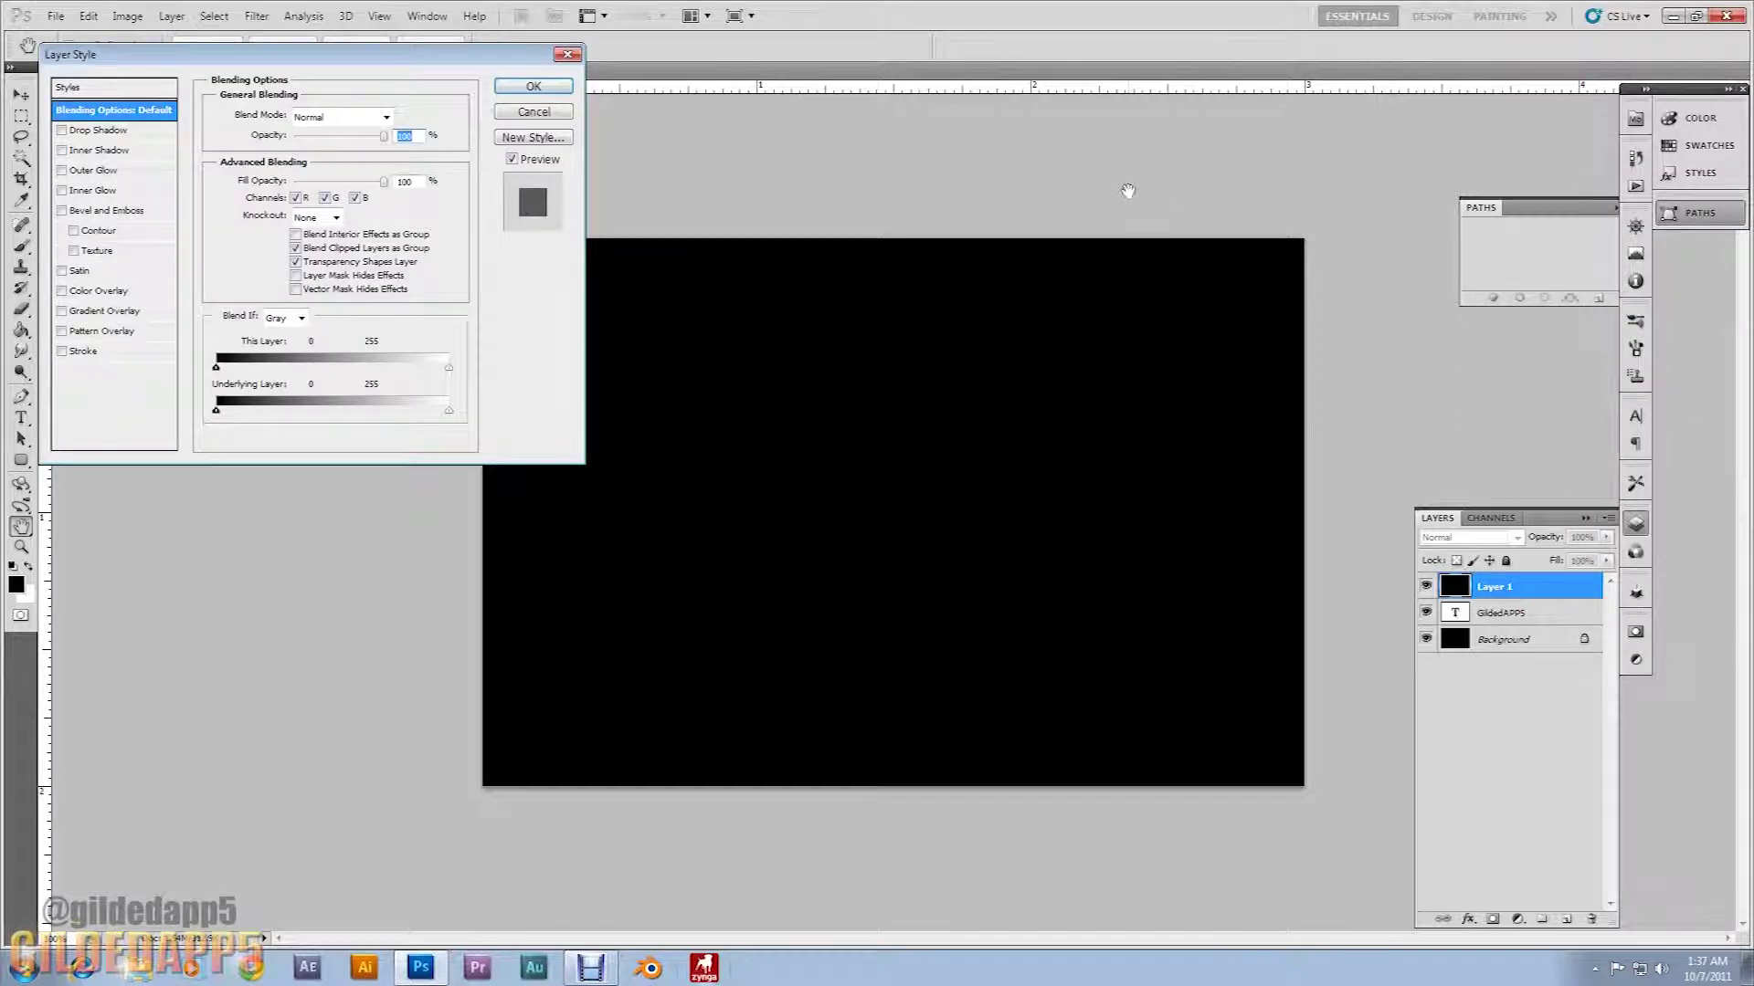
pyautogui.click(61, 332)
pyautogui.click(93, 333)
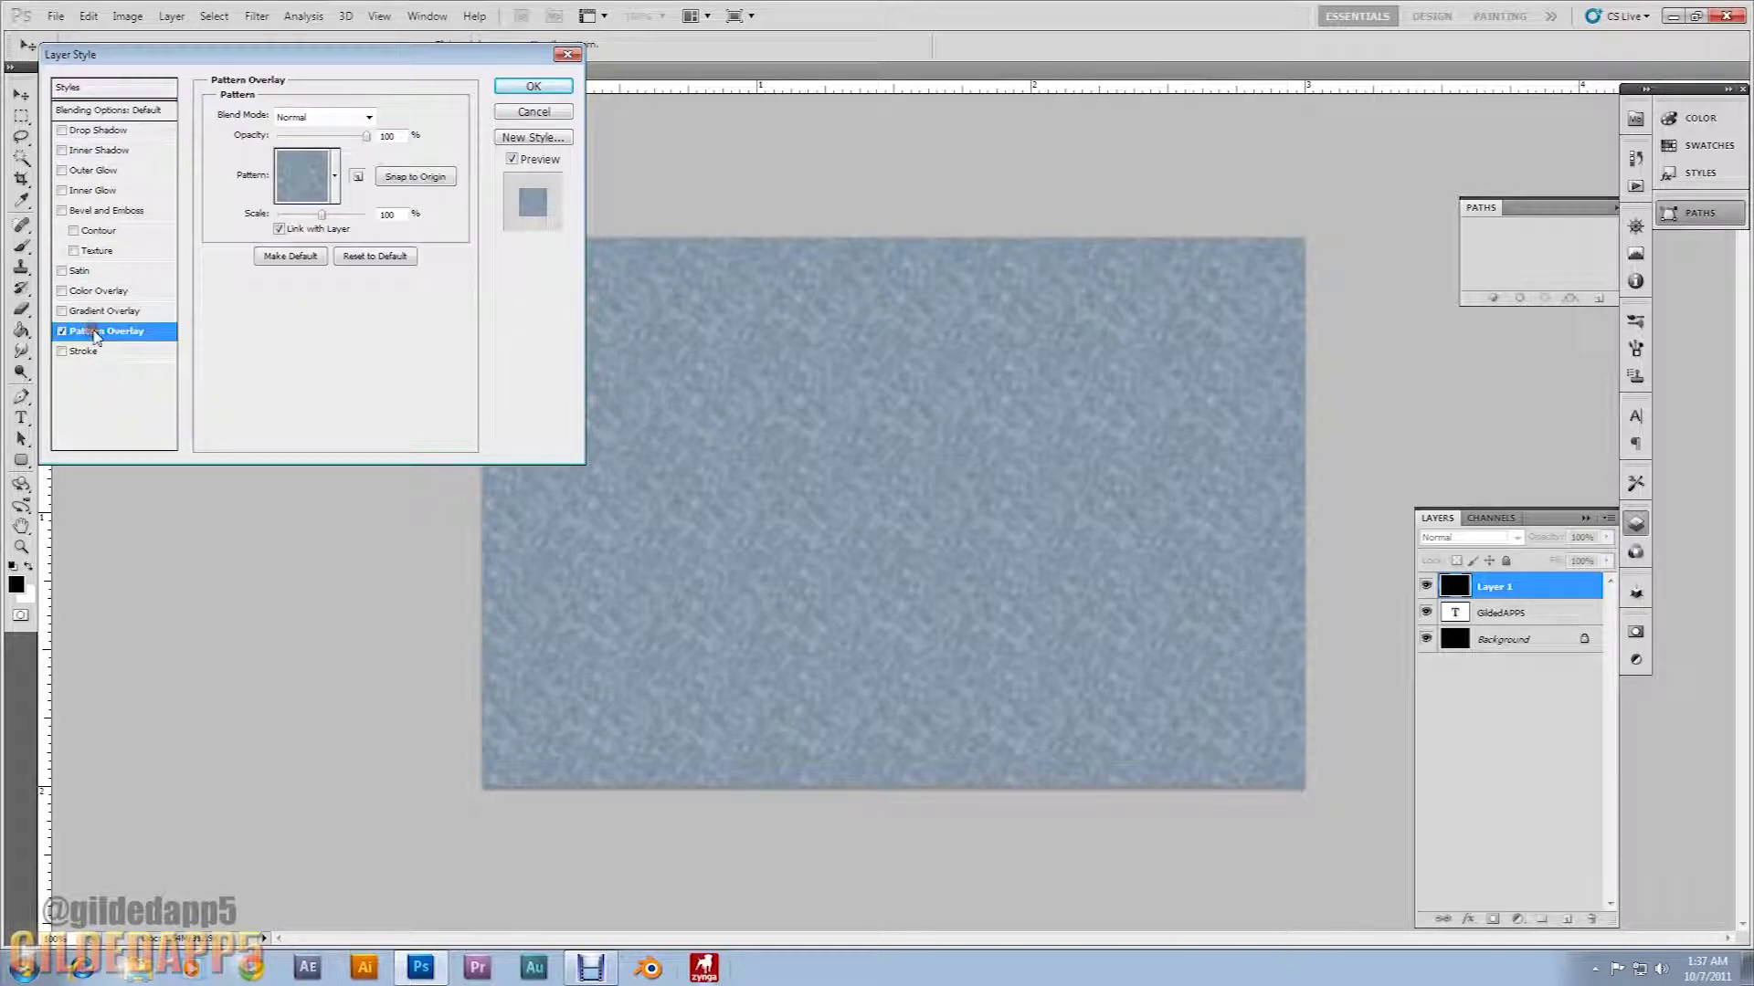
pyautogui.click(293, 179)
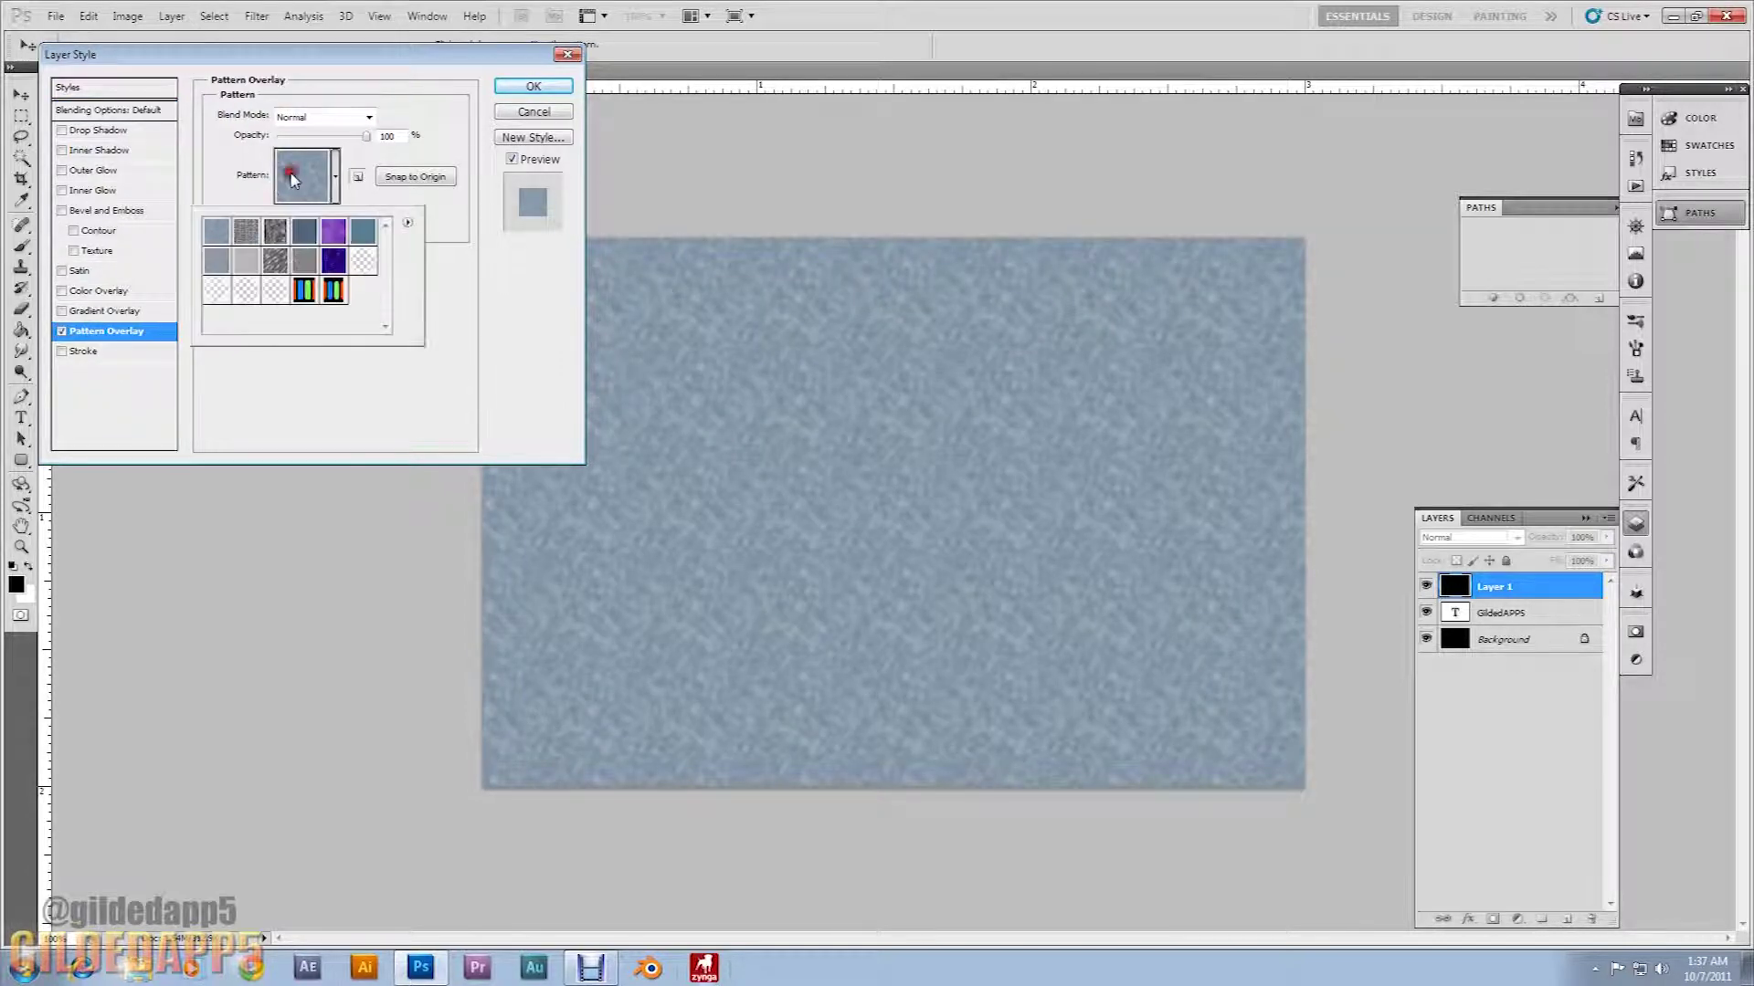
pyautogui.click(335, 293)
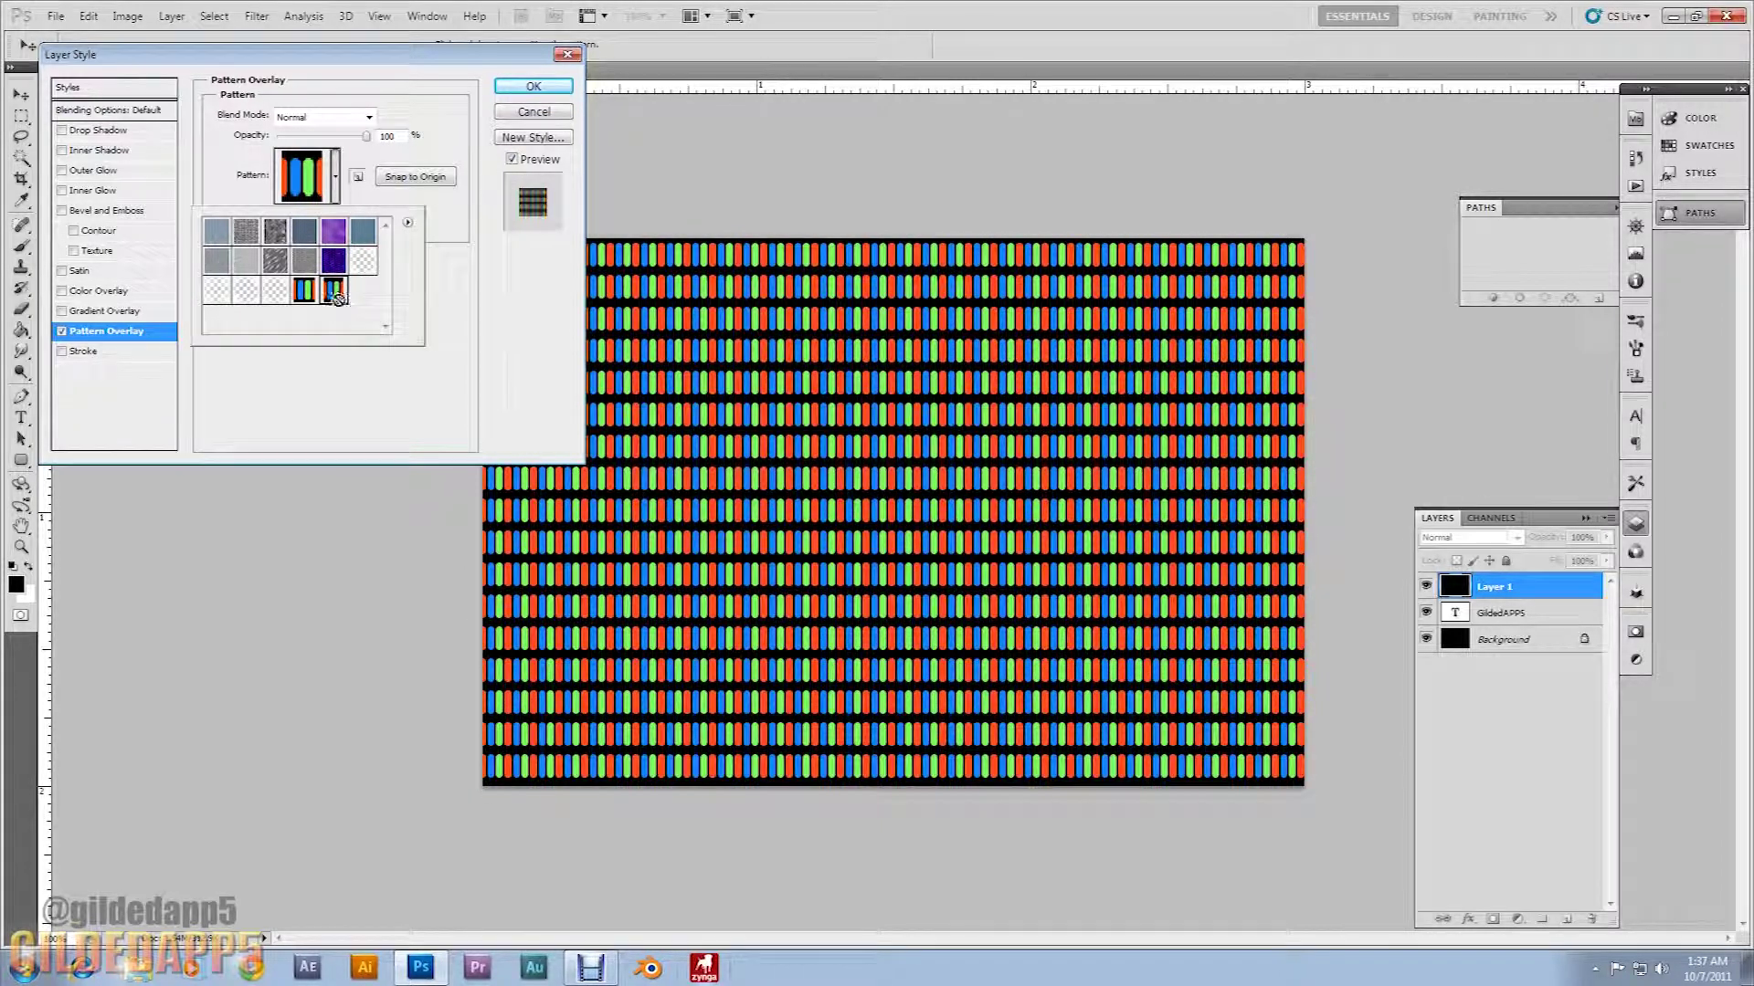
pyautogui.click(356, 352)
pyautogui.click(381, 215)
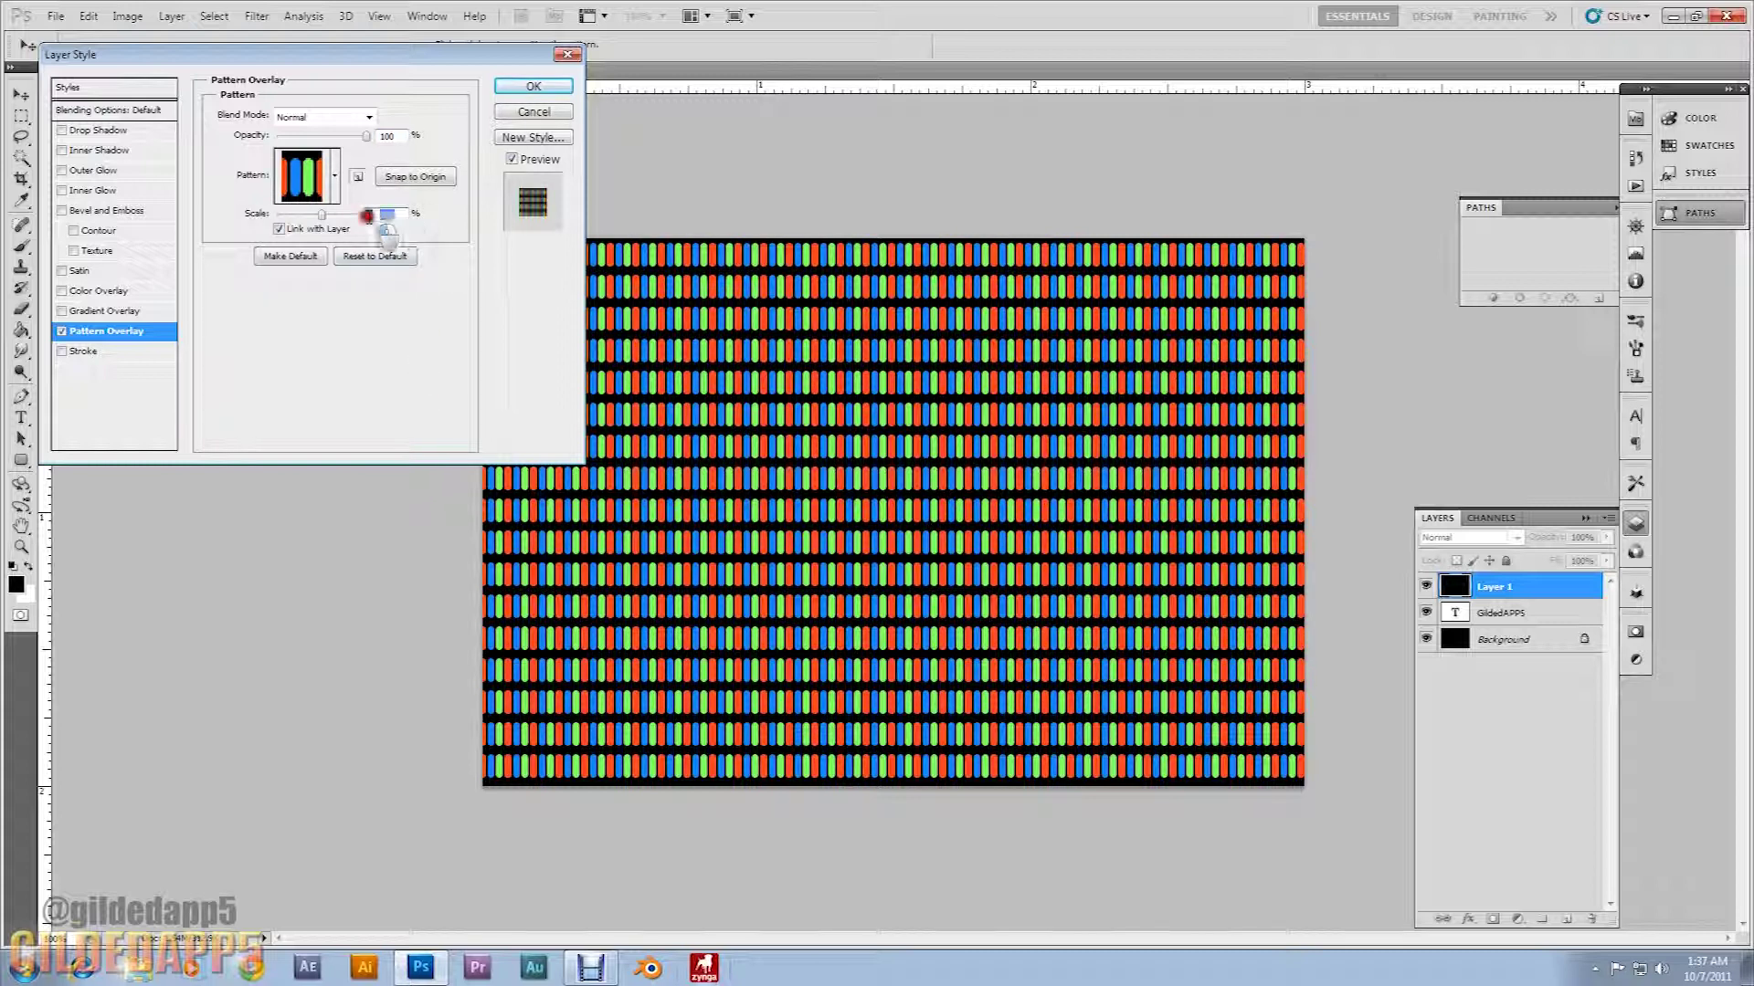
pyautogui.write('25')
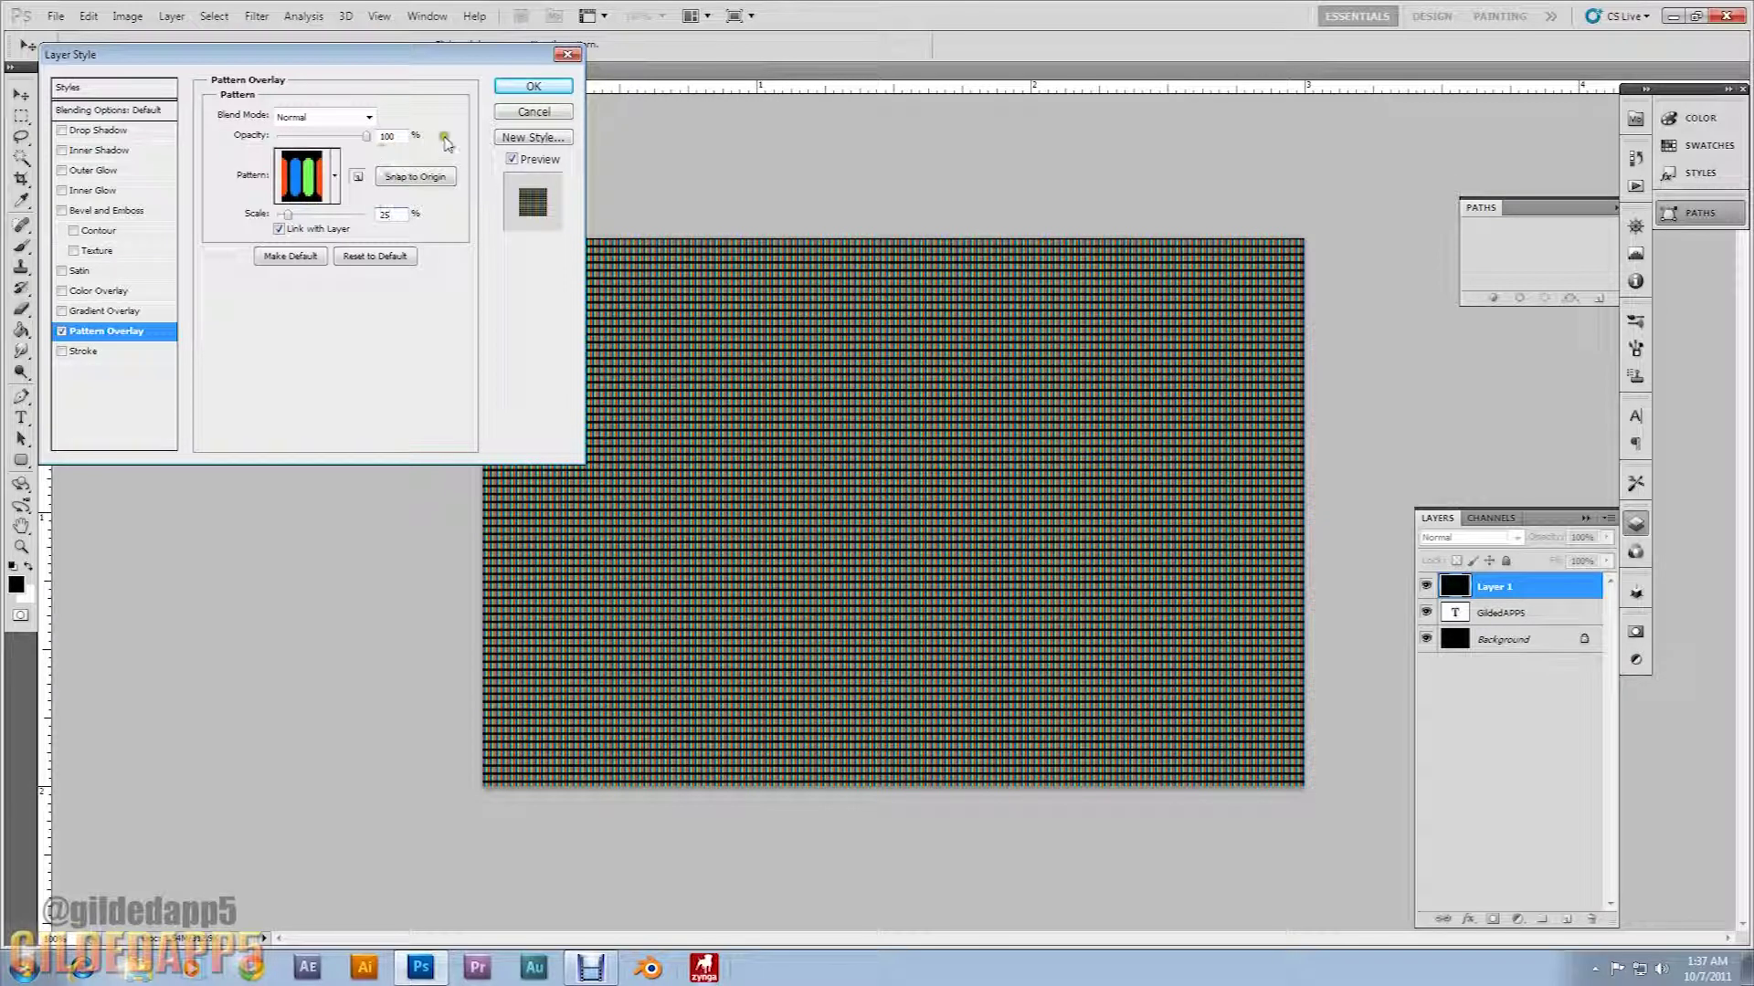
pyautogui.click(526, 87)
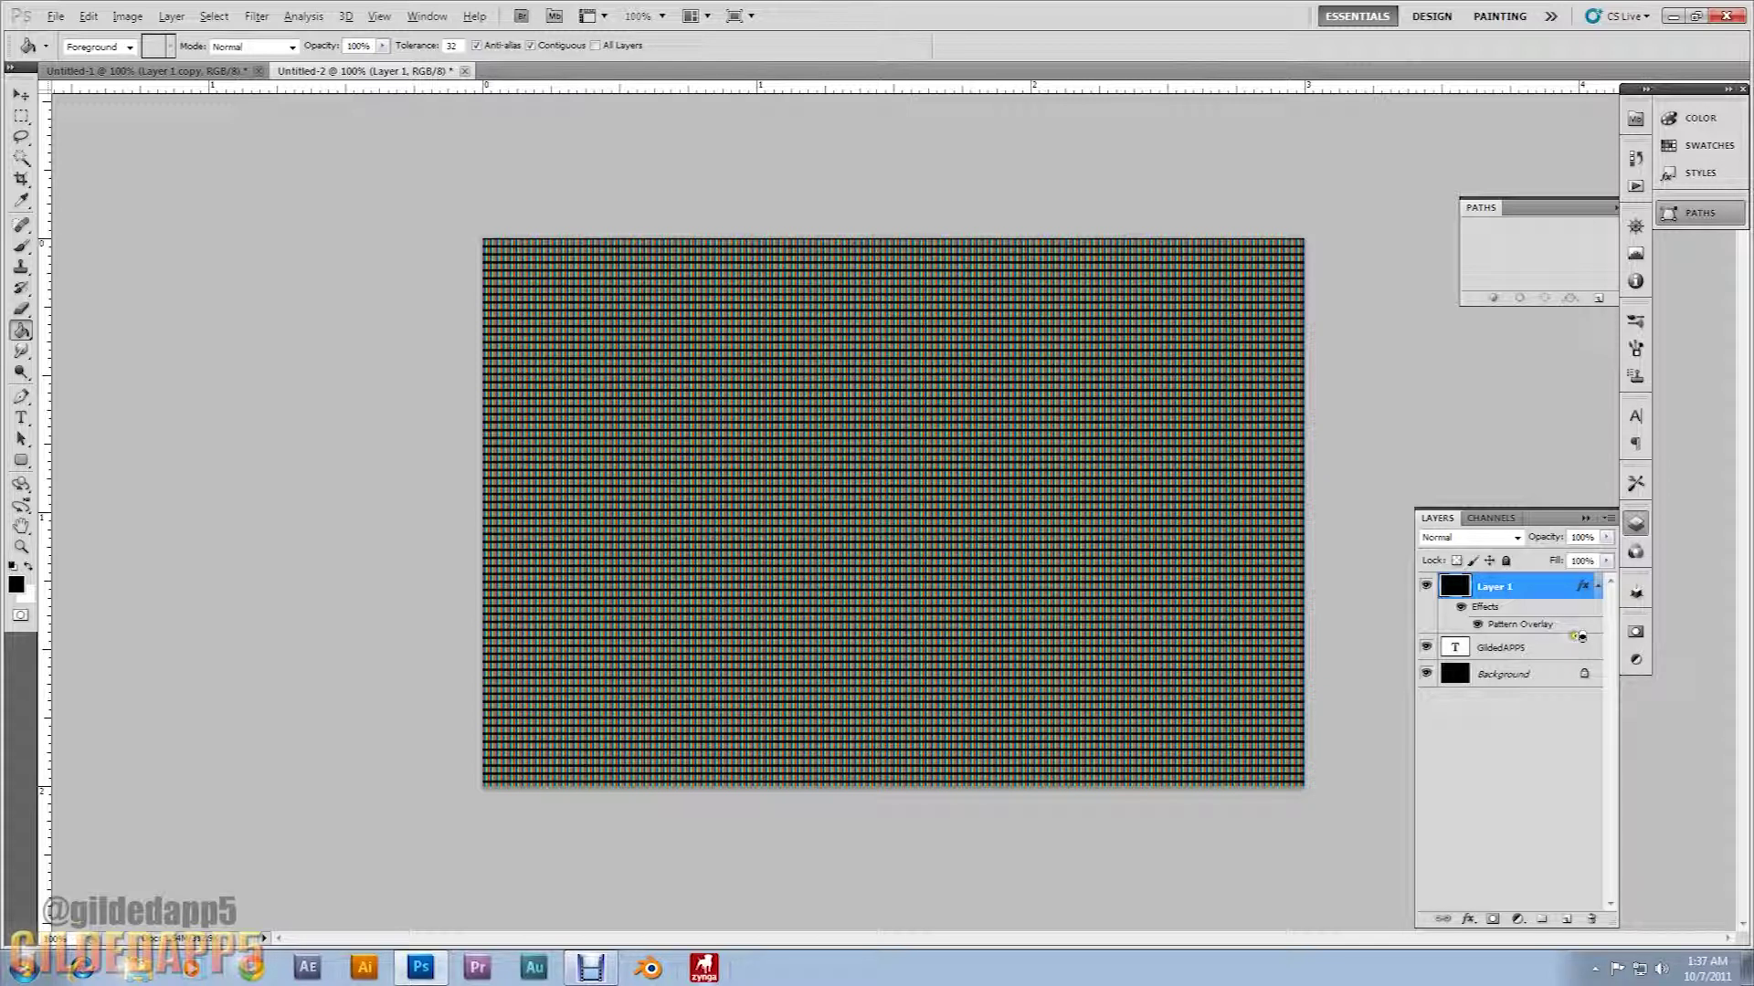
# Step: Clip Layer 1 to the GildedAPP5 text layer, then select both layers together
pyautogui.moveTo(1568, 640); pyautogui.dragTo(1553, 636)
pyautogui.moveTo(1567, 631); pyautogui.dragTo(1579, 633)
pyautogui.keyDown('alt'); pyautogui.click(1579, 632); pyautogui.keyUp('alt')
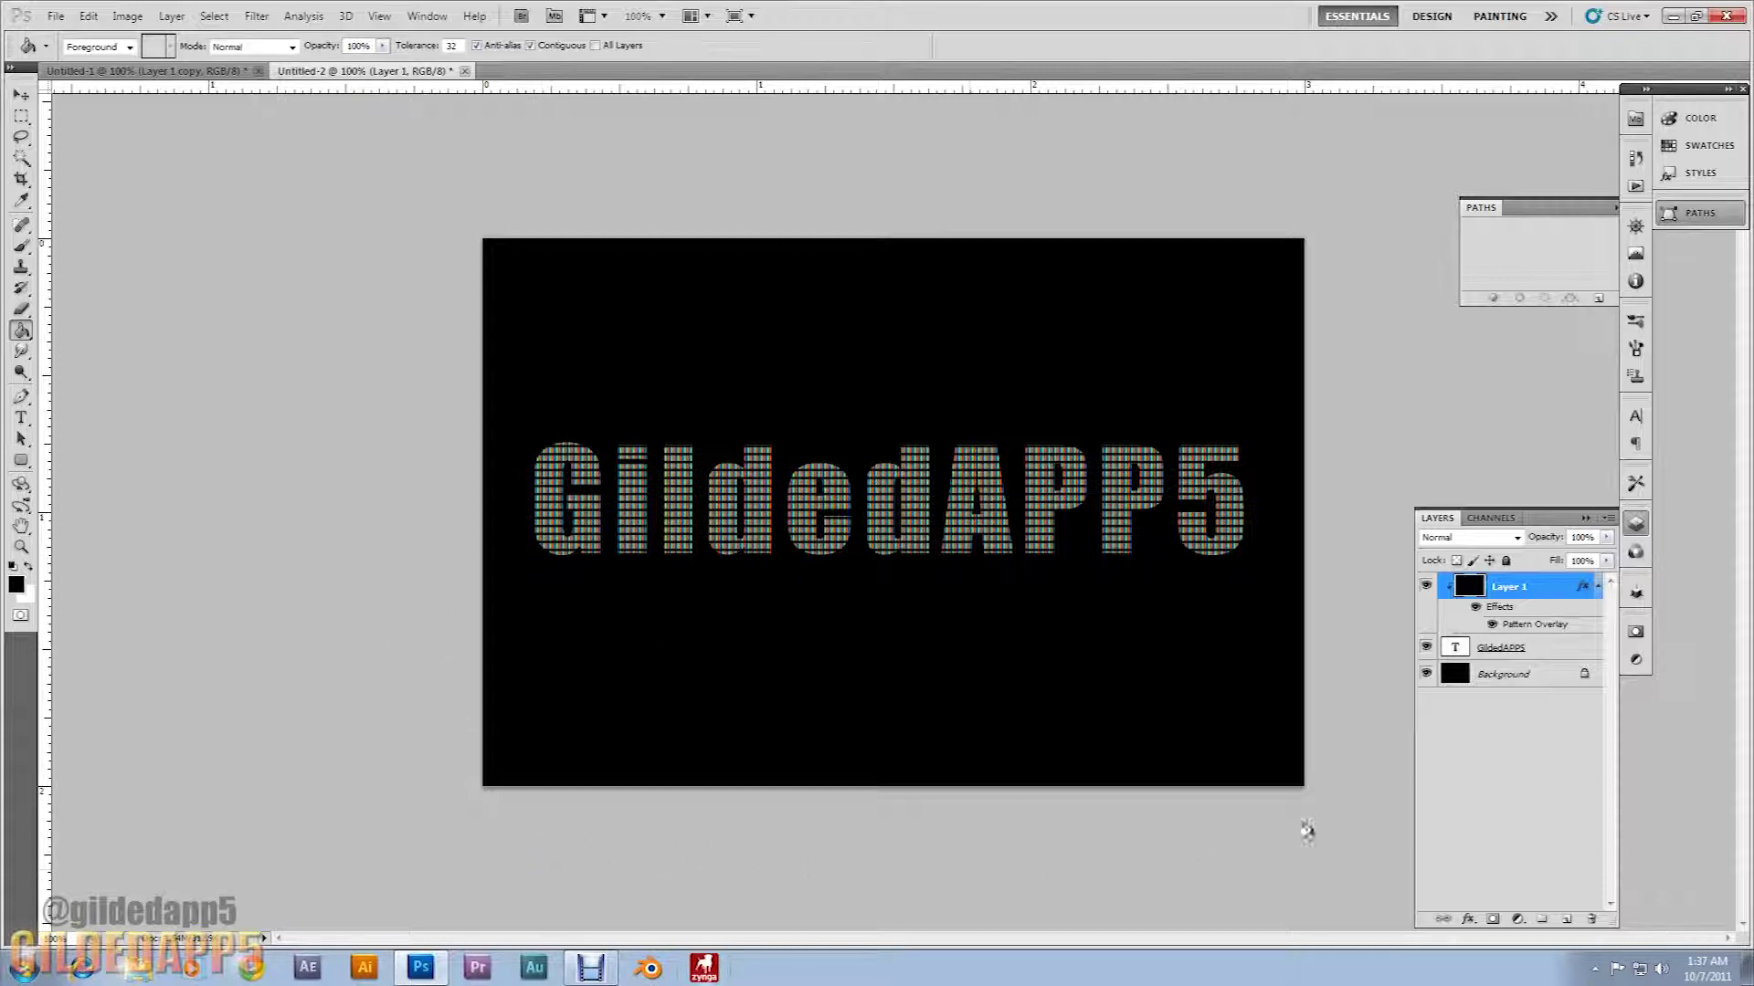
pyautogui.keyDown('ctrl'); pyautogui.click(1557, 650); pyautogui.keyUp('ctrl')
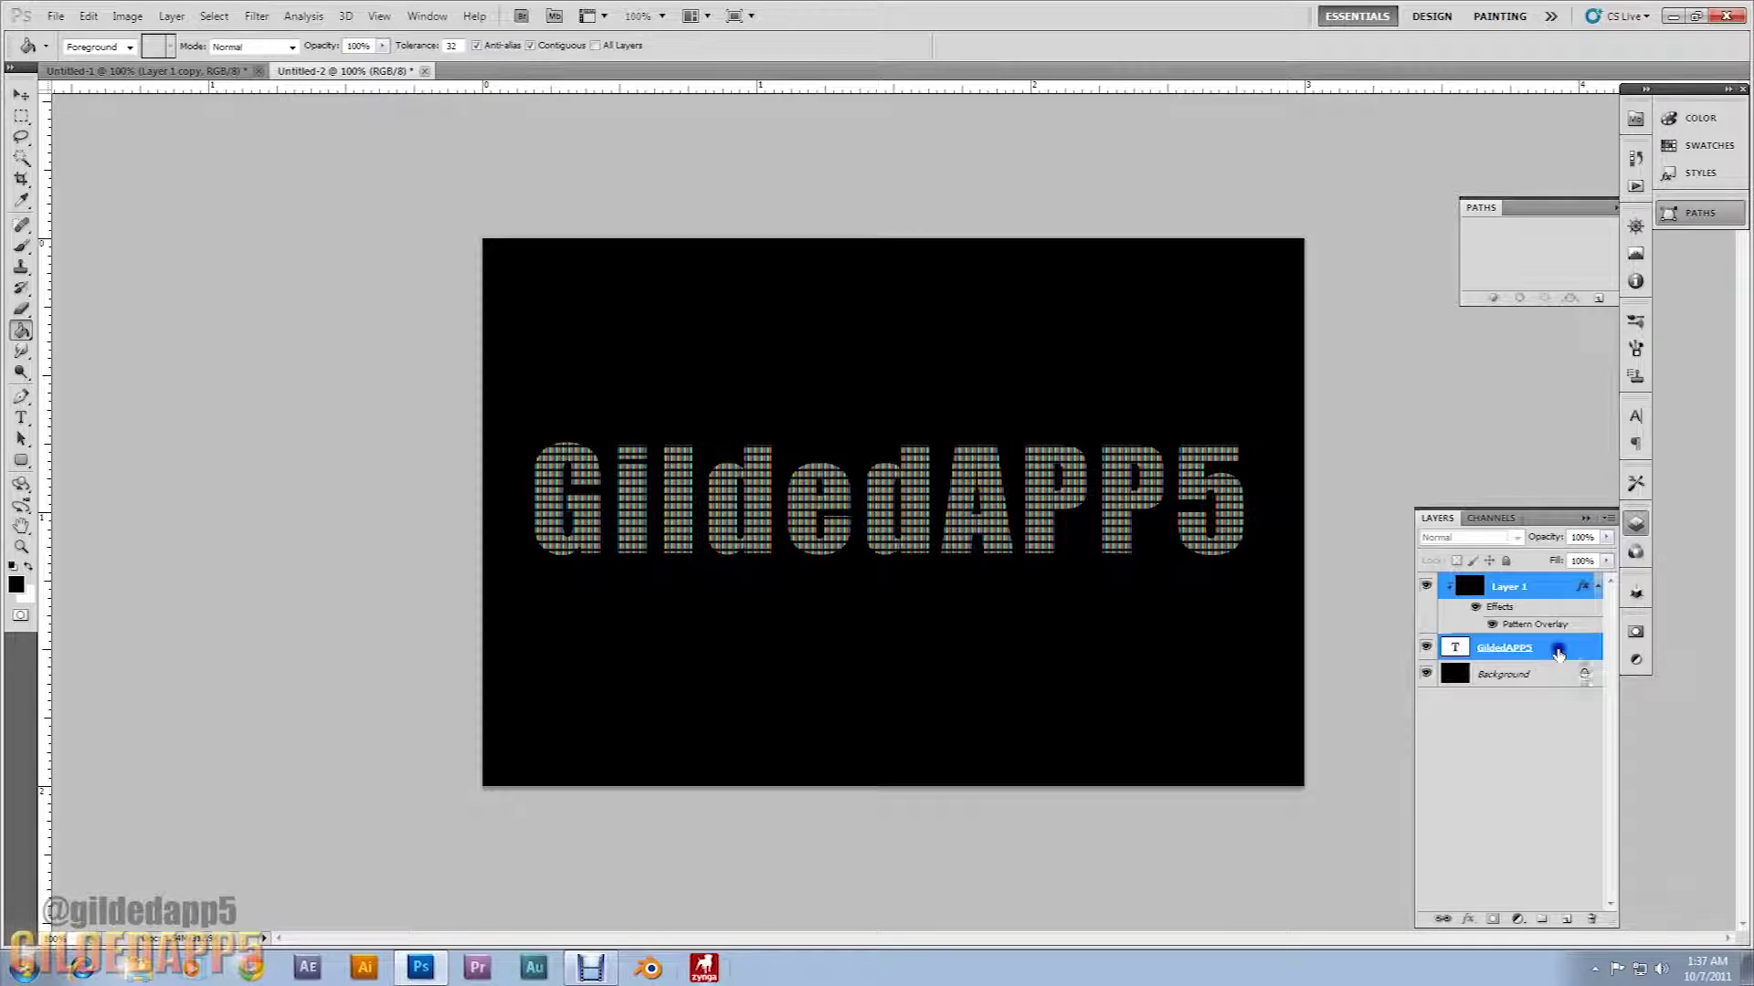
# Step: Convert the text and pattern layers into a smart object named 'blu'
pyautogui.rightClick(1557, 654)
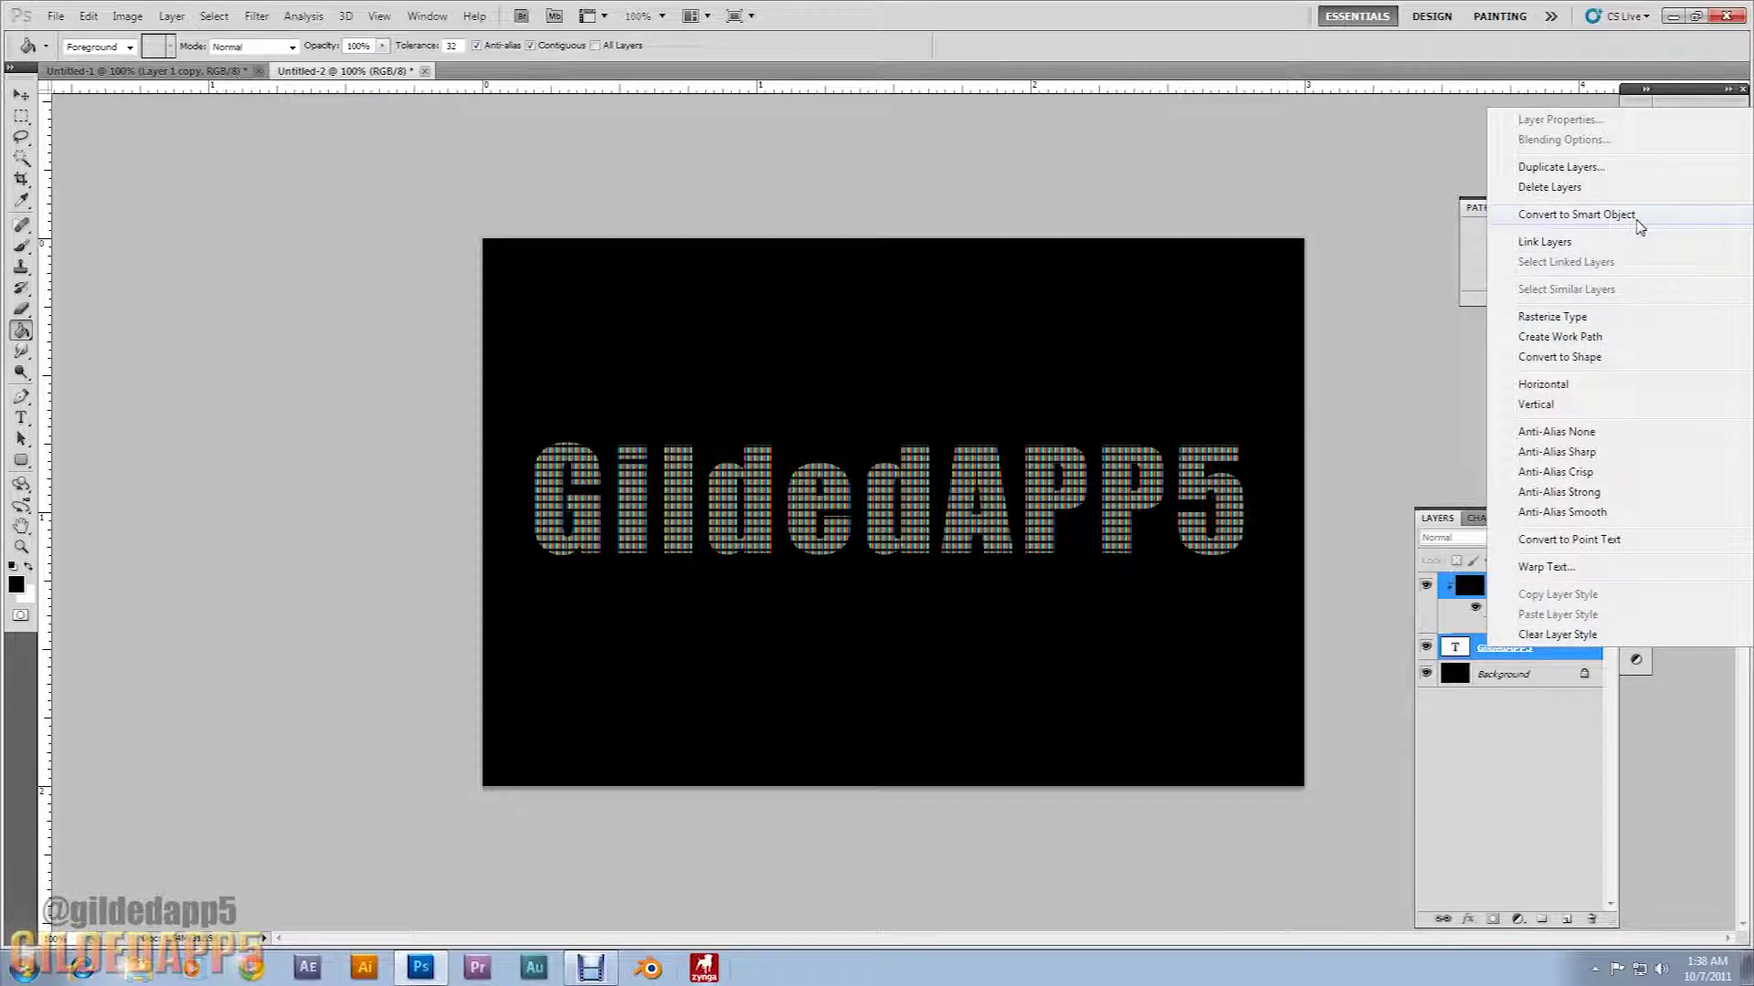
pyautogui.click(1575, 215)
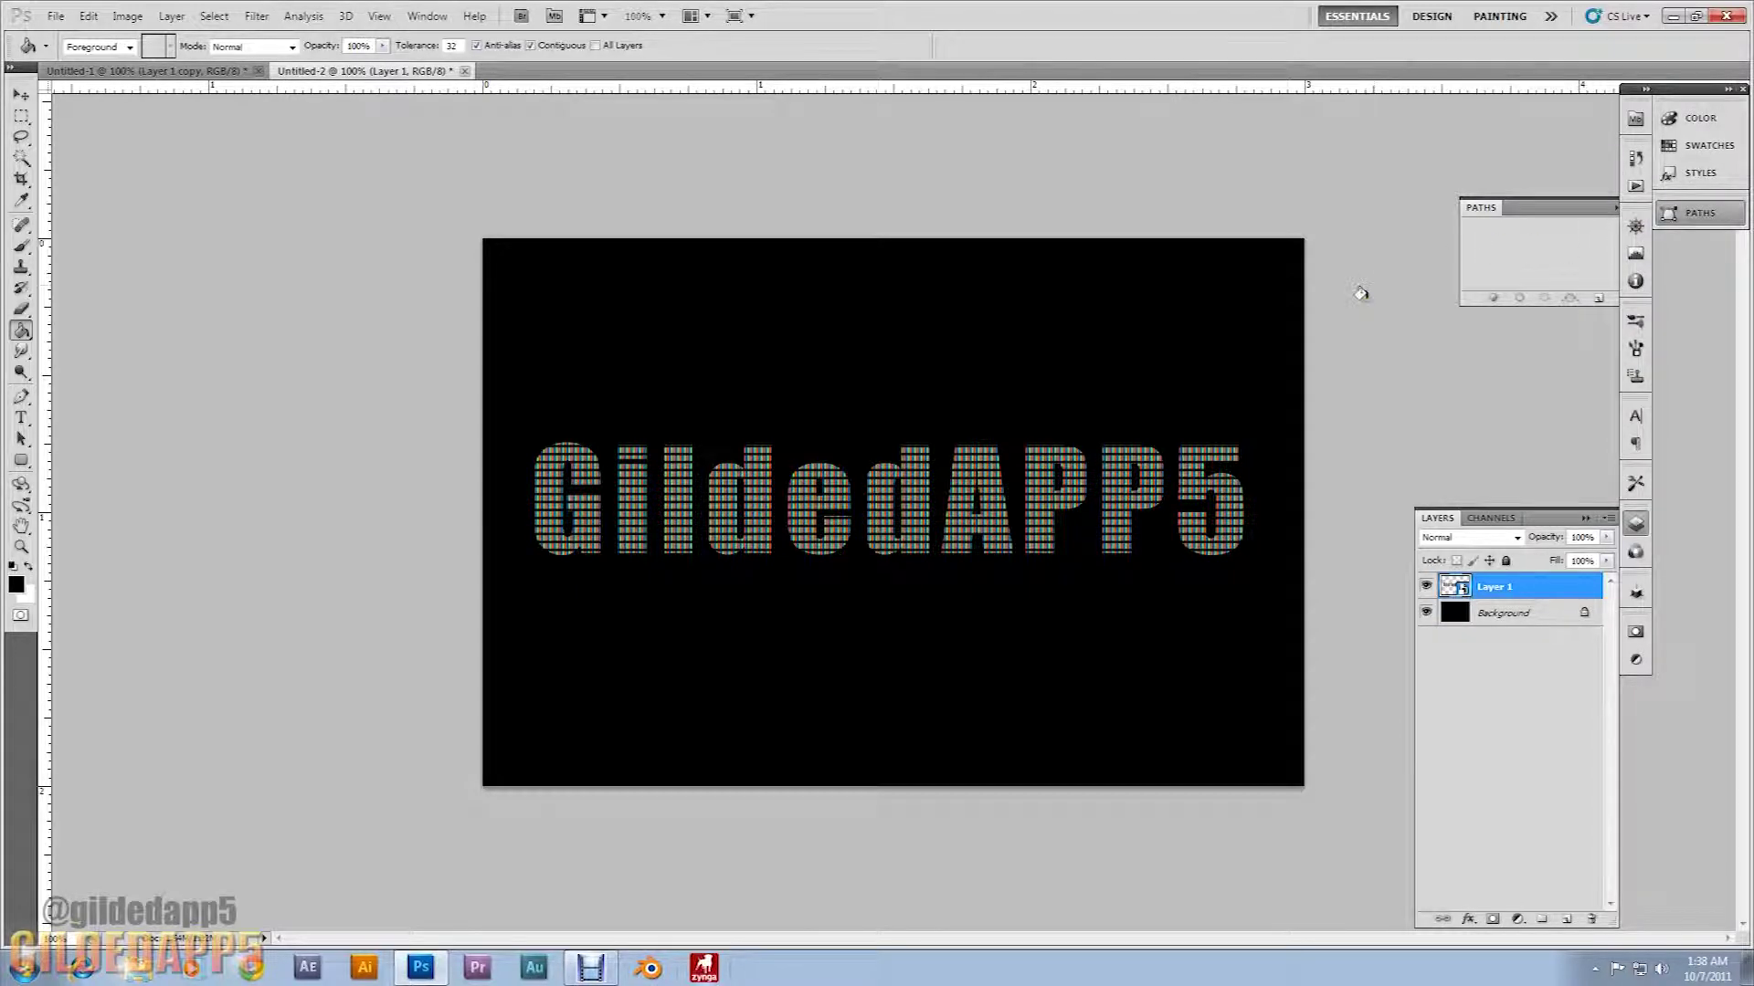
pyautogui.doubleClick(1511, 590)
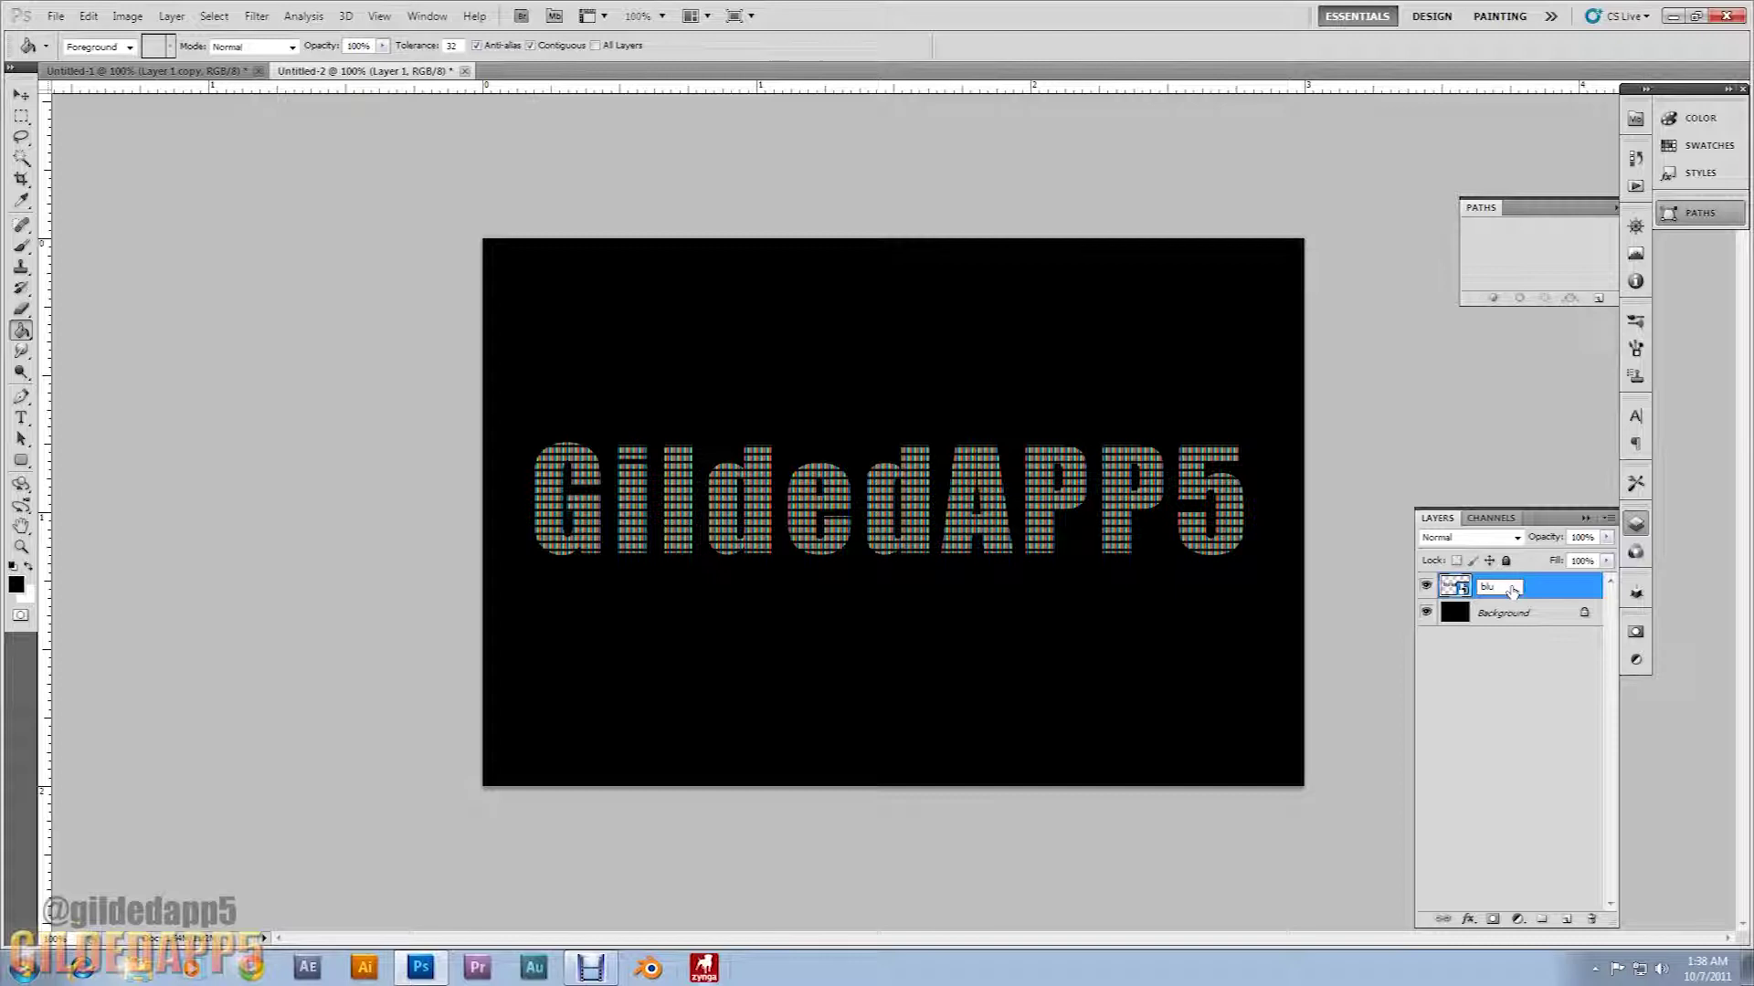
pyautogui.click(1497, 656)
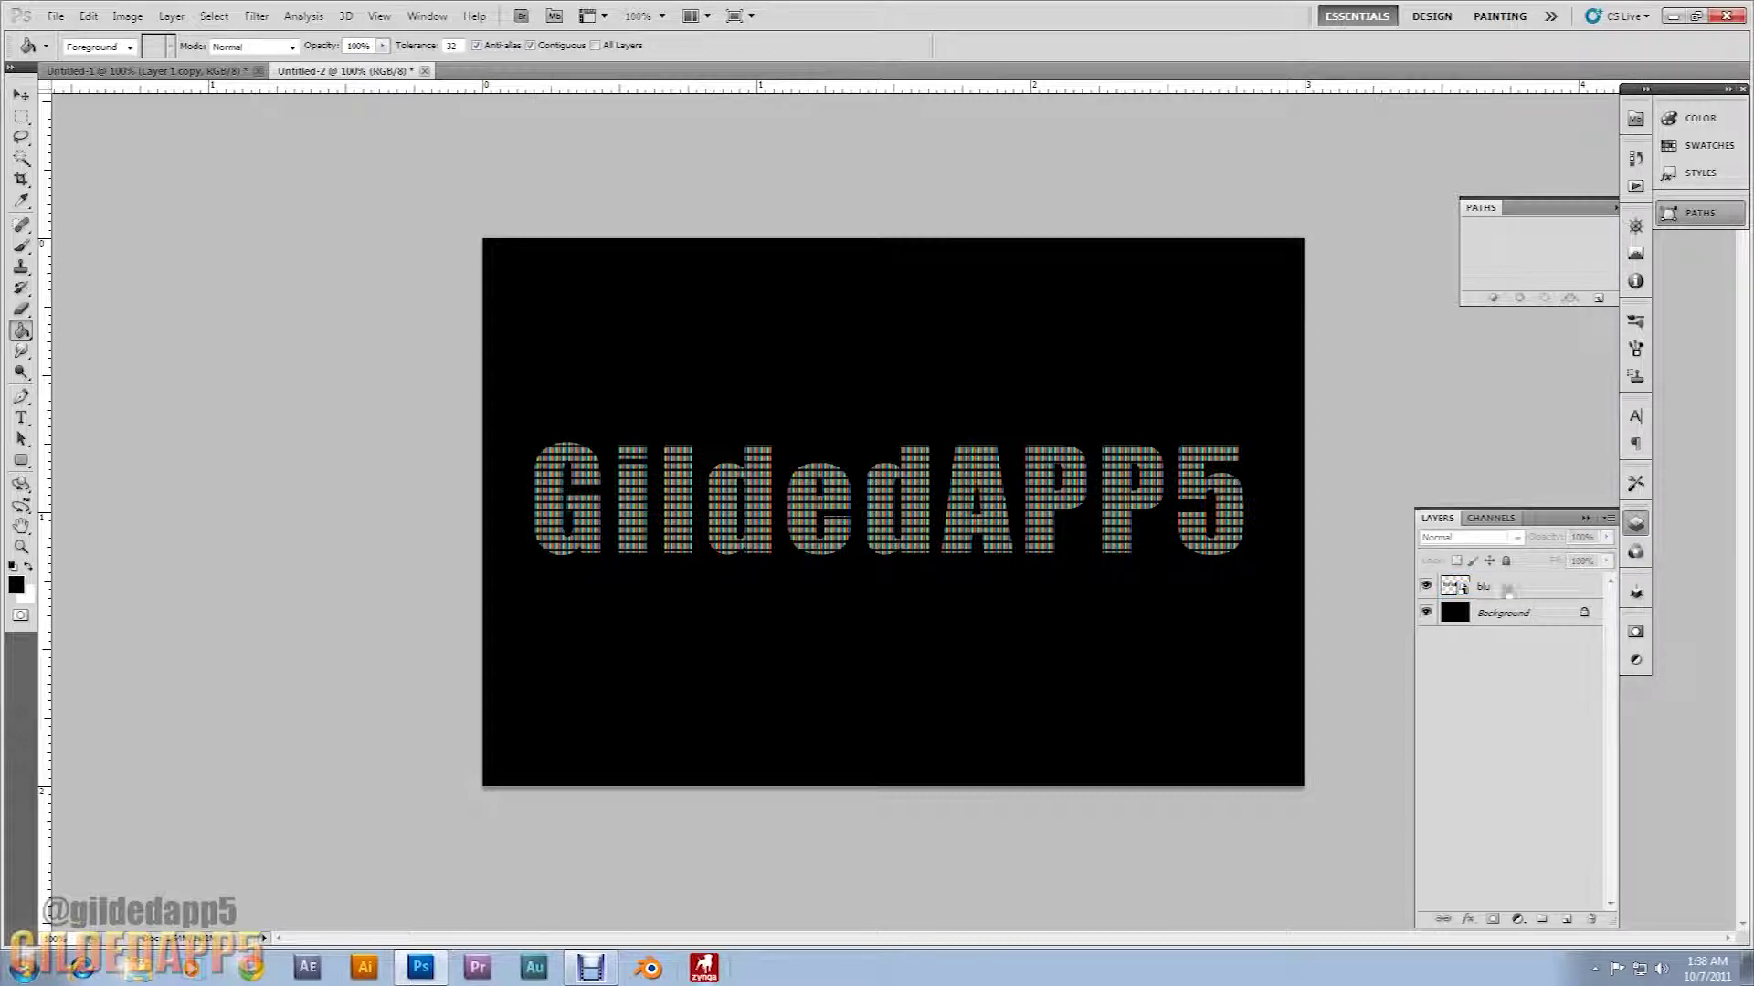
# Step: Duplicate the blu layer, name the copy 'text', and reopen the lower layer's name
pyautogui.click(1507, 592)
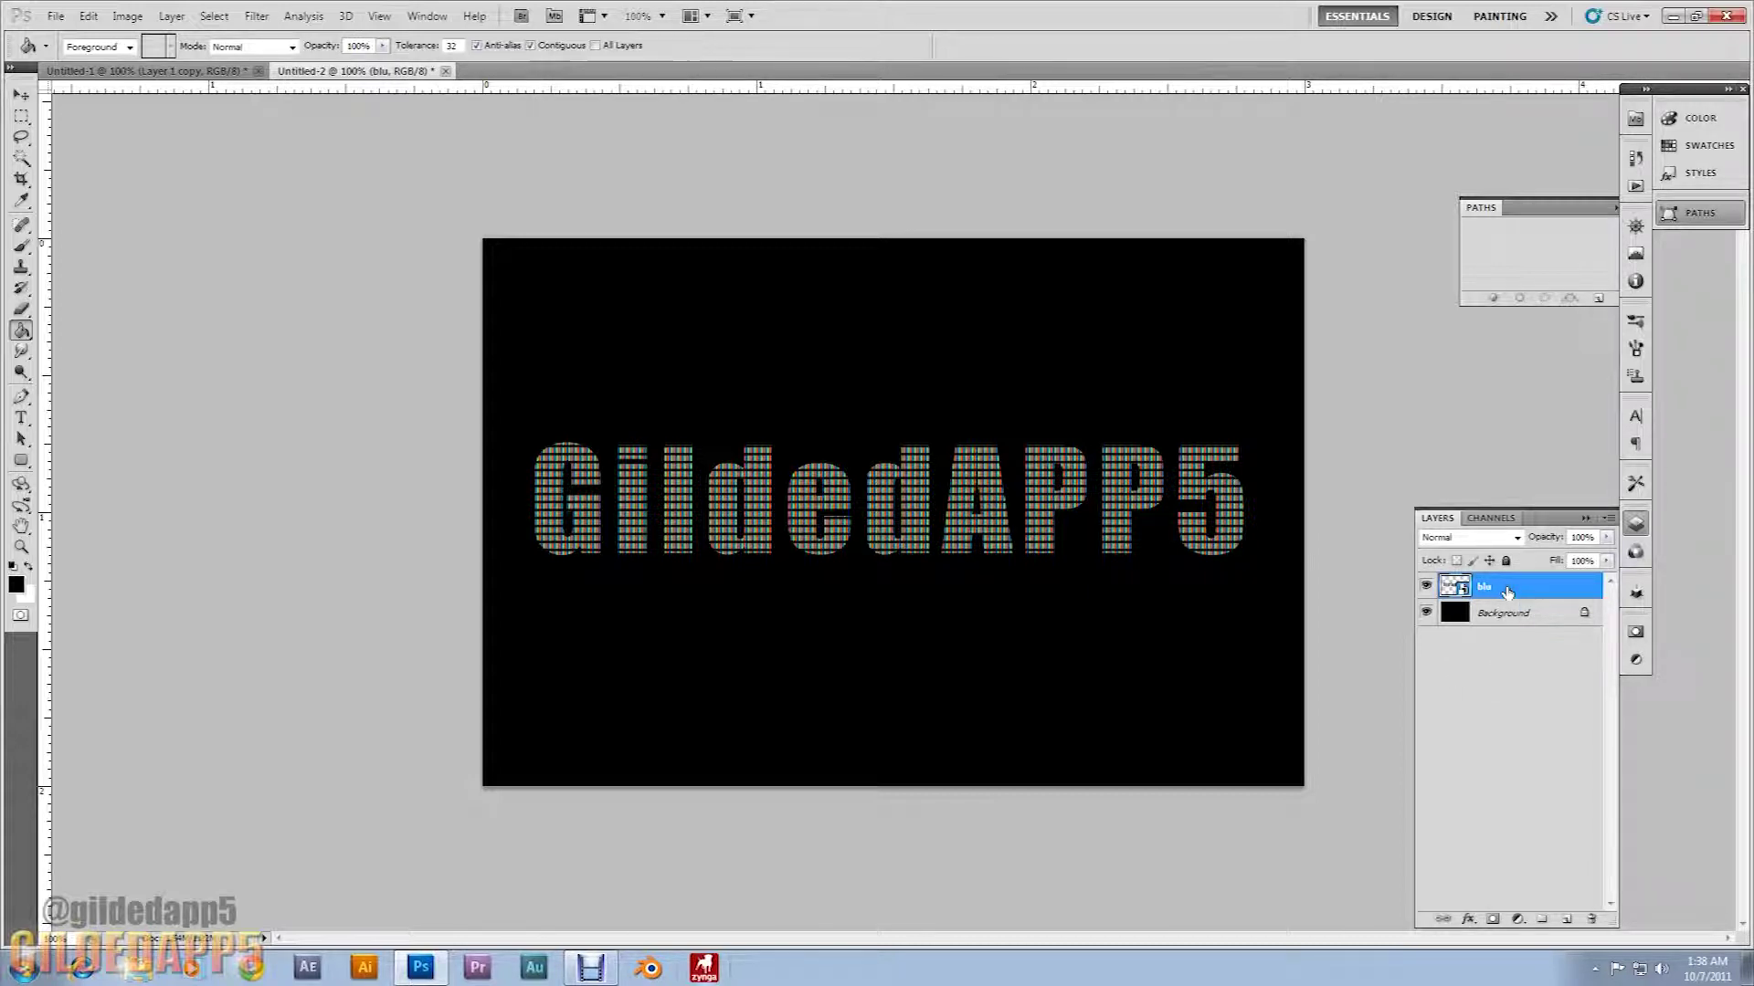
pyautogui.hotkey('ctrl', 'j')
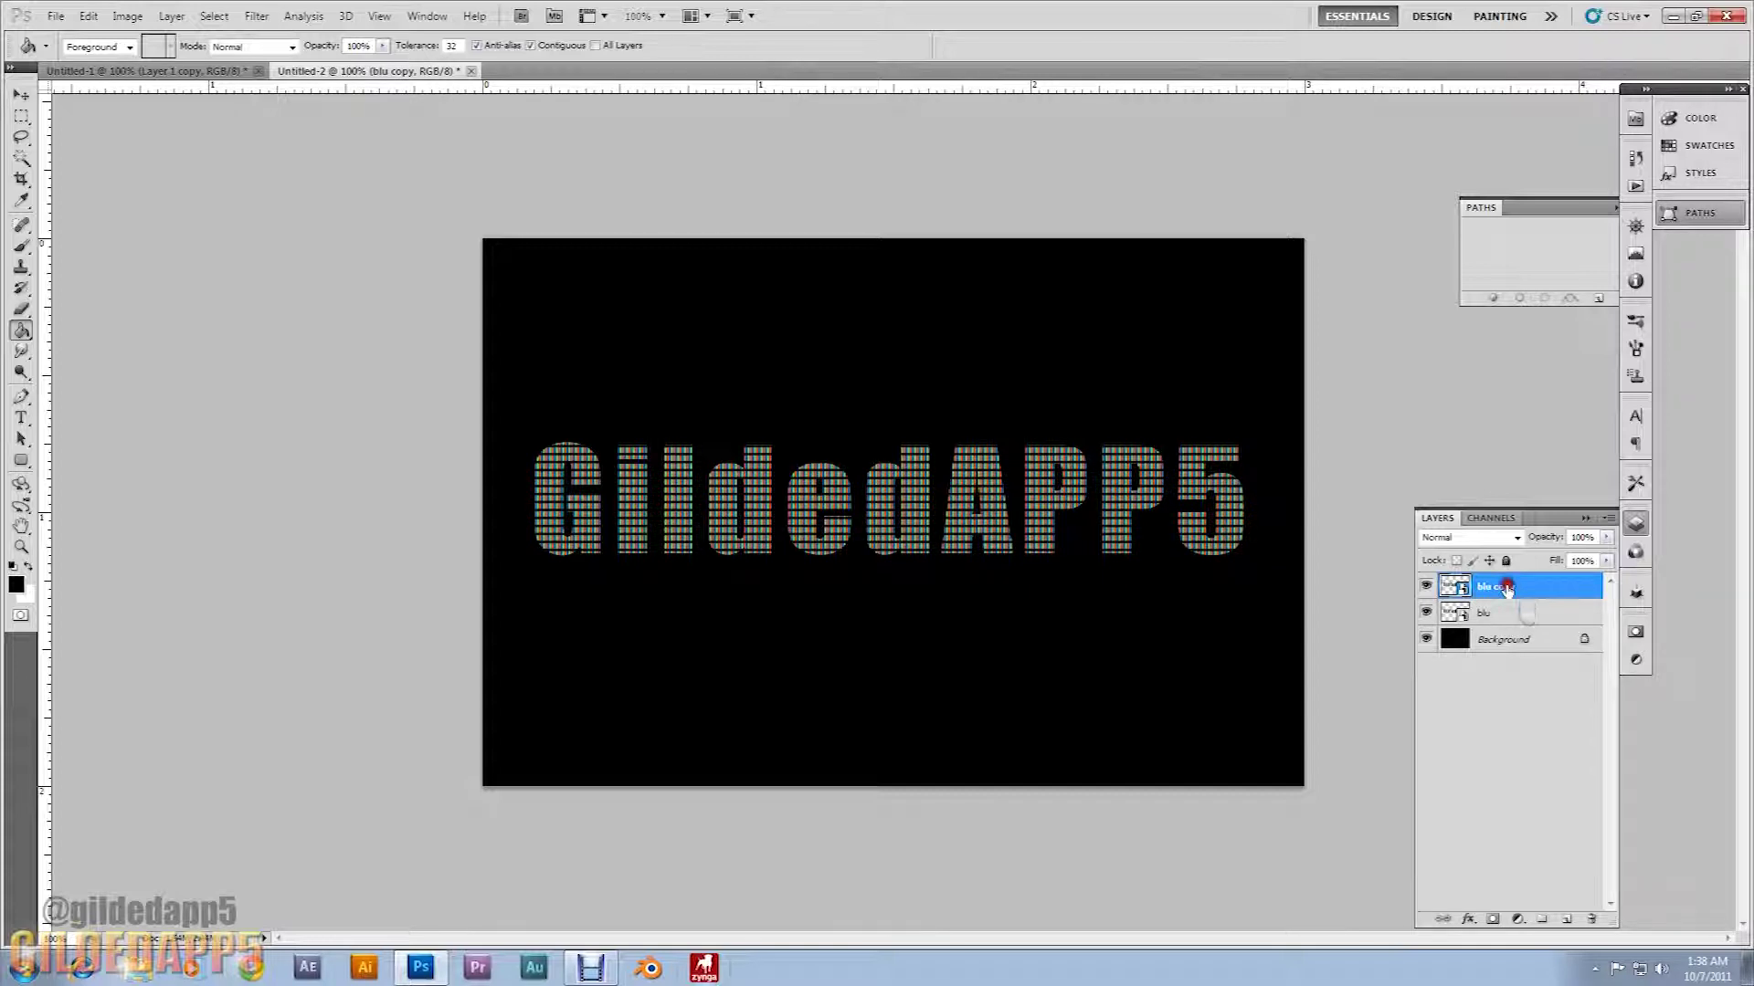
pyautogui.doubleClick(1505, 587)
pyautogui.click(1499, 685)
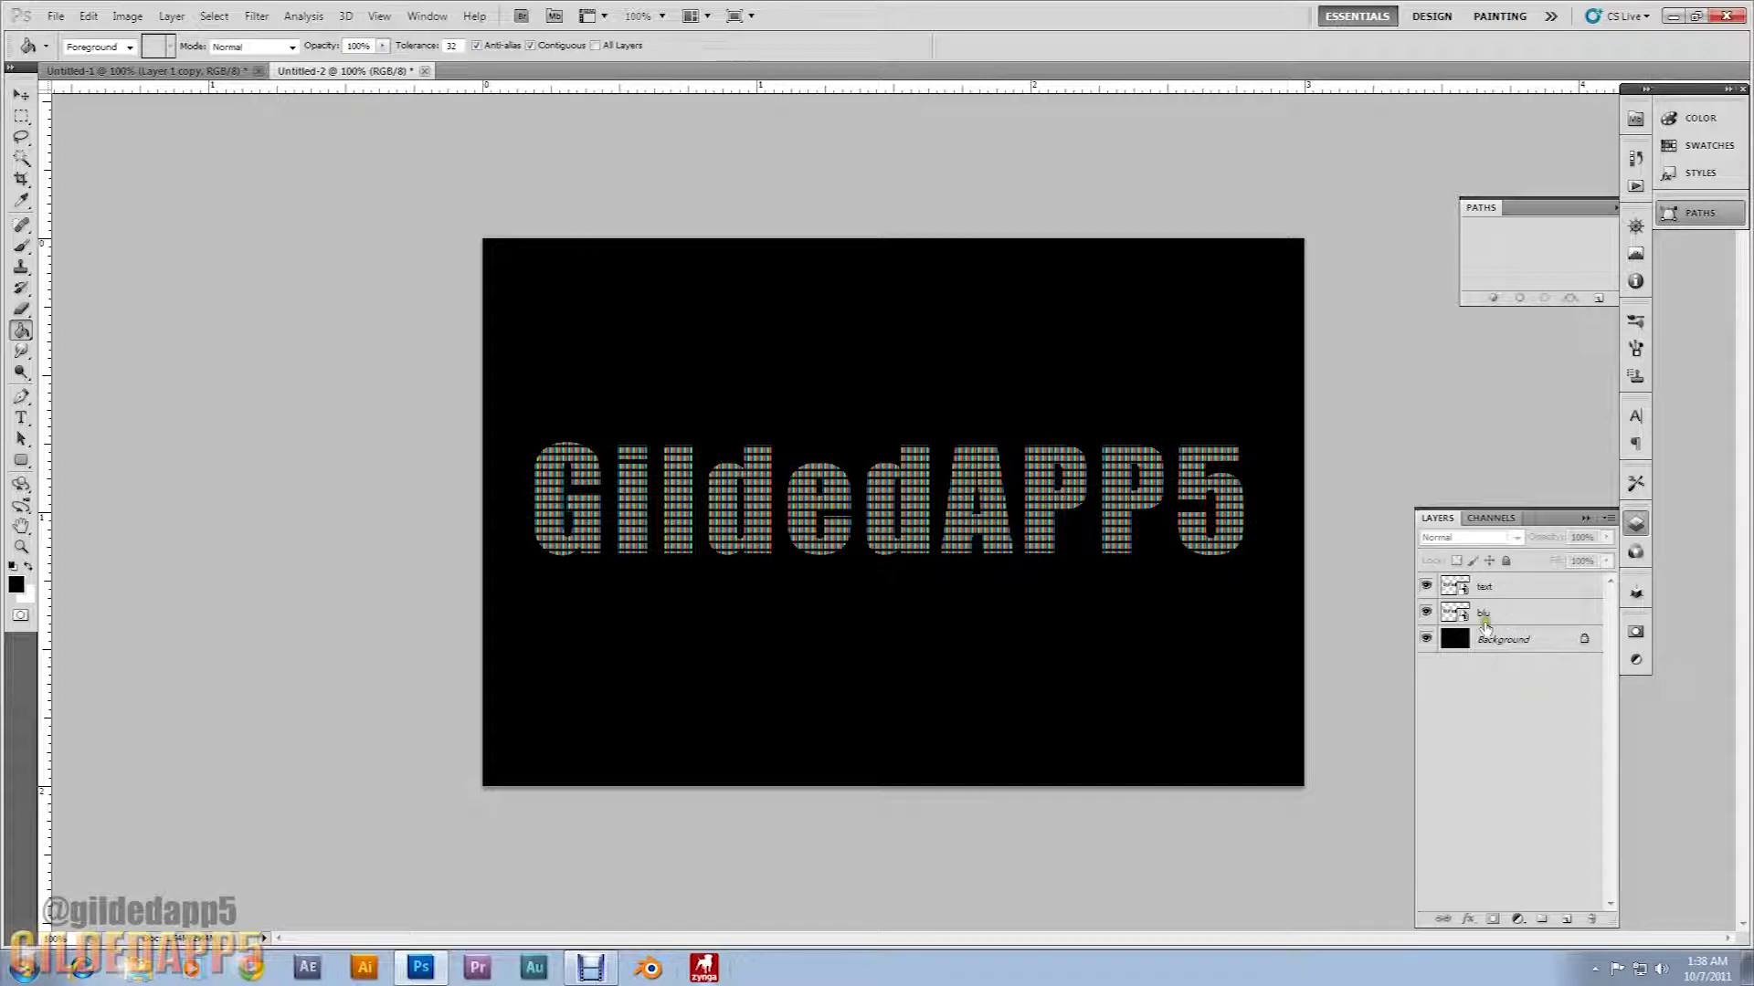
pyautogui.doubleClick(1482, 614)
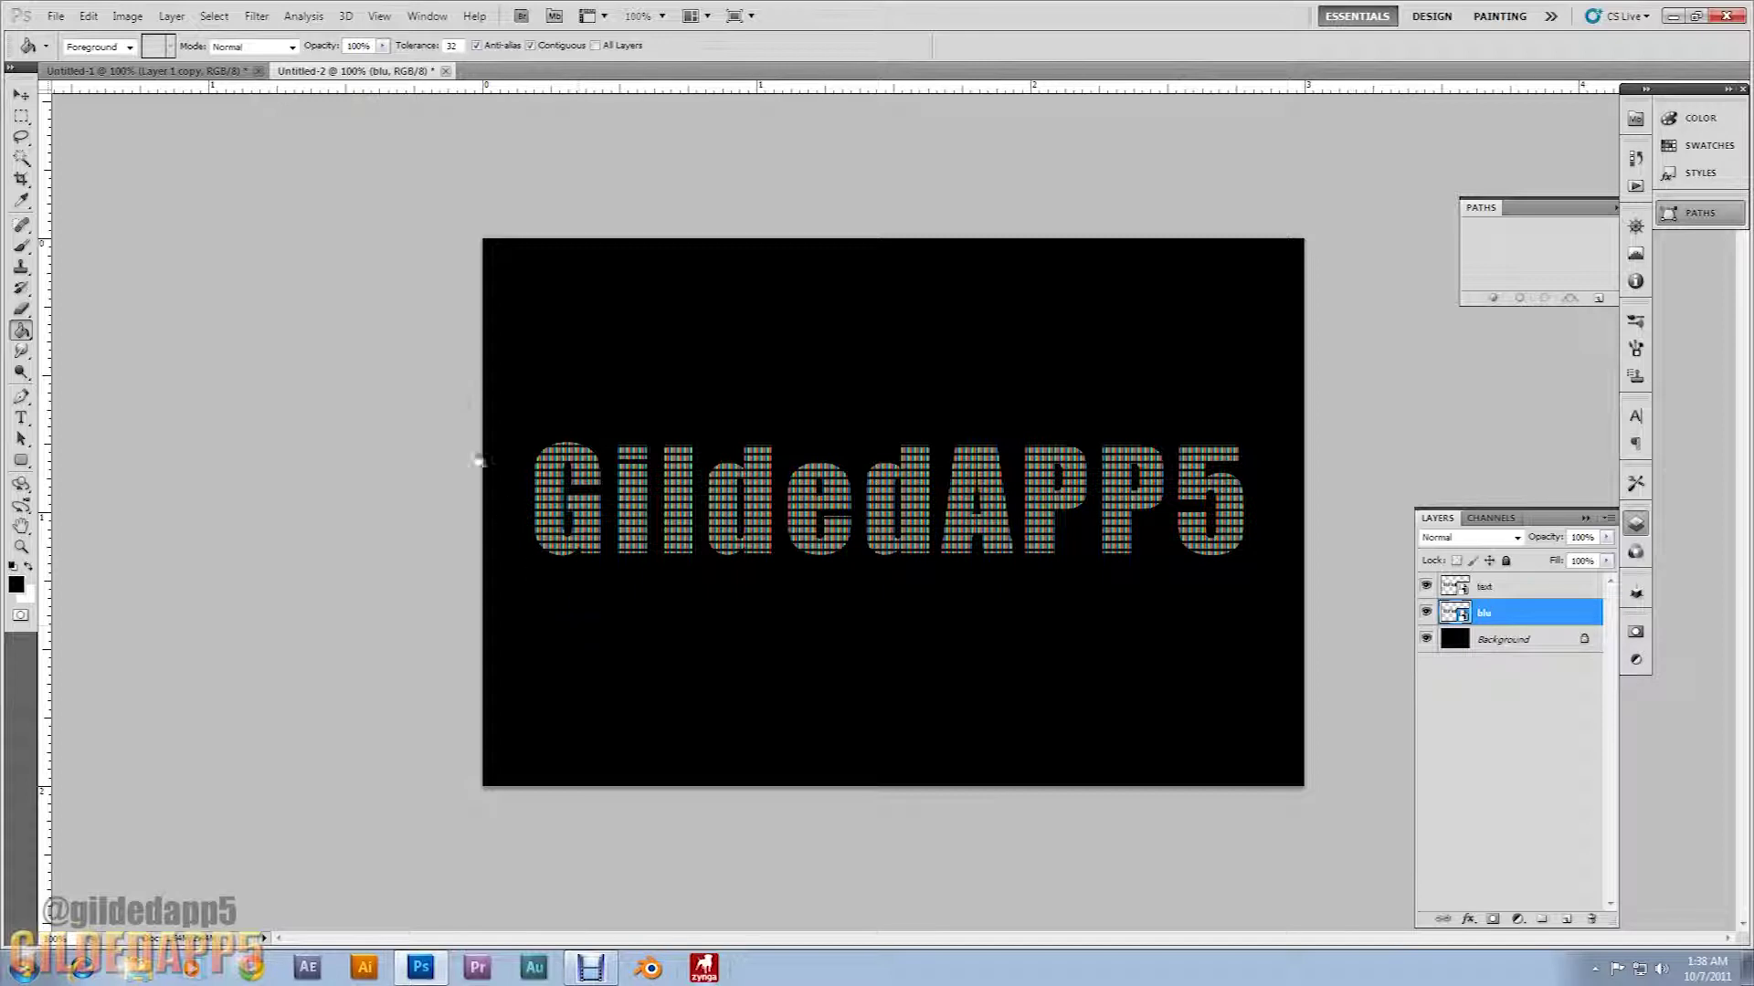
# Step: Apply a 20-pixel Gaussian Blur to the blu layer
pyautogui.click(272, 20)
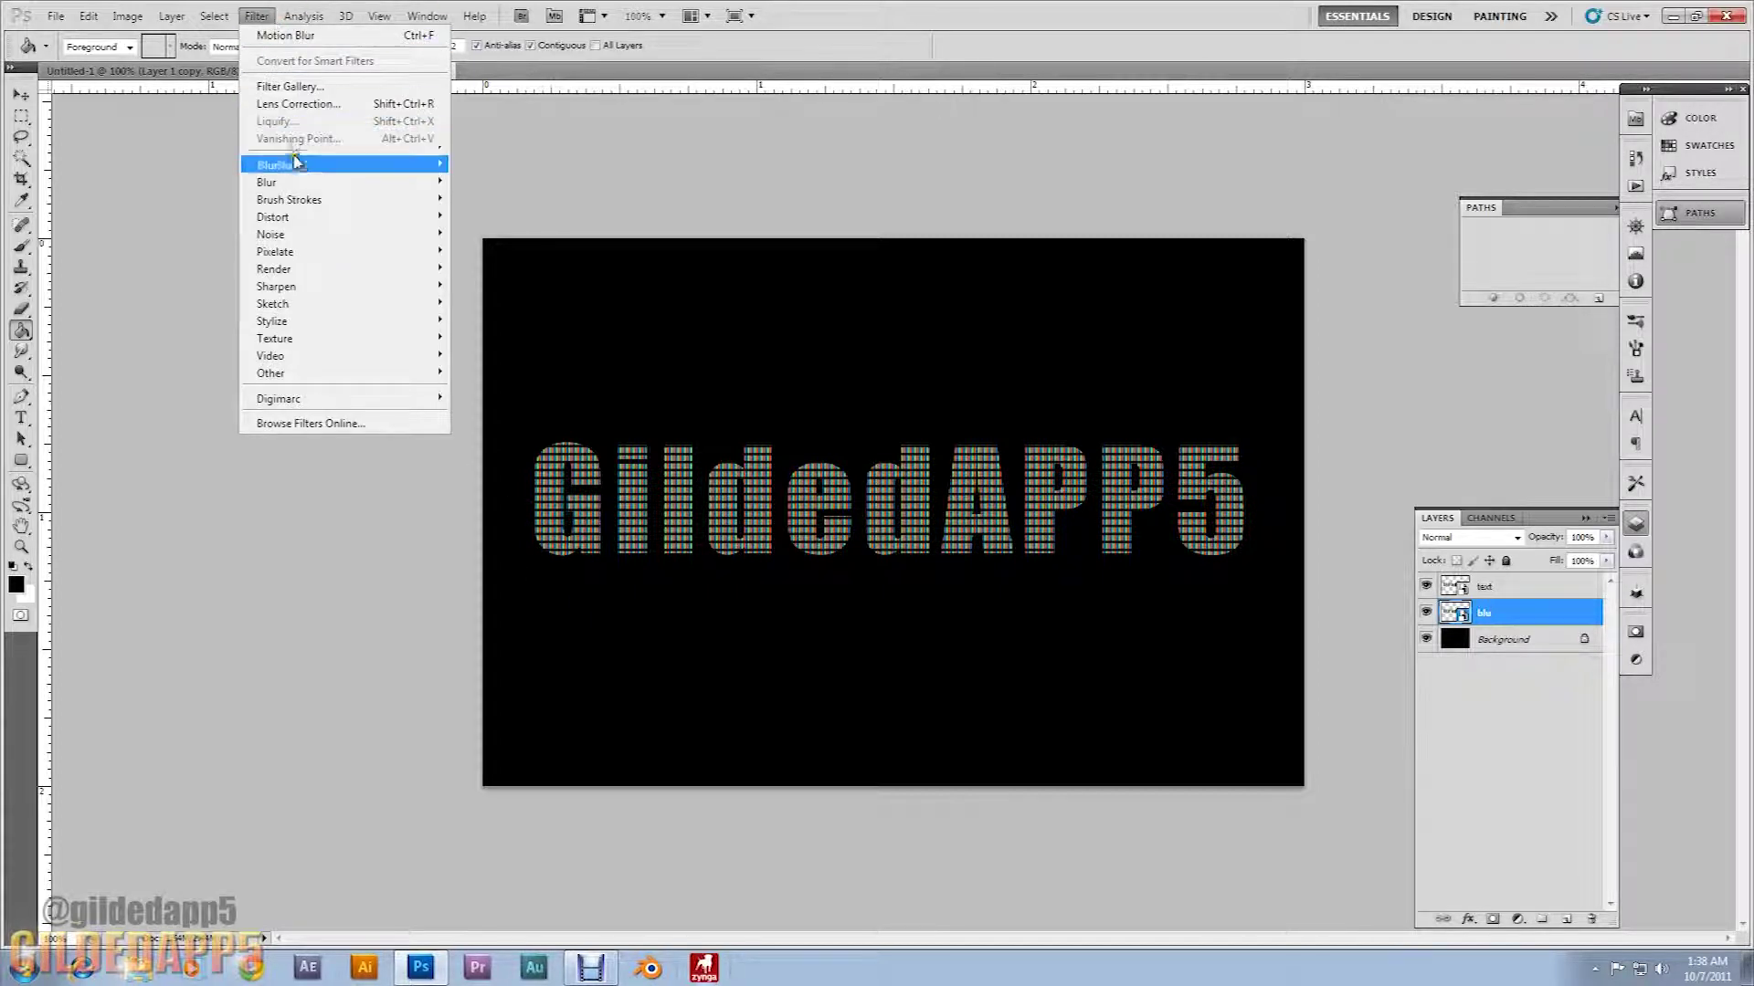
pyautogui.moveTo(294, 182)
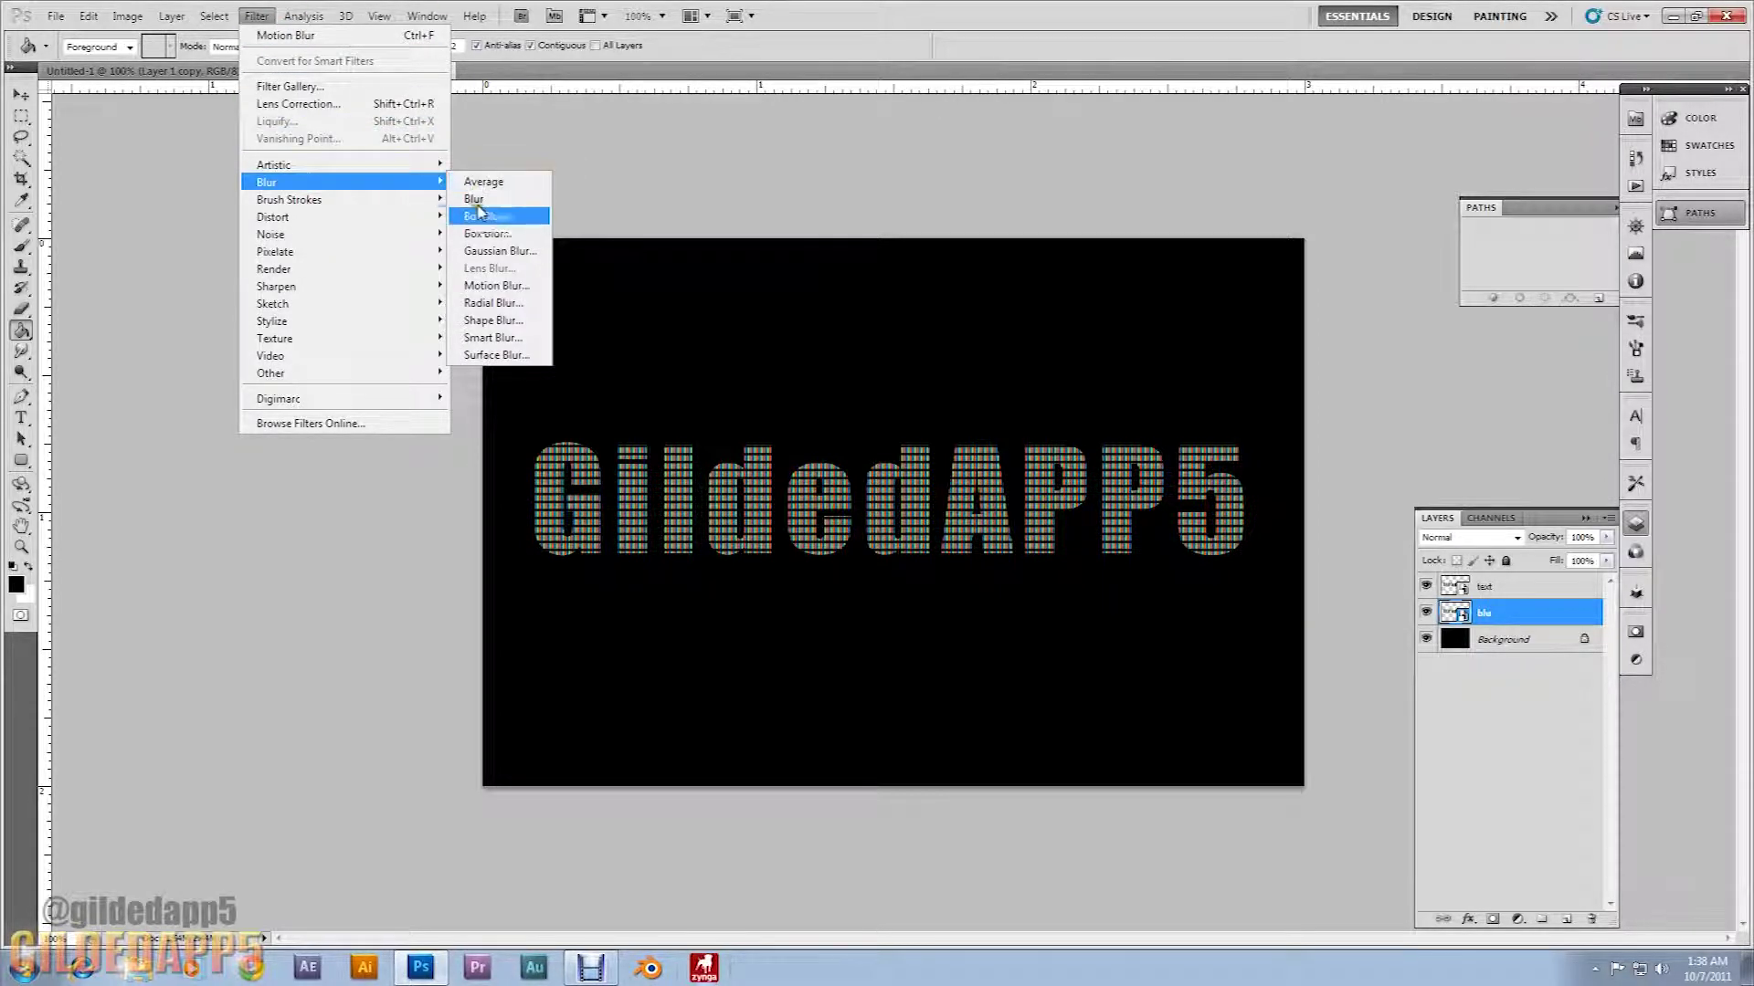
pyautogui.click(495, 250)
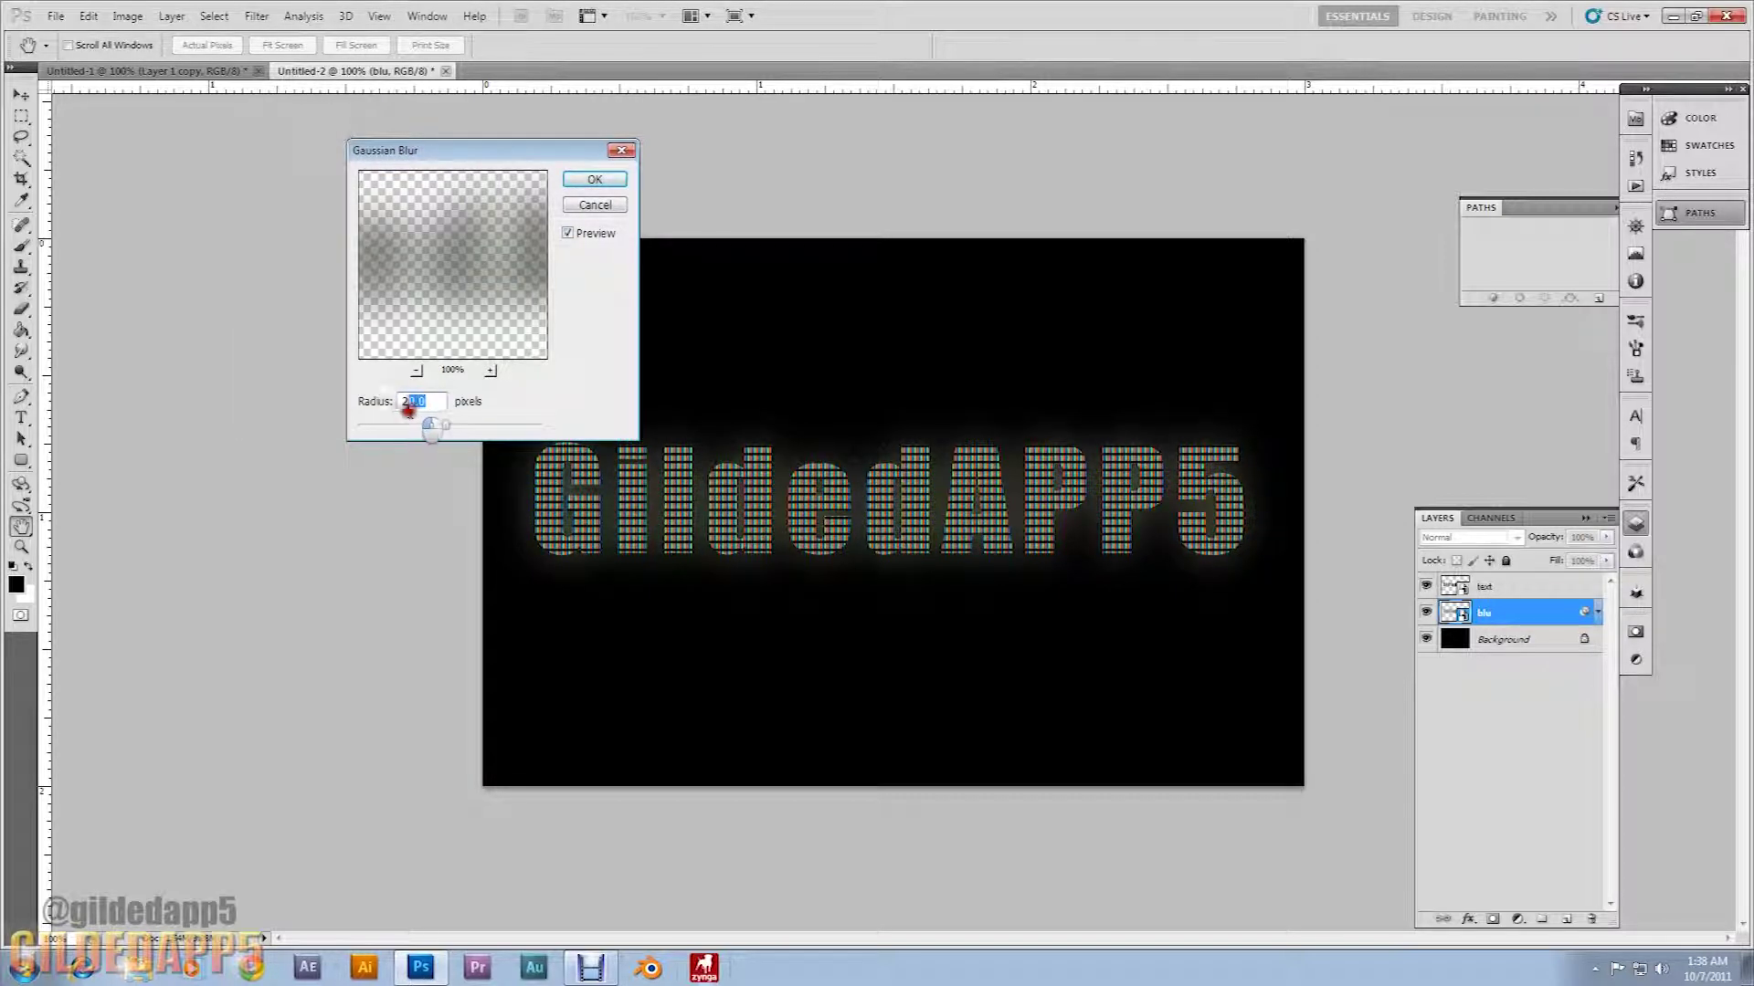
pyautogui.click(595, 180)
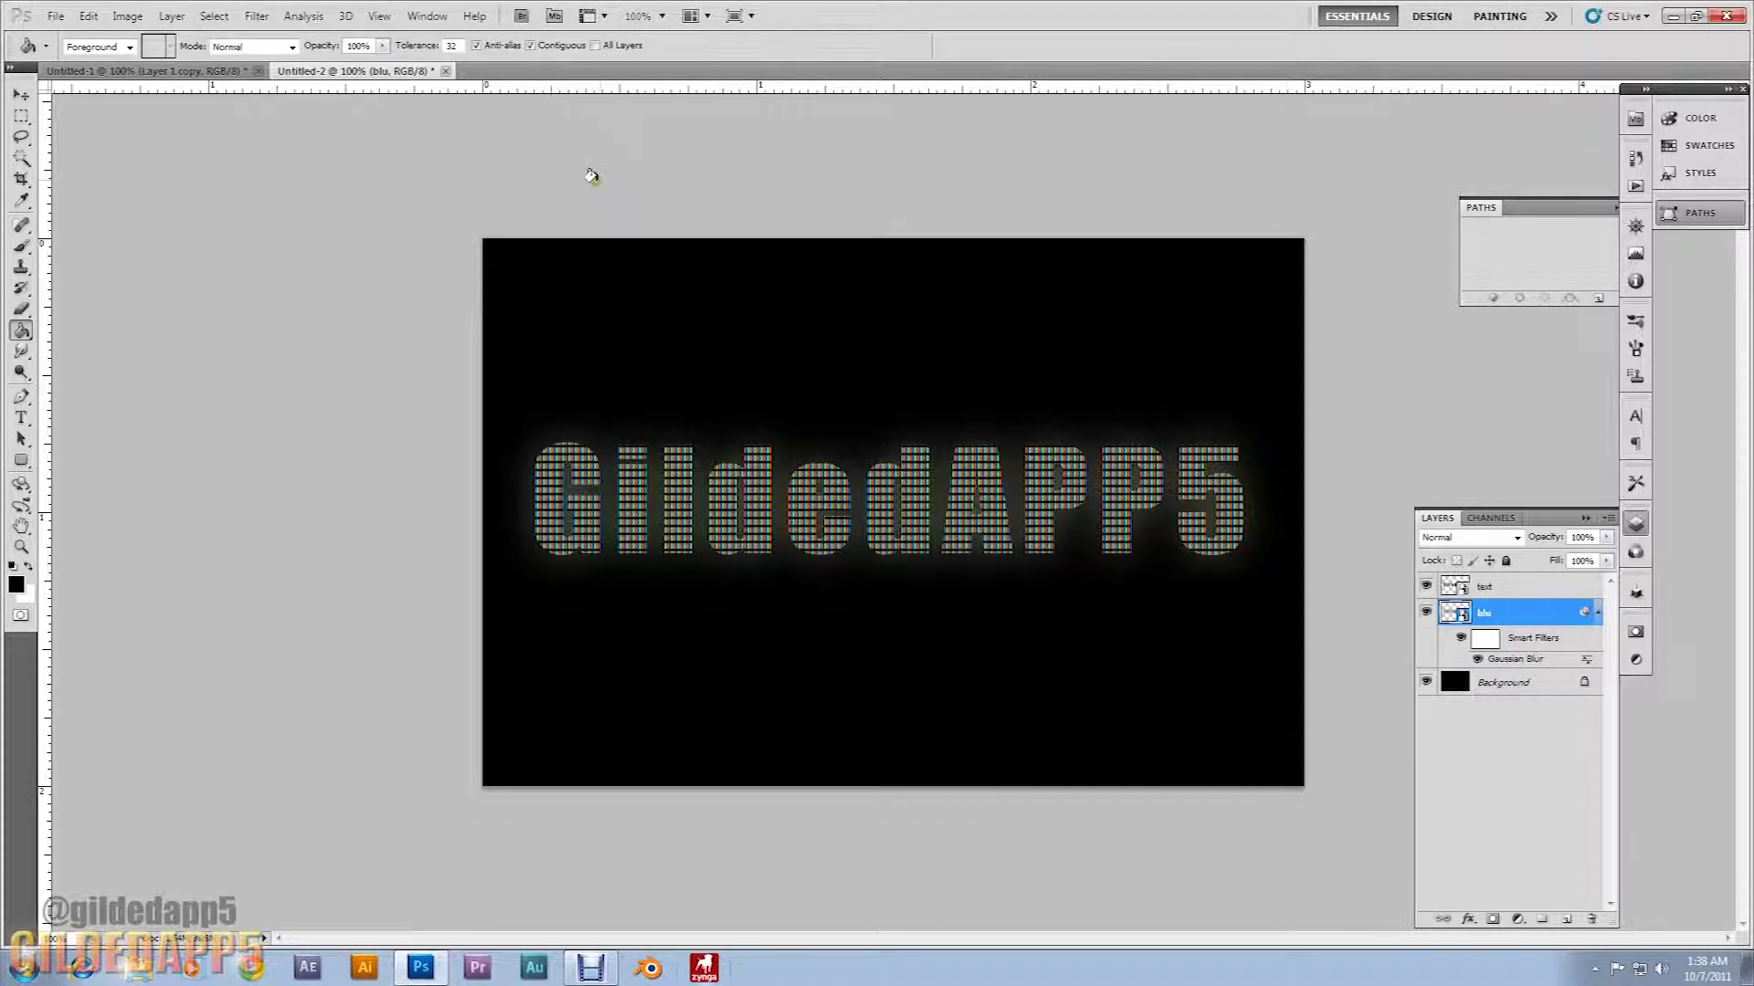
# Step: Add a Motion Blur with a 50-pixel distance to the blu layer
pyautogui.click(257, 17)
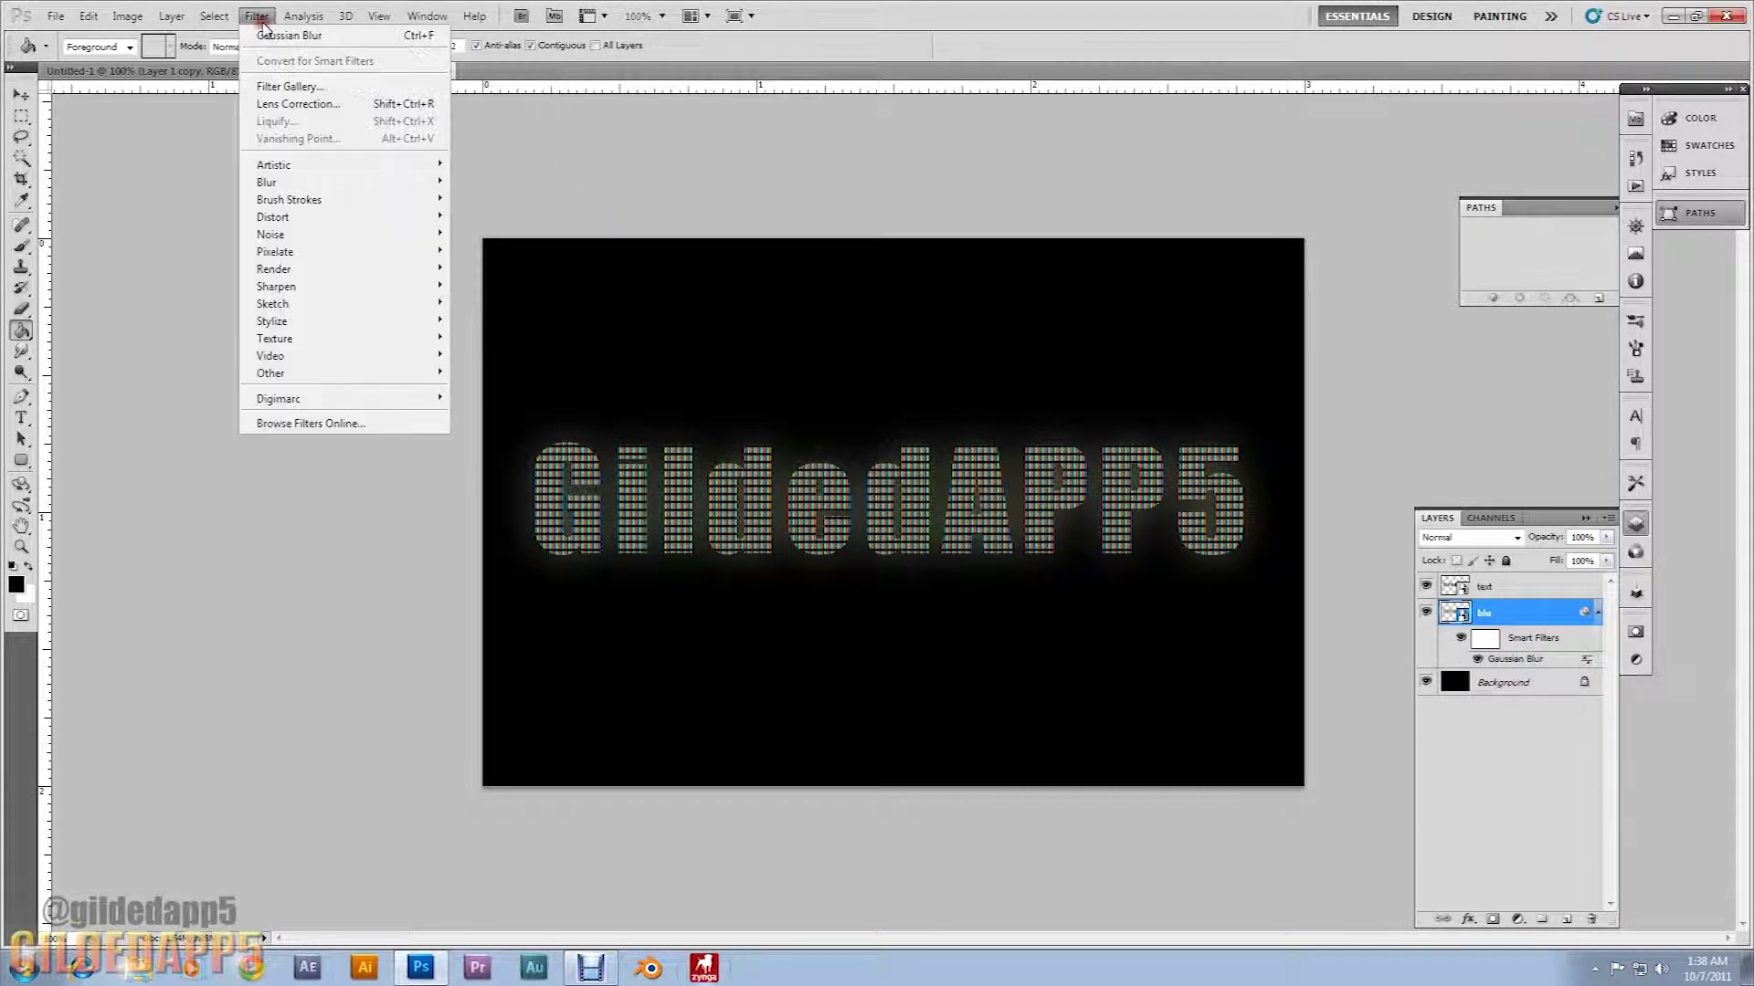
pyautogui.moveTo(361, 182)
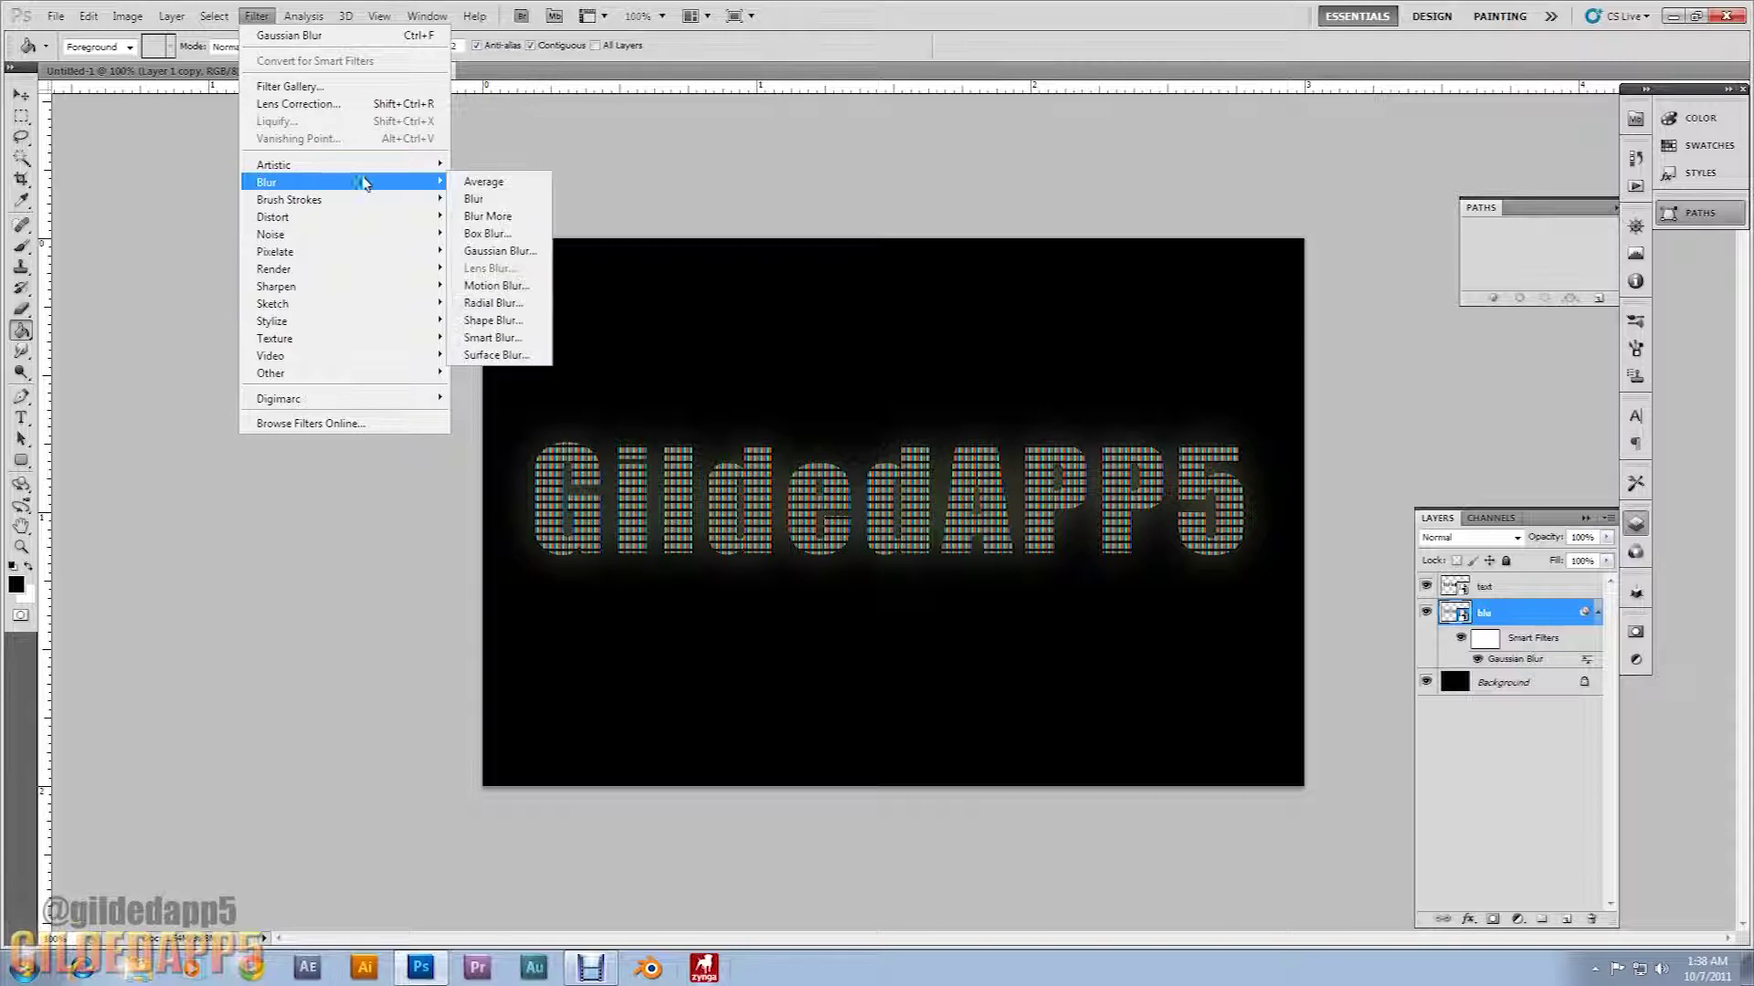
pyautogui.click(498, 289)
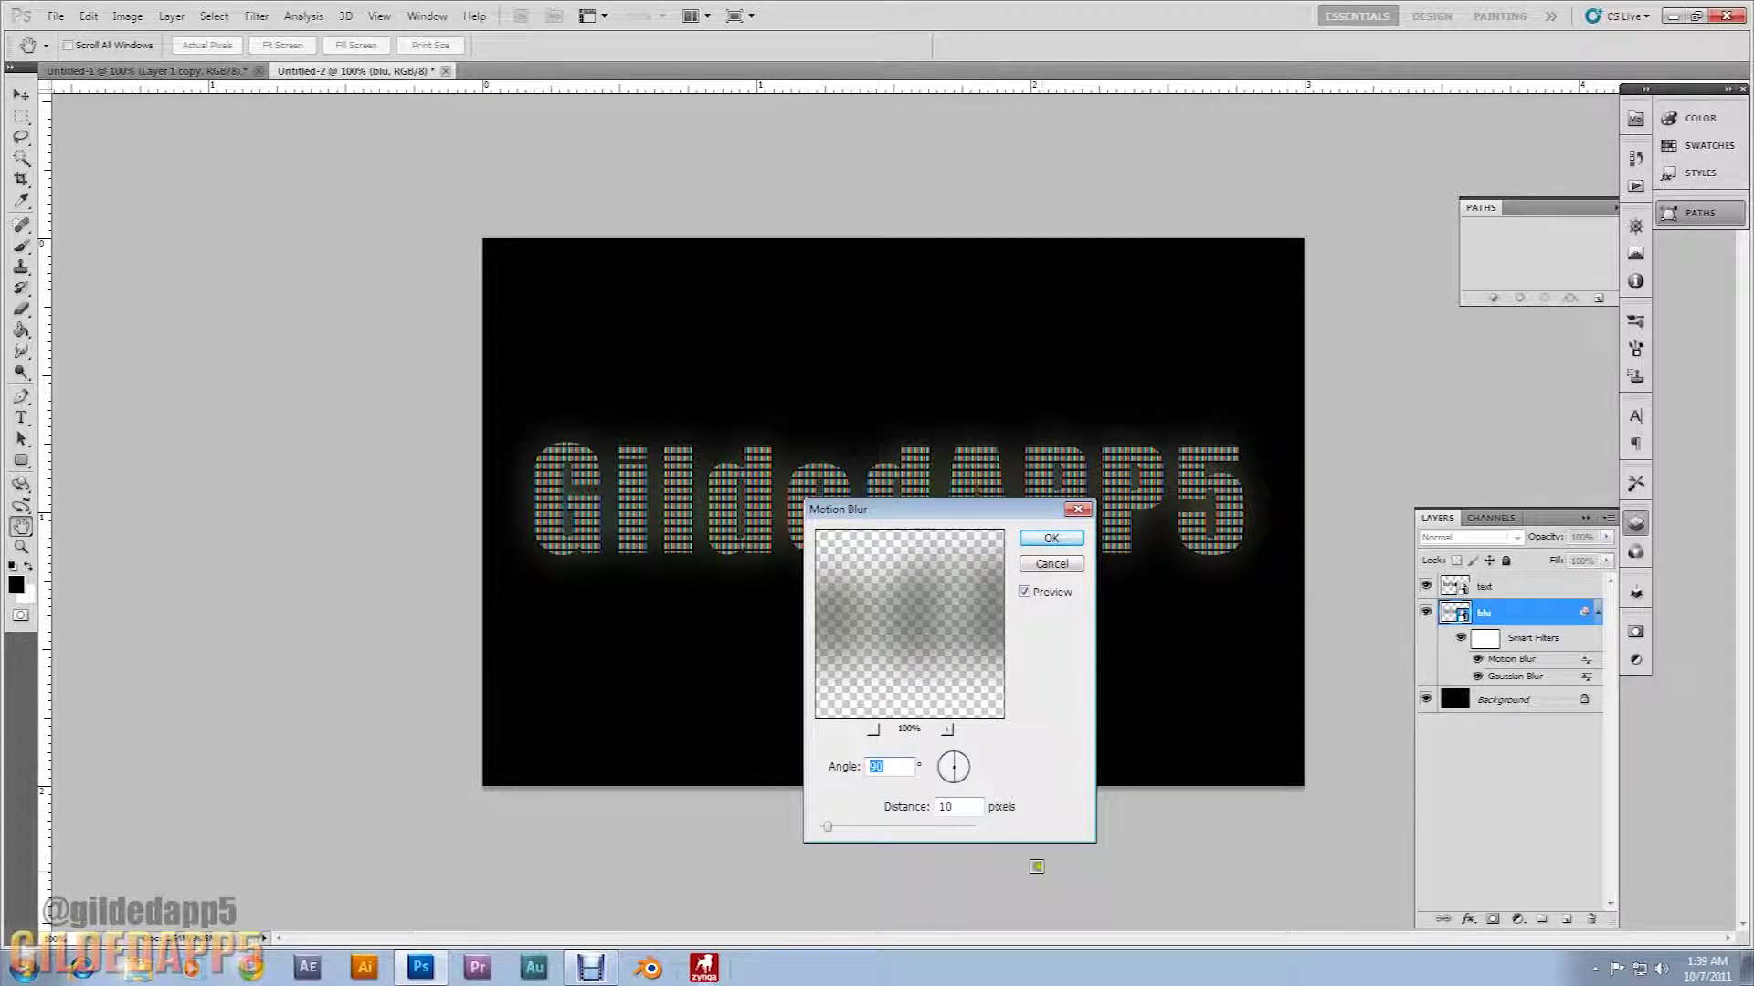
pyautogui.click(908, 807)
pyautogui.write('50')
pyautogui.click(1050, 539)
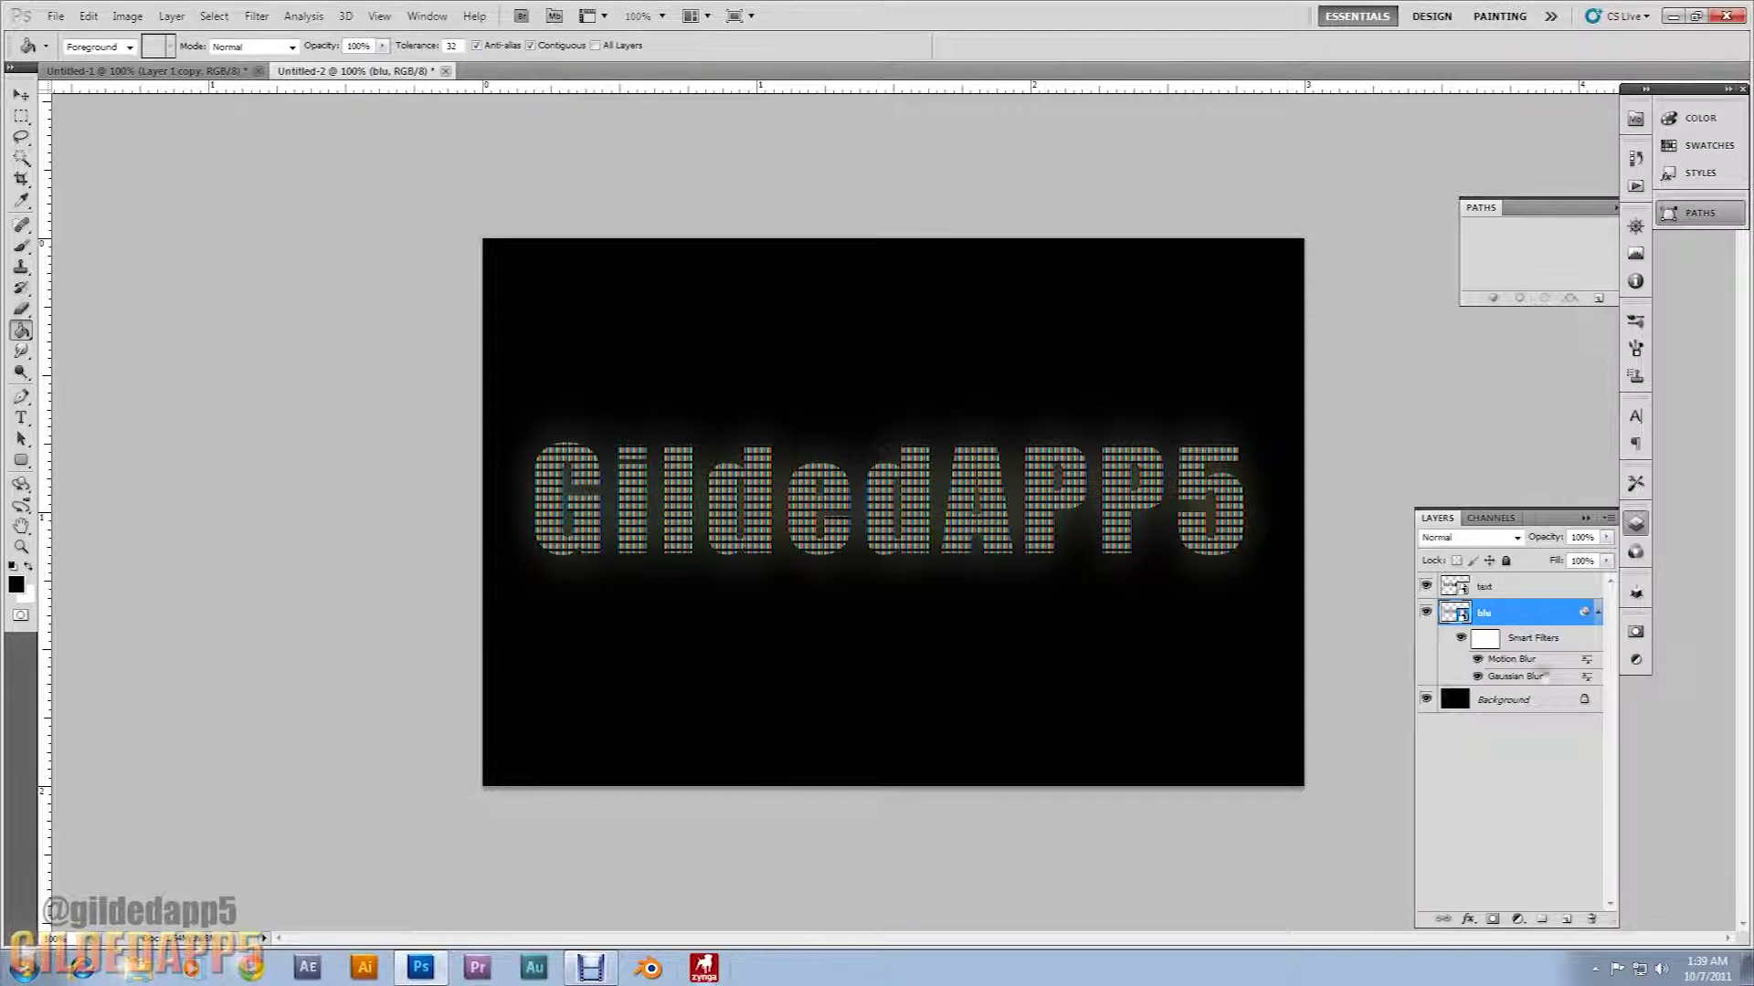
# Step: Give blu a coloured-bars Pattern Overlay with Overlay blend, 75% opacity and 25% scale
pyautogui.rightClick(1523, 620)
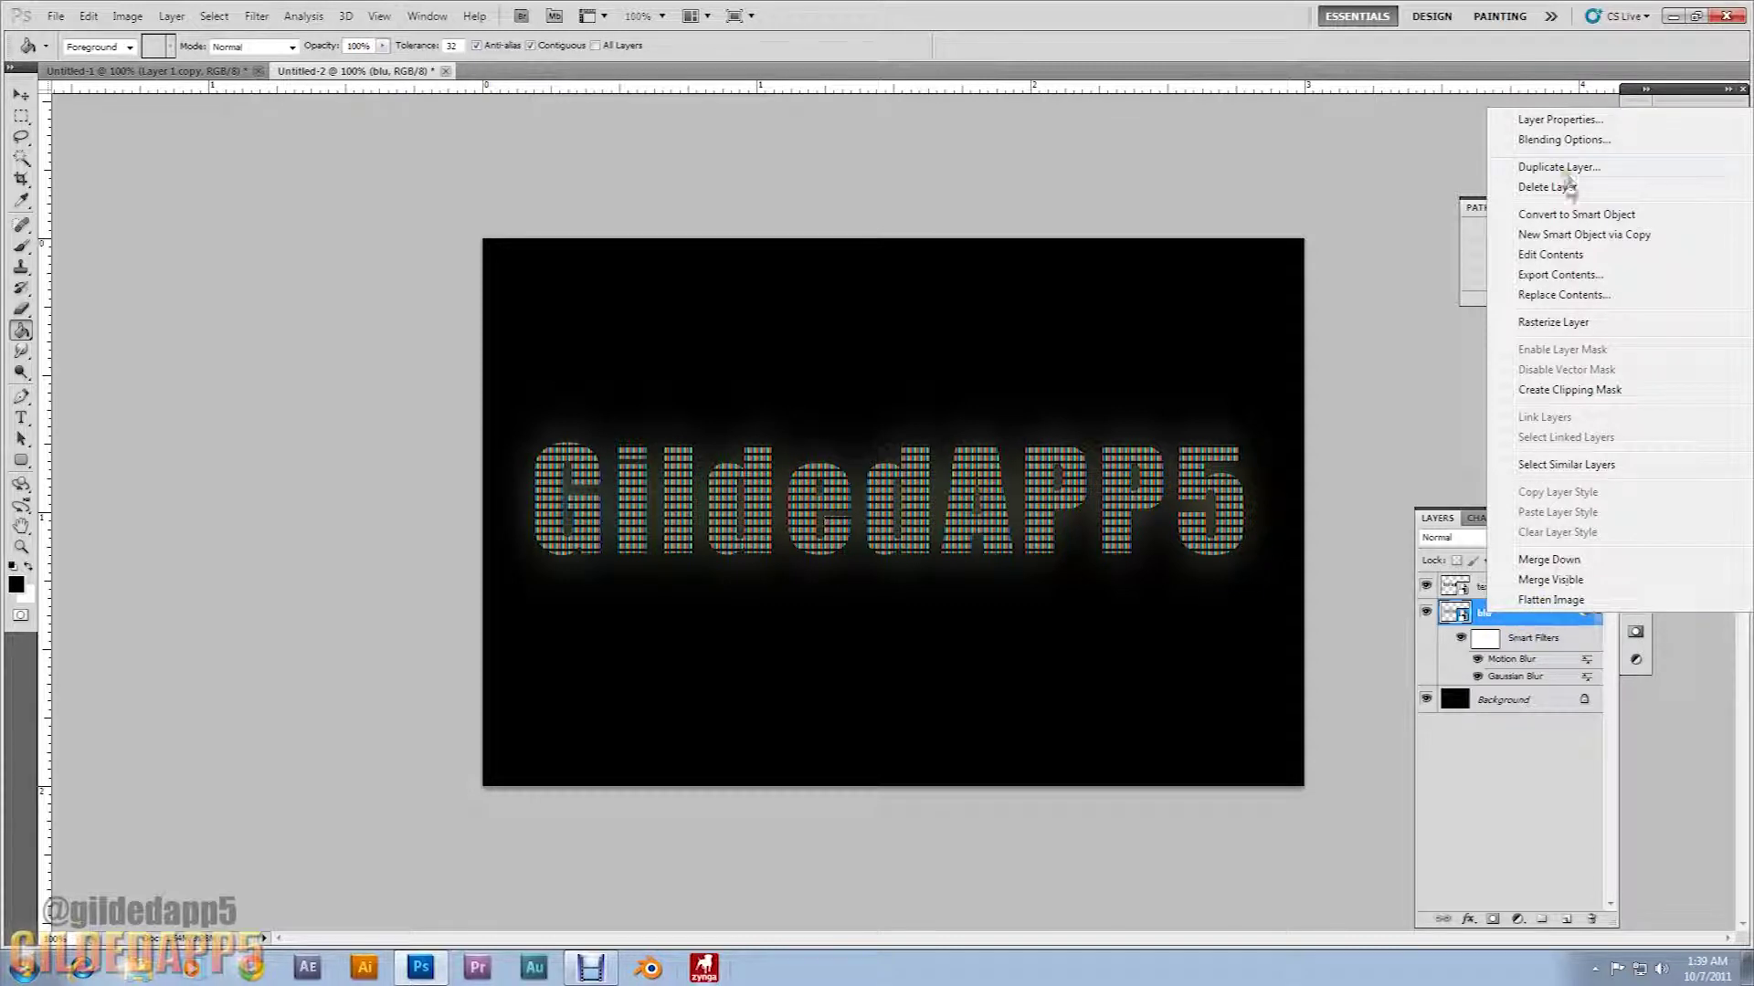
pyautogui.click(1565, 142)
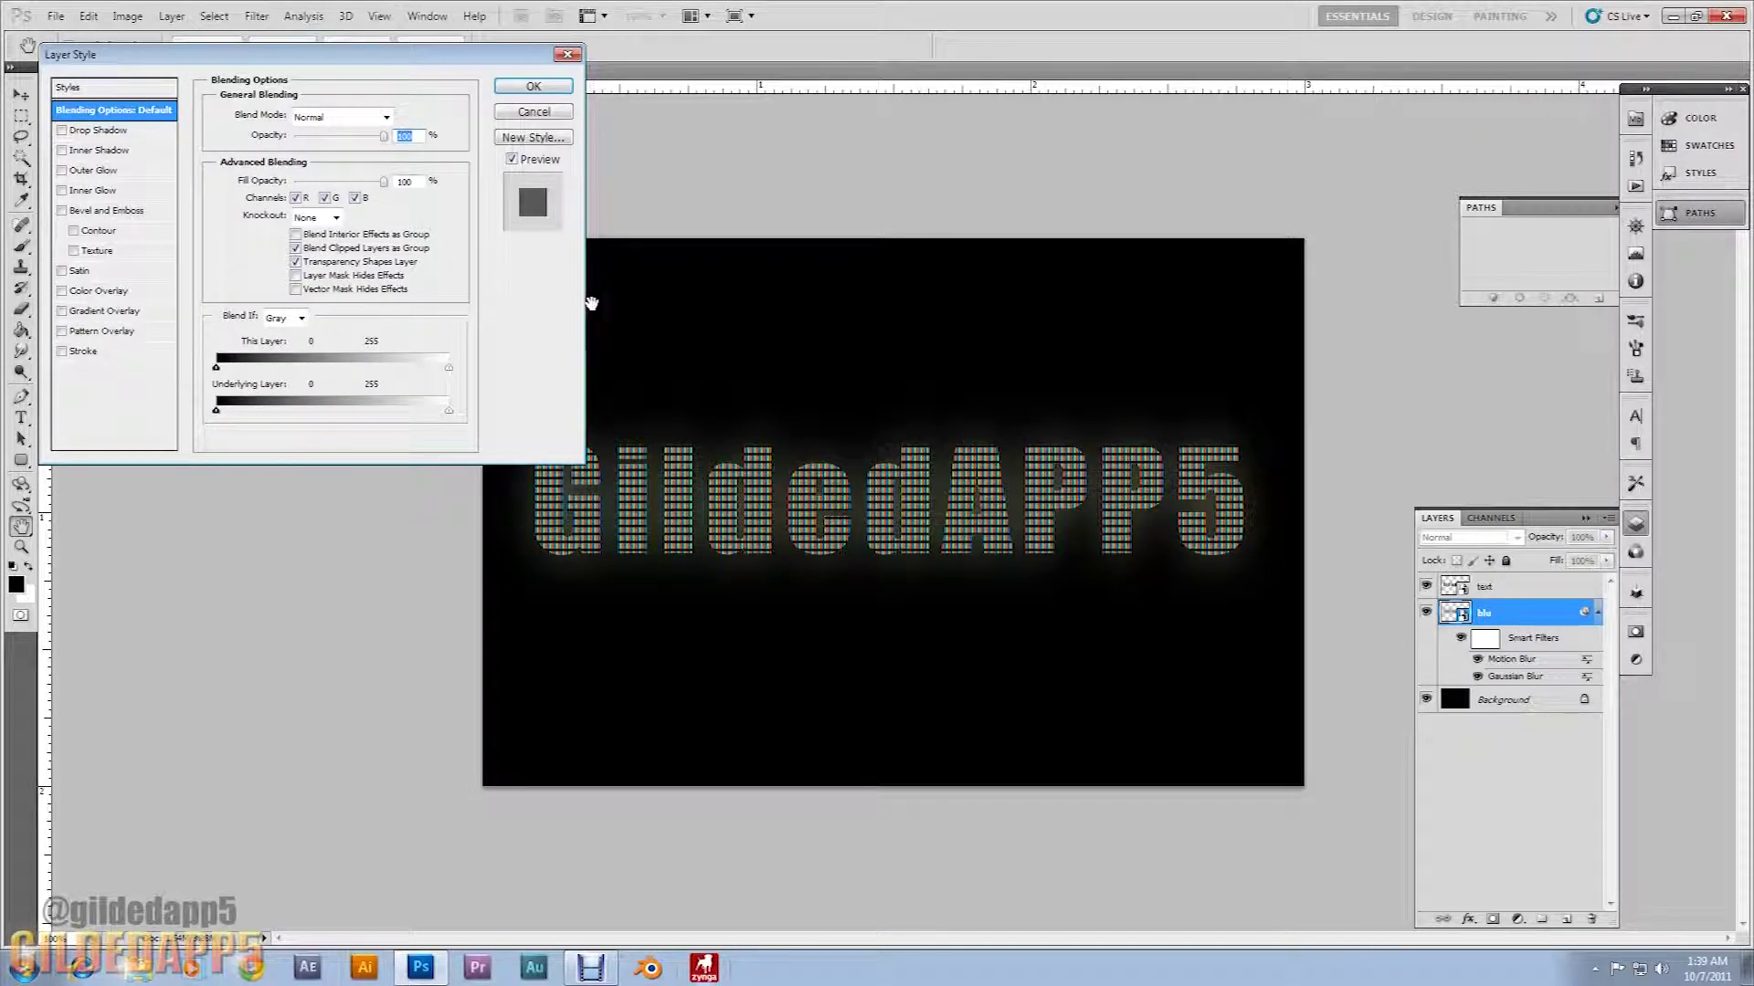
pyautogui.click(63, 331)
pyautogui.click(94, 332)
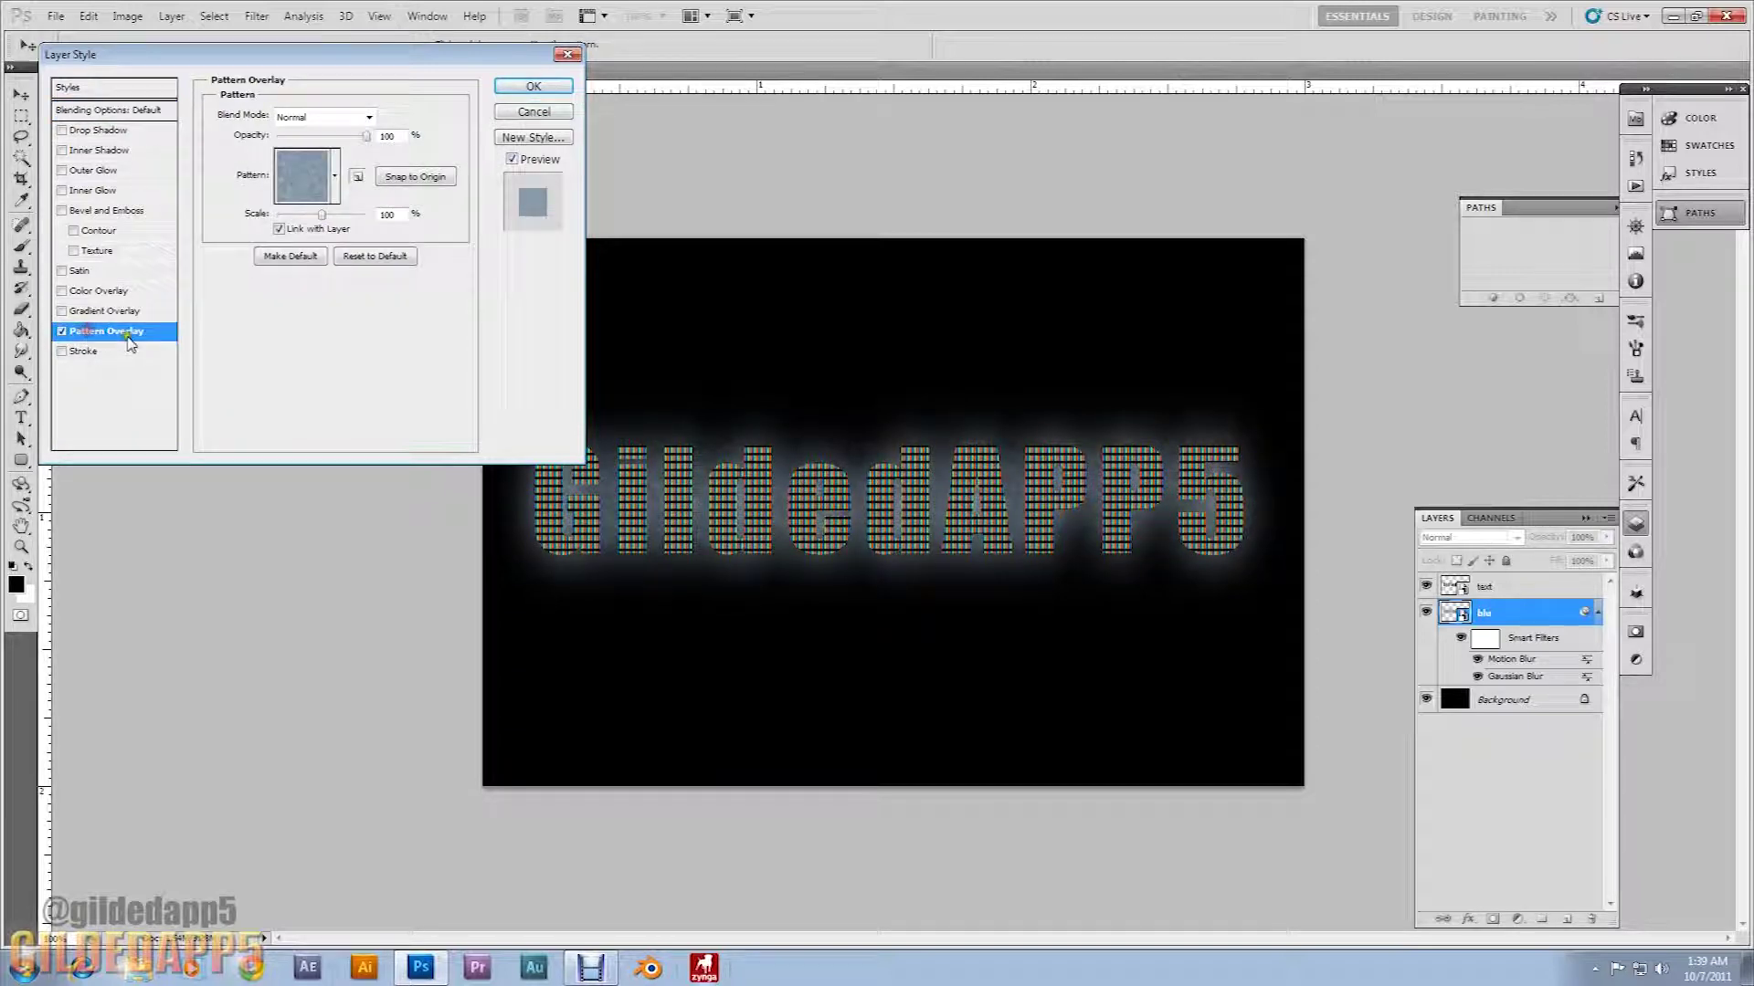
pyautogui.click(334, 176)
pyautogui.click(334, 291)
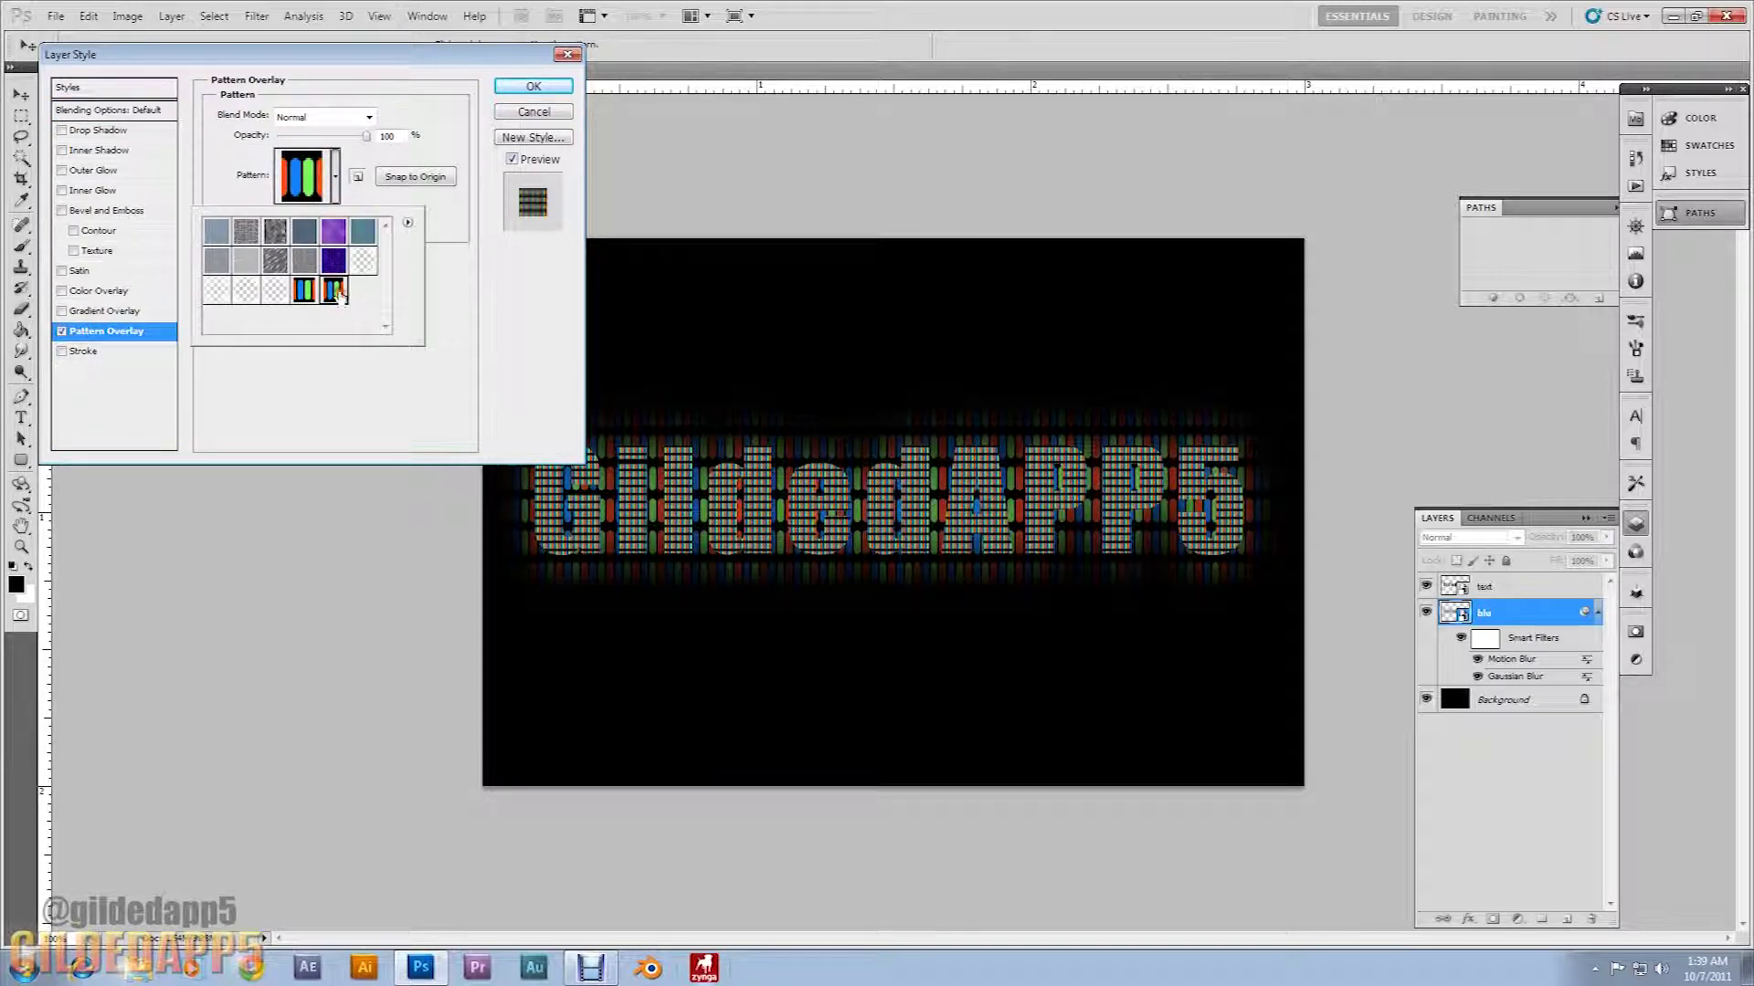
pyautogui.click(440, 217)
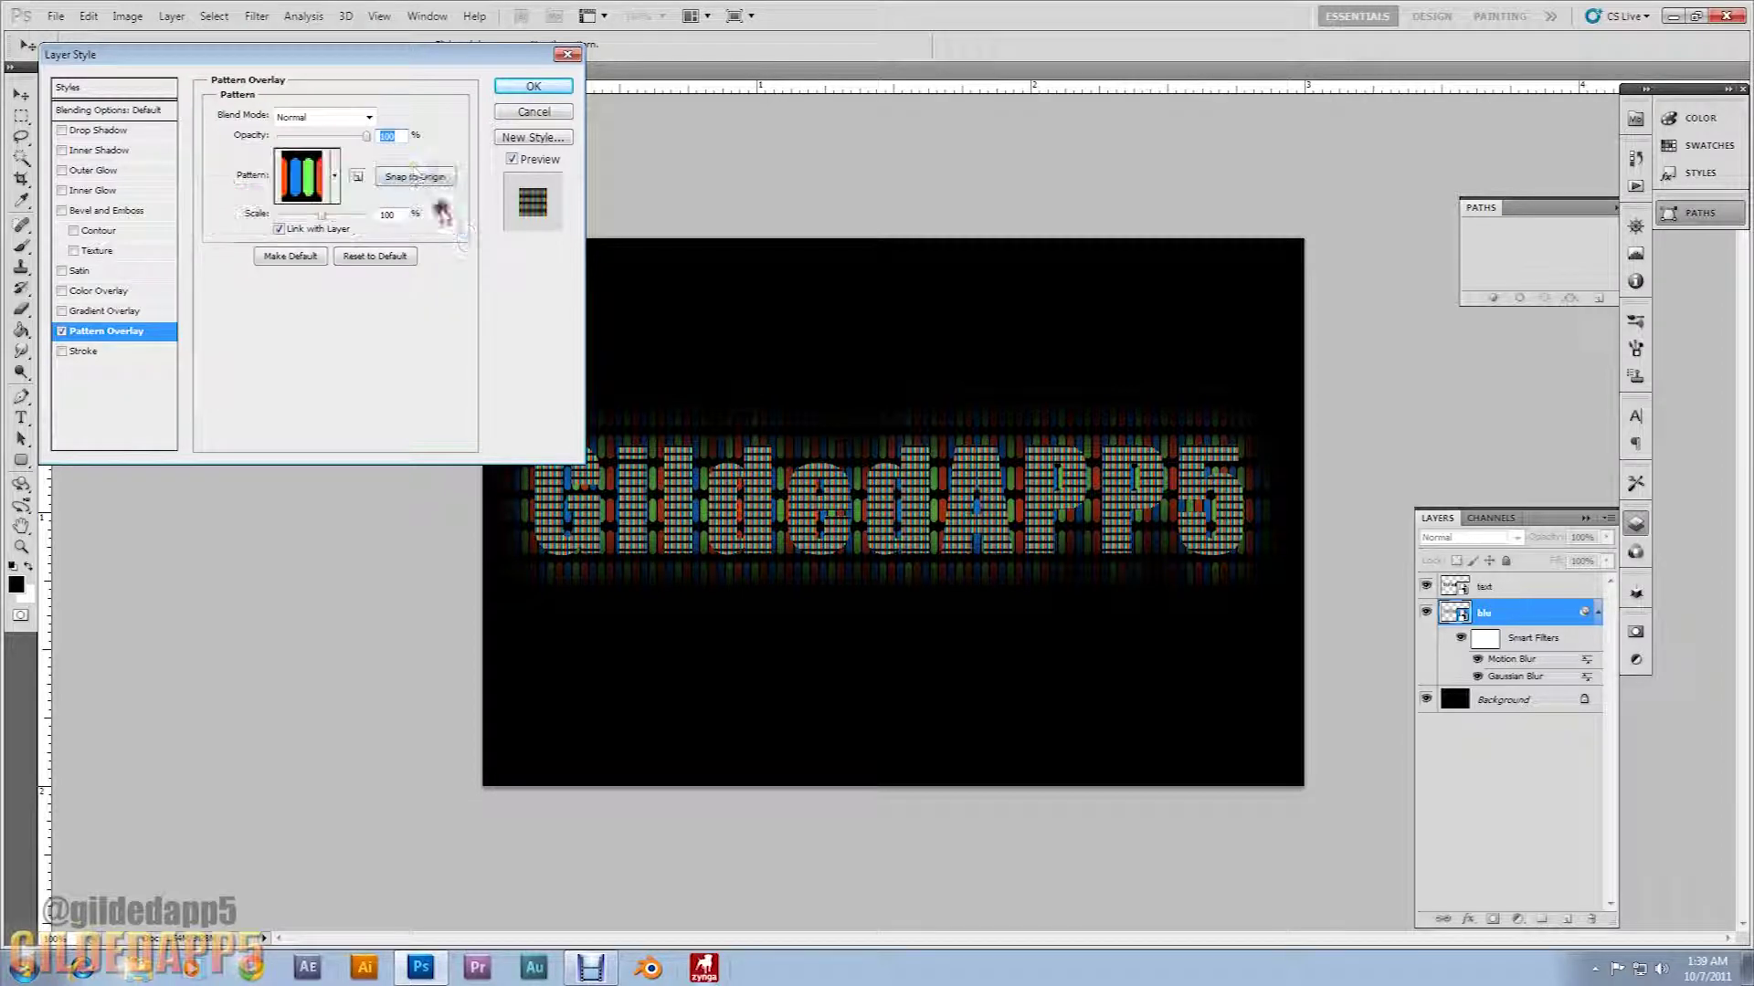
pyautogui.write('7')
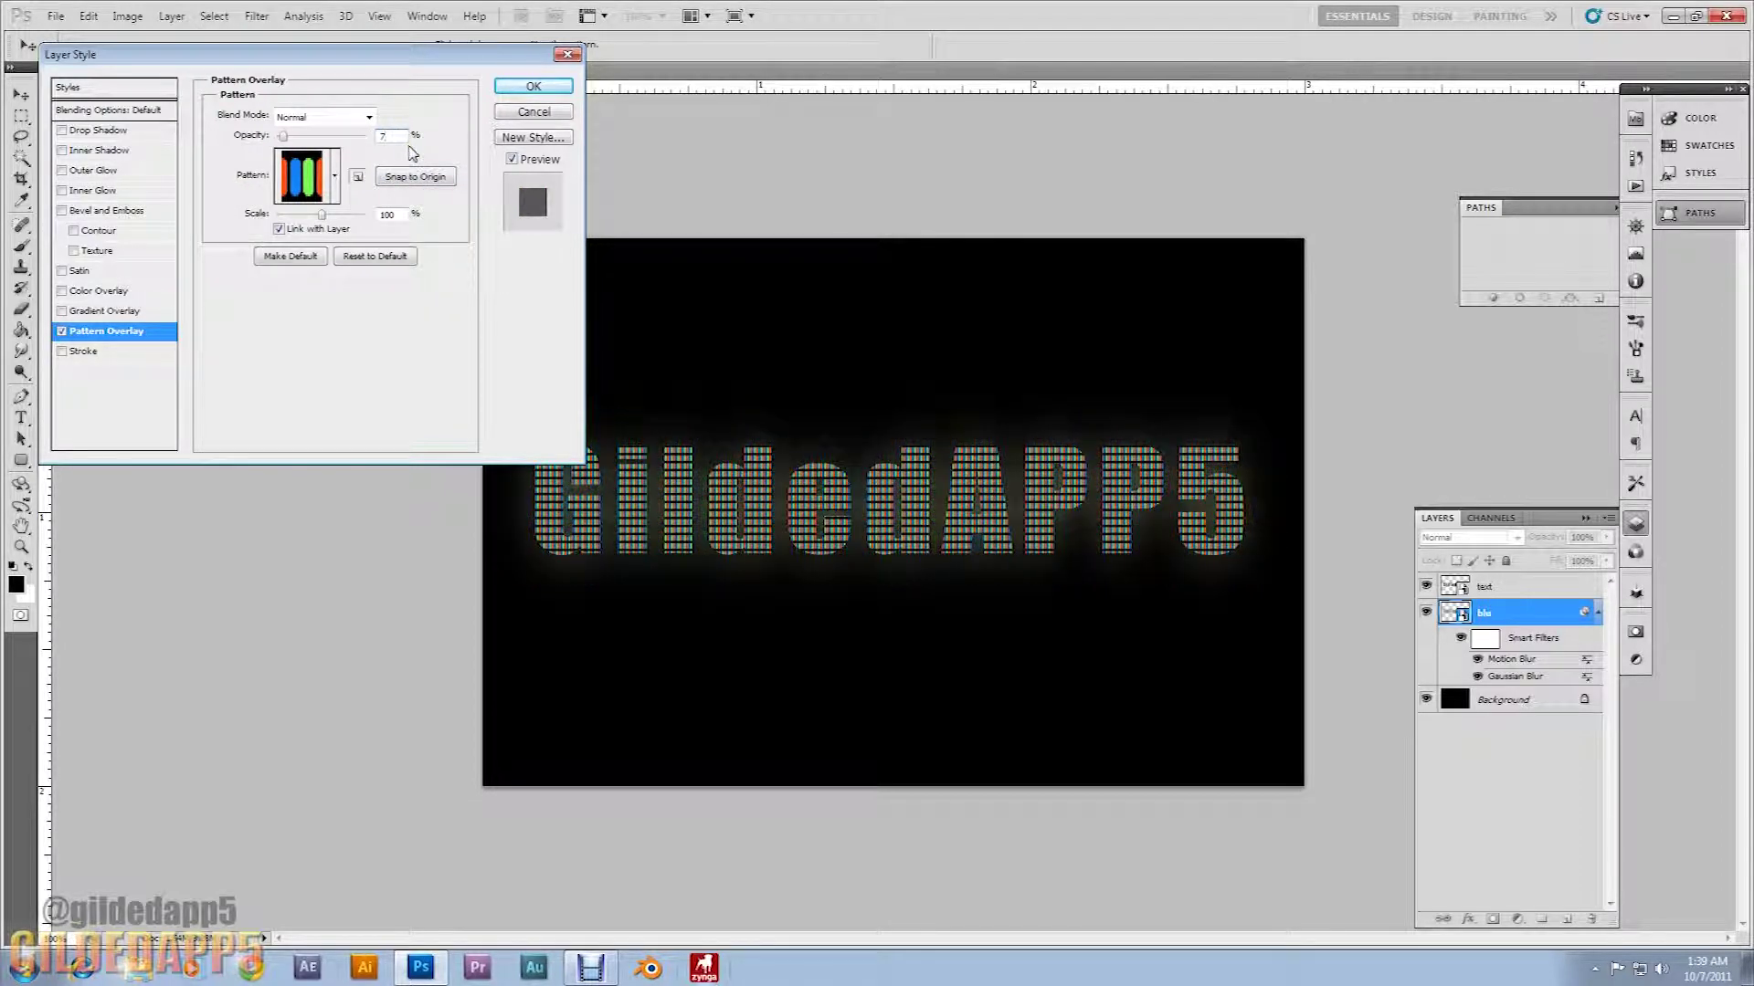
pyautogui.write('5')
pyautogui.click(368, 117)
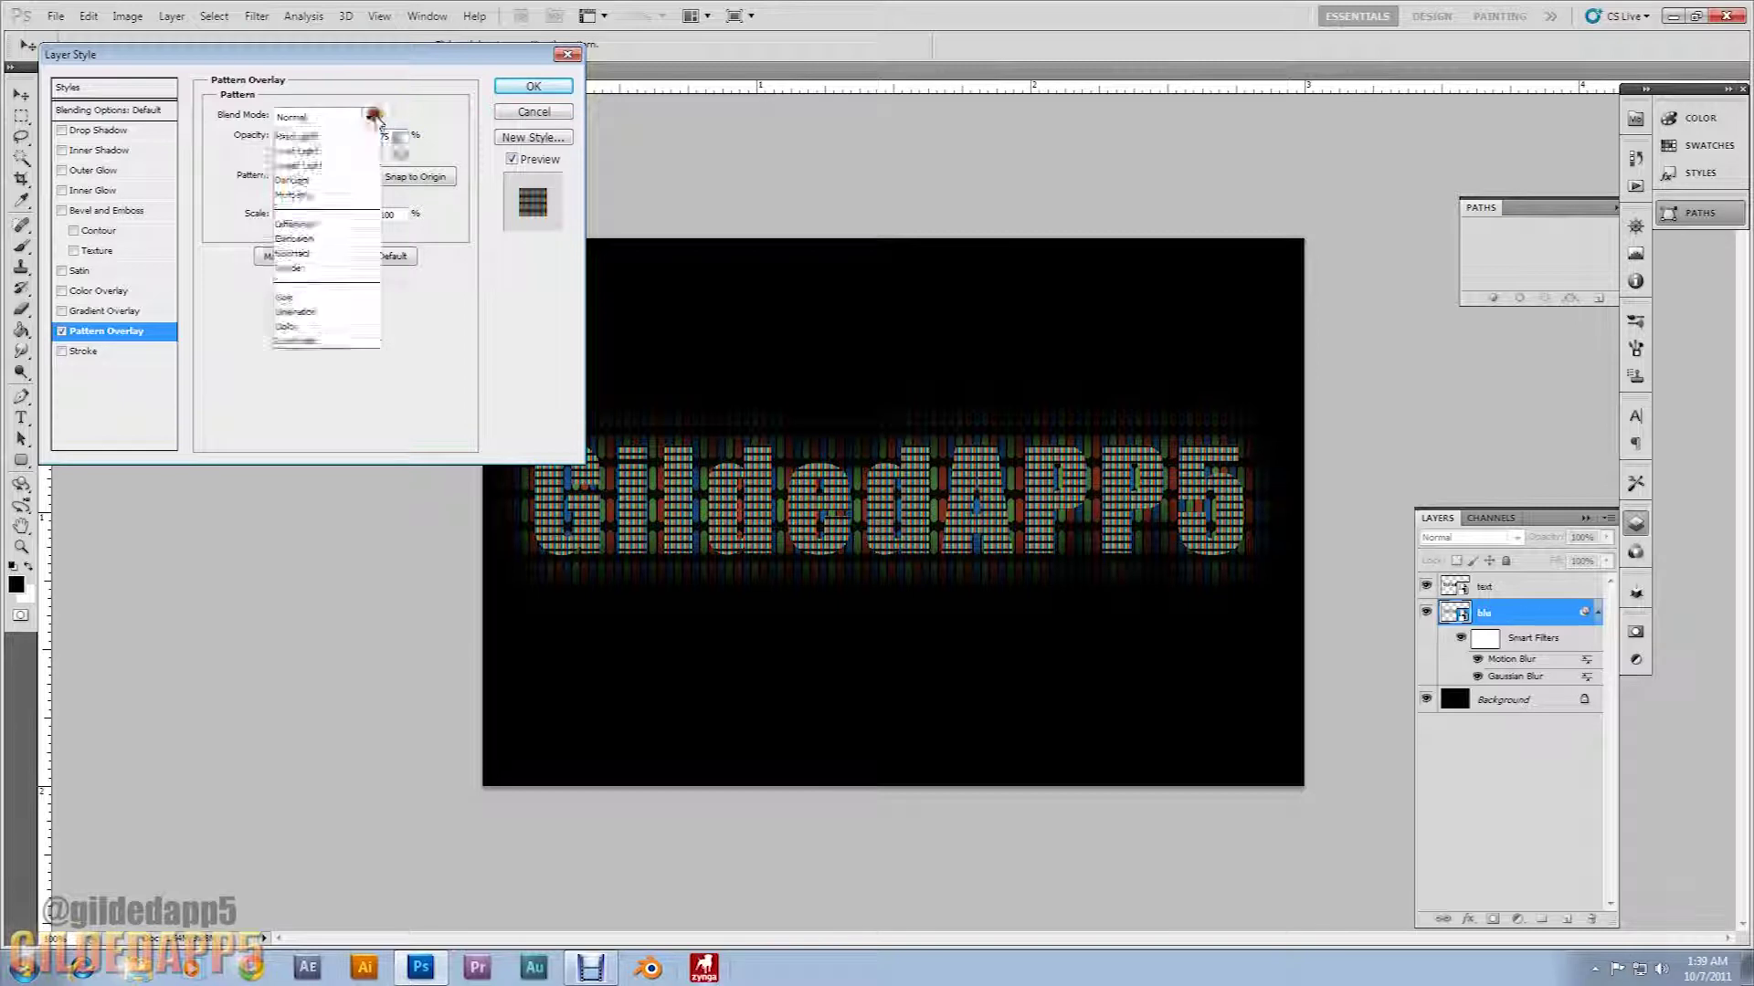
pyautogui.click(342, 354)
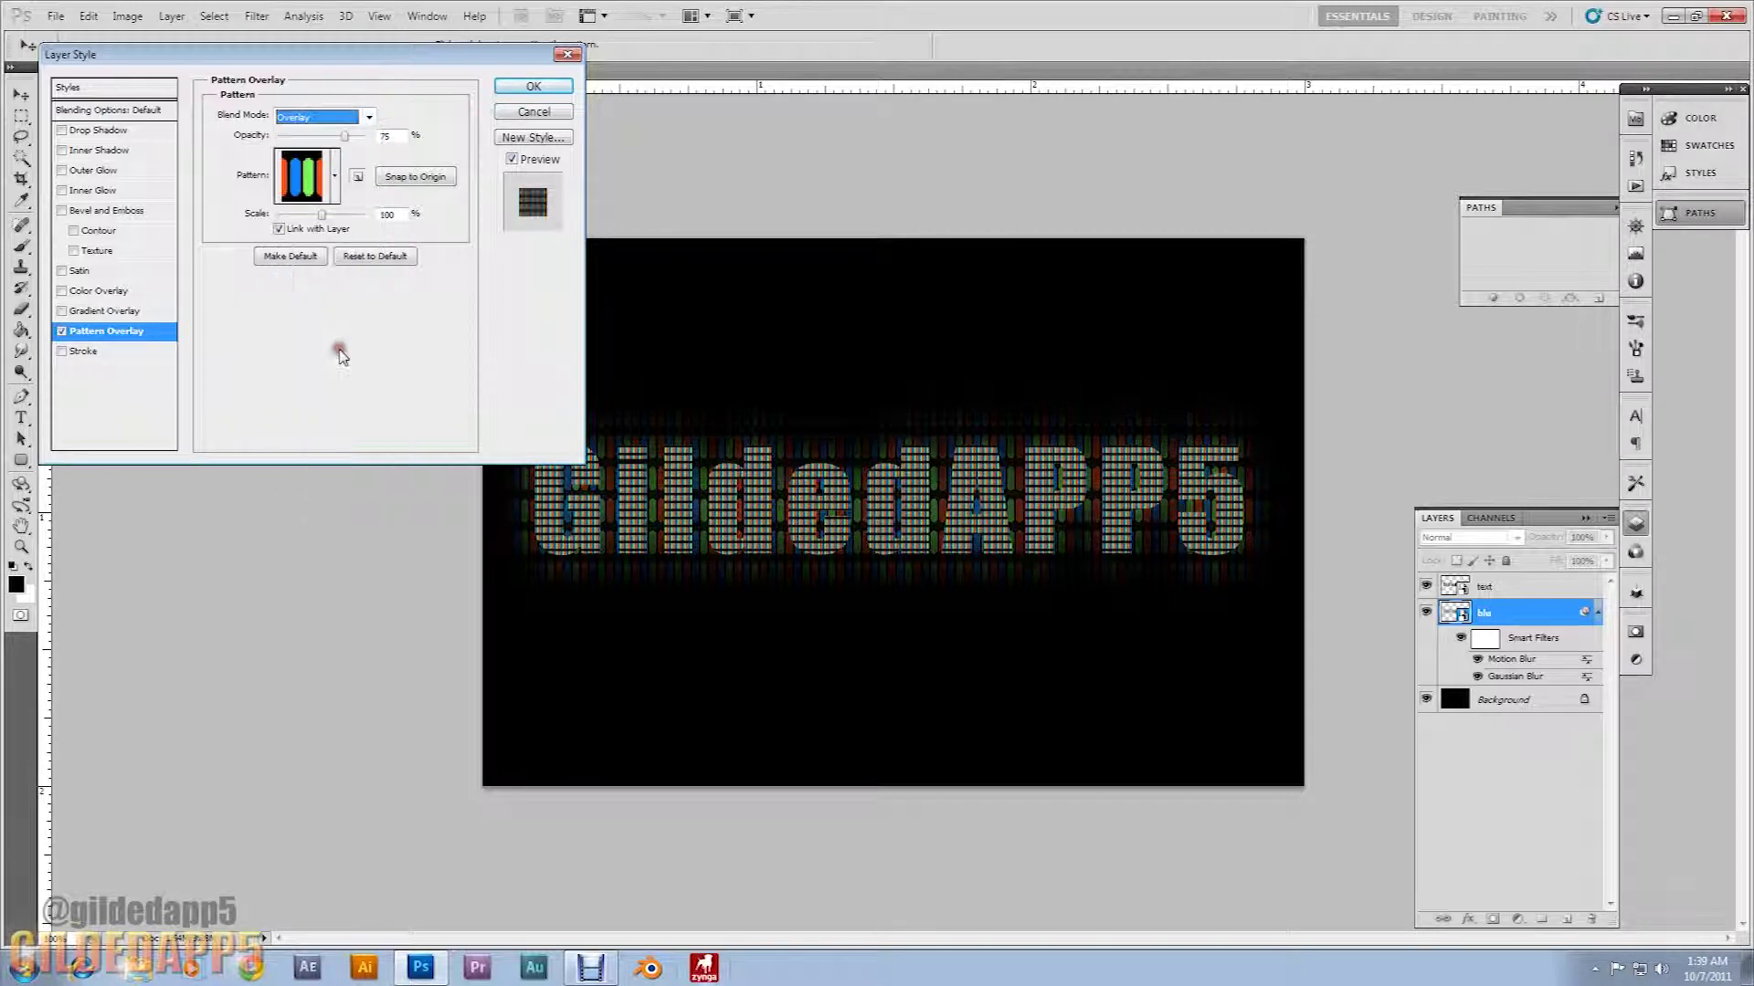
pyautogui.doubleClick(391, 215)
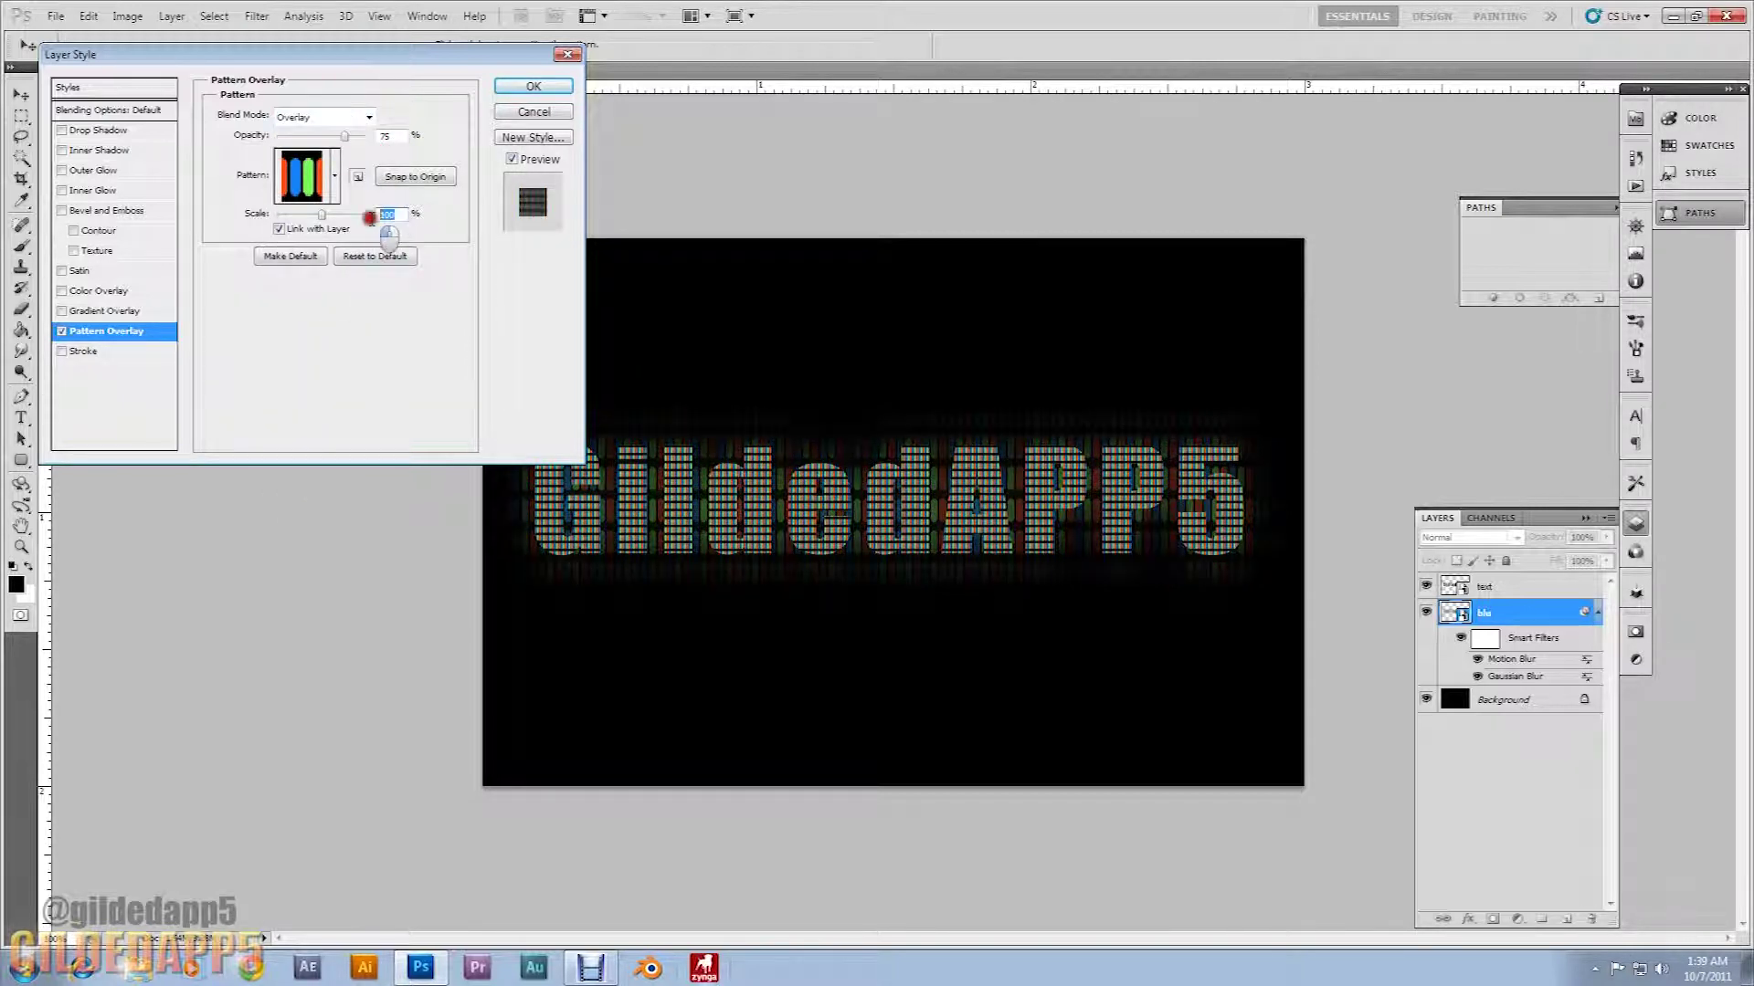
pyautogui.write('25')
pyautogui.click(378, 206)
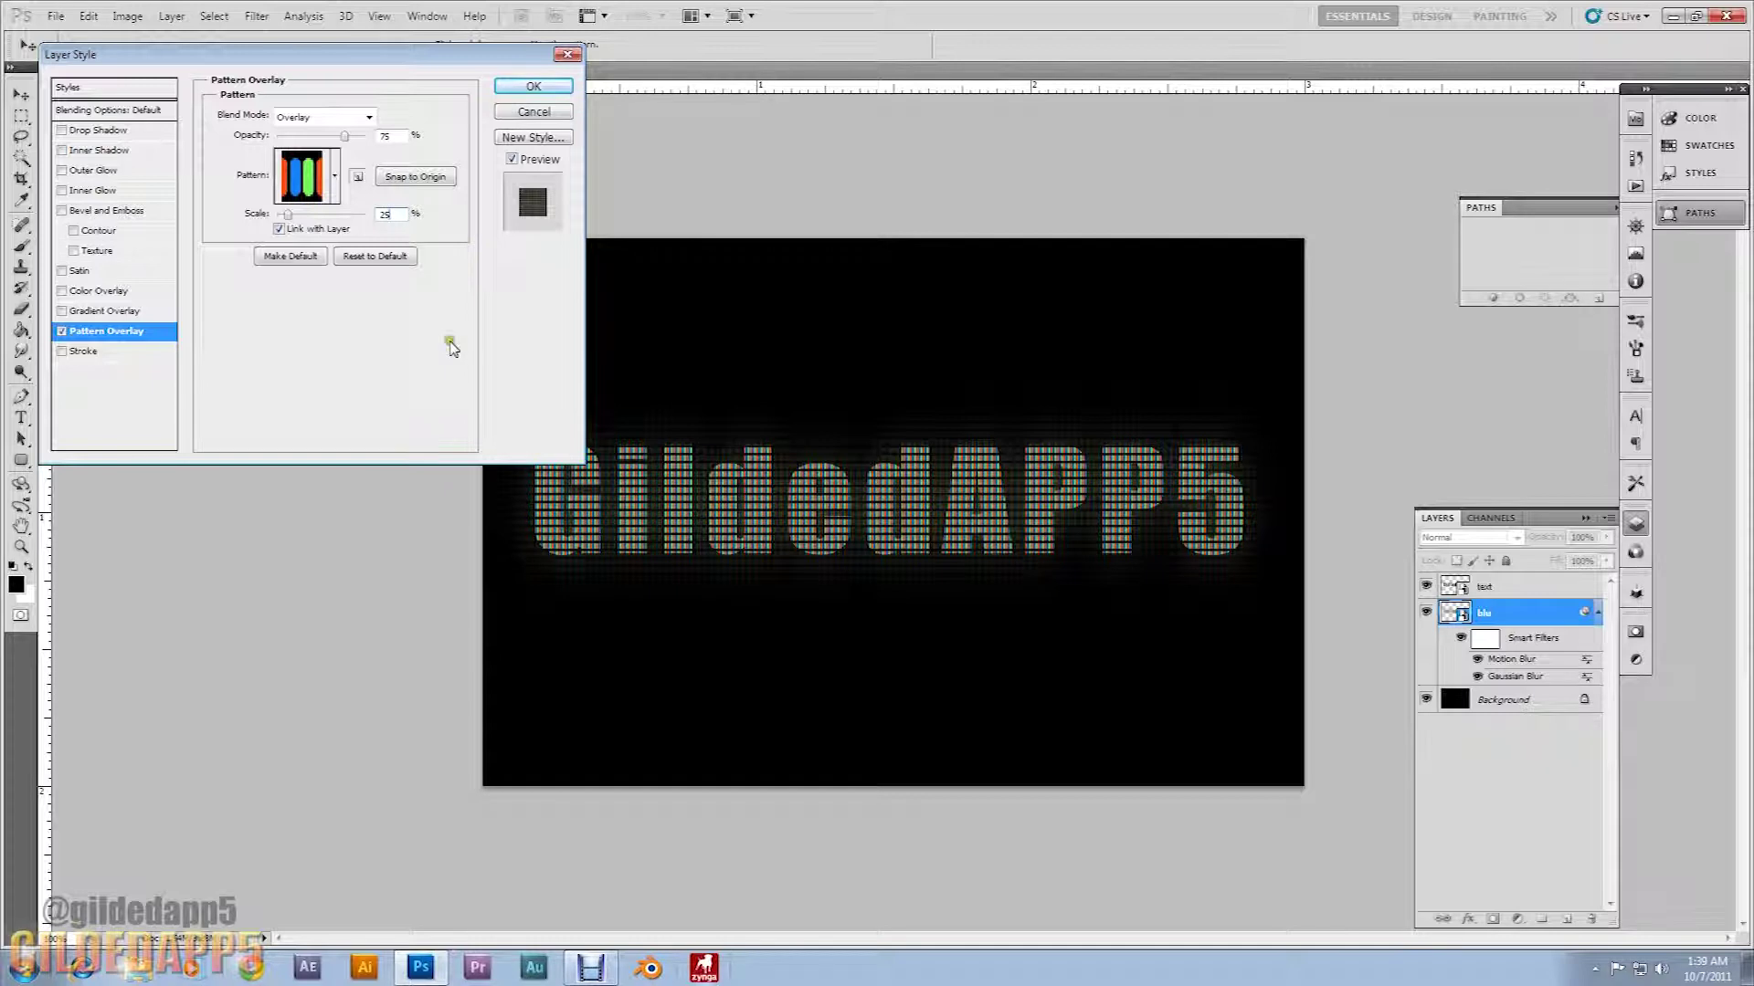
pyautogui.click(535, 87)
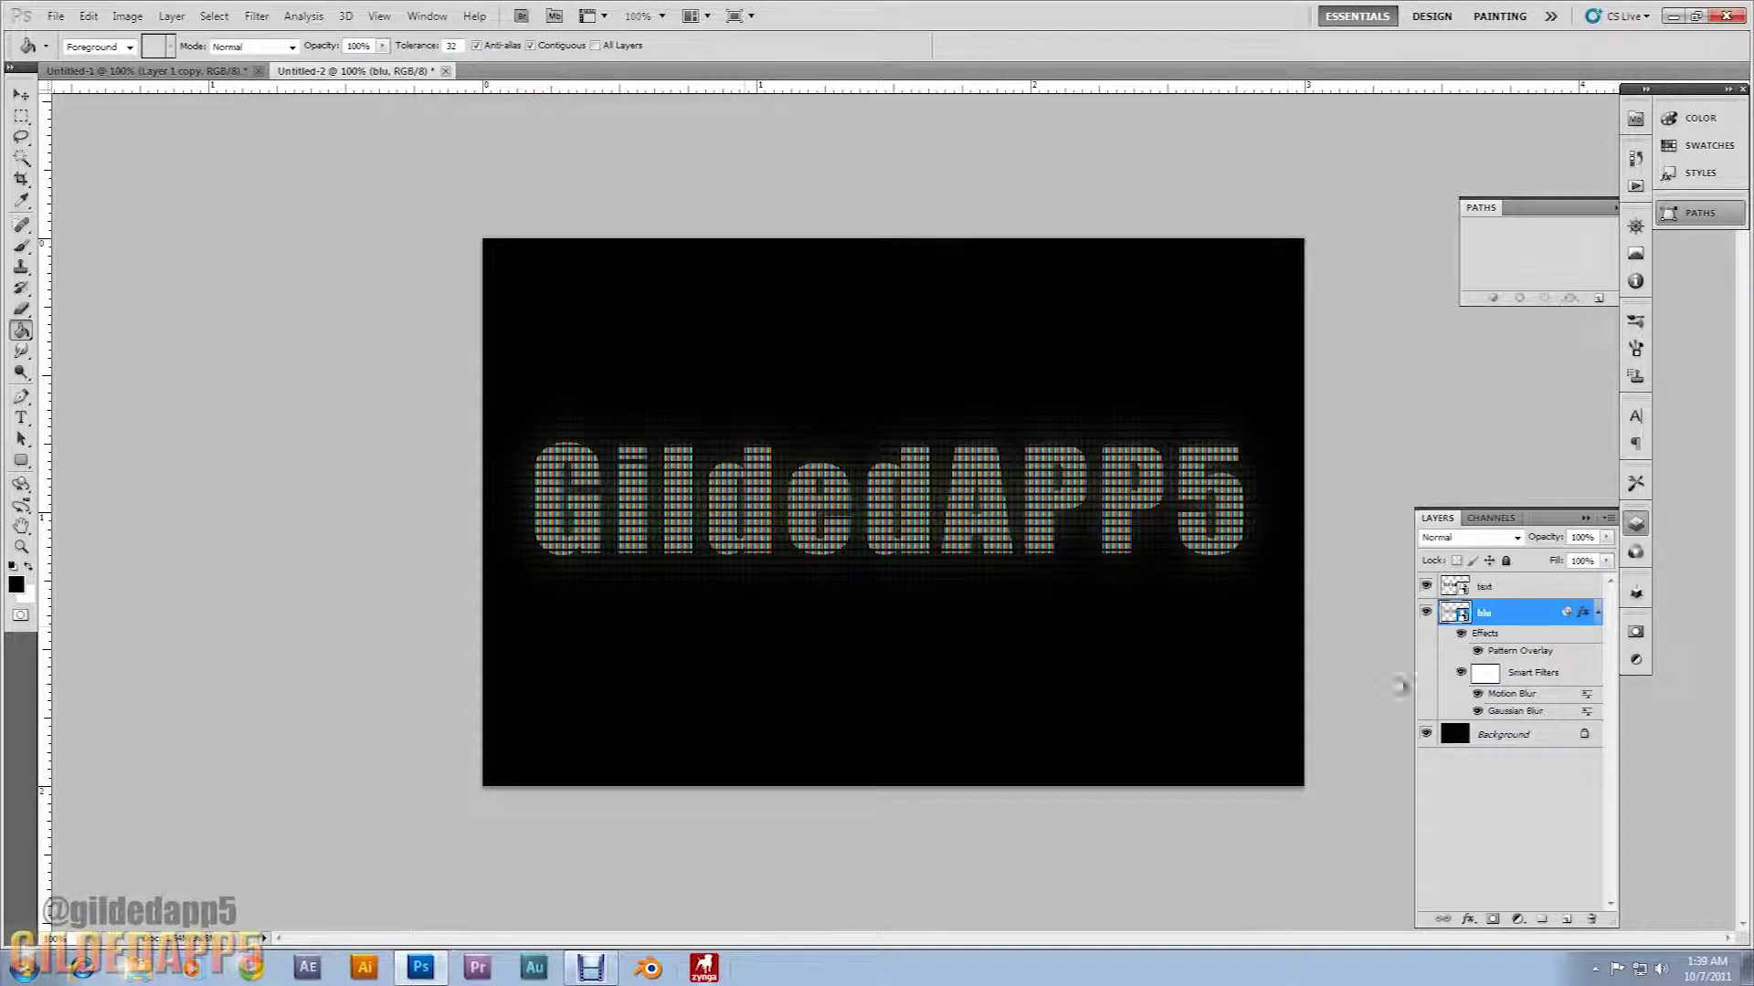
# Step: Select the text layer, try a 10-pixel Gaussian Blur, then cancel it
pyautogui.click(1507, 589)
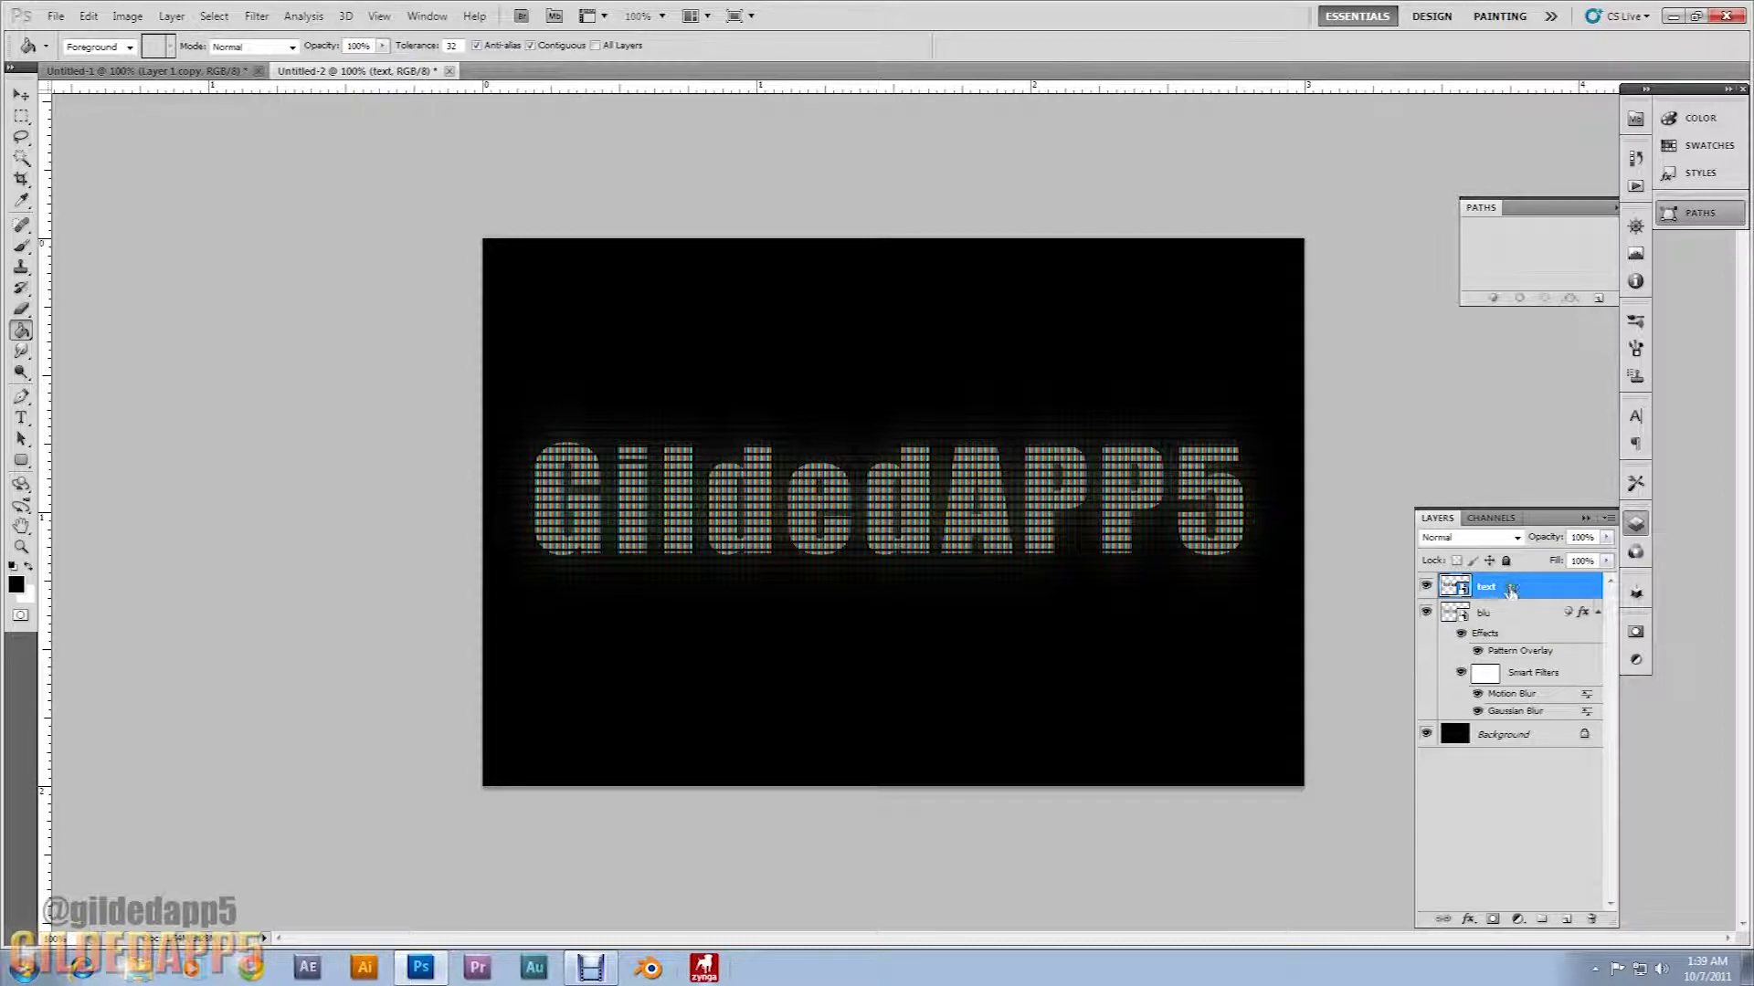
pyautogui.click(259, 19)
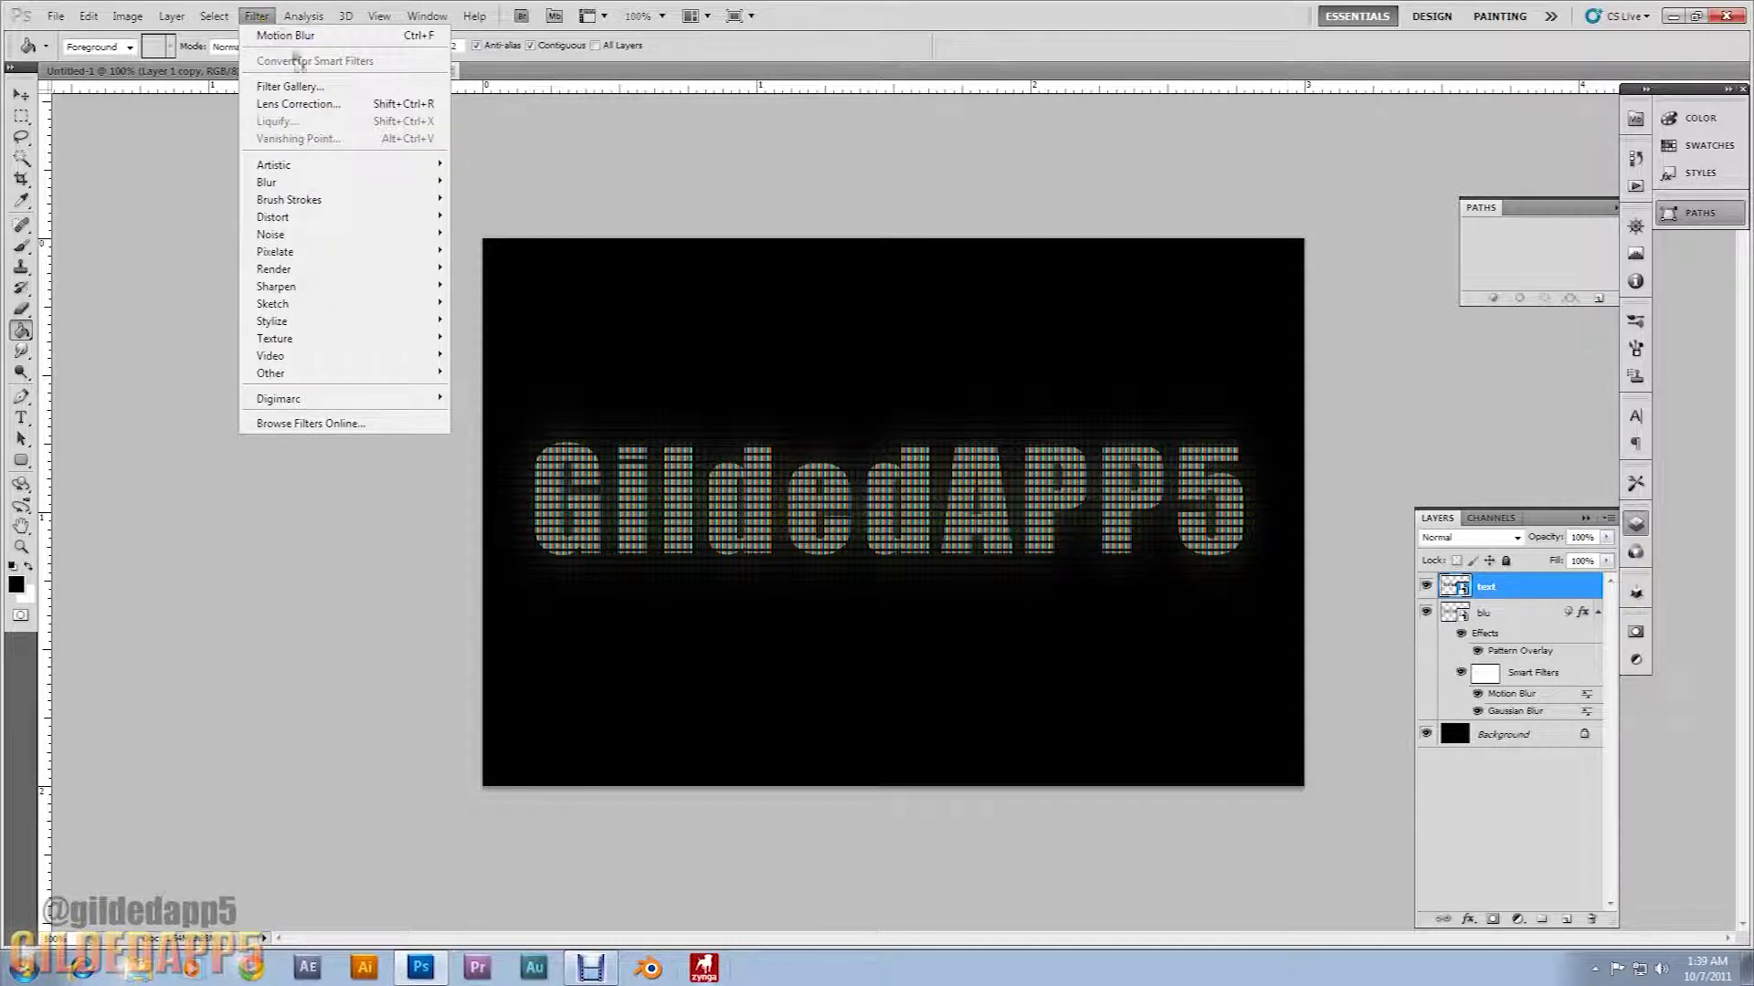
pyautogui.moveTo(347, 181)
pyautogui.click(497, 251)
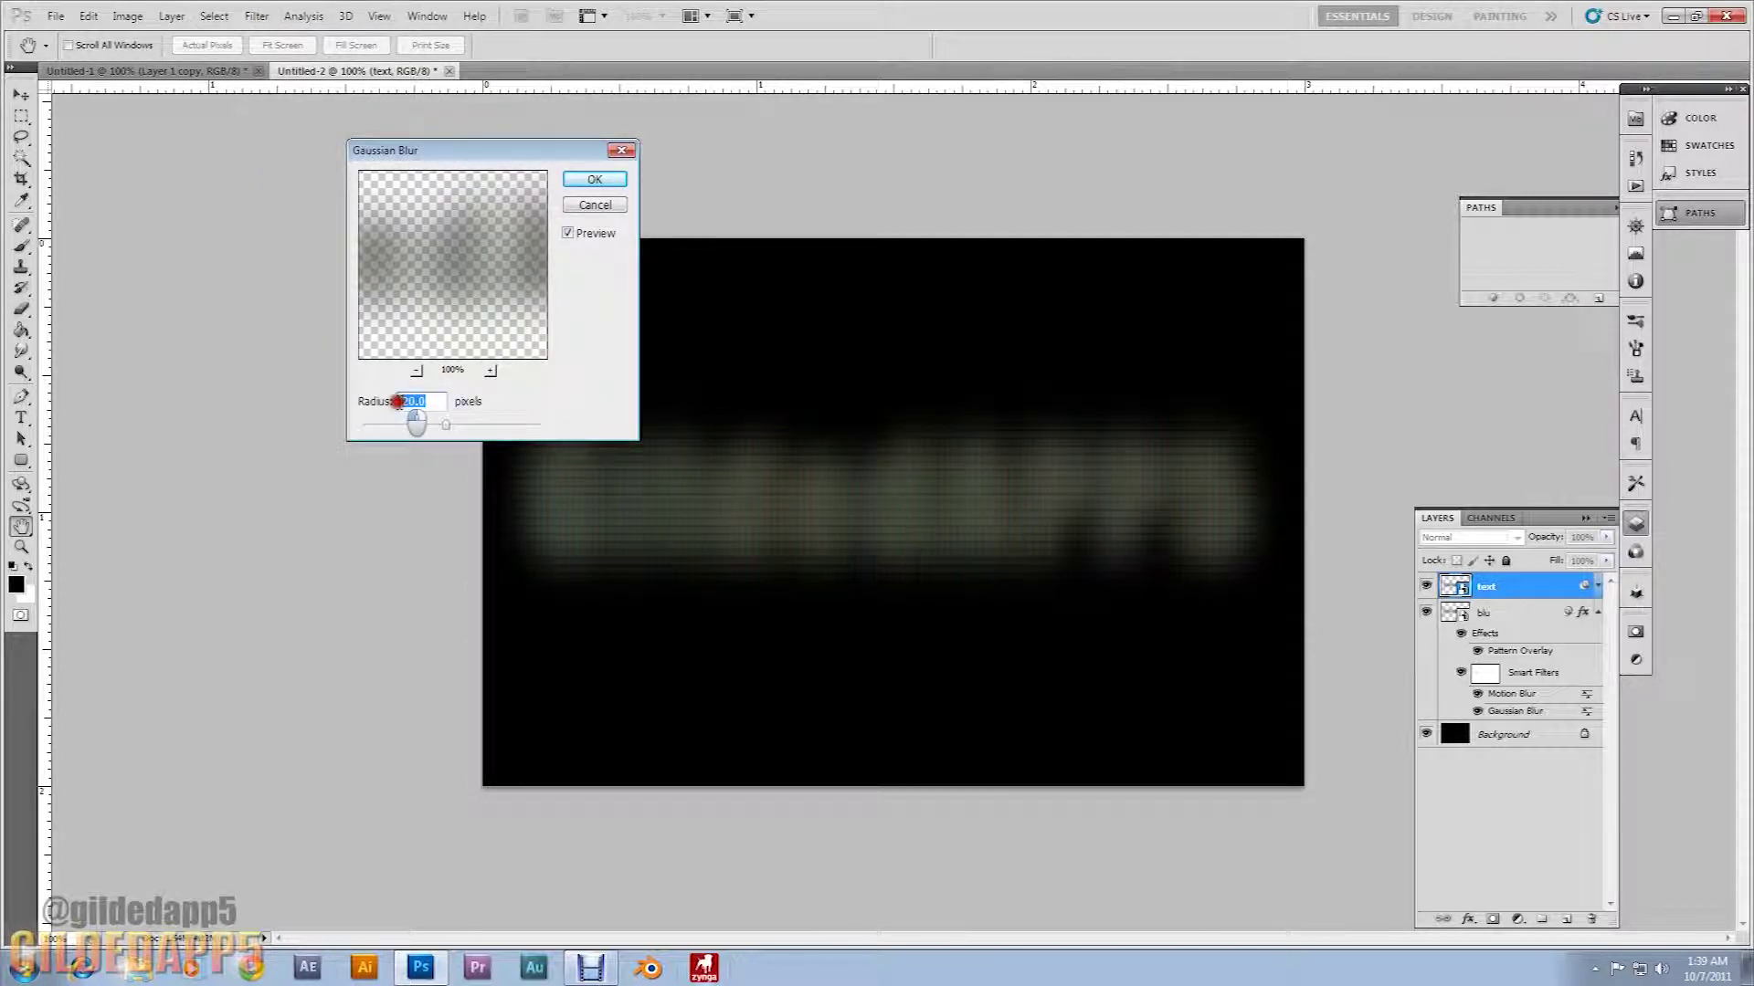
pyautogui.write('10')
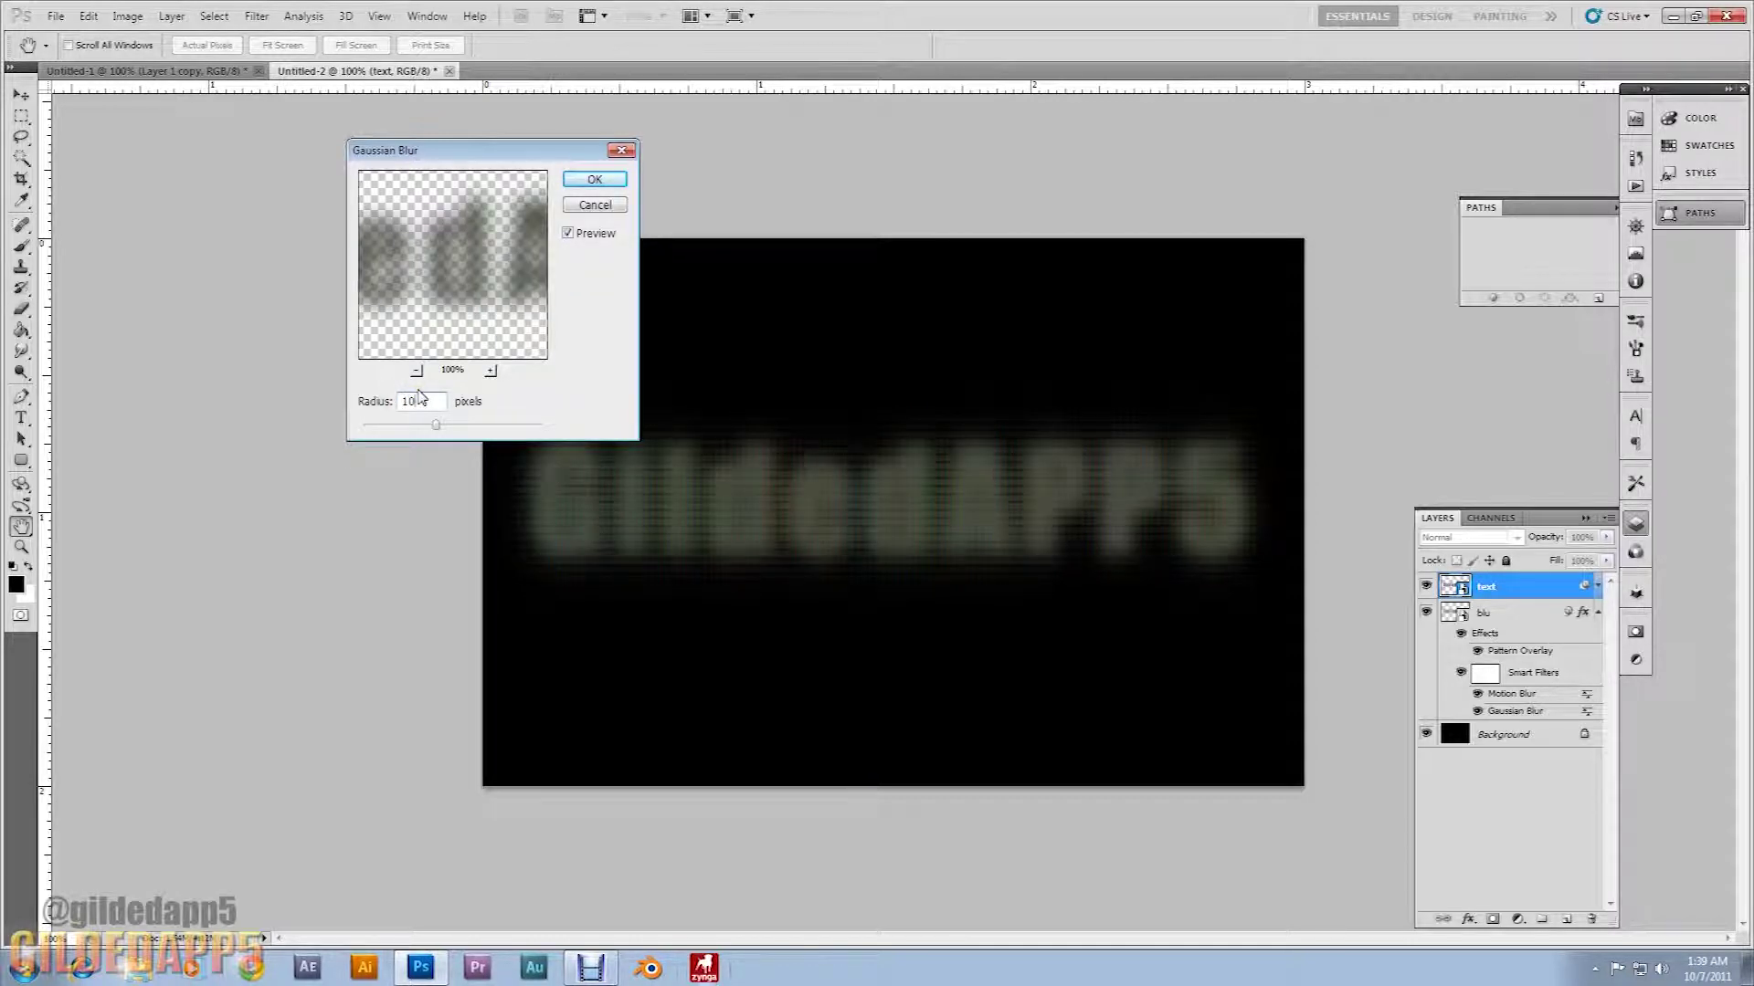
pyautogui.click(610, 204)
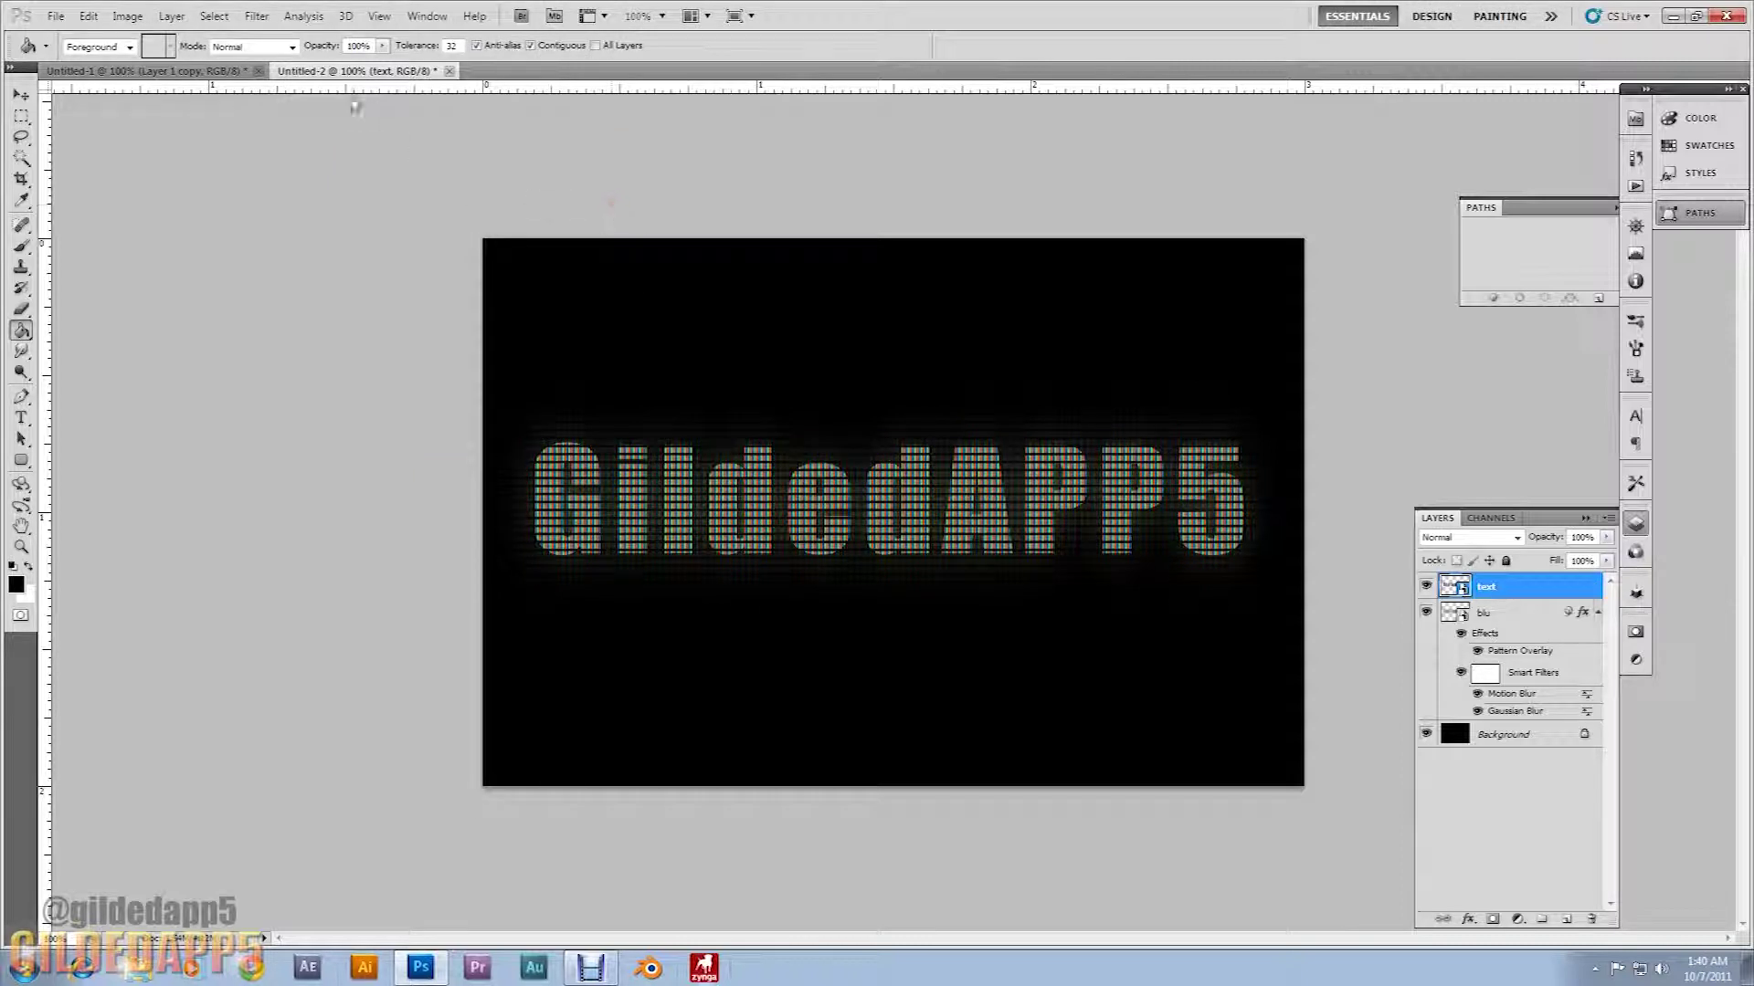
# Step: Apply a 90°, 10-pixel Motion Blur to the text layer
pyautogui.click(256, 15)
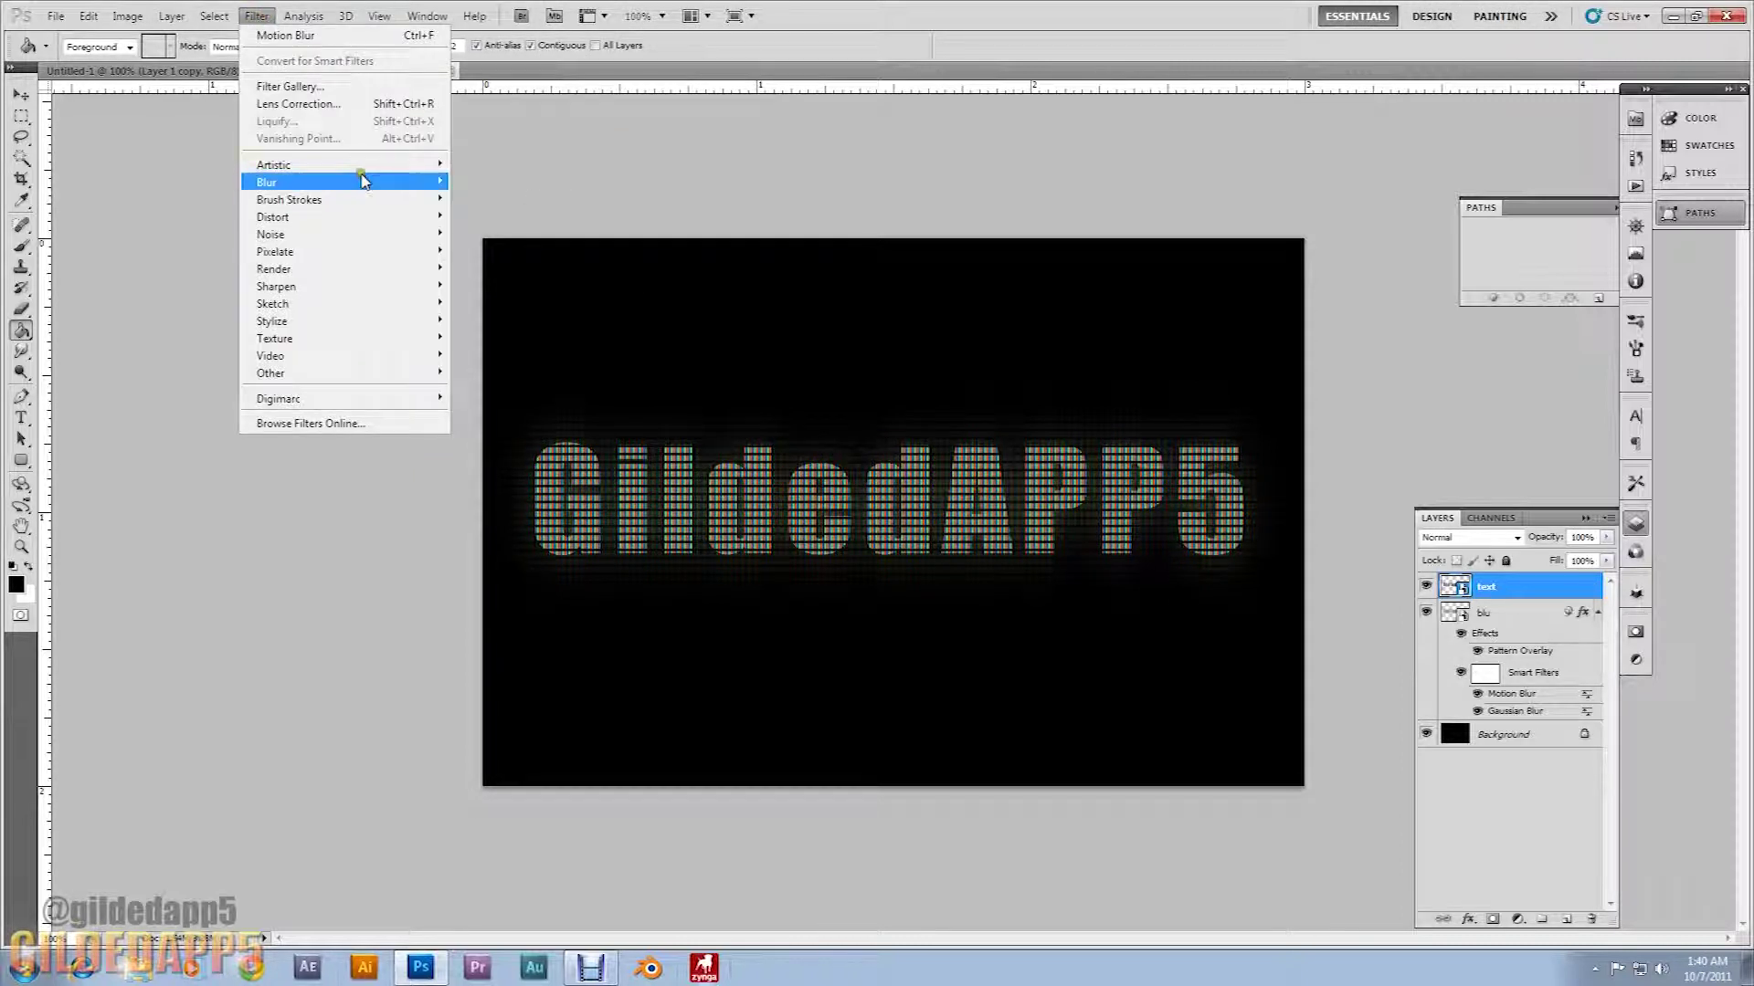
pyautogui.moveTo(362, 180)
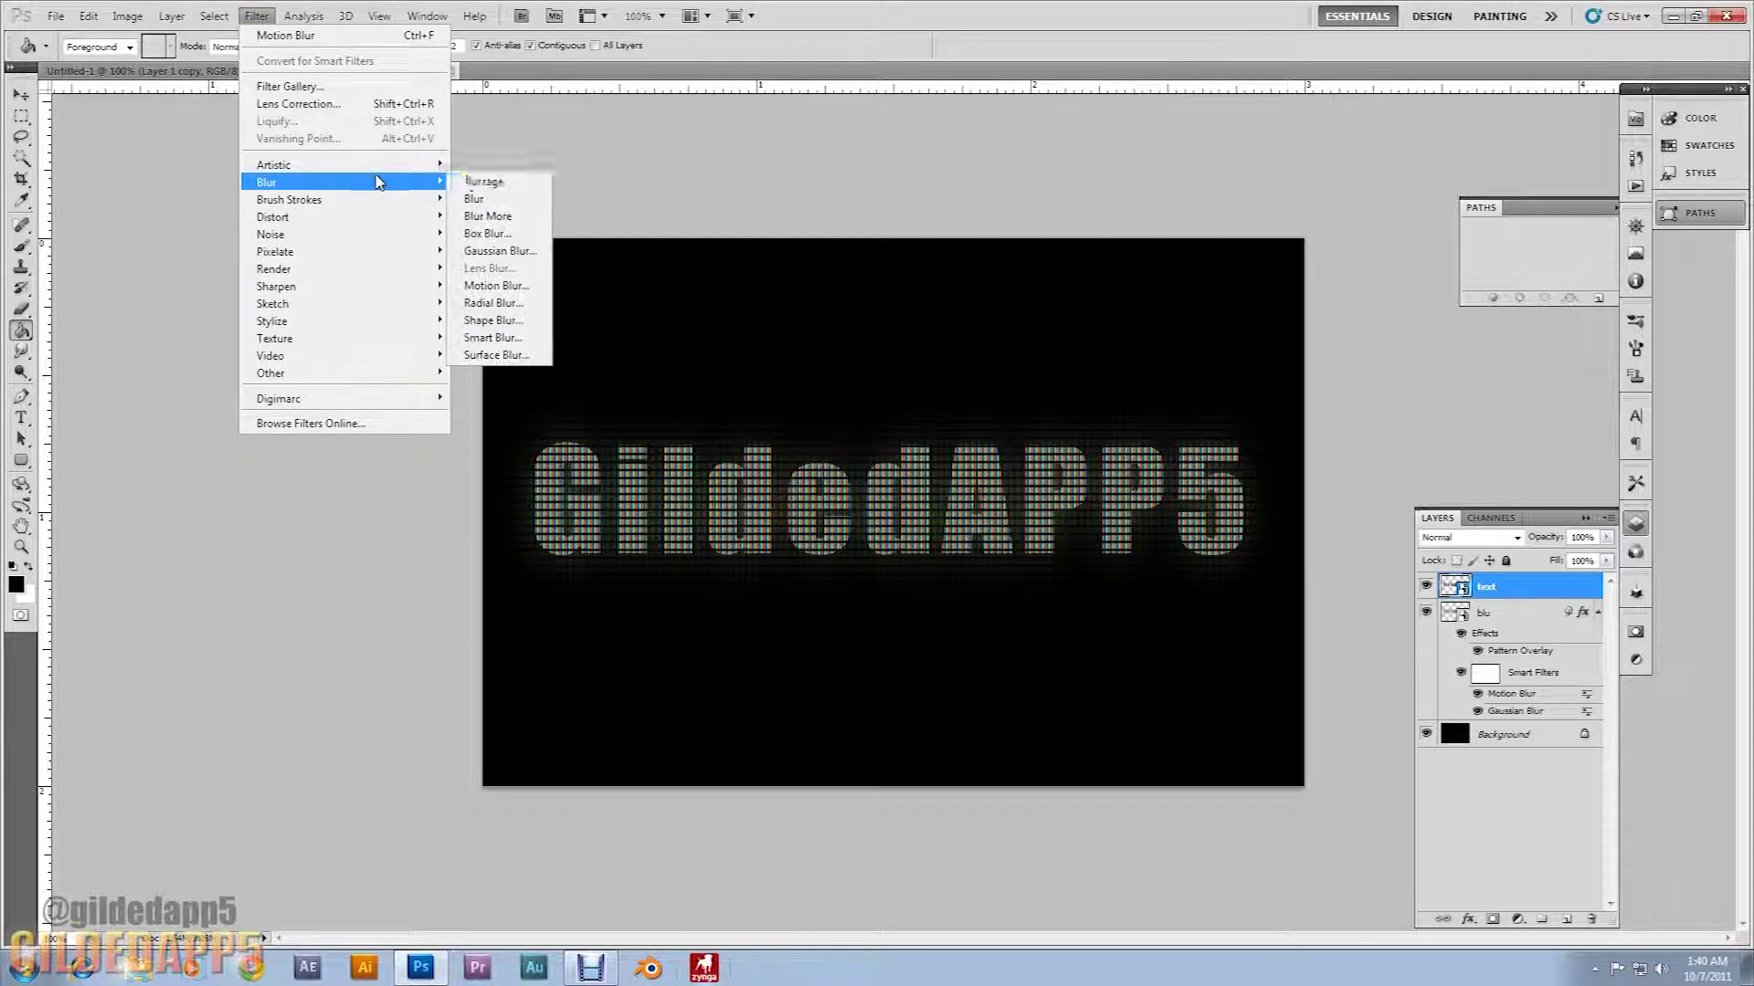
pyautogui.click(513, 287)
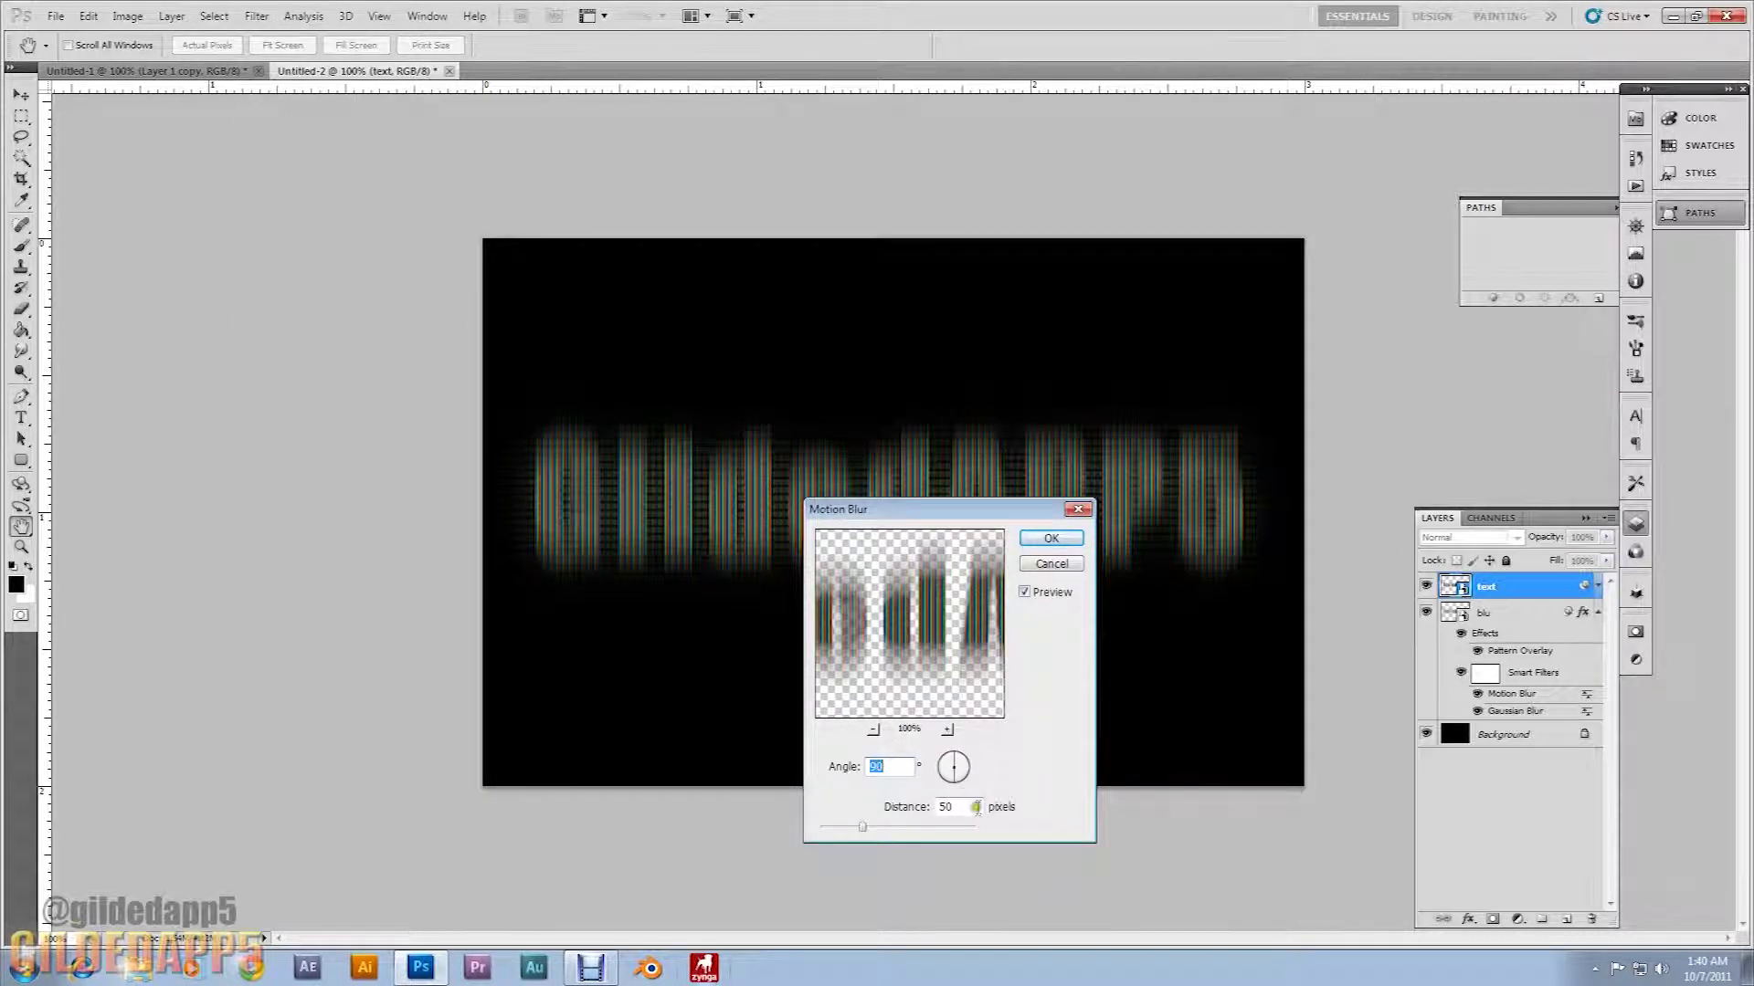
pyautogui.click(973, 808)
pyautogui.click(892, 768)
pyautogui.doubleClick(950, 807)
pyautogui.write('10')
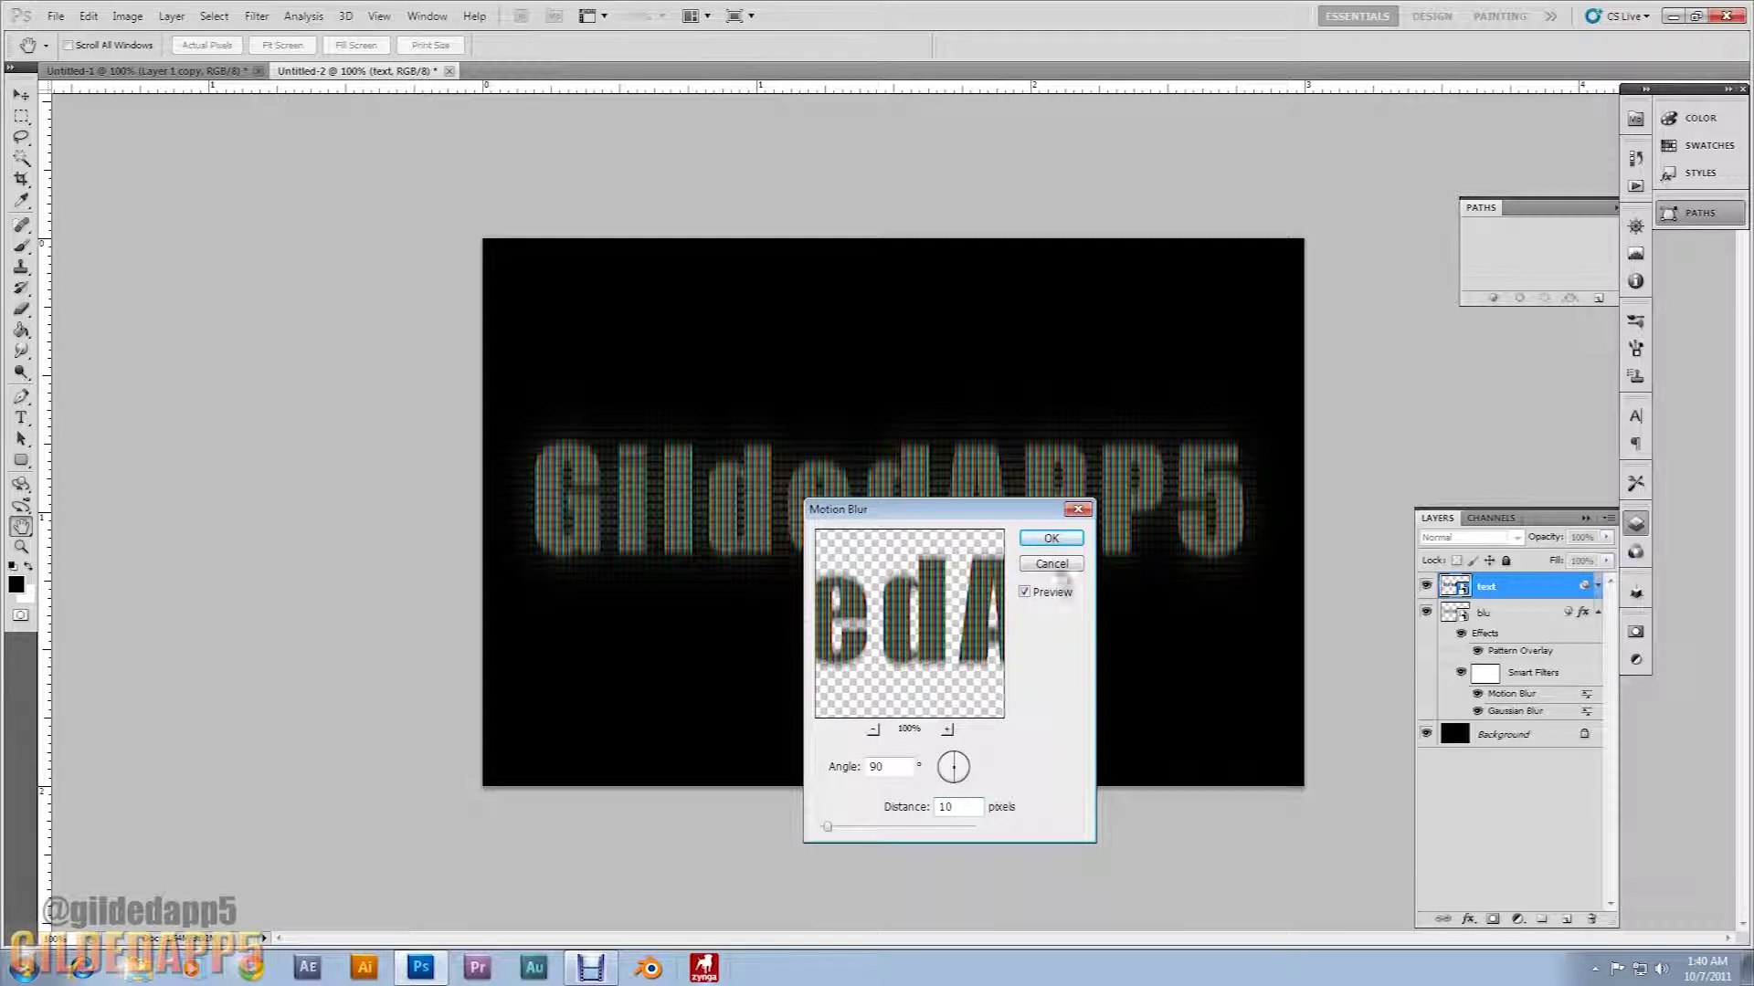
pyautogui.click(1058, 539)
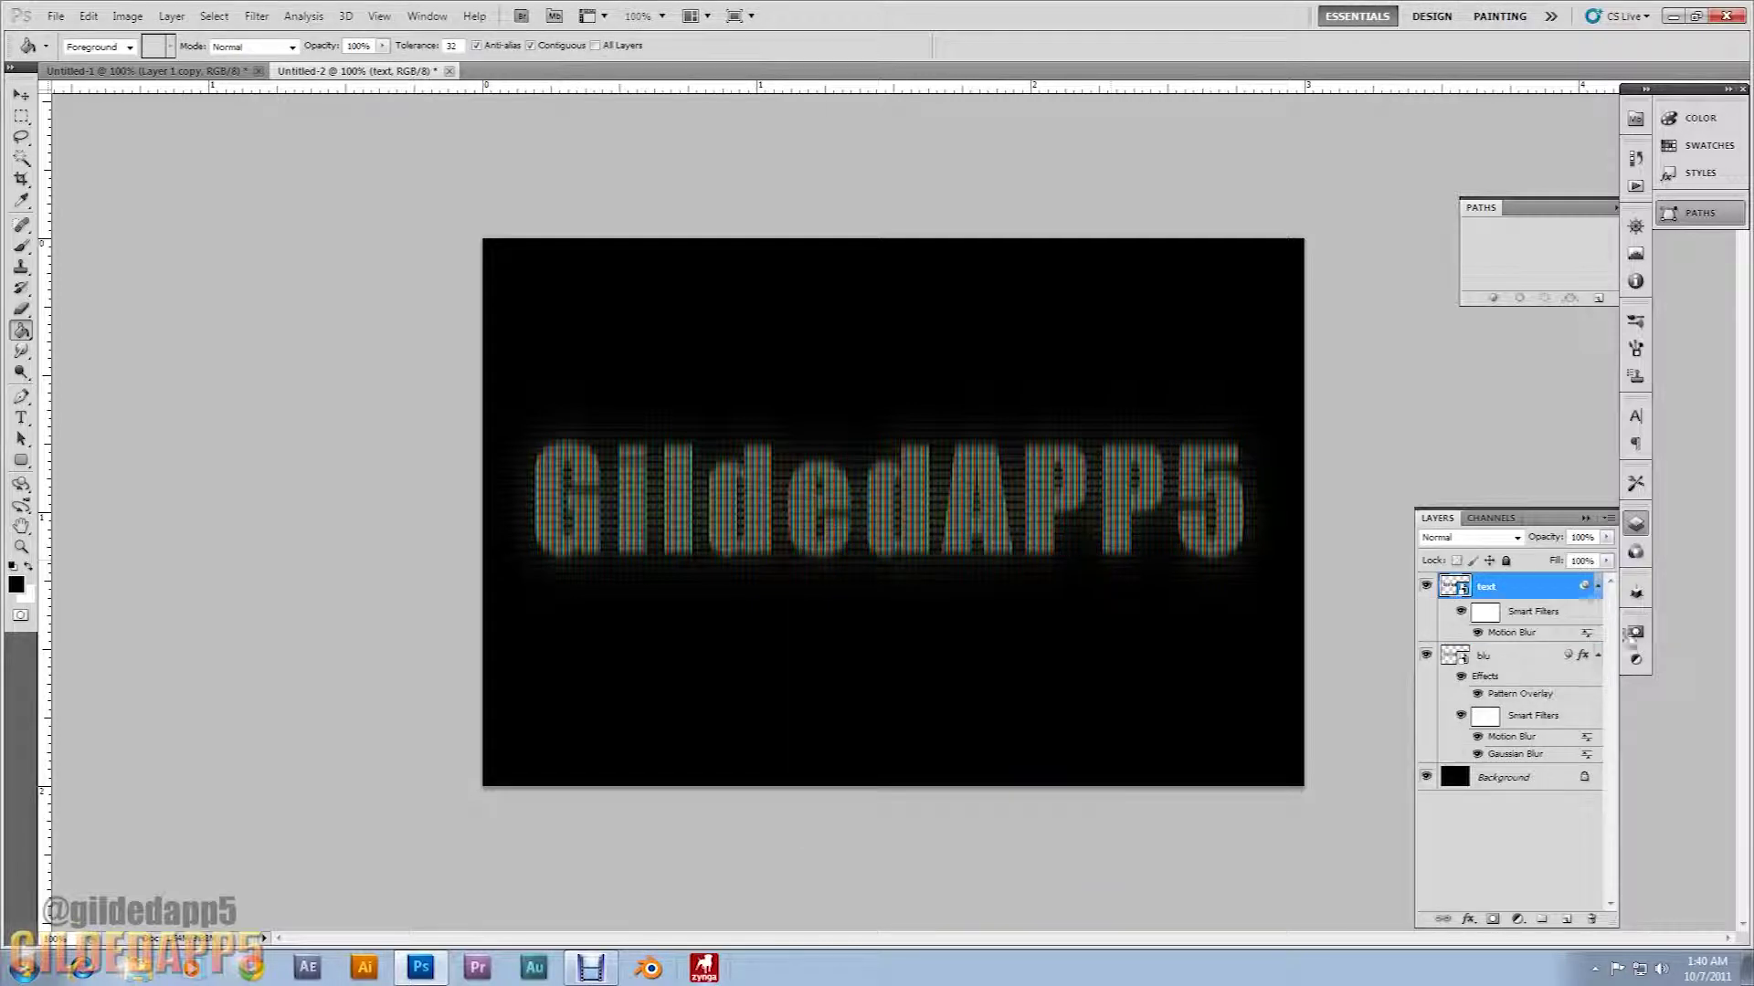
# Step: Add the RGB stripe Pattern Overlay to the text layer at 25% scale and 75% opacity
pyautogui.rightClick(1532, 591)
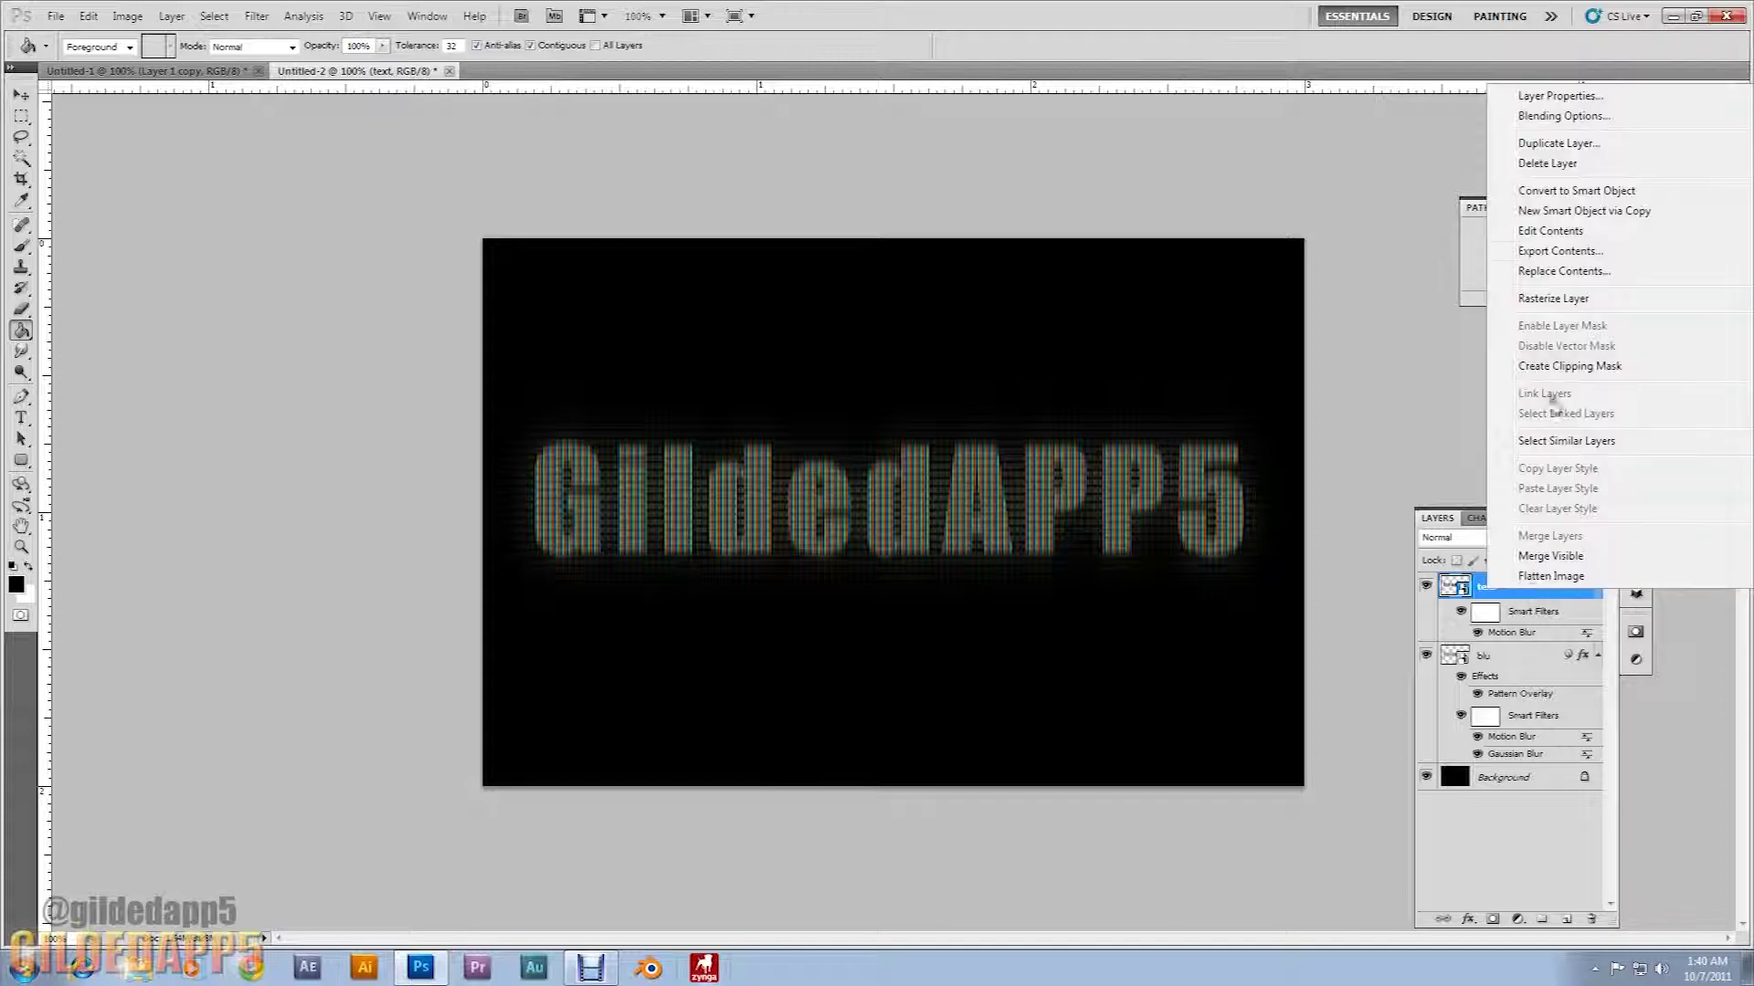
pyautogui.click(1570, 118)
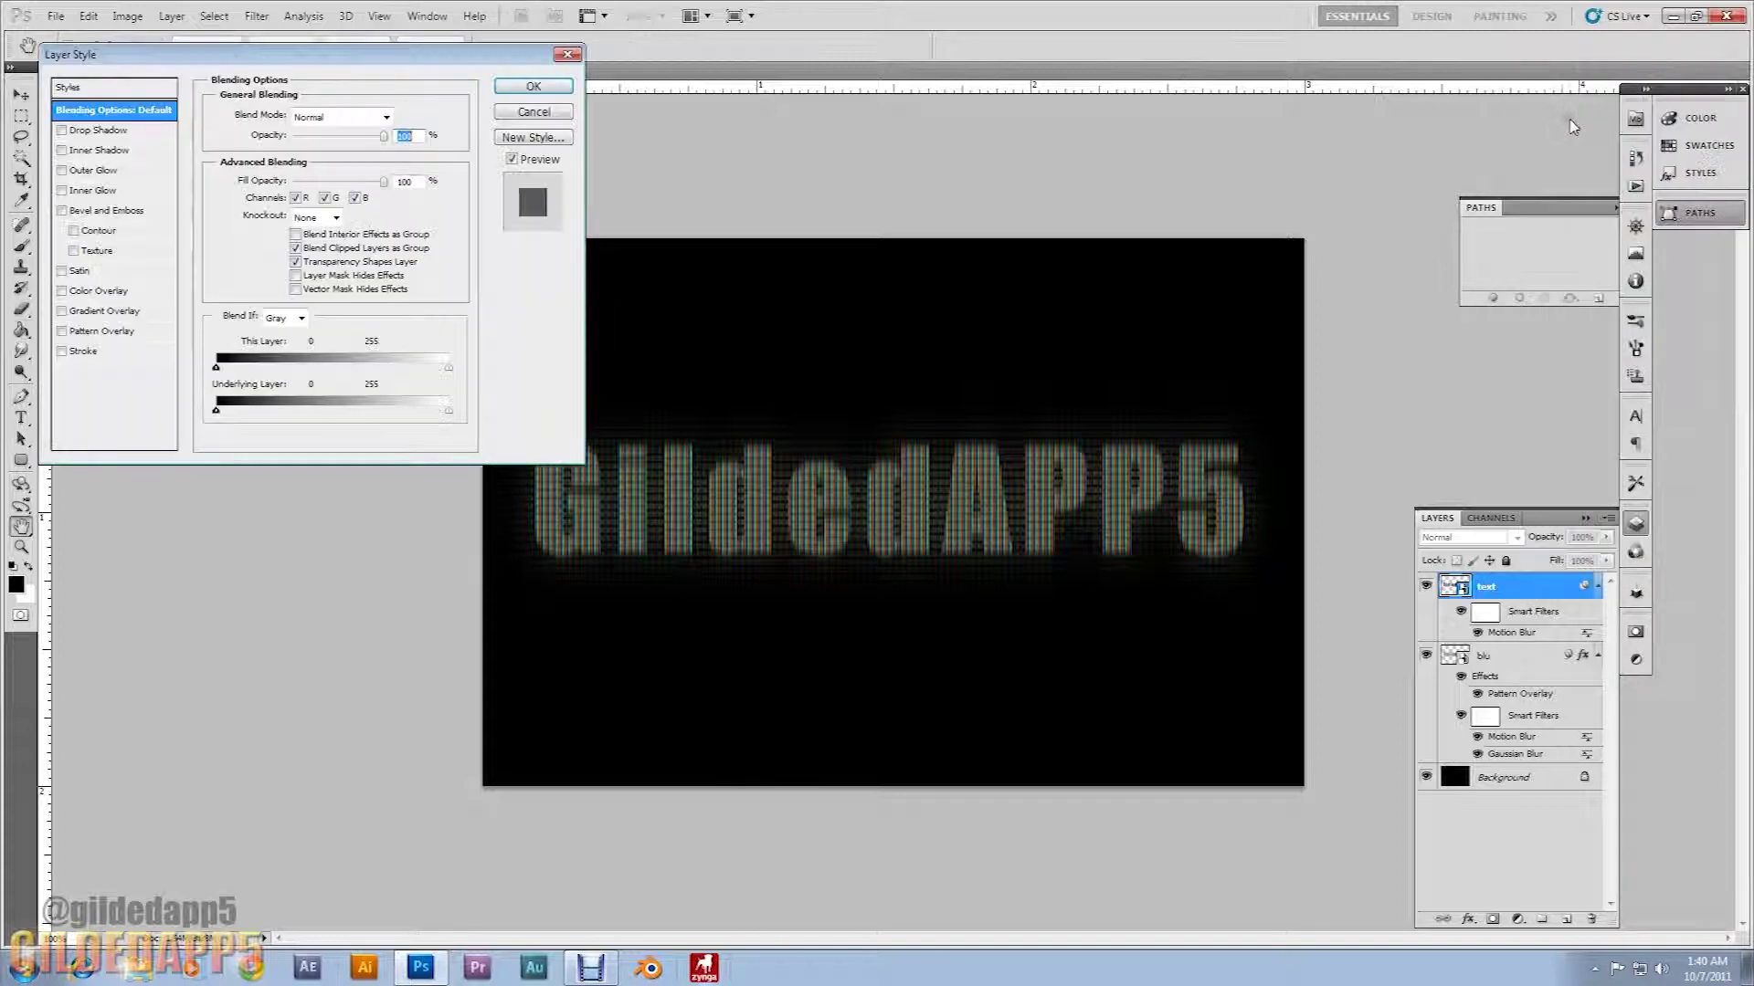
pyautogui.click(62, 331)
pyautogui.click(96, 331)
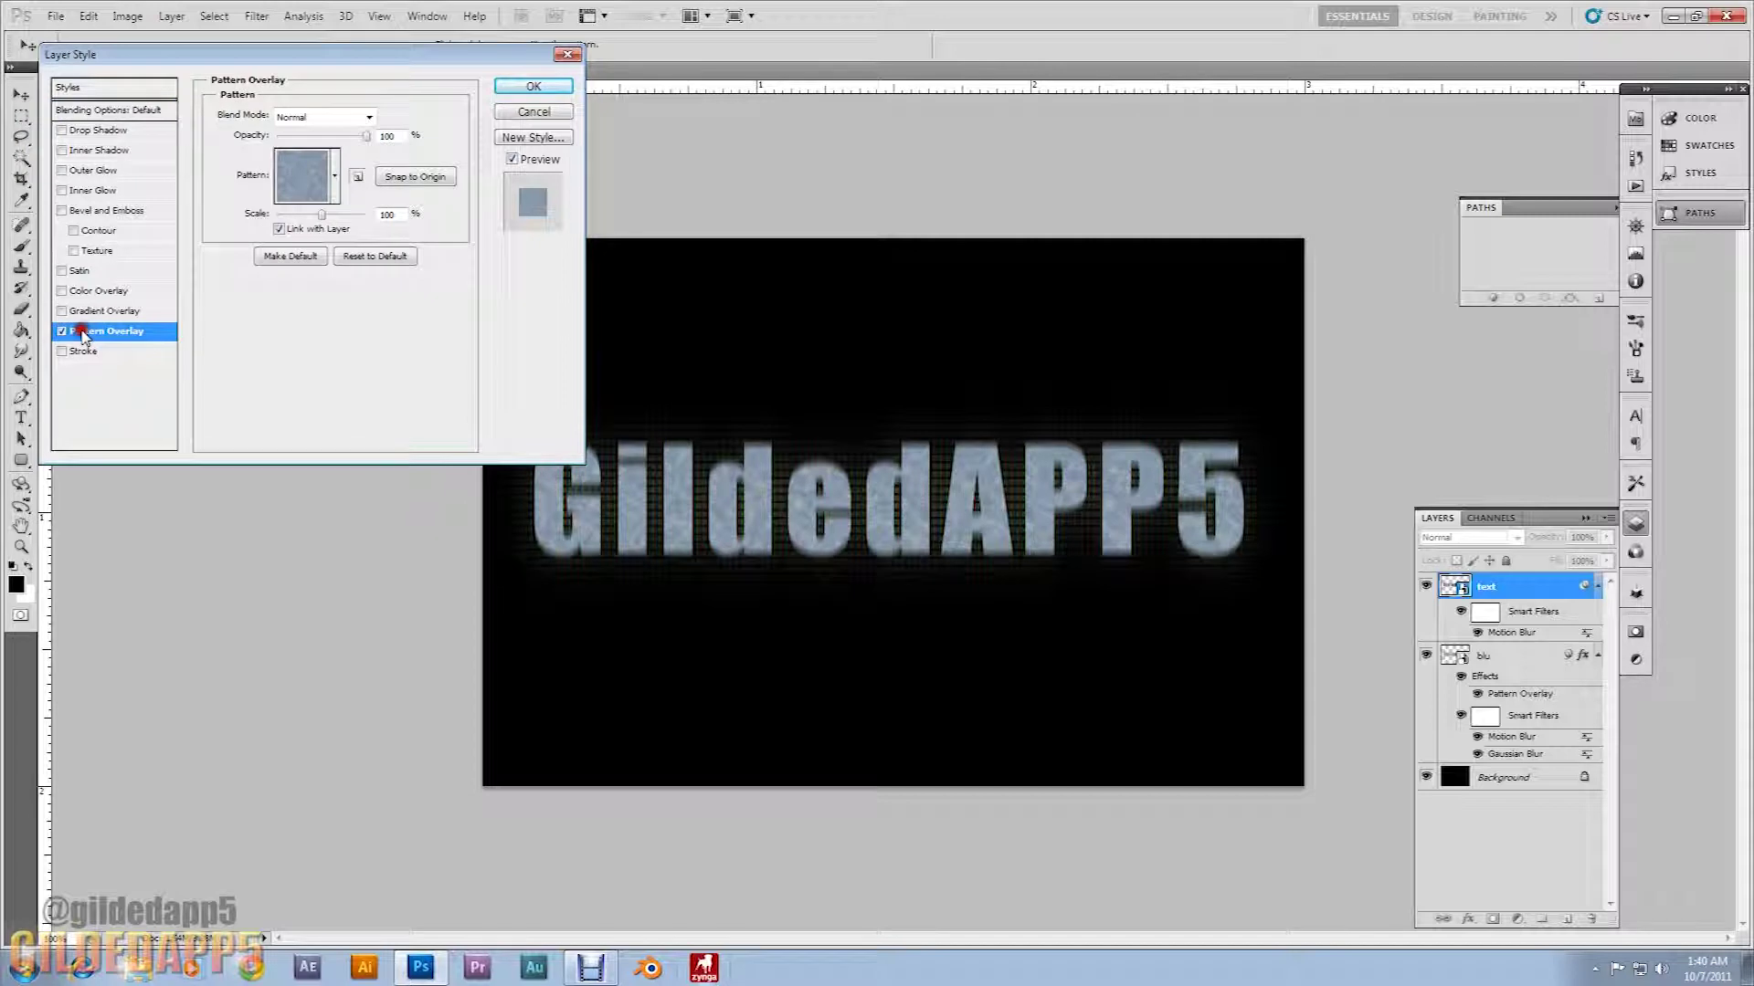
pyautogui.click(288, 188)
pyautogui.click(341, 290)
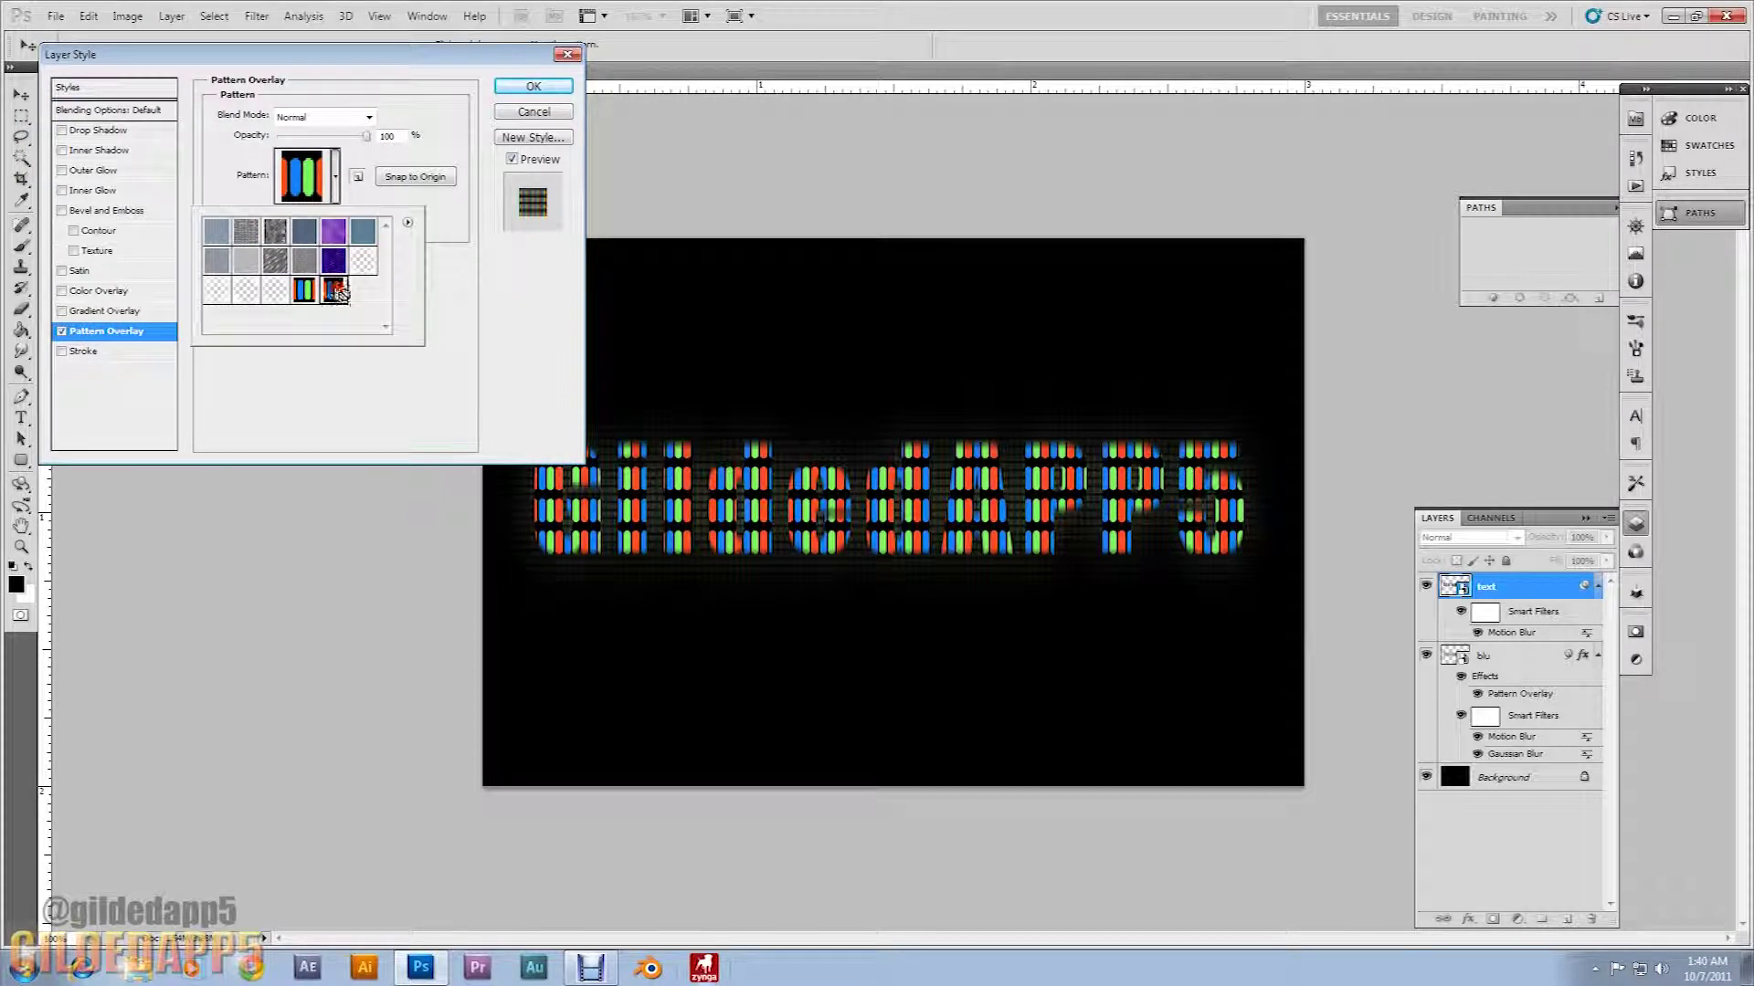
pyautogui.click(387, 402)
pyautogui.press('Tab')
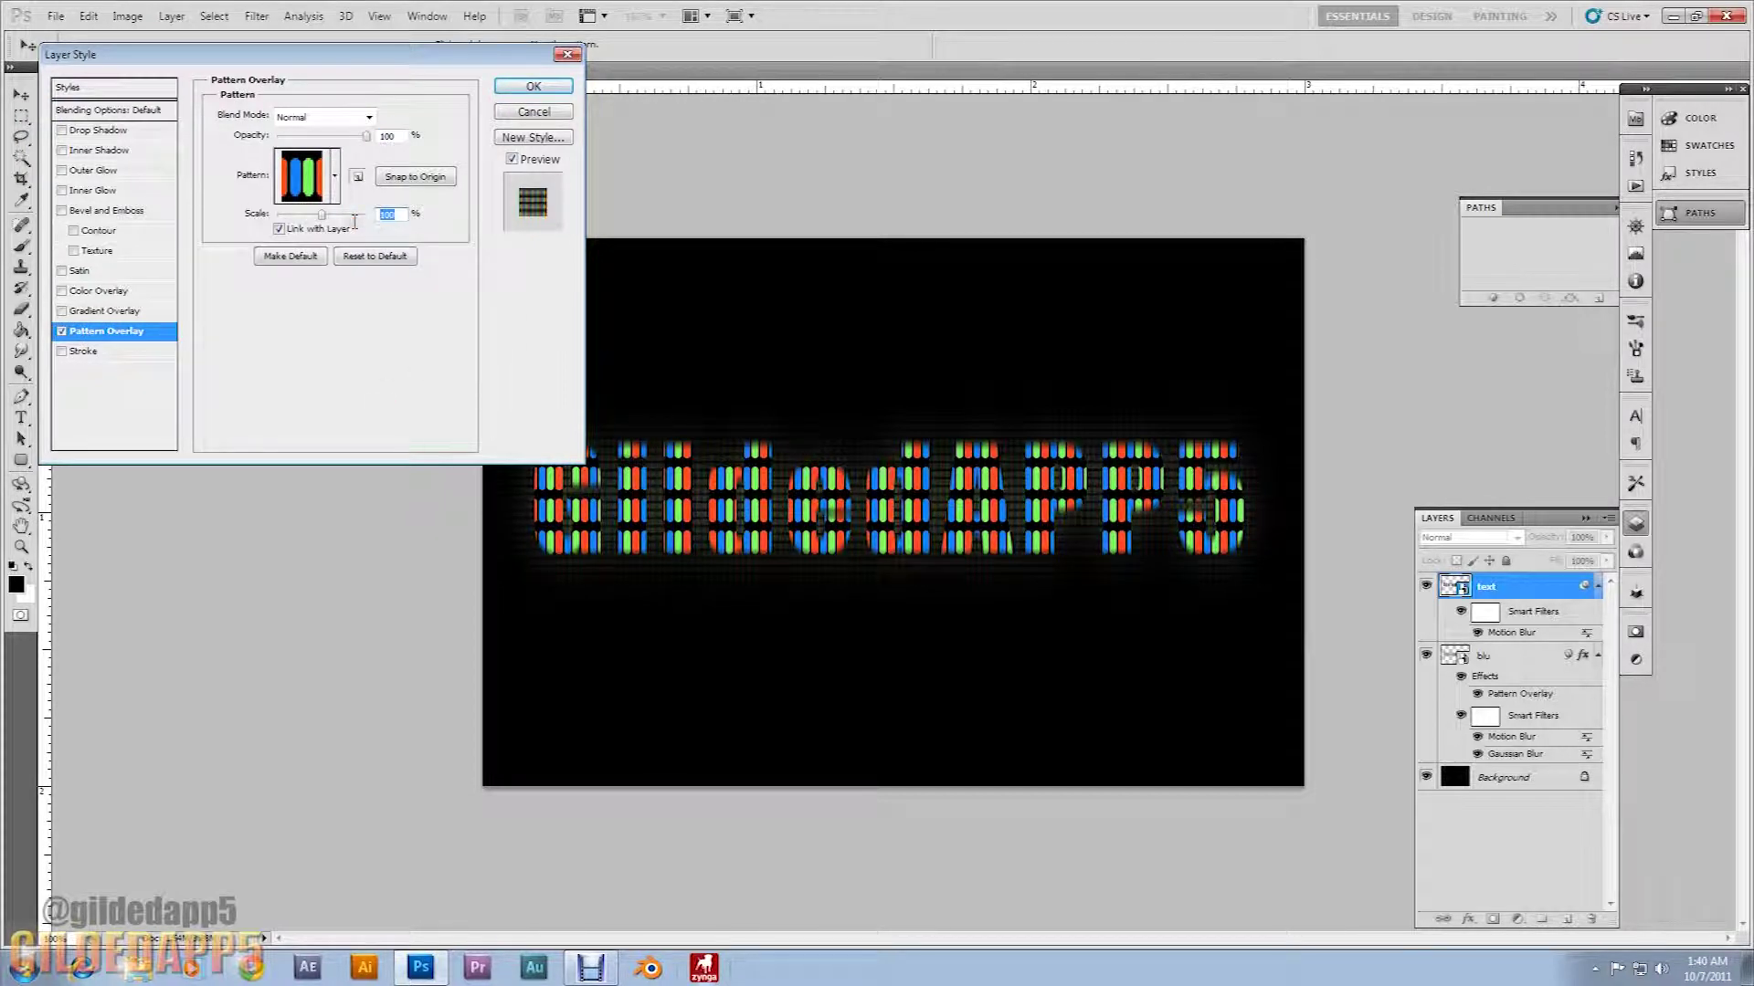
pyautogui.write('25')
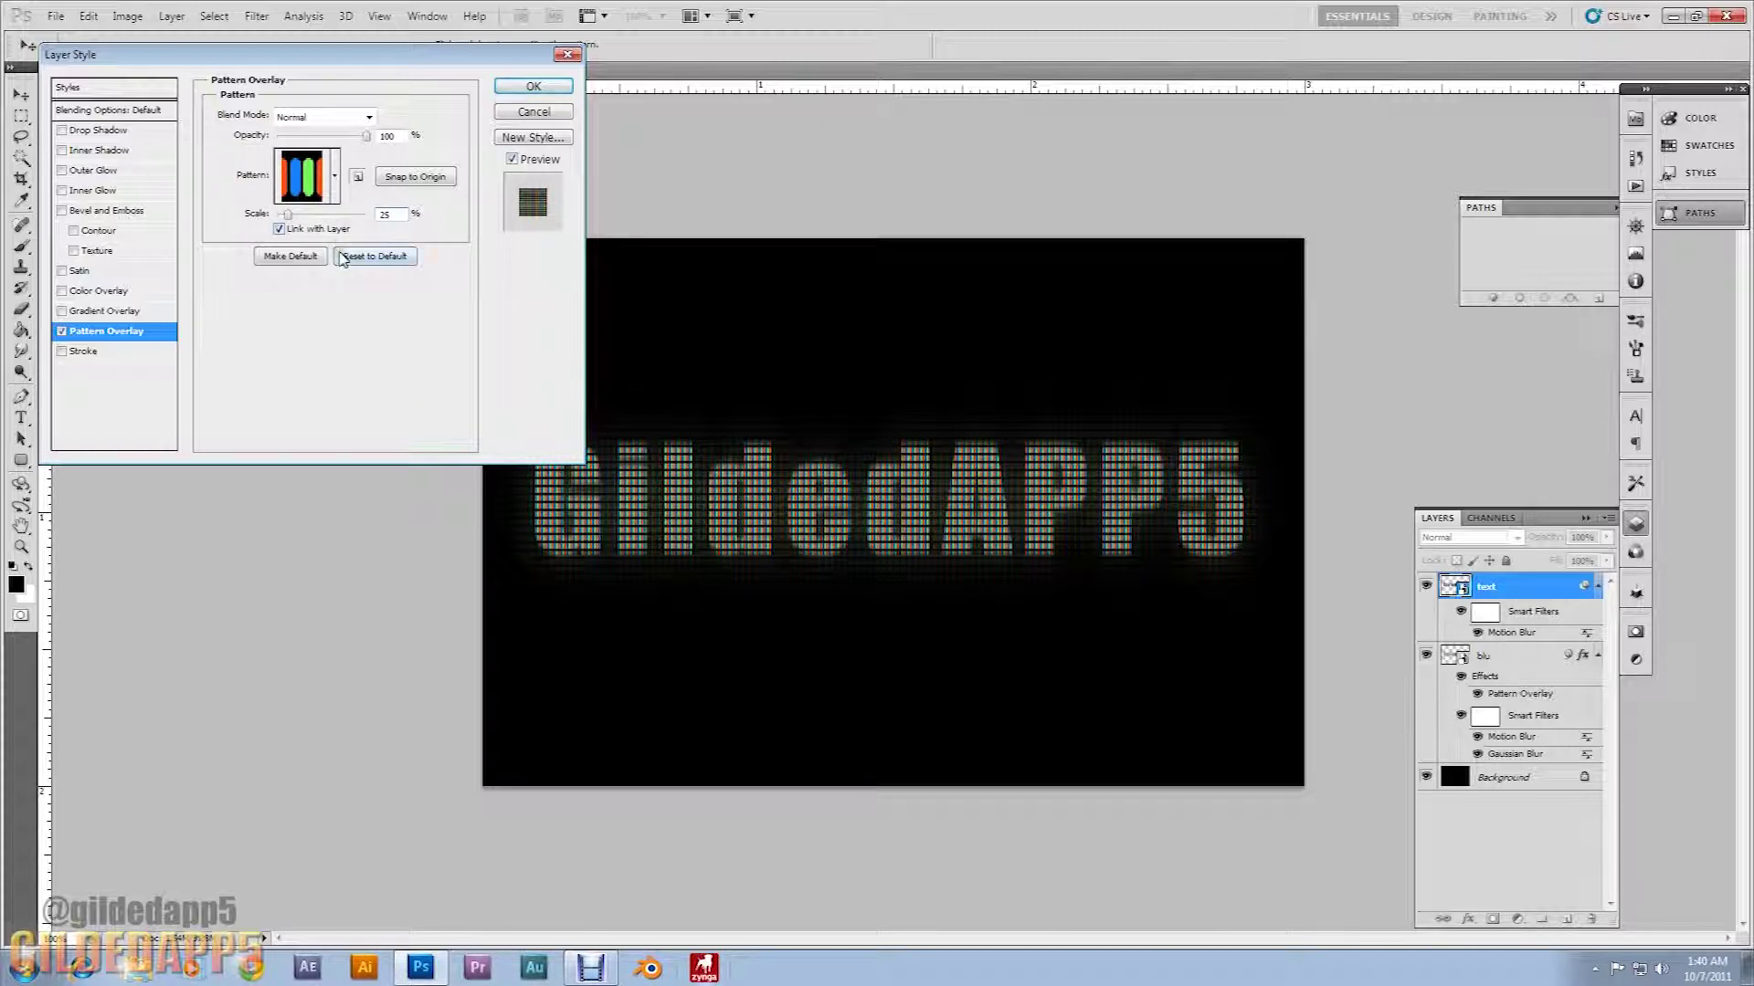
pyautogui.doubleClick(393, 136)
pyautogui.moveTo(365, 137); pyautogui.dragTo(344, 137)
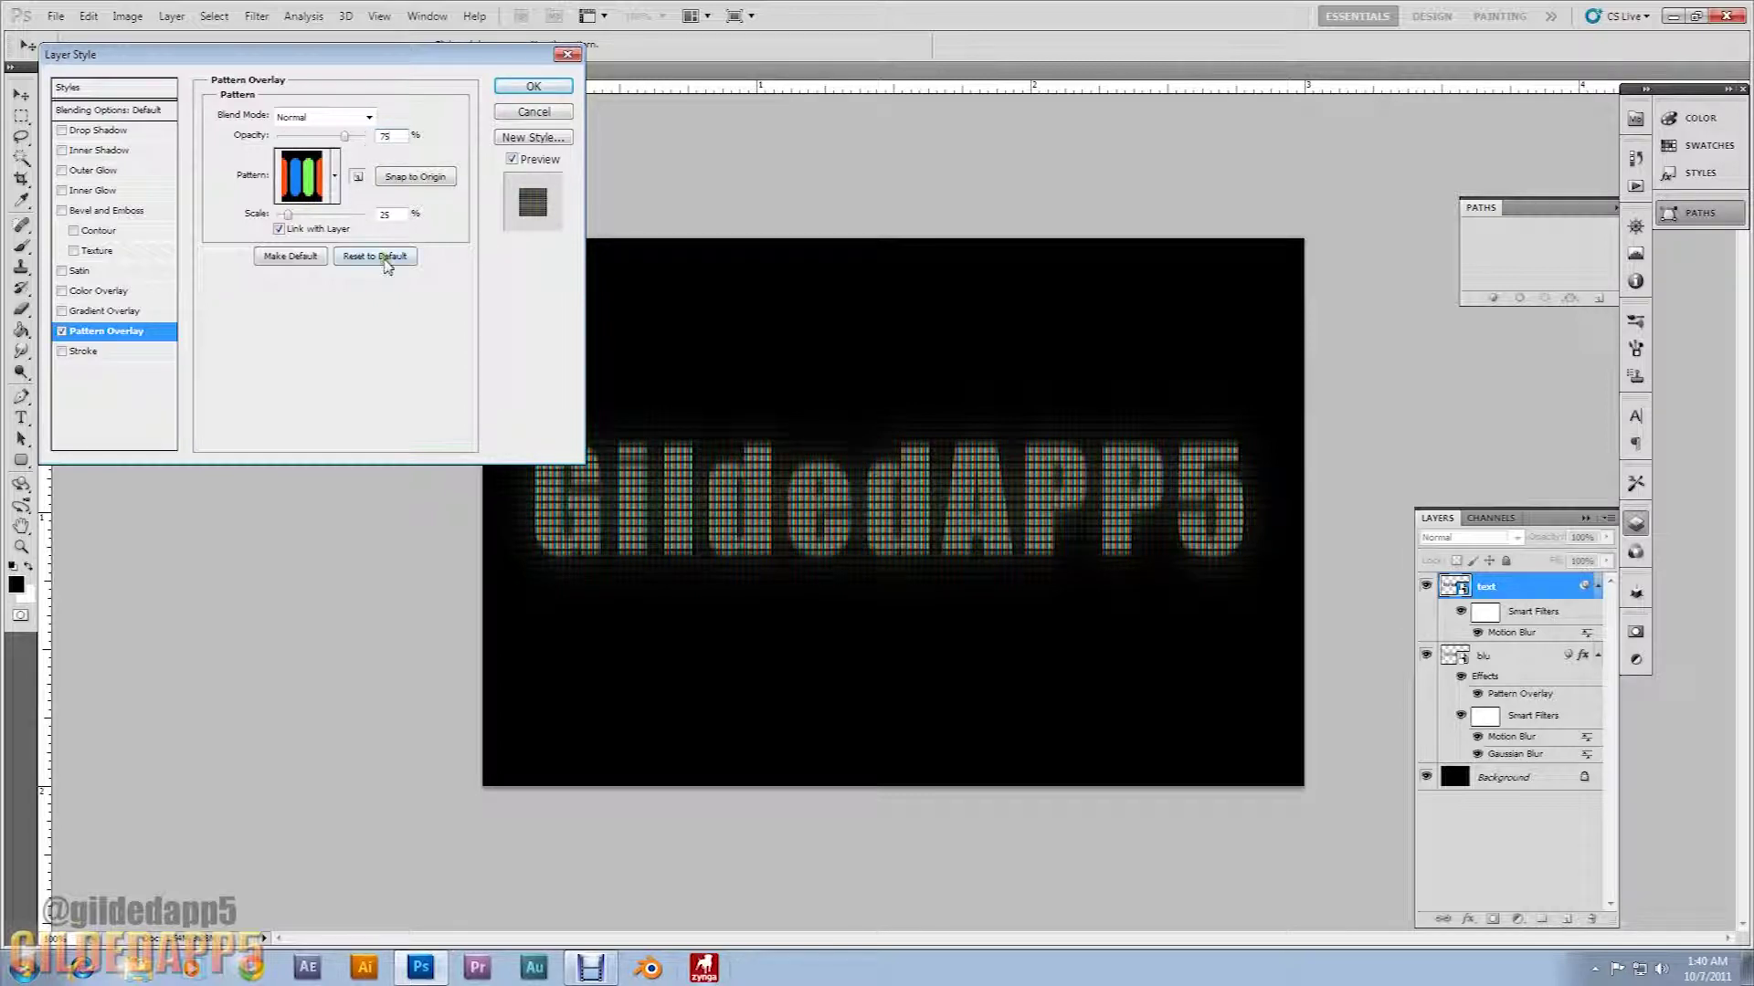
pyautogui.click(507, 88)
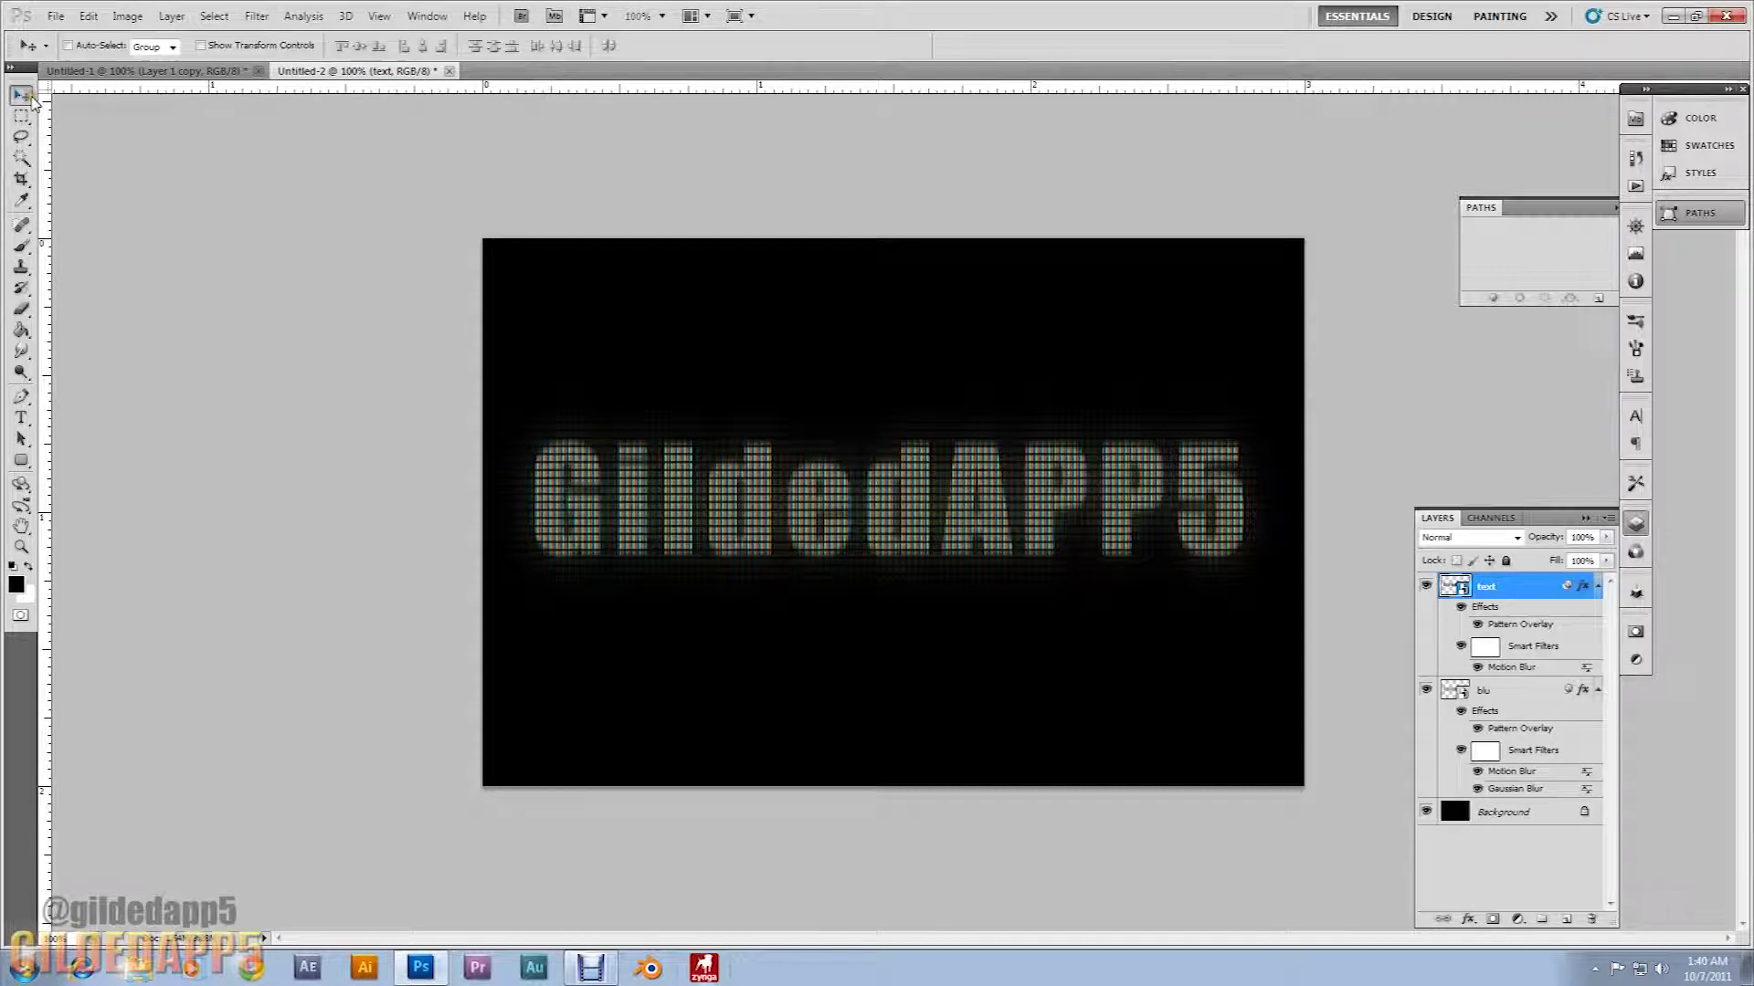
# Step: Merge the text and blu layers into a single smart object
pyautogui.keyDown('shift'); pyautogui.click(1505, 696); pyautogui.keyUp('shift')
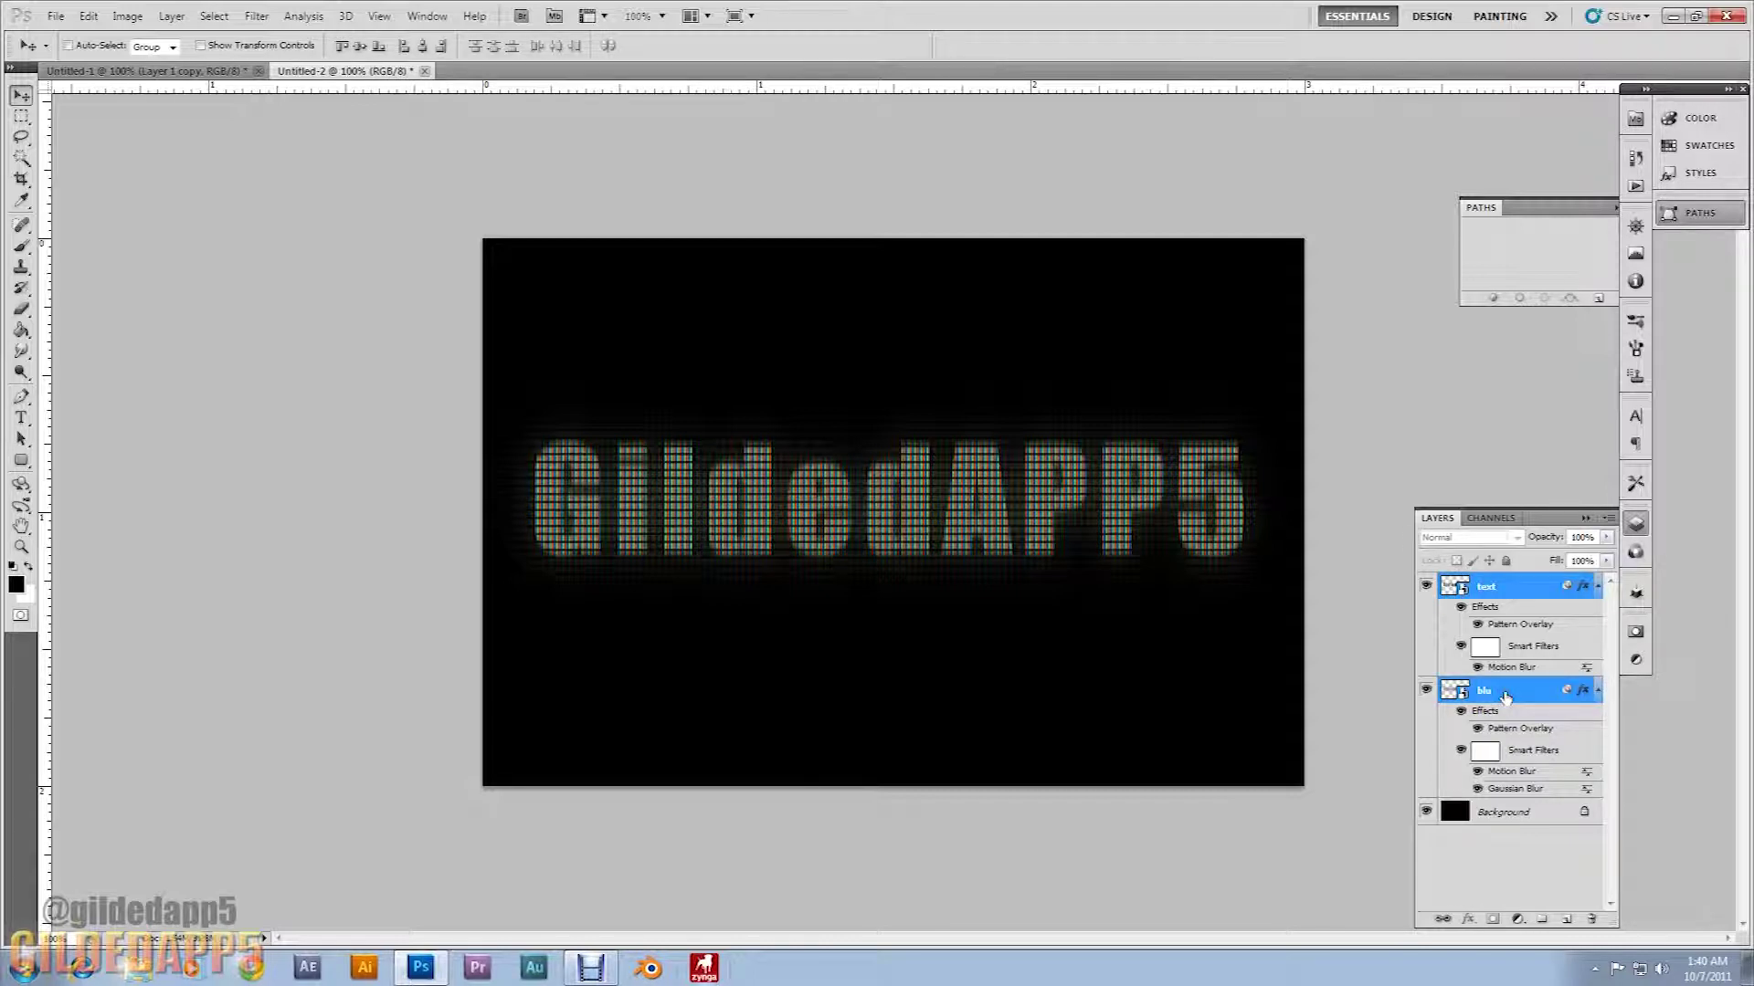
pyautogui.rightClick(1504, 695)
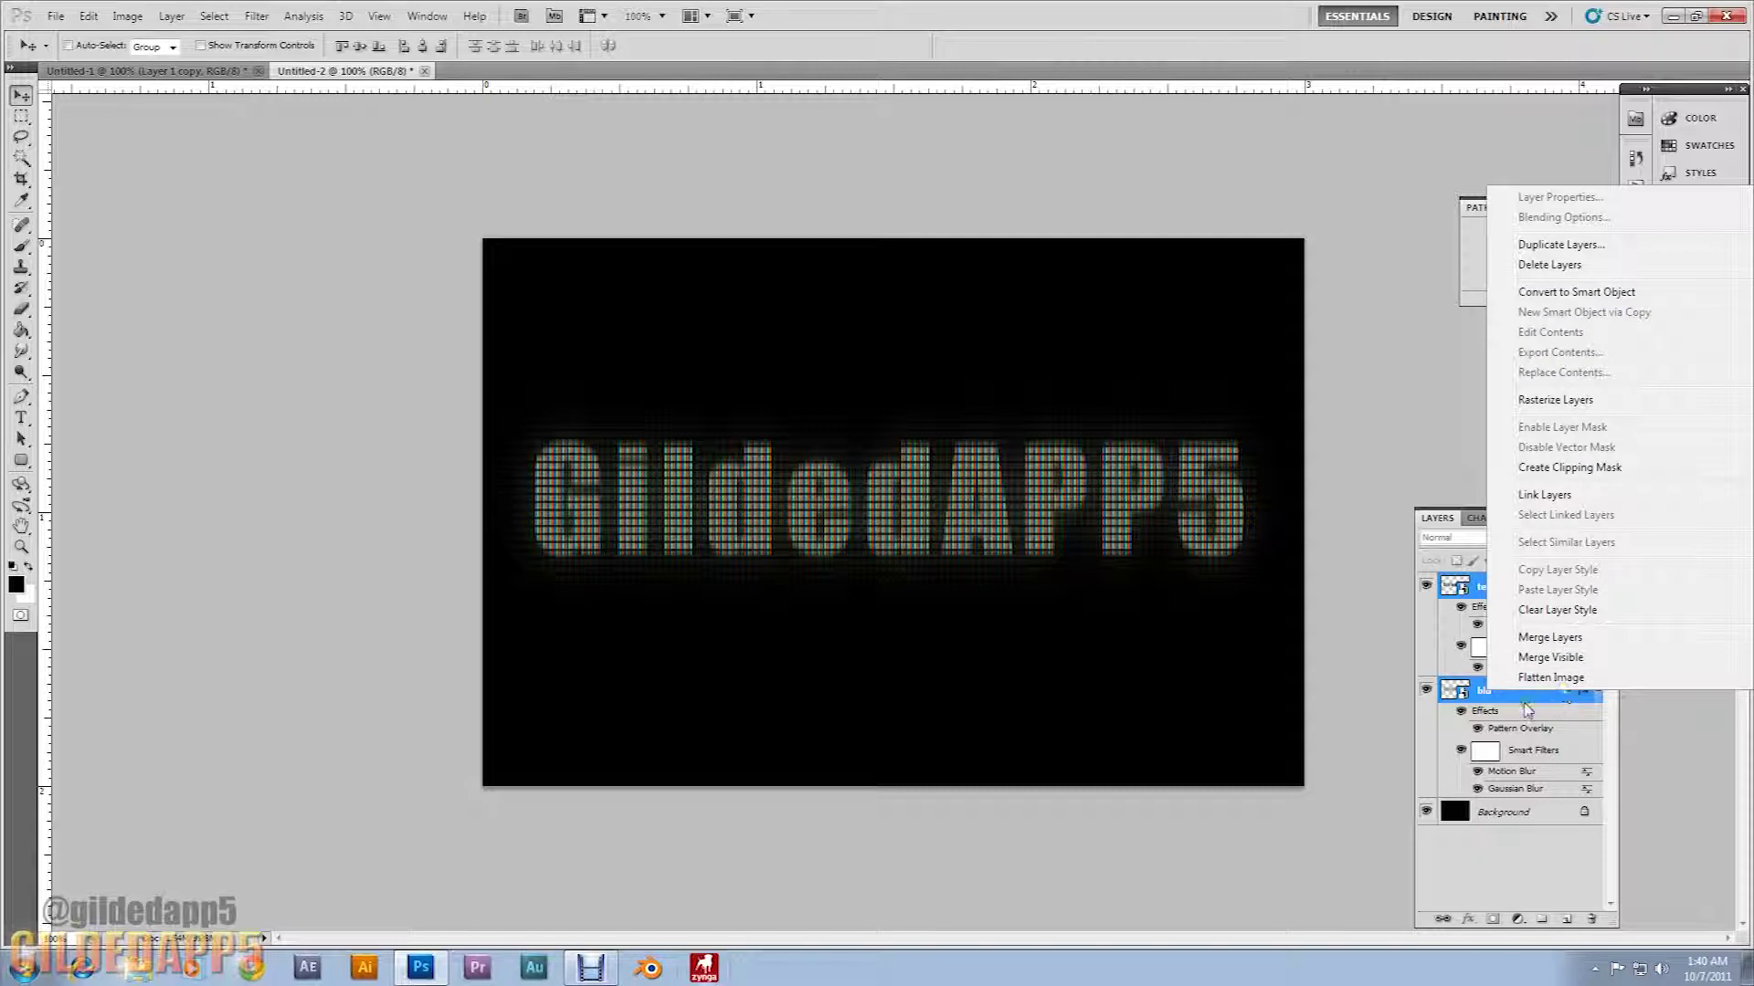
pyautogui.click(1587, 295)
# Step: Nudge the LED text up and left, keep its name, and open the smart object's contents
pyautogui.moveTo(987, 482); pyautogui.dragTo(995, 425)
pyautogui.doubleClick(1486, 587)
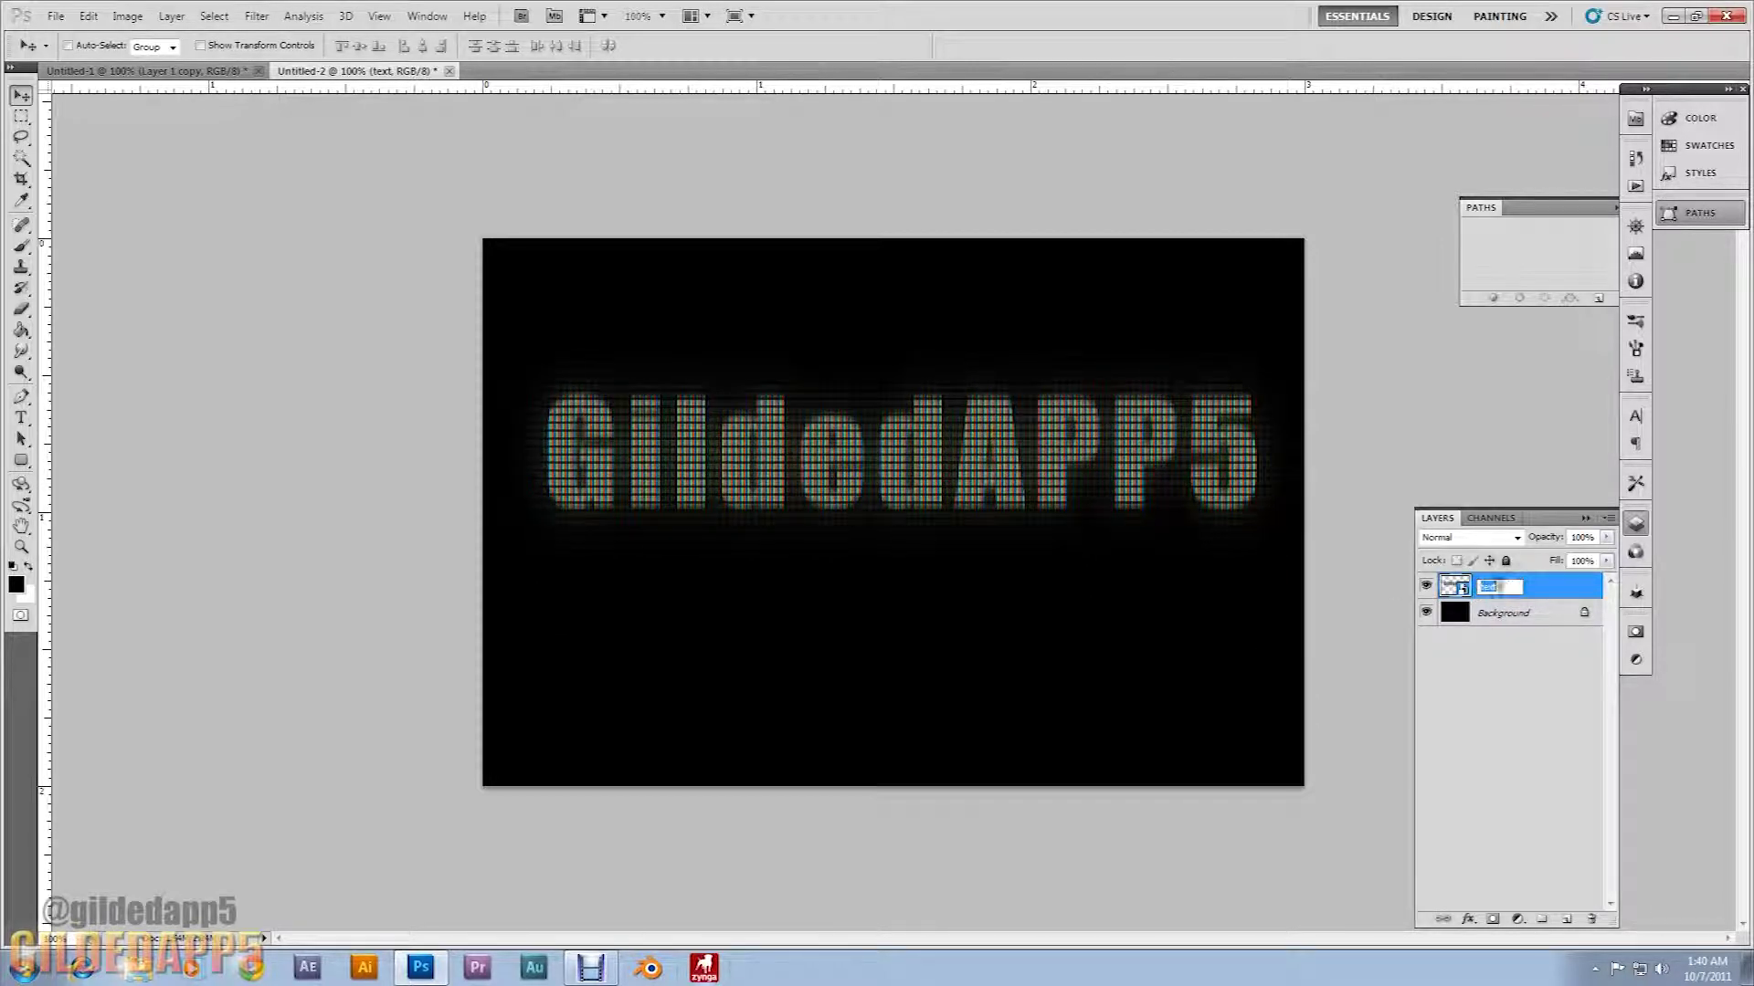
pyautogui.press('Return')
pyautogui.doubleClick(1452, 586)
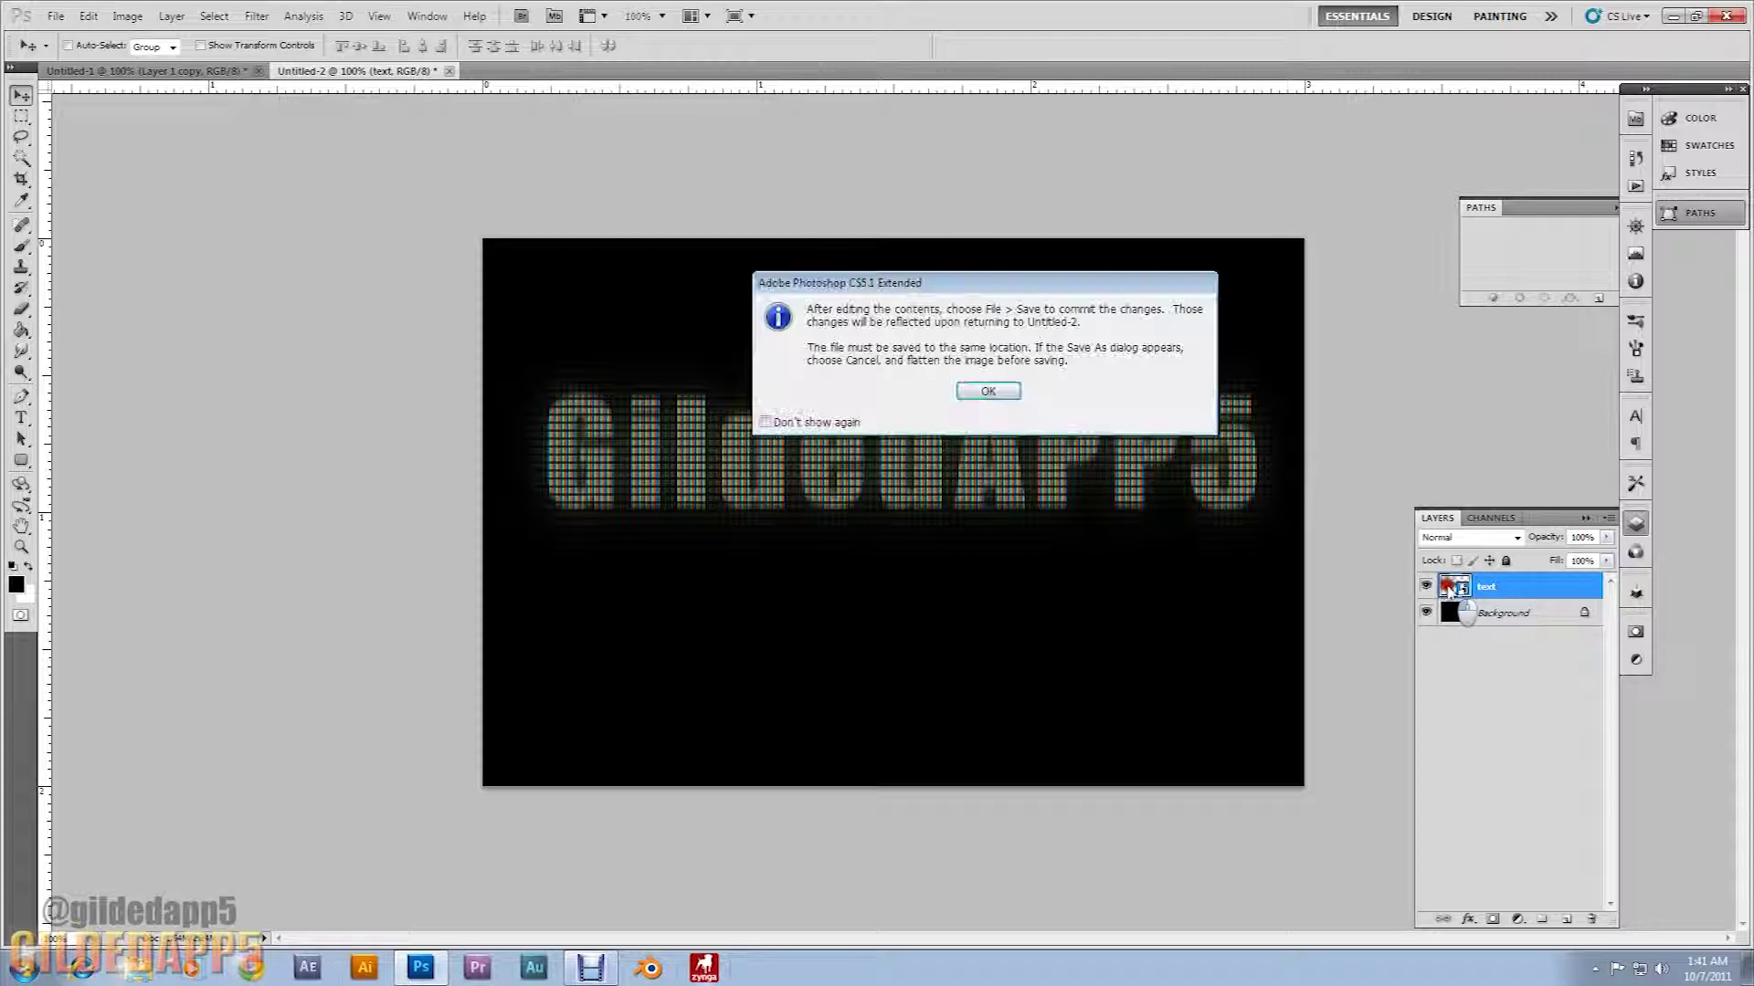
# Step: Dismiss the smart object notice, view text.psb, and return to the Untitled-2 document
pyautogui.click(972, 391)
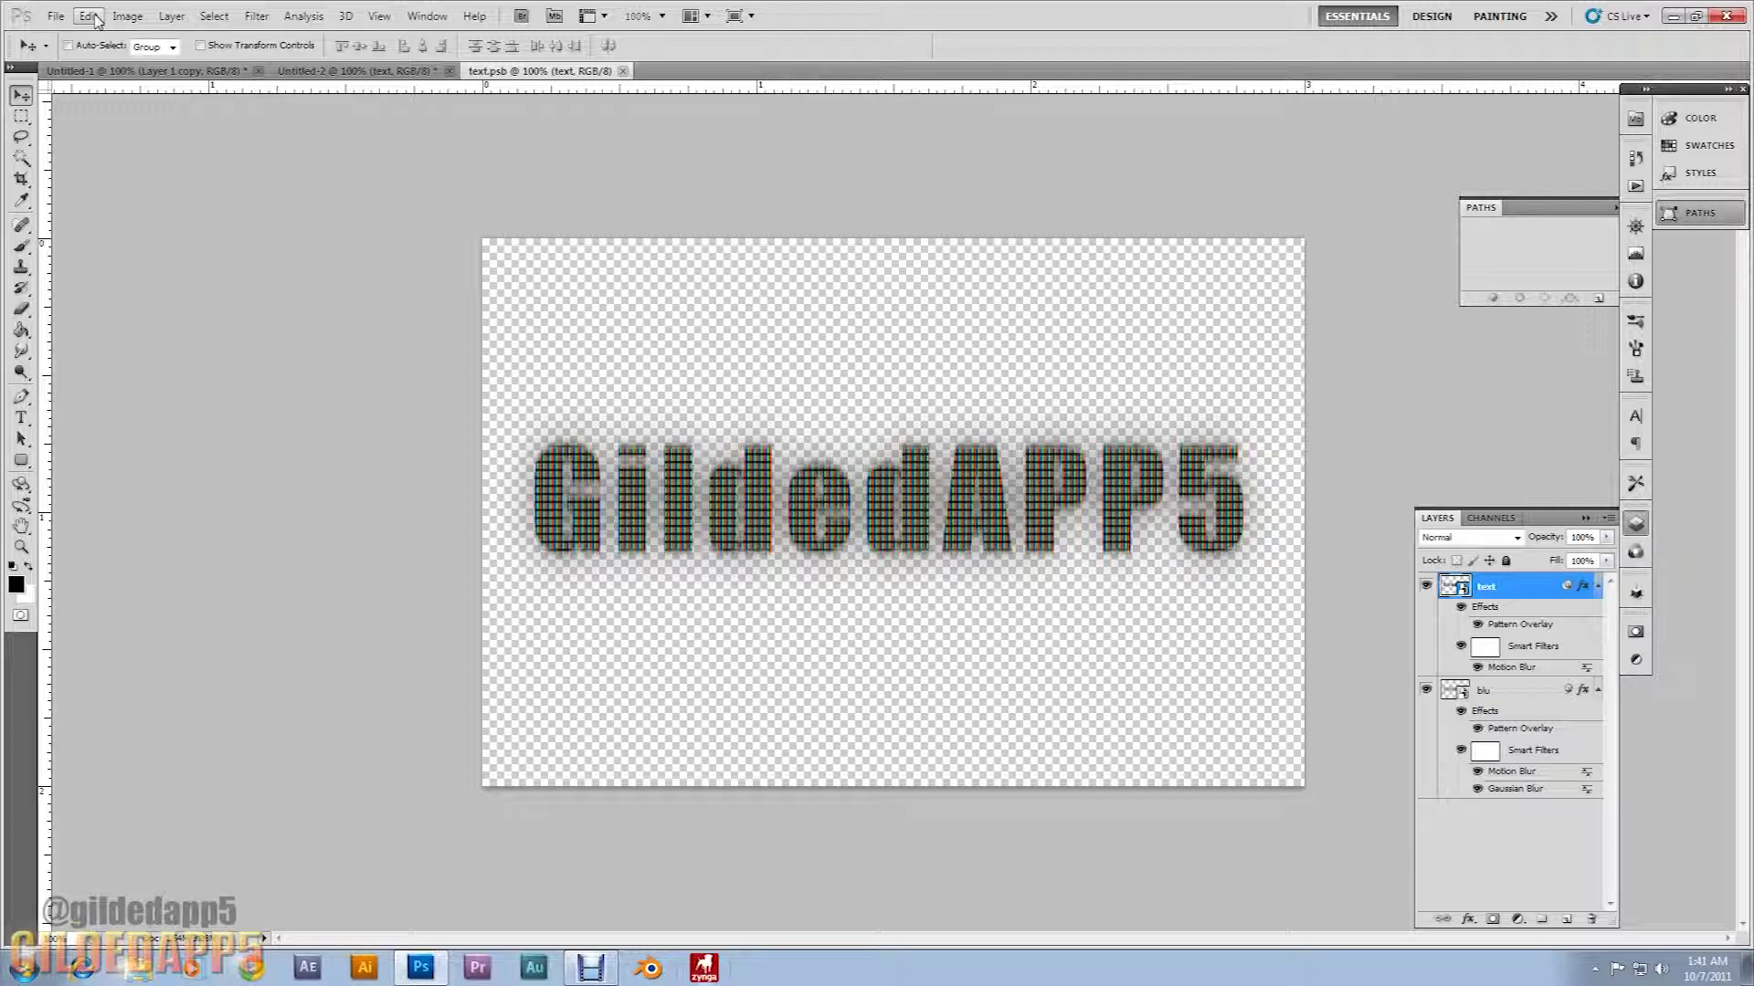
pyautogui.click(350, 73)
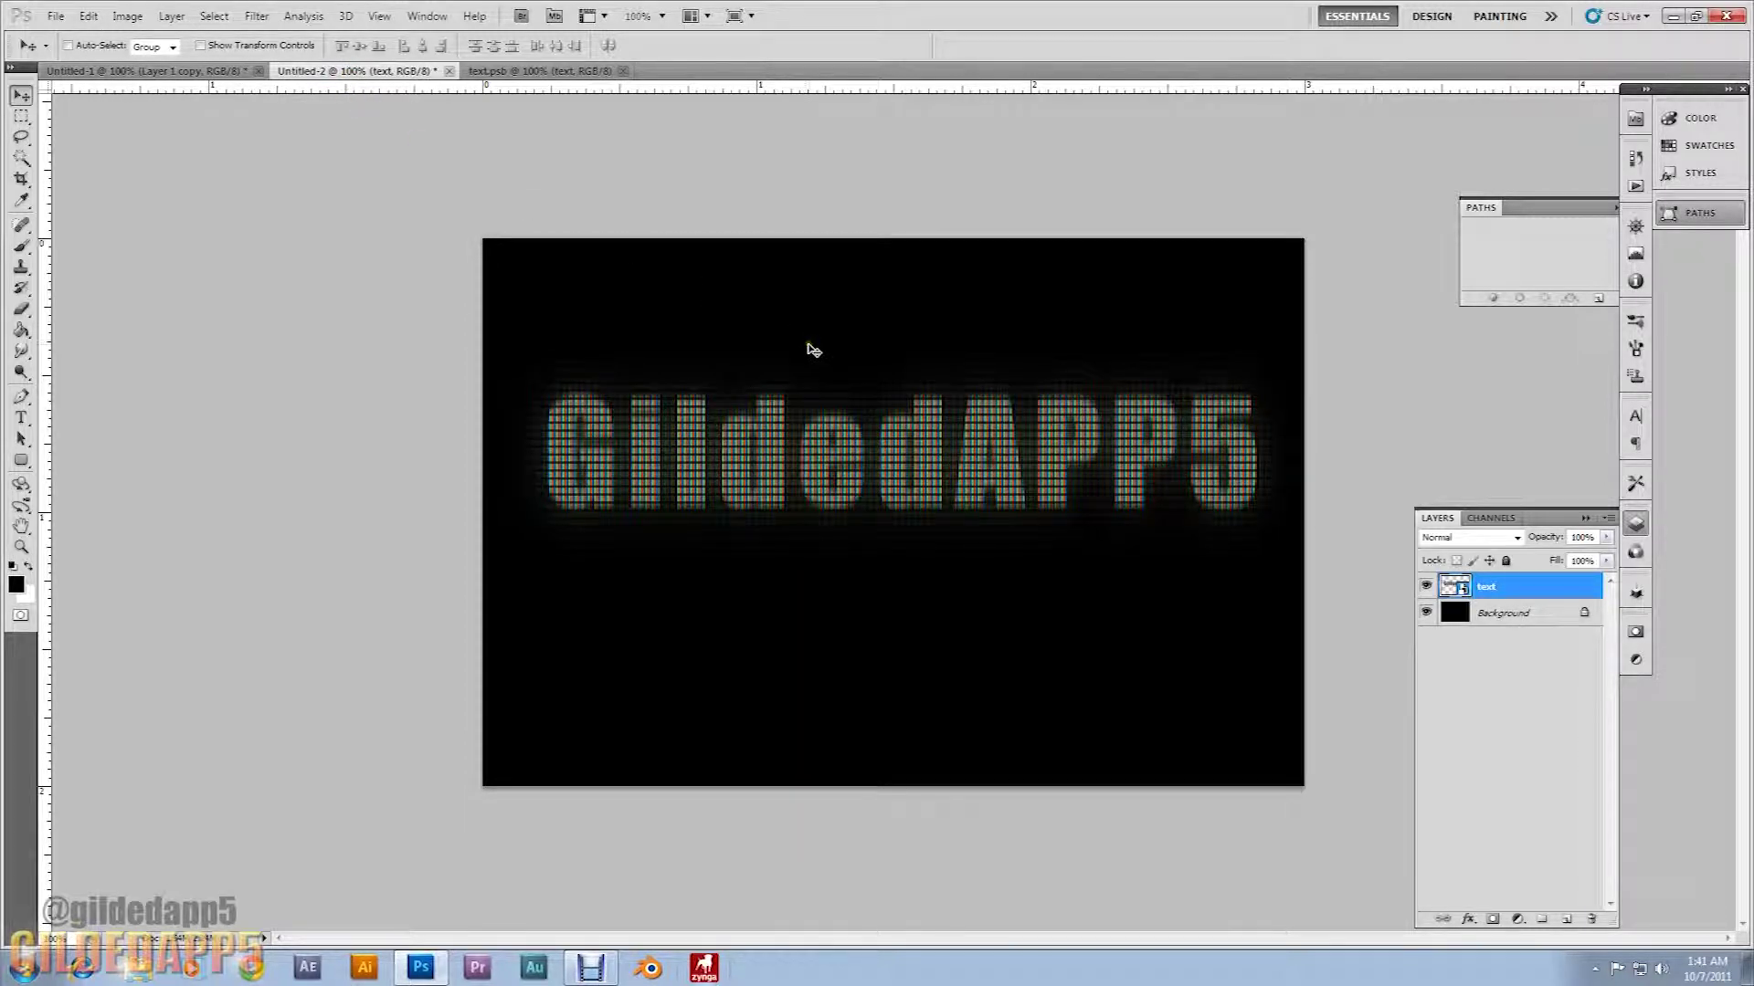
pyautogui.click(522, 72)
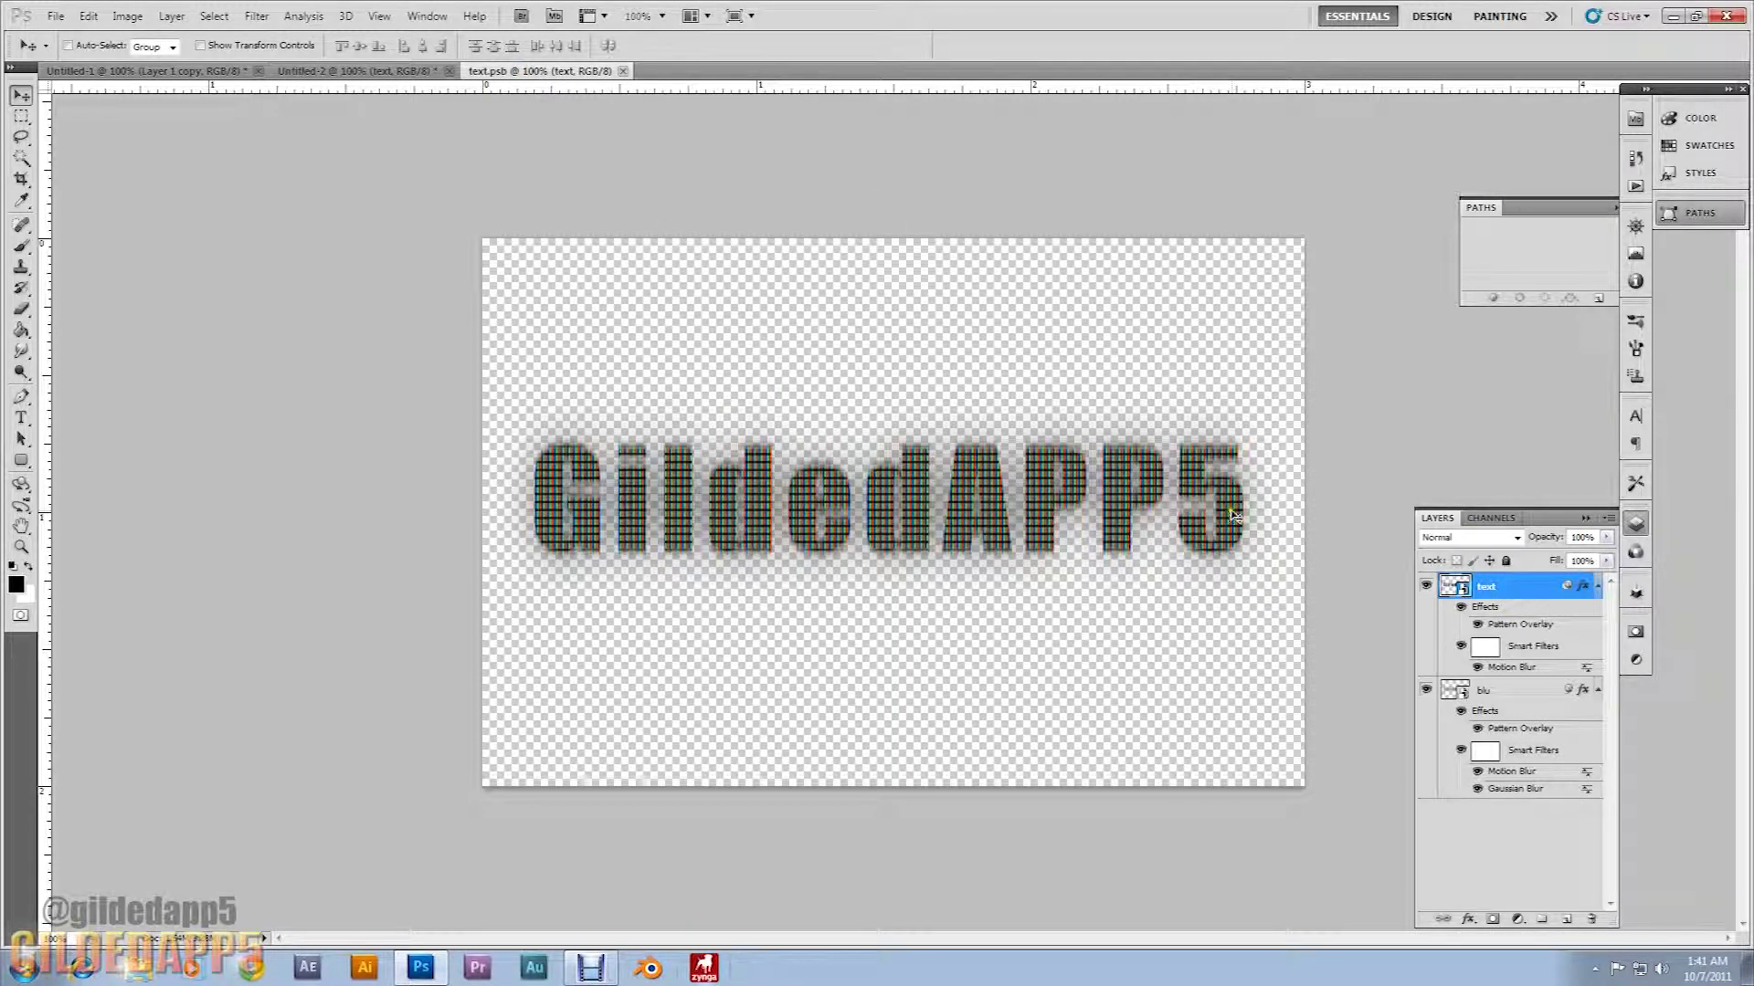
pyautogui.click(284, 68)
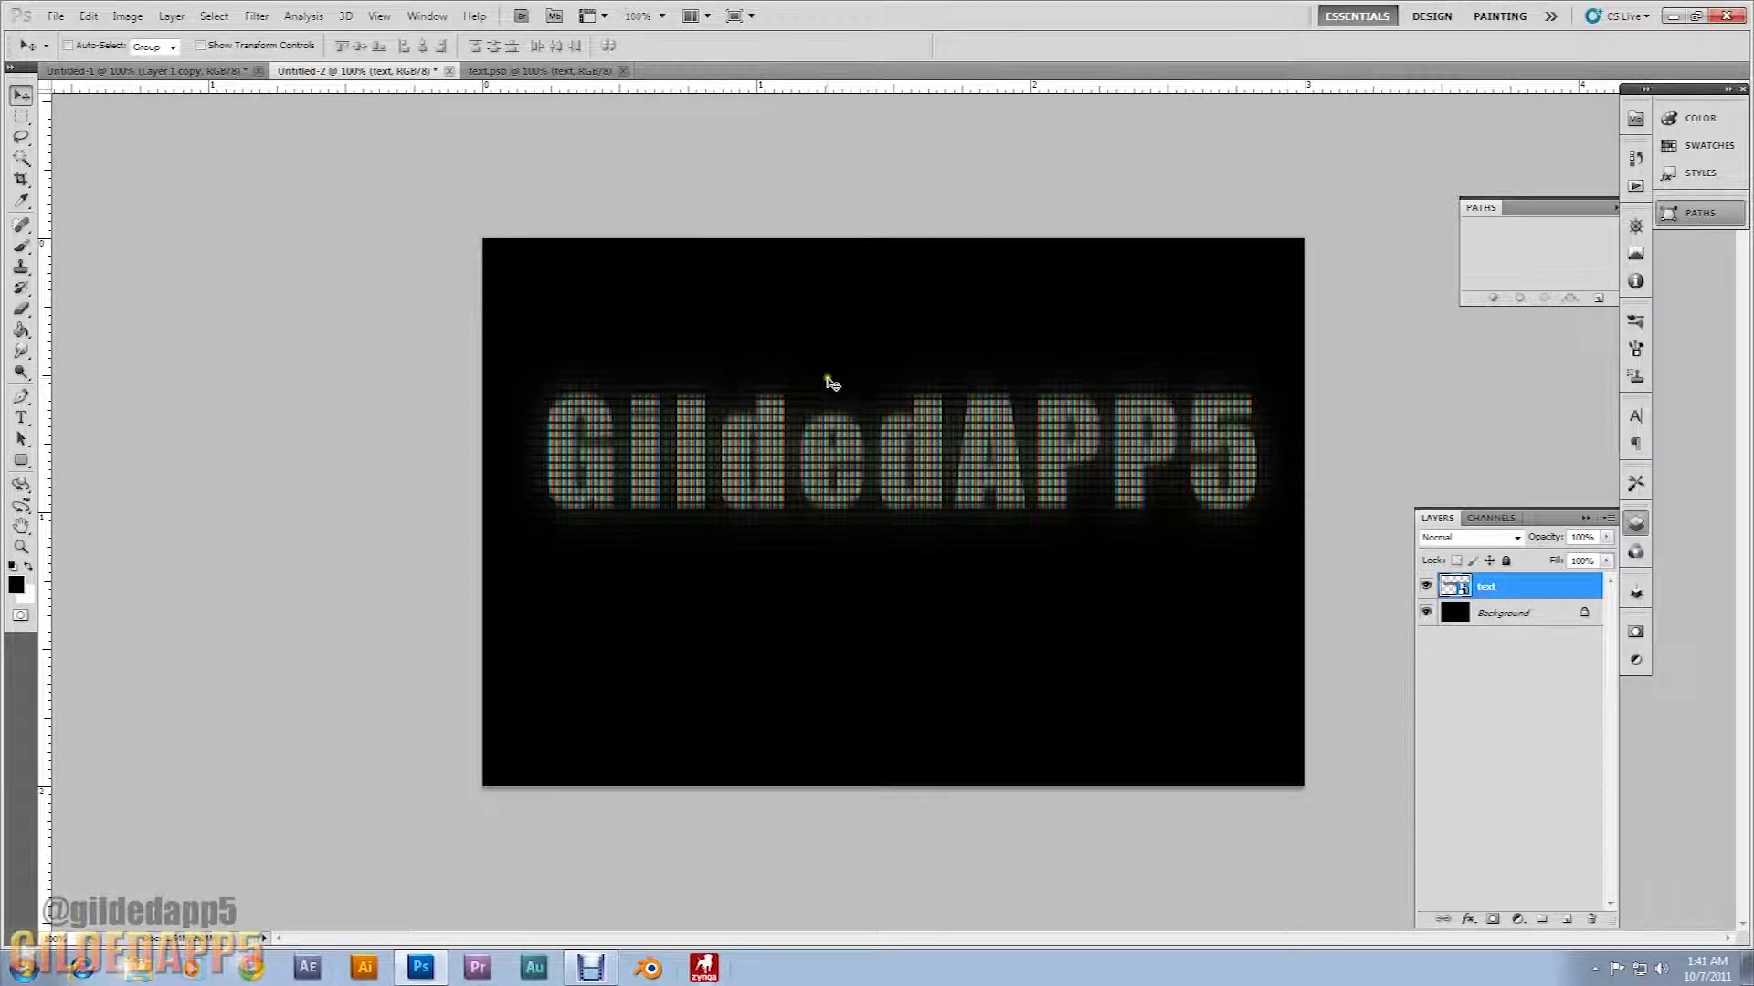
# Step: Perspective-distort the GildedAPP5 smart object's corners so the LED text slants upward to the right
pyautogui.click(88, 15)
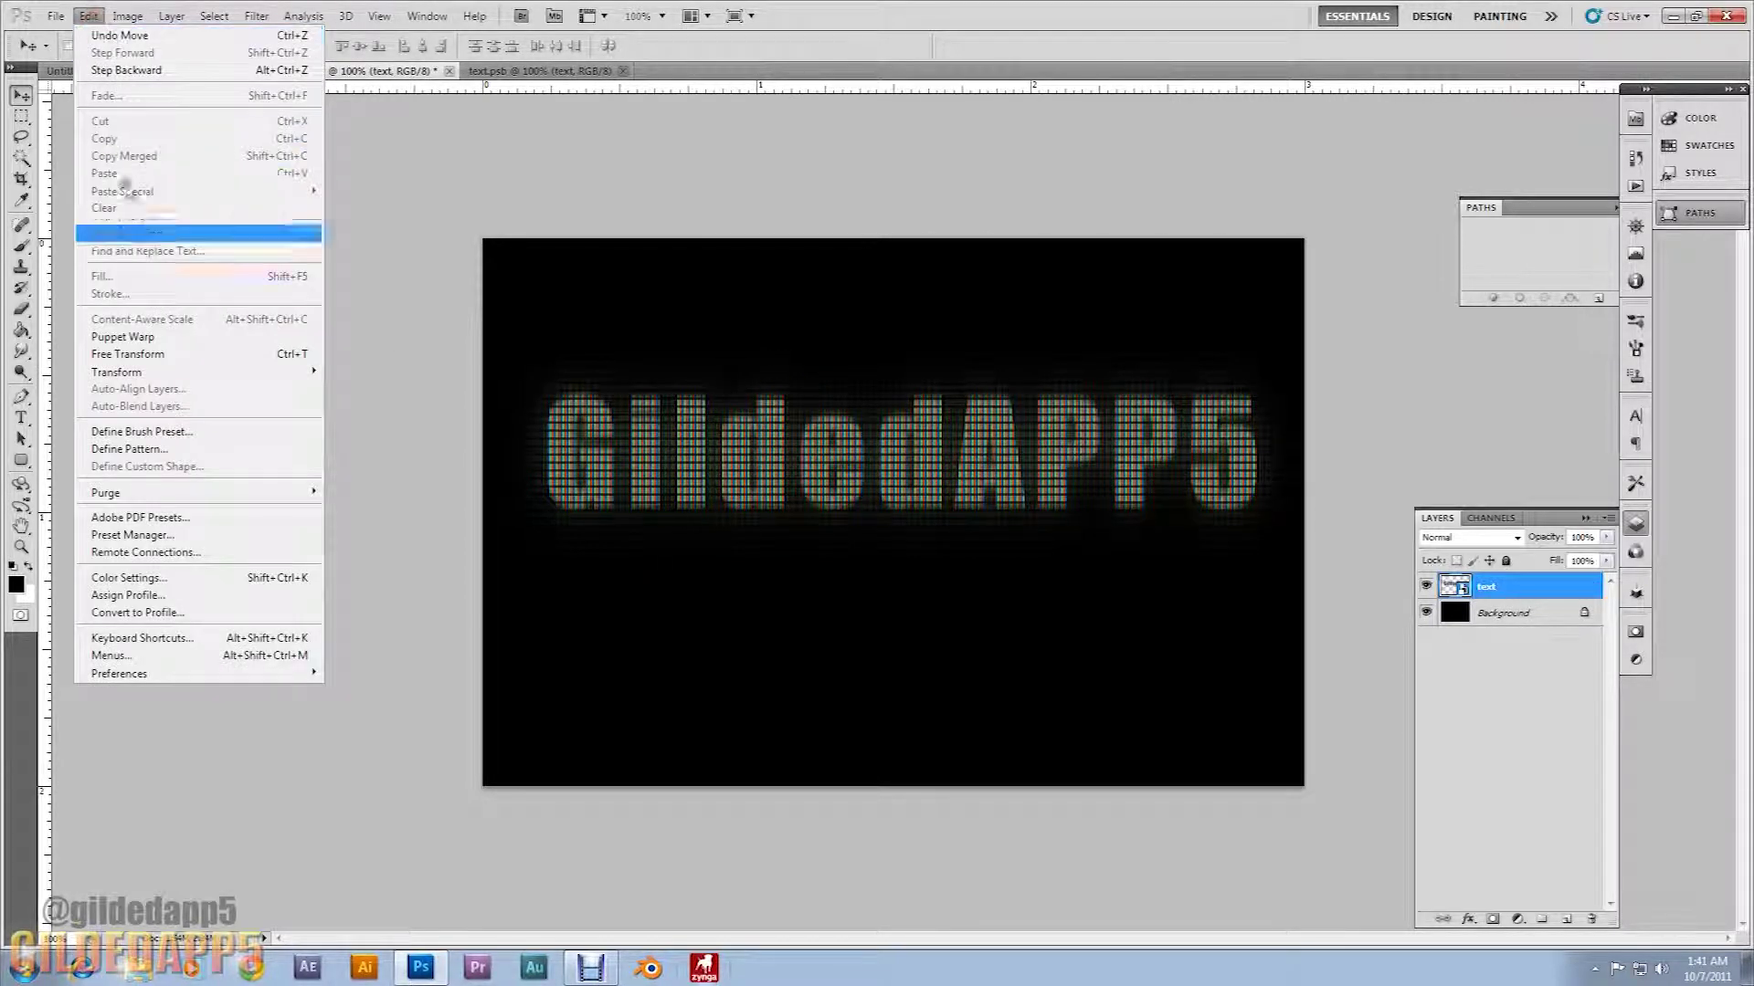
pyautogui.moveTo(168, 374)
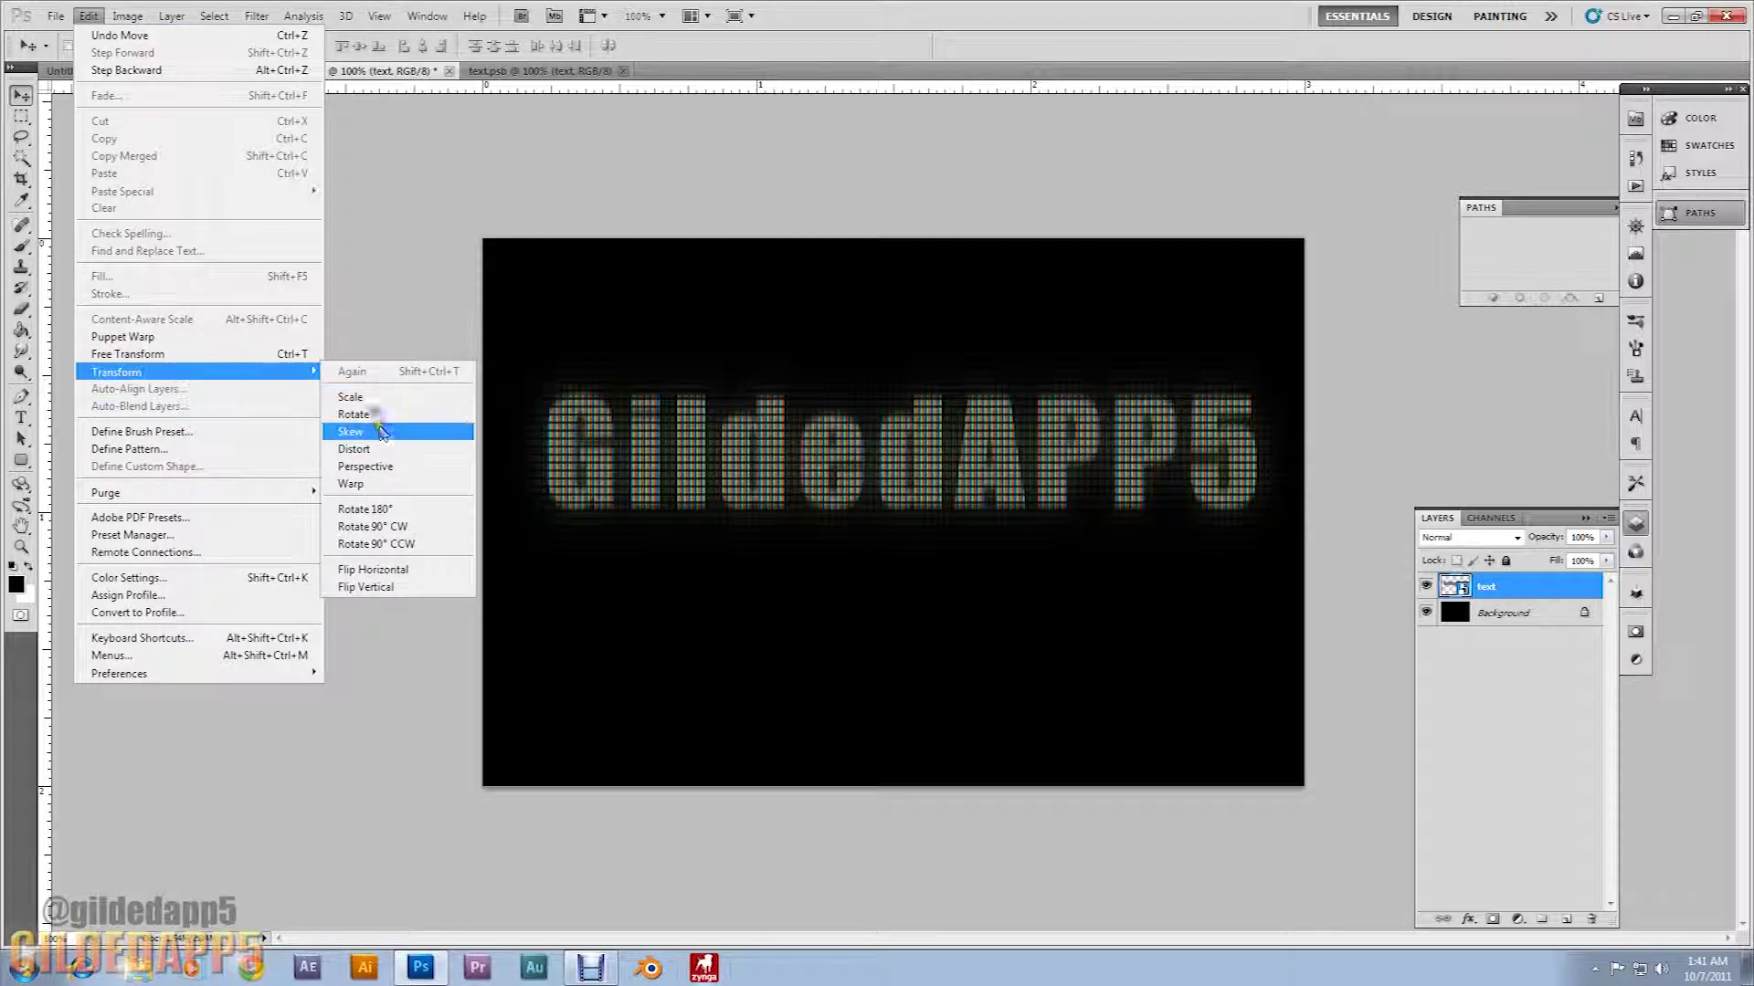
pyautogui.click(385, 463)
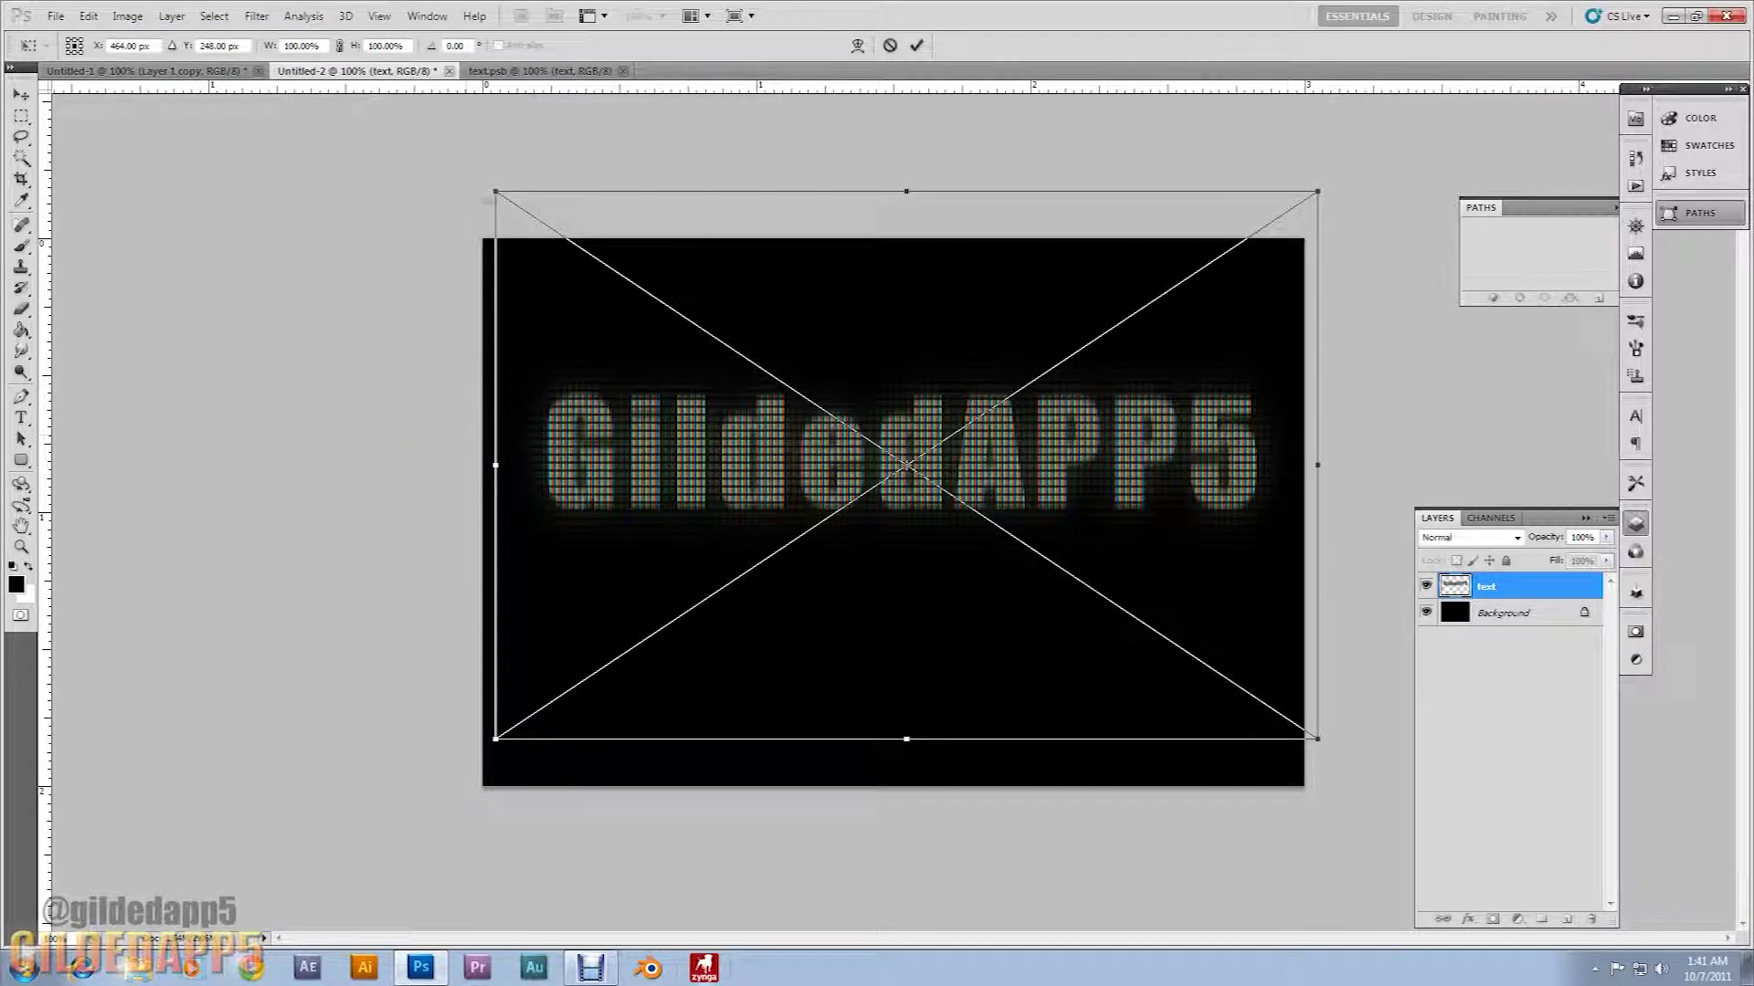
pyautogui.moveTo(495, 193); pyautogui.dragTo(626, 313)
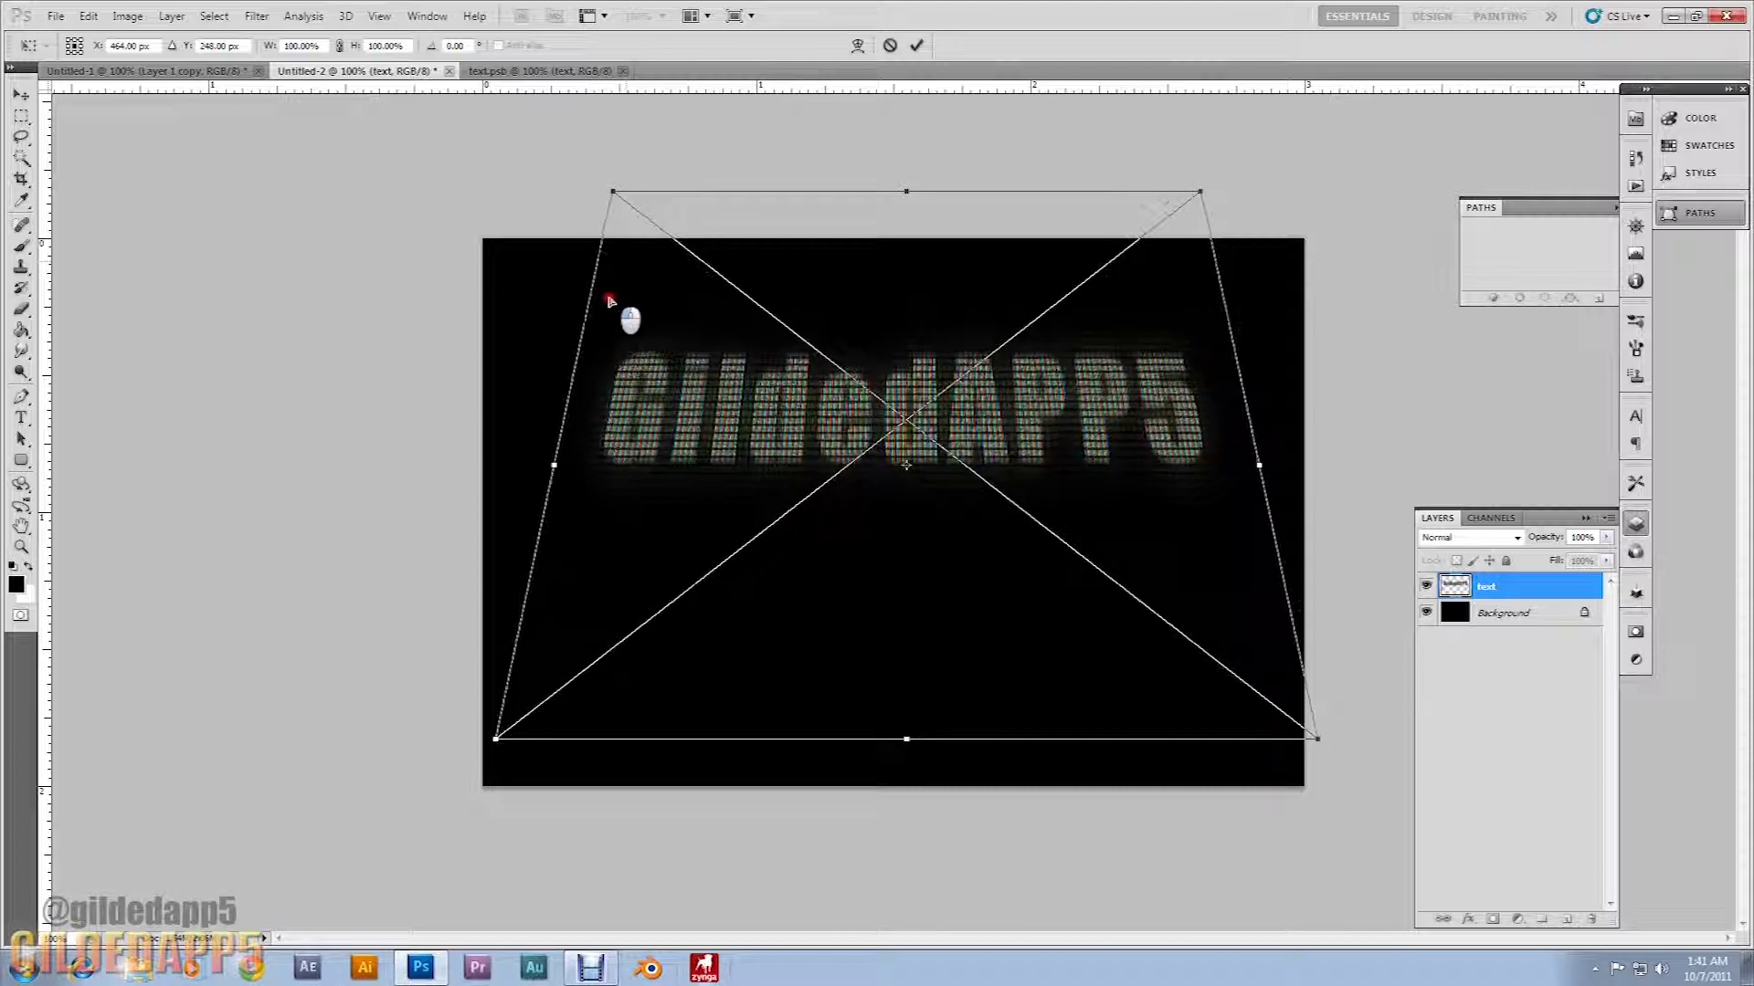
pyautogui.moveTo(508, 747); pyautogui.dragTo(531, 696)
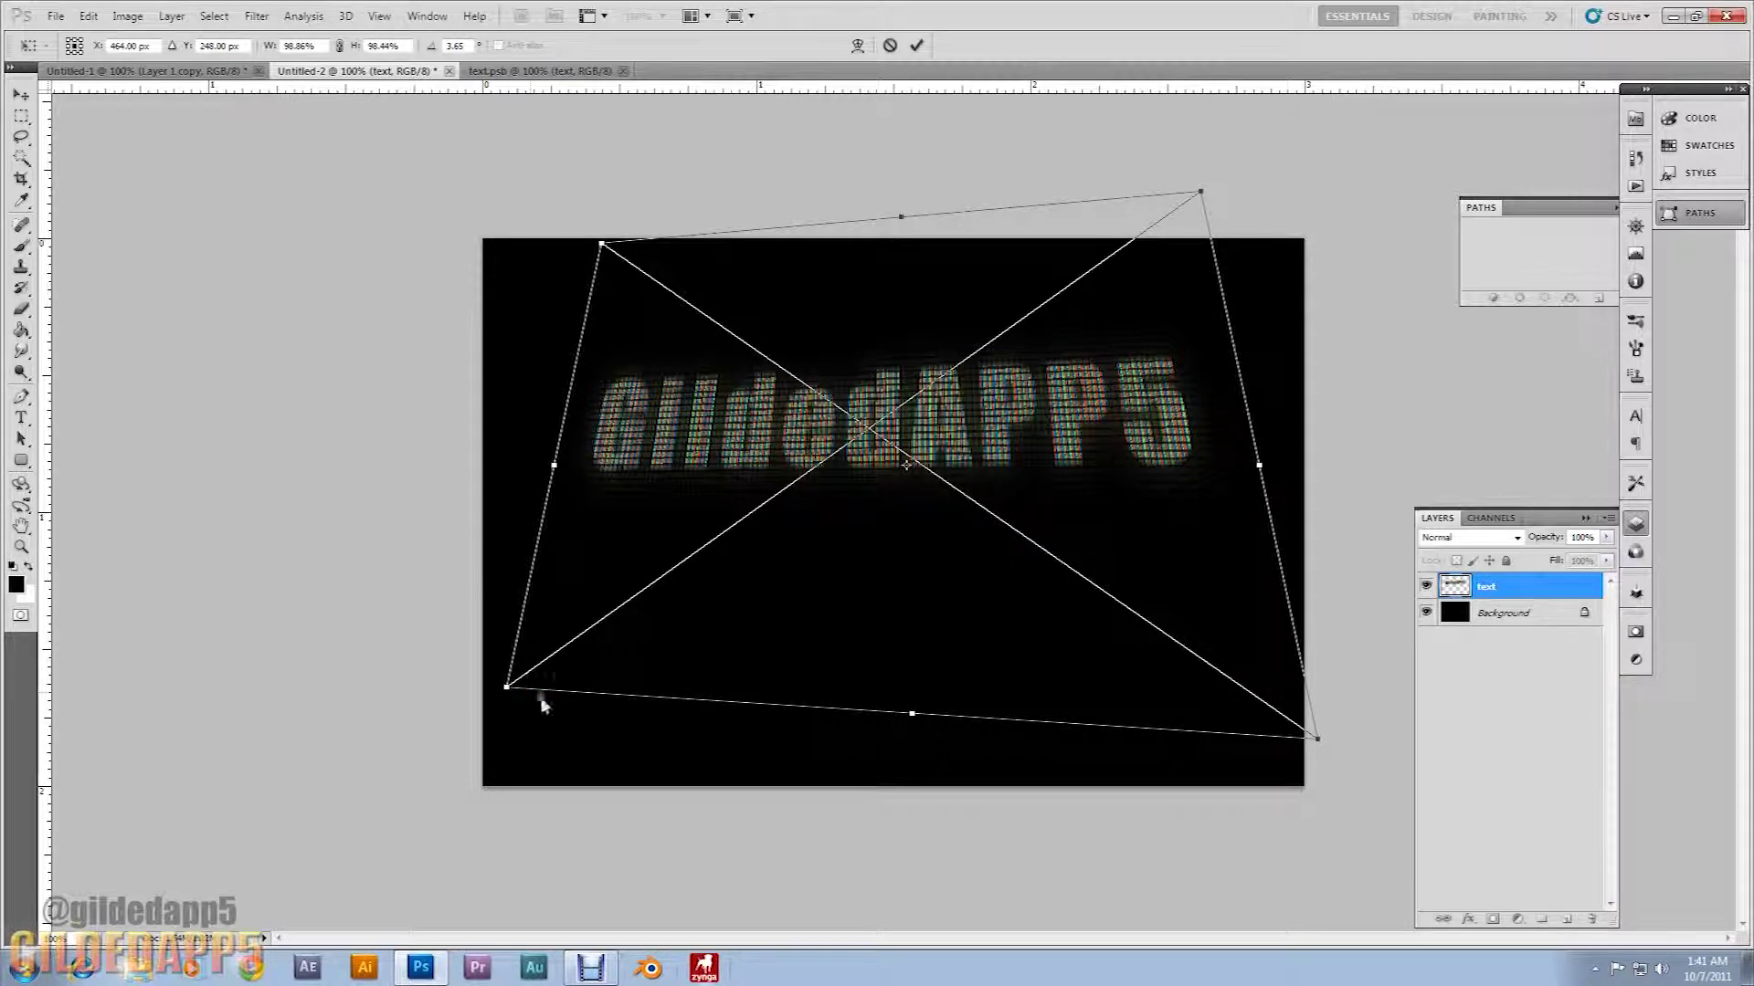
pyautogui.moveTo(1252, 487); pyautogui.dragTo(890, 562)
pyautogui.press('Return')
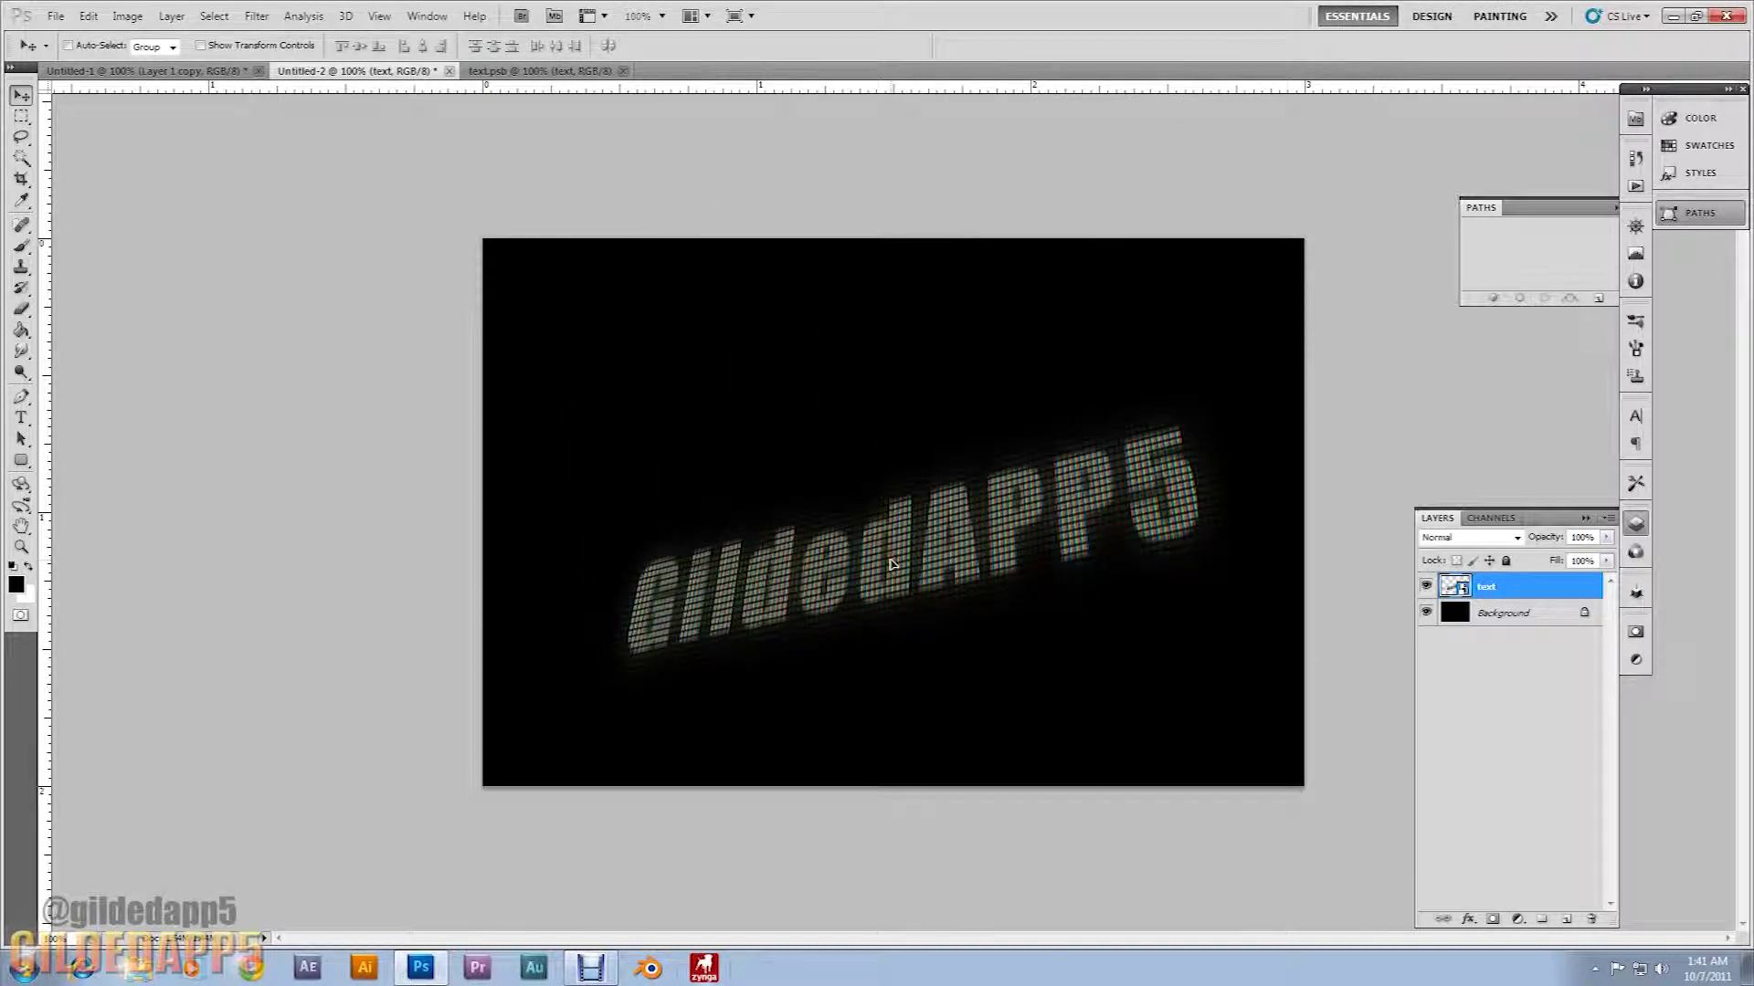